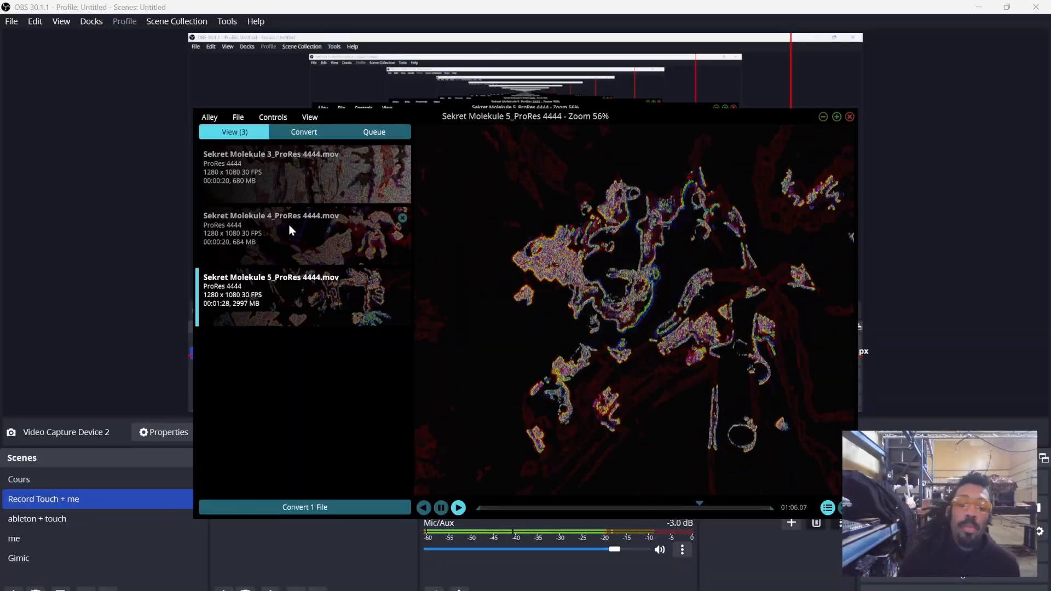
# Preview the Sekret Molekule 3, 4 and 5 ProRes 4444 clips, and close the video player
pyautogui.click(293, 184)
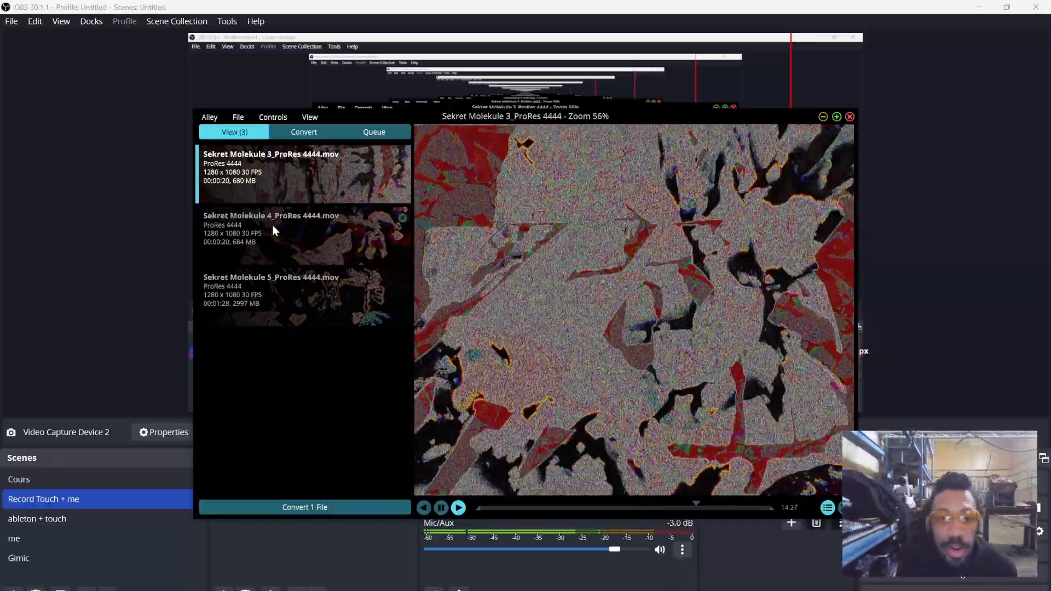
pyautogui.click(272, 225)
pyautogui.click(317, 280)
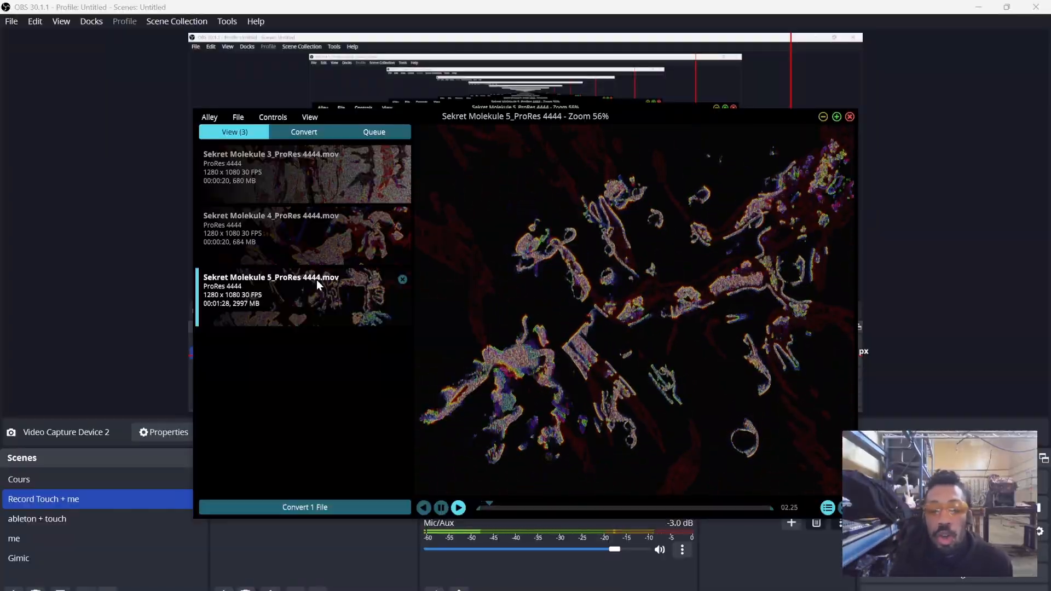
pyautogui.click(316, 199)
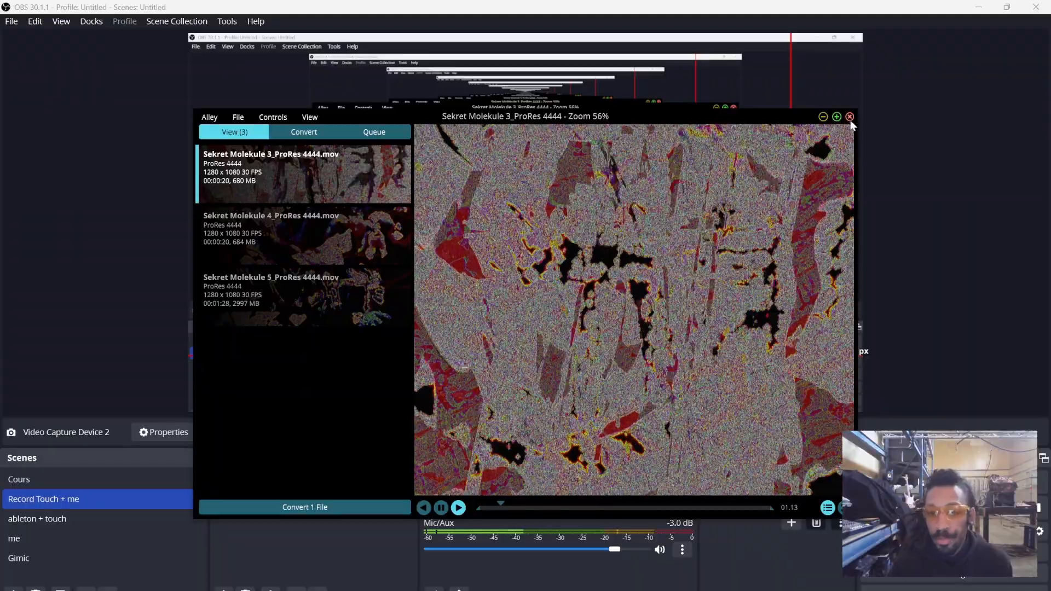
pyautogui.click(850, 117)
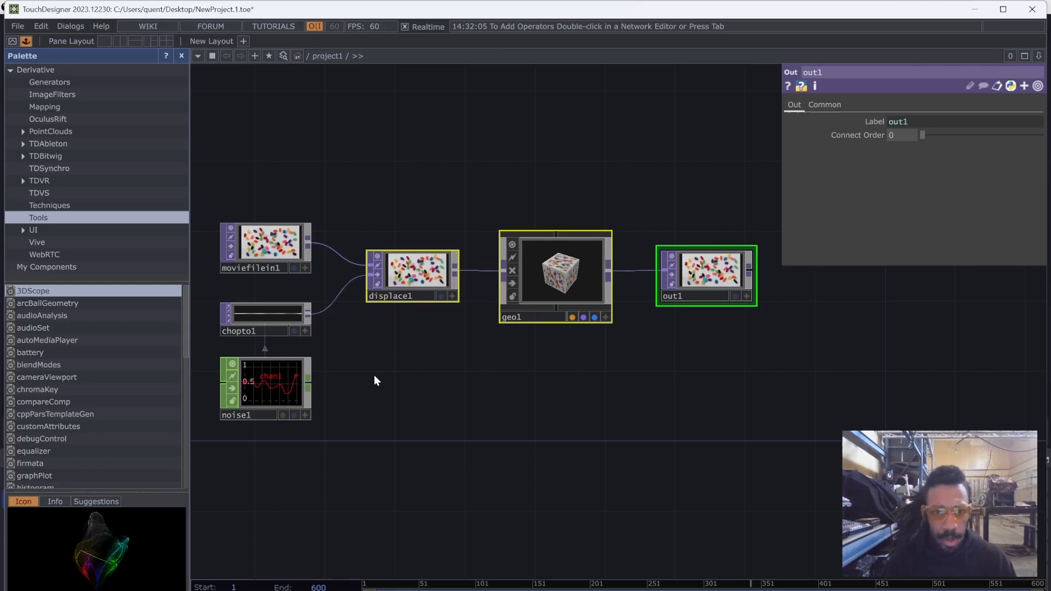
# Delete all existing operators from the project1 network in TouchDesigner
pyautogui.keyDown('shift'); pyautogui.click(259, 265); pyautogui.keyUp('shift')
pyautogui.keyDown('shift'); pyautogui.click(268, 324); pyautogui.keyUp('shift')
pyautogui.keyDown('shift'); pyautogui.click(274, 399); pyautogui.keyUp('shift')
pyautogui.press('Delete')
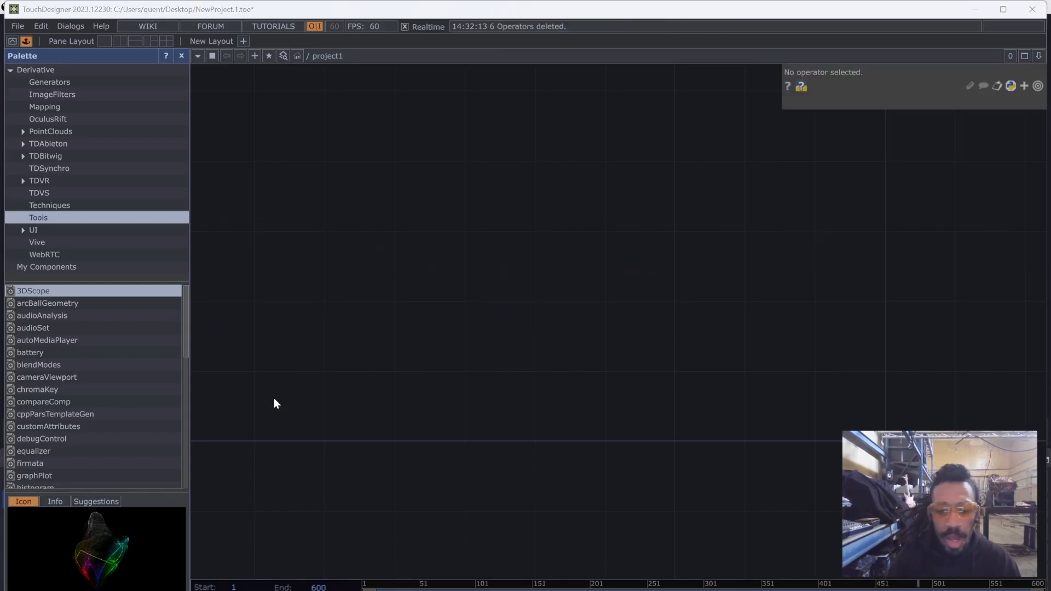
# Add a Movie File In TOP to the empty network and close the Palette
pyautogui.press('Tab')
pyautogui.write('movie')
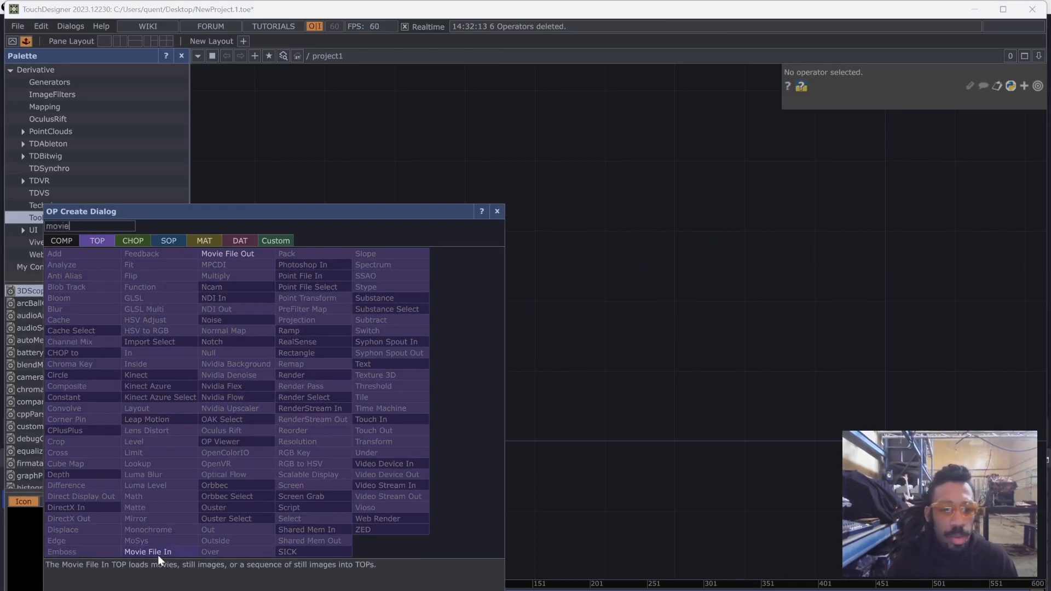
pyautogui.click(162, 555)
pyautogui.click(300, 389)
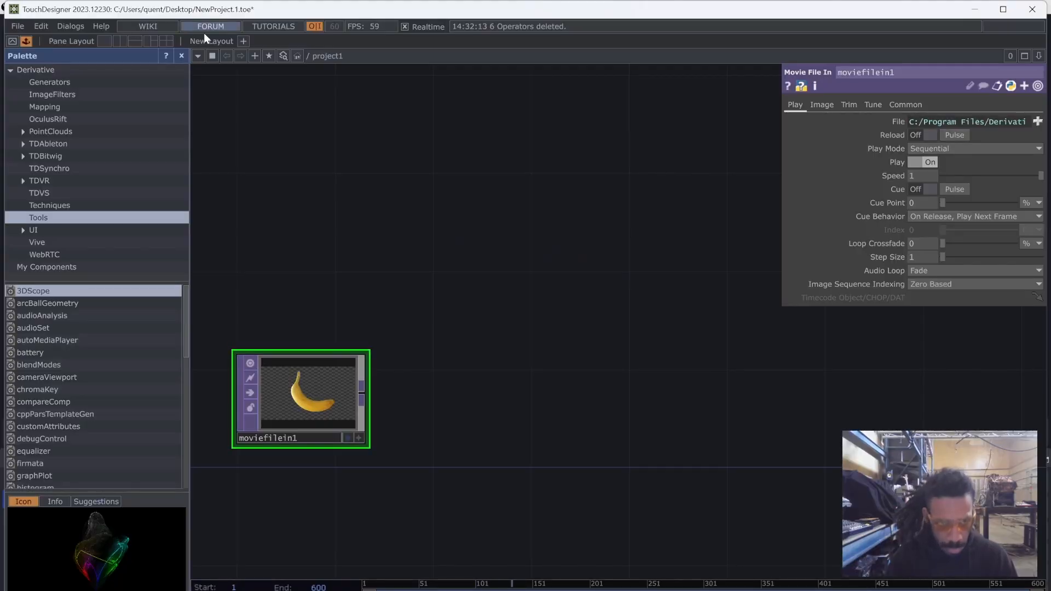
pyautogui.click(183, 56)
pyautogui.scroll(-2, 406, 366)
pyautogui.moveTo(201, 366); pyautogui.dragTo(414, 308)
pyautogui.scroll(2, 413, 308)
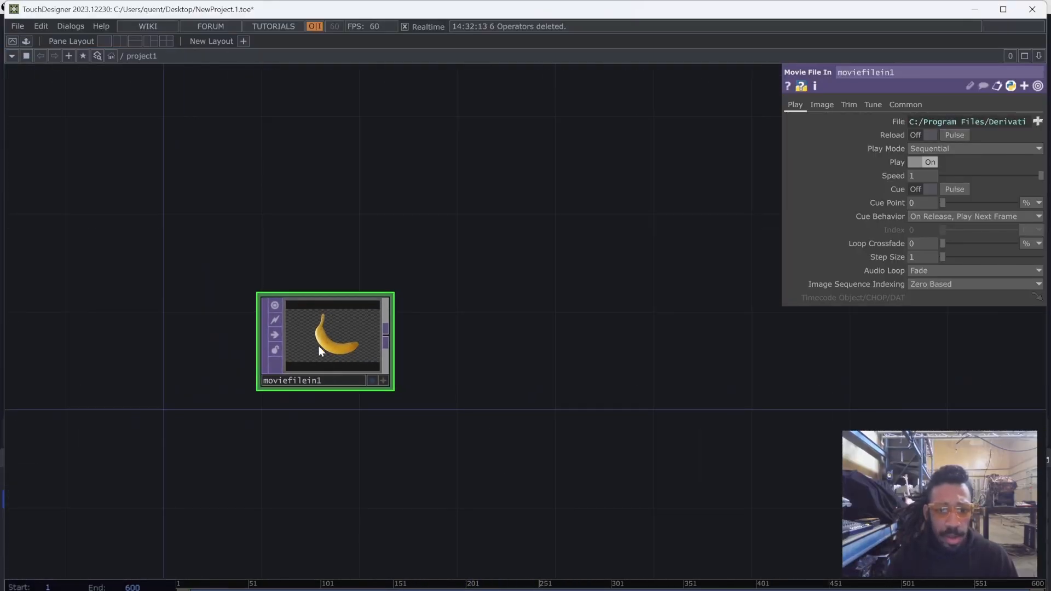
# Move the Movie File In node farther left in the network to leave room for more operators
pyautogui.moveTo(332, 340); pyautogui.dragTo(124, 337)
pyautogui.scroll(-2, 597, 342)
pyautogui.moveTo(597, 343); pyautogui.dragTo(812, 366)
pyautogui.moveTo(409, 364); pyautogui.dragTo(294, 406)
pyautogui.scroll(-5, 197, 348)
pyautogui.scroll(3, 232, 348)
pyautogui.scroll(1, 295, 405)
pyautogui.moveTo(224, 408); pyautogui.dragTo(164, 398)
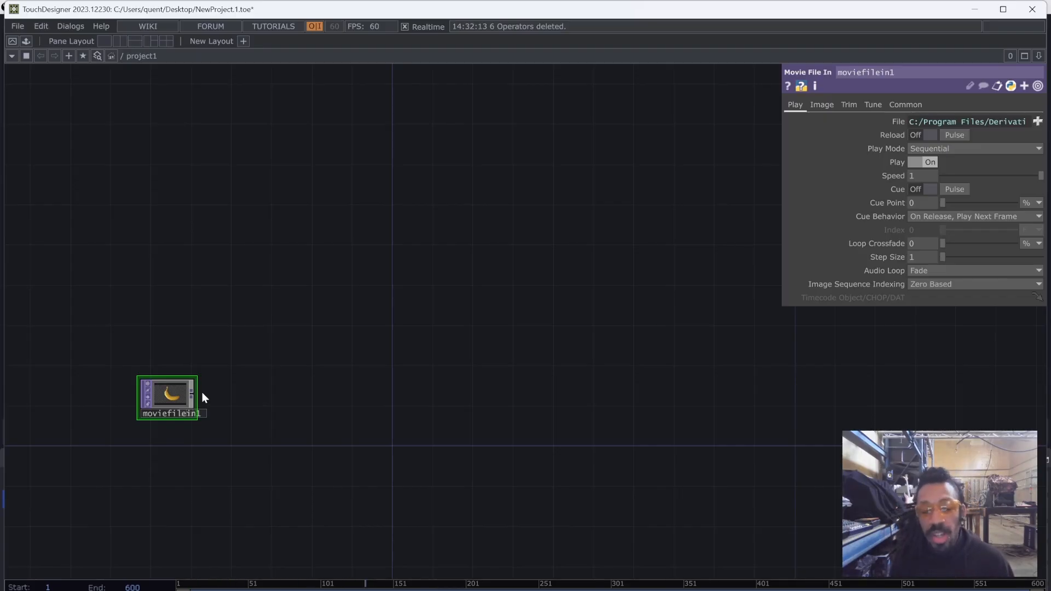
pyautogui.scroll(4, 184, 384)
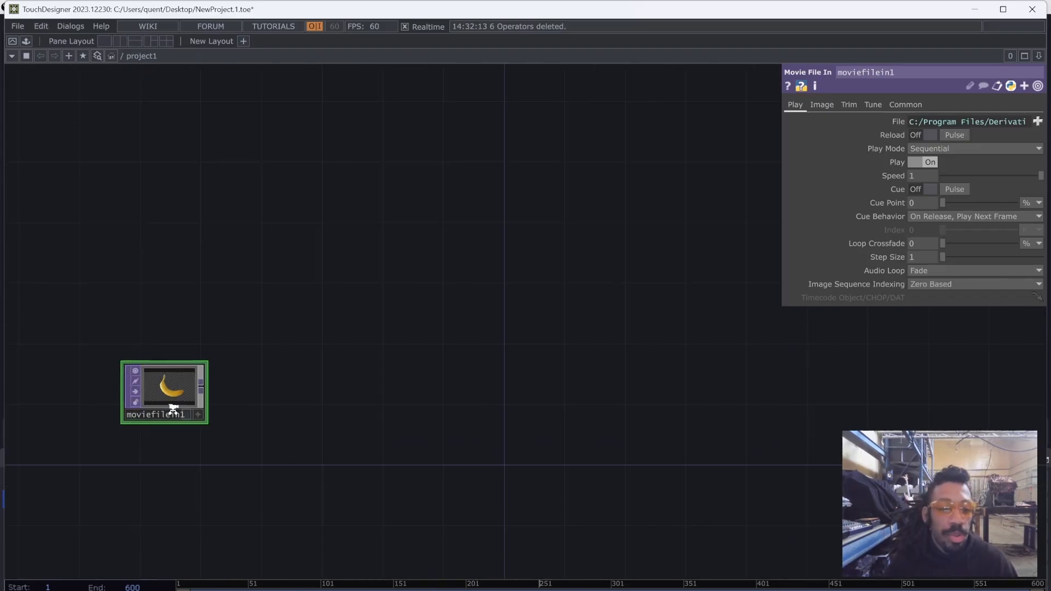
pyautogui.scroll(-4, 176, 381)
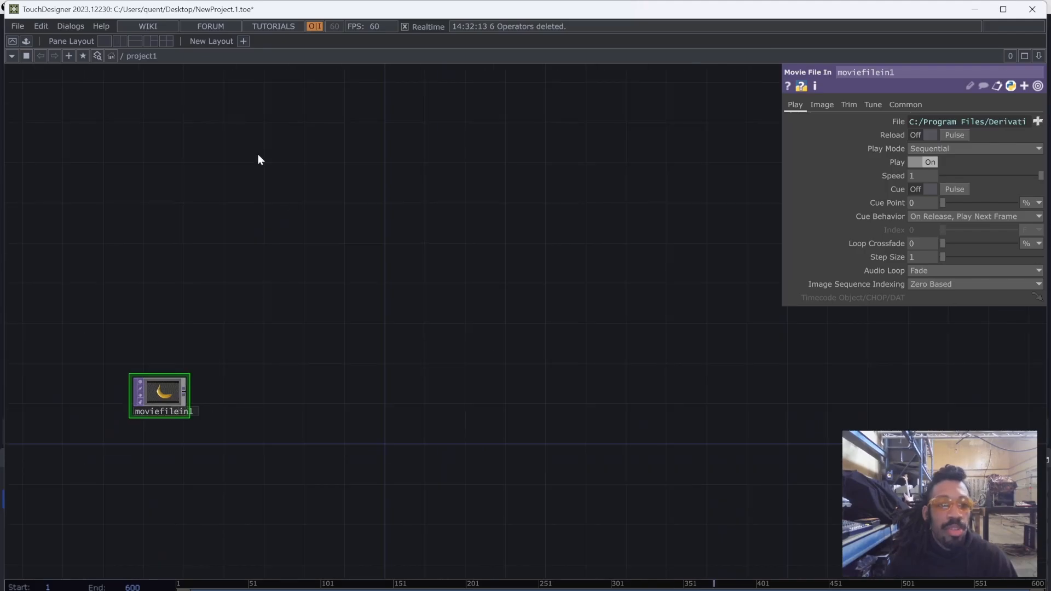
# Split the workspace into one large and two small panes, and show a Panel view in the first small pane
pyautogui.click(152, 43)
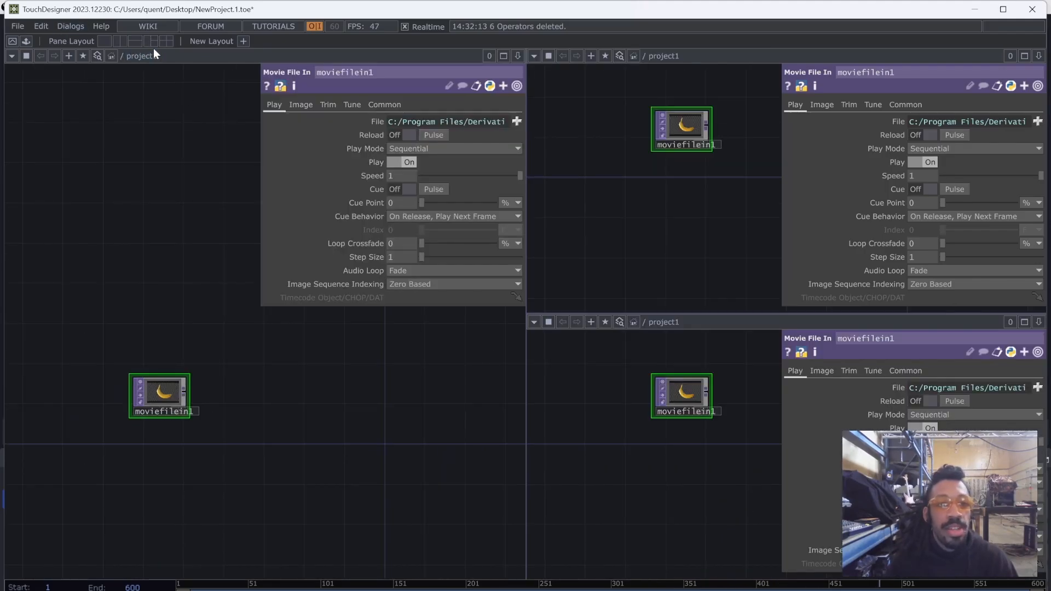
pyautogui.click(532, 56)
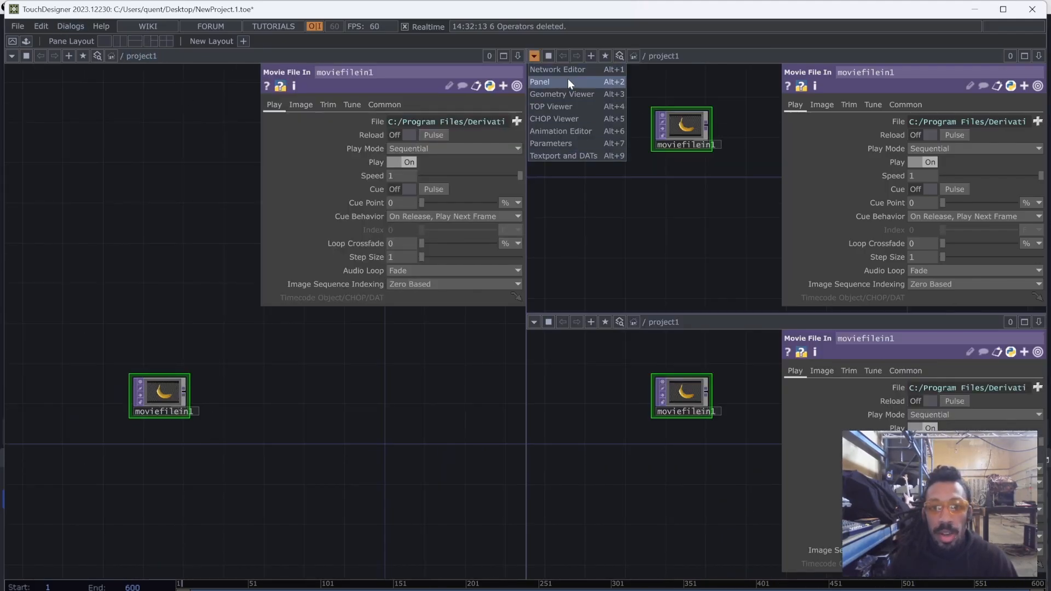
pyautogui.click(549, 56)
pyautogui.click(534, 96)
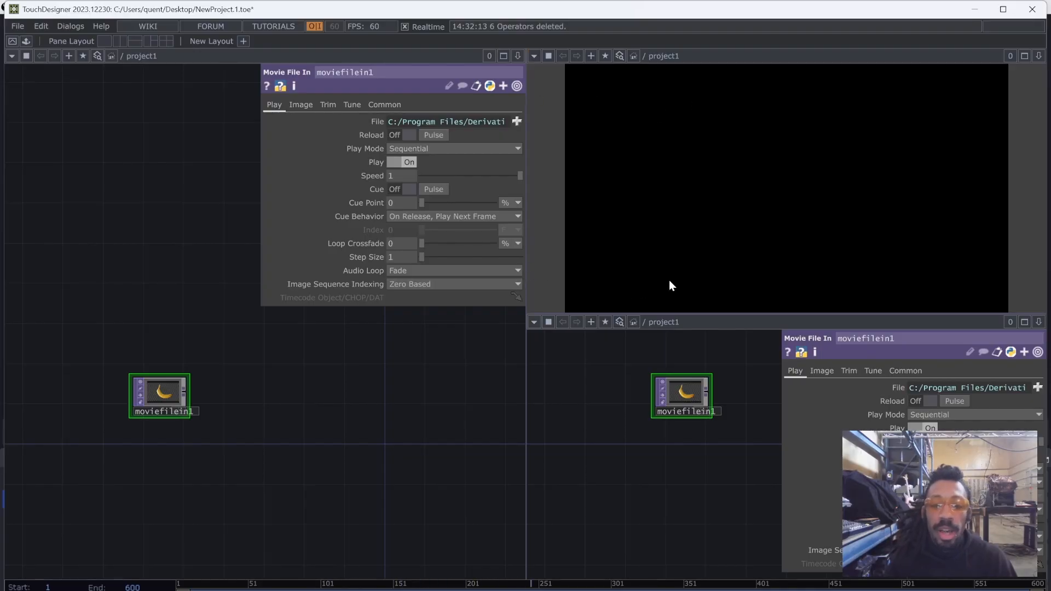
# Widen the main network pane and hide the parameters in the small network pane
pyautogui.moveTo(525, 355); pyautogui.dragTo(682, 356)
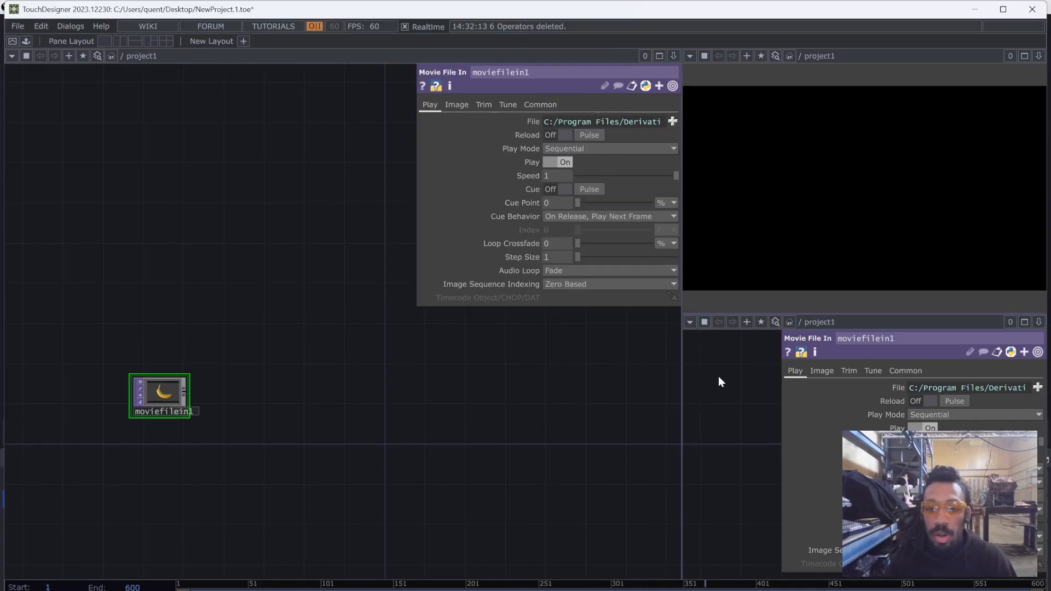
pyautogui.press('p')
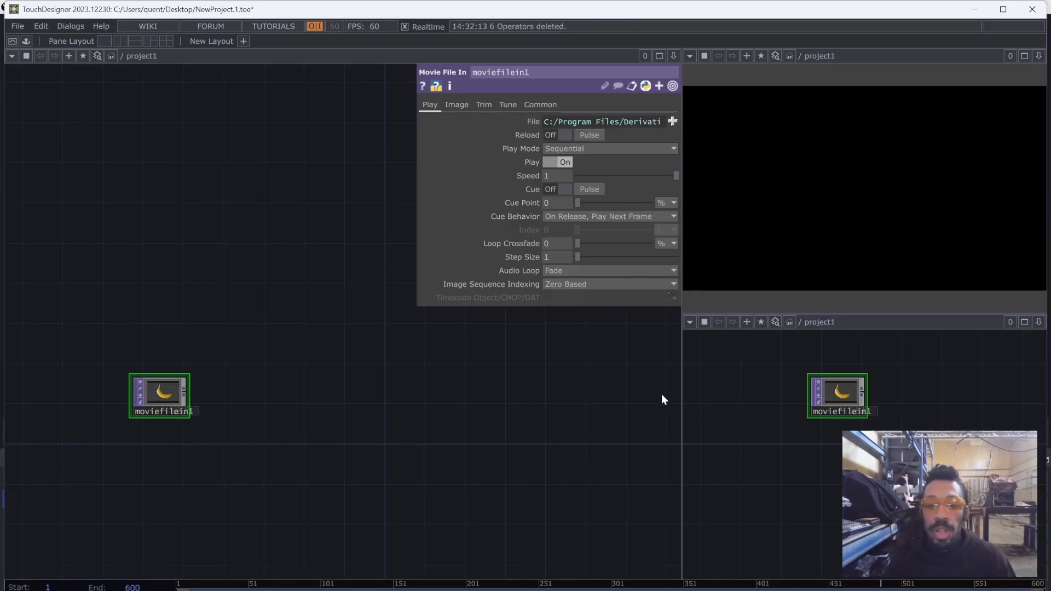
pyautogui.scroll(-5, 188, 398)
pyautogui.scroll(3, 172, 397)
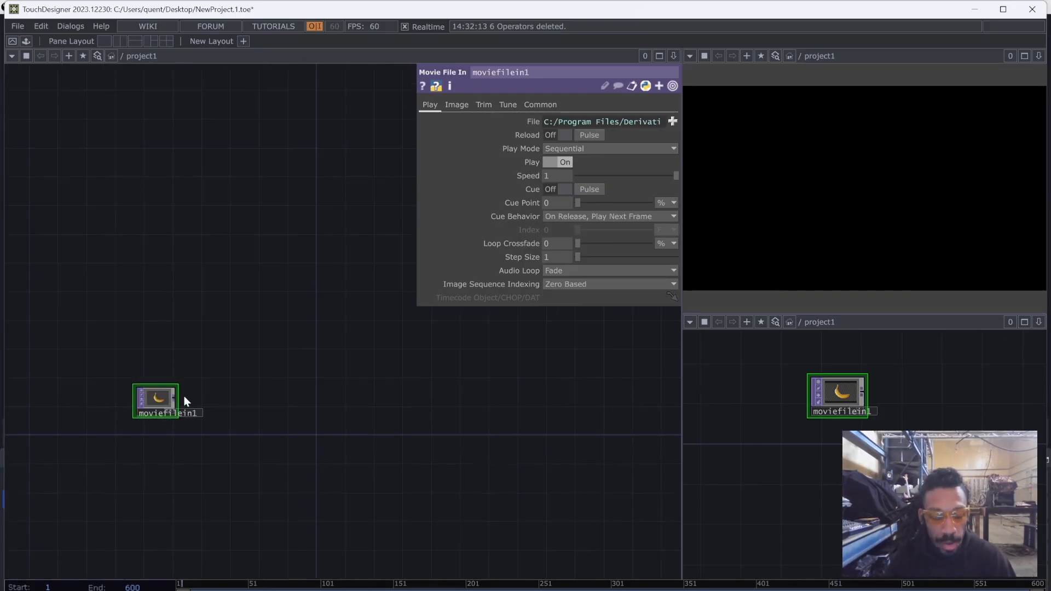
# Add a Composite TOP fed by moviefilein1, placed well to its right
pyautogui.moveTo(186, 397); pyautogui.dragTo(118, 420)
pyautogui.moveTo(195, 415); pyautogui.dragTo(481, 411)
pyautogui.write('ouit')
pyautogui.press('BackSpace')
pyautogui.press('BackSpace')
pyautogui.press('BackSpace')
pyautogui.press('BackSpace')
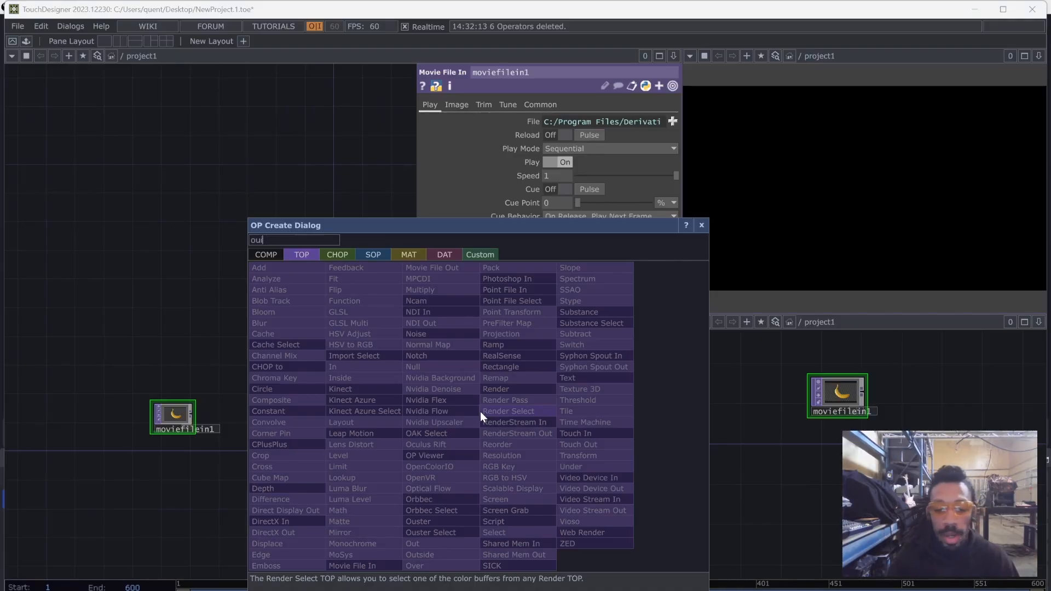
pyautogui.write('comp')
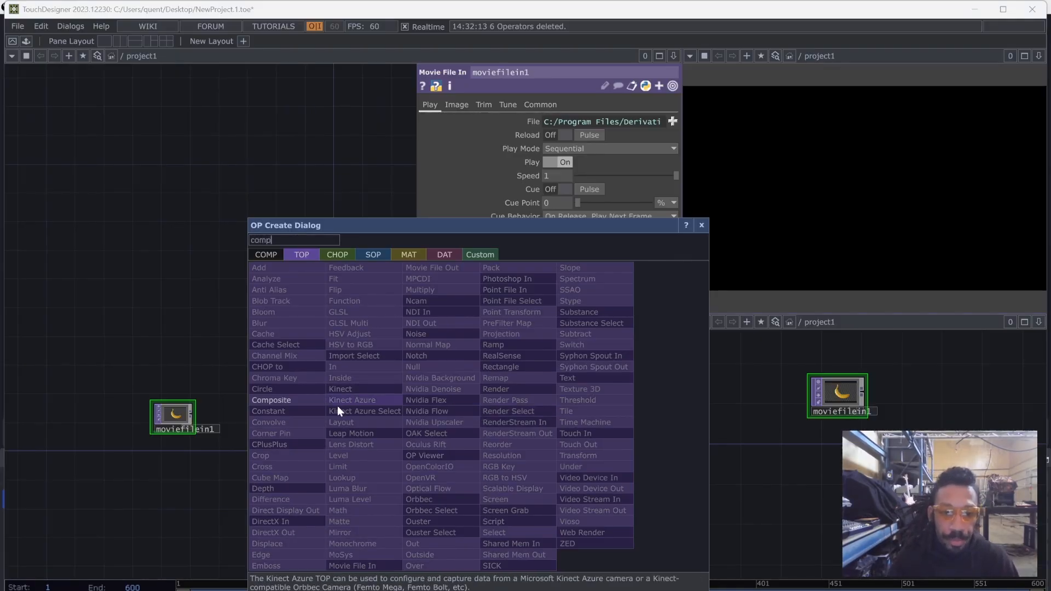
pyautogui.click(288, 400)
pyautogui.click(498, 413)
# Connect the output of comp1 to a new Out TOP
pyautogui.moveTo(518, 415); pyautogui.dragTo(536, 416)
pyautogui.write('out')
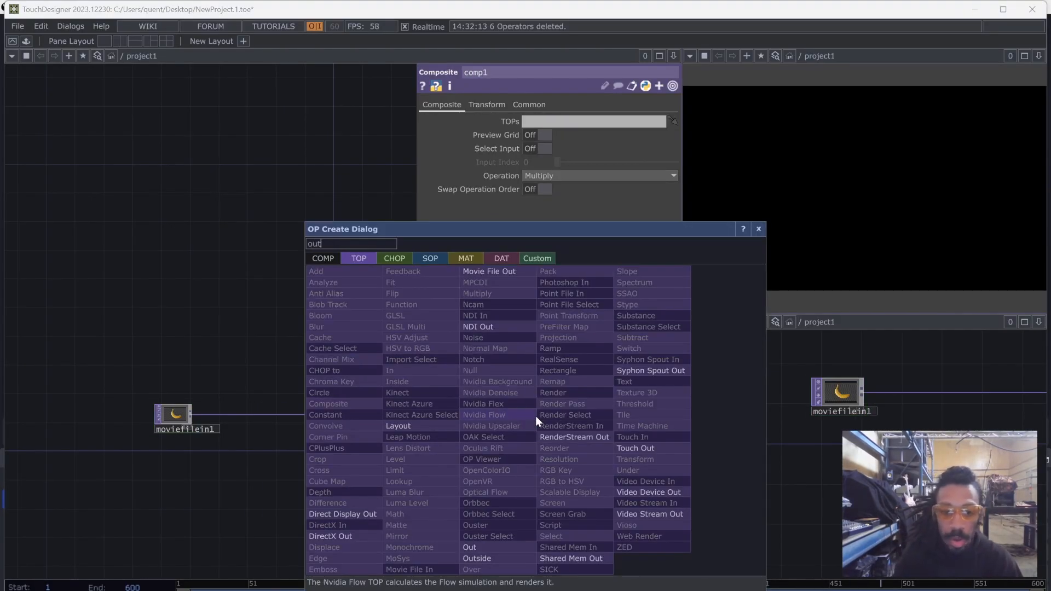
pyautogui.click(492, 545)
pyautogui.click(592, 418)
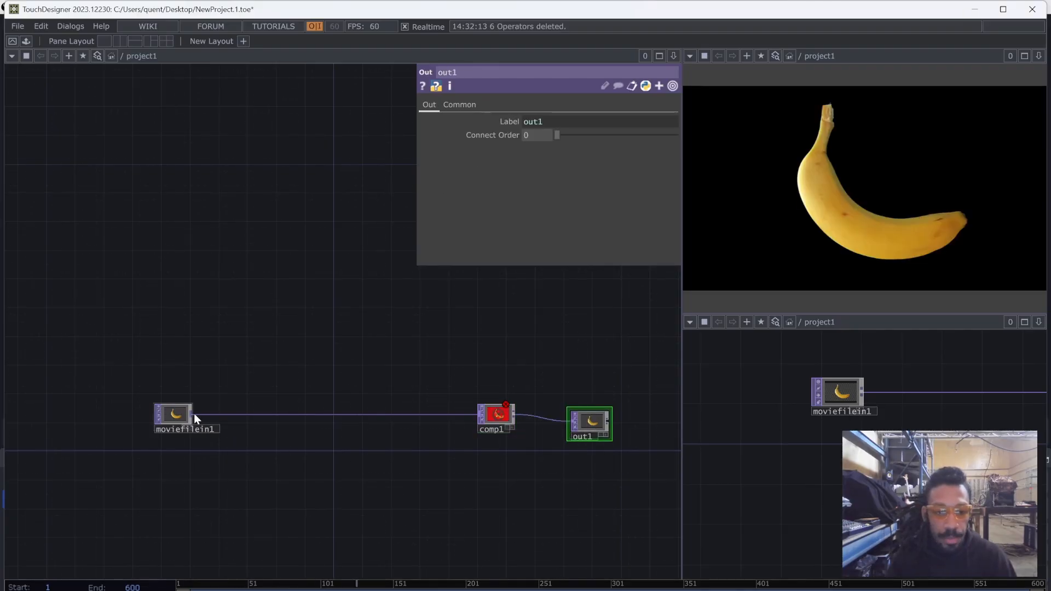
# Branch a new Feedback TOP off moviefilein1, placed below the main chain
pyautogui.moveTo(194, 412); pyautogui.dragTo(226, 497)
pyautogui.write('fee')
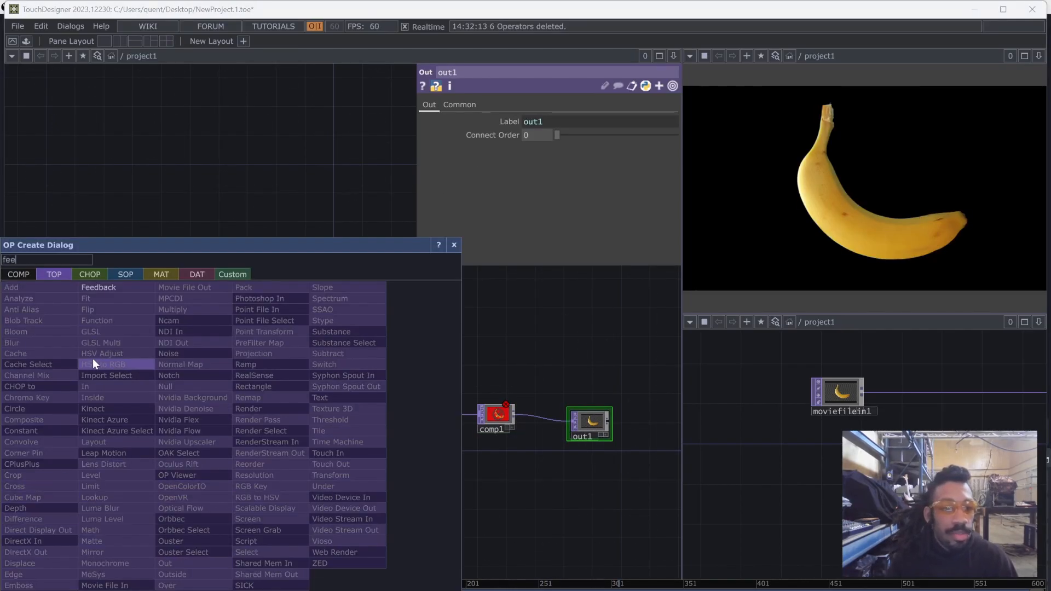
pyautogui.click(99, 287)
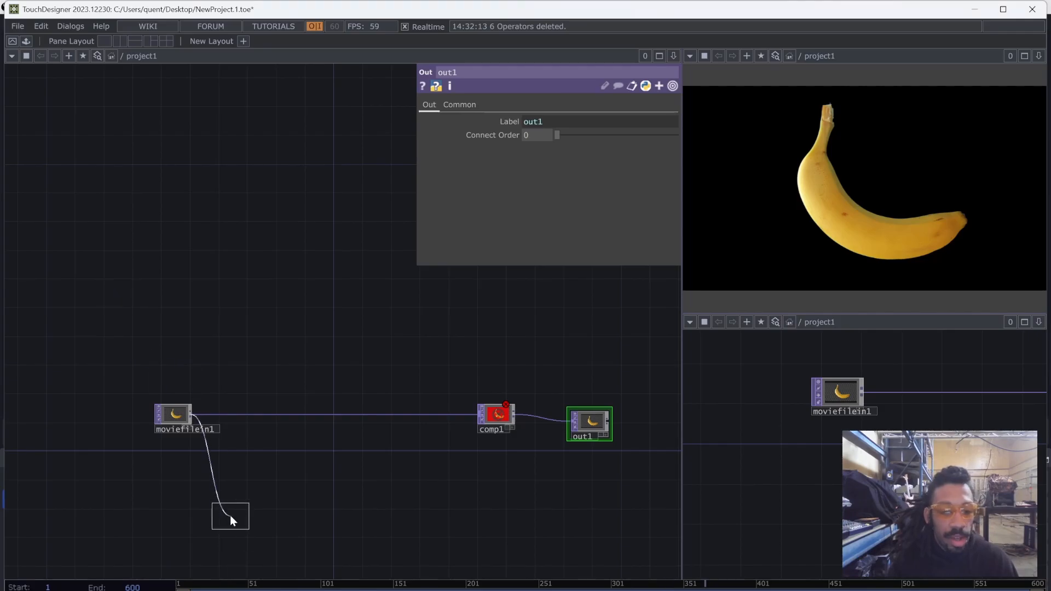
pyautogui.click(231, 517)
# Connect a new Edge TOP to the output of feedback1, placed directly beside it
pyautogui.scroll(8, 292, 504)
pyautogui.moveTo(296, 488); pyautogui.dragTo(359, 343)
pyautogui.scroll(-3, 189, 455)
pyautogui.moveTo(205, 433); pyautogui.dragTo(251, 451)
pyautogui.scroll(-3, 239, 485)
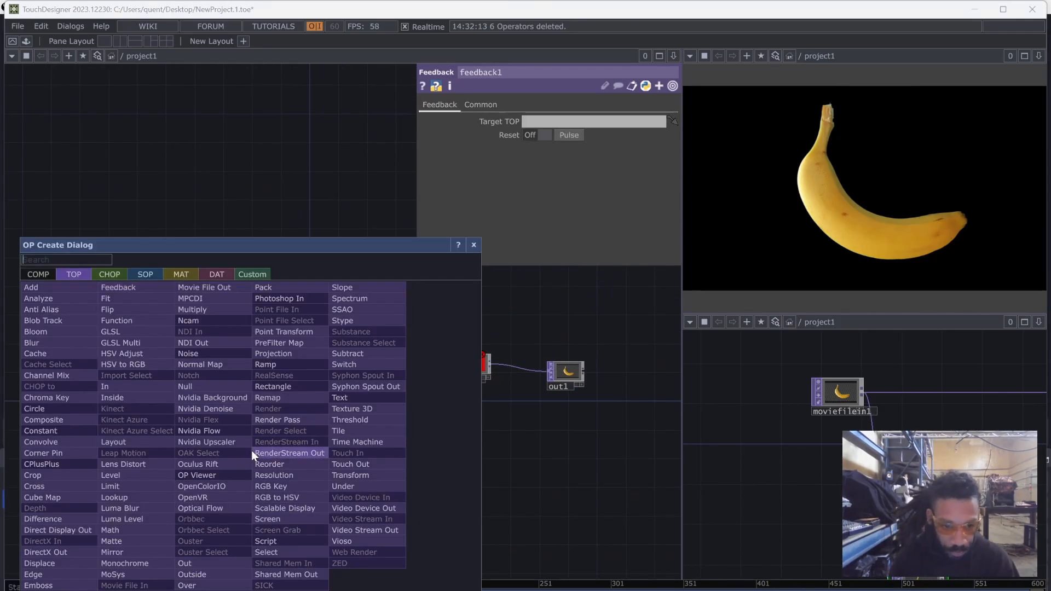
pyautogui.write('edge')
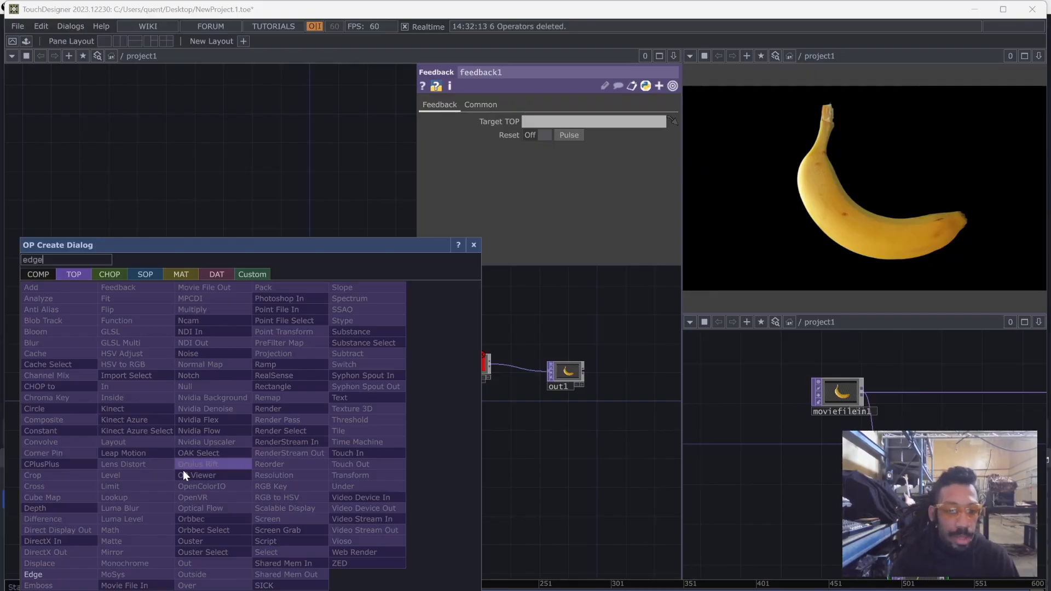
pyautogui.click(33, 574)
pyautogui.click(256, 501)
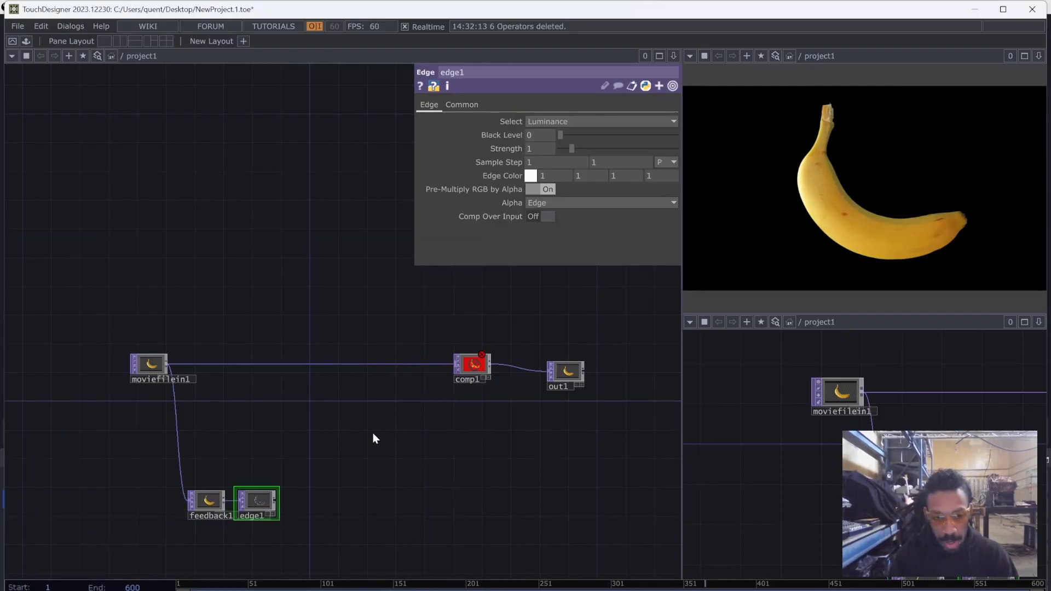
# Connect a new Cache TOP to the output of edge1
pyautogui.click(293, 498)
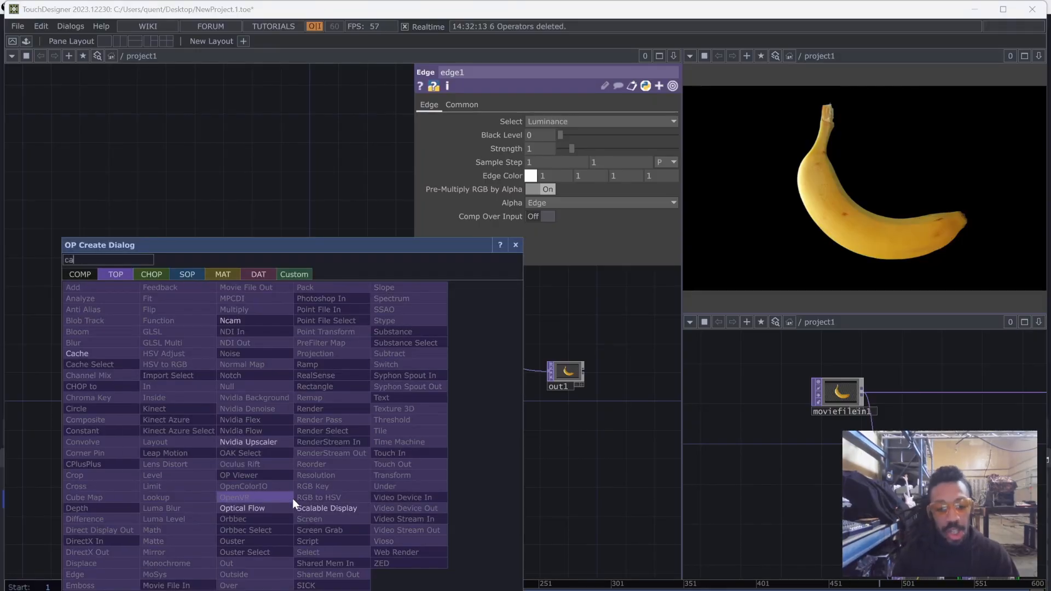
pyautogui.write('cad')
pyautogui.click(79, 353)
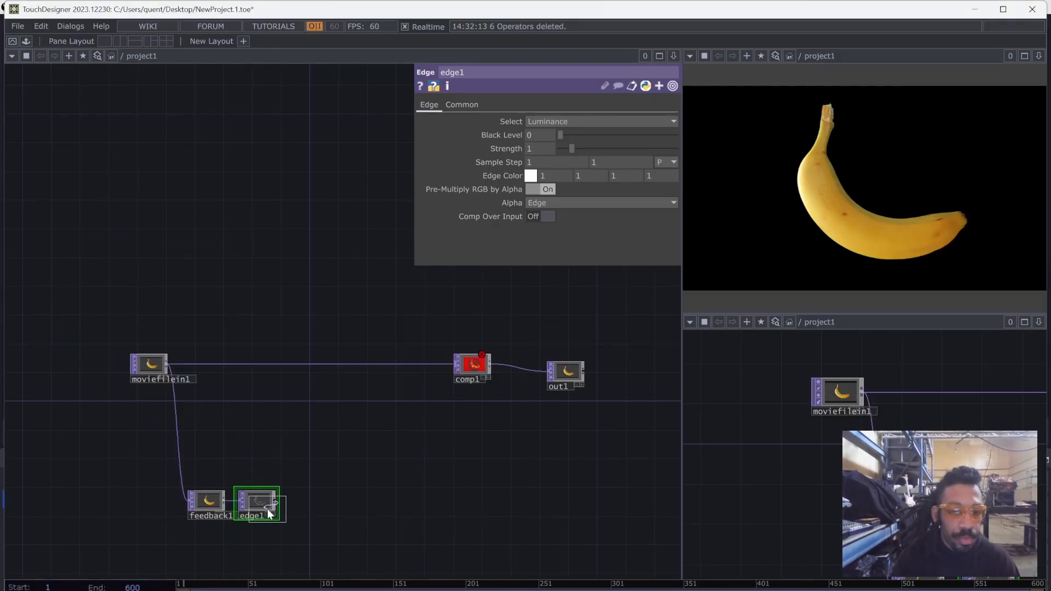
pyautogui.click(303, 505)
# Add a Cache Select TOP below cache1 and set its Cache TOP to cache1
pyautogui.scroll(3, 303, 505)
pyautogui.press('Tab')
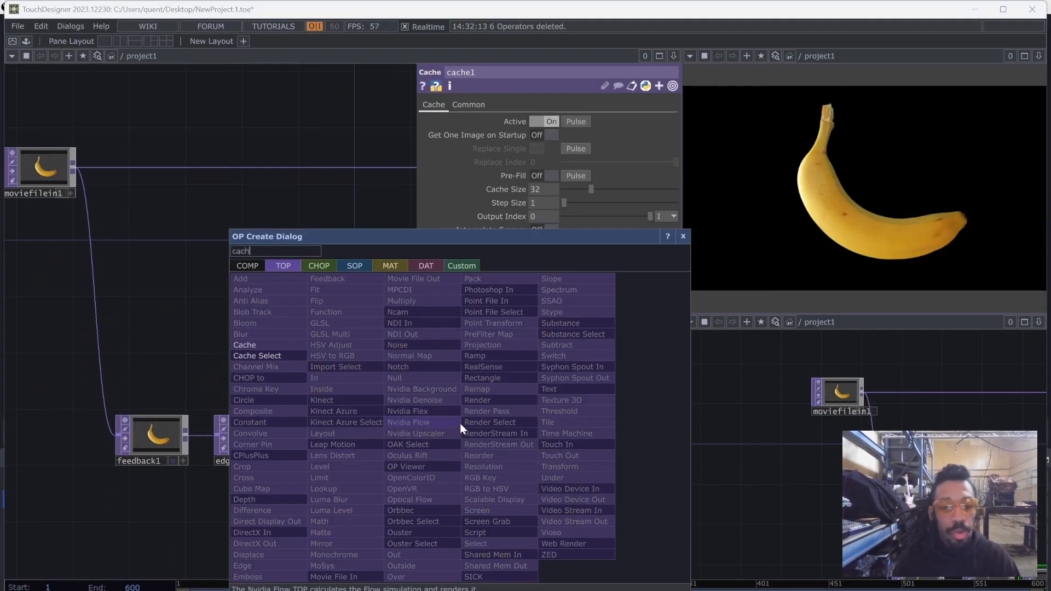
pyautogui.click(243, 324)
pyautogui.click(340, 501)
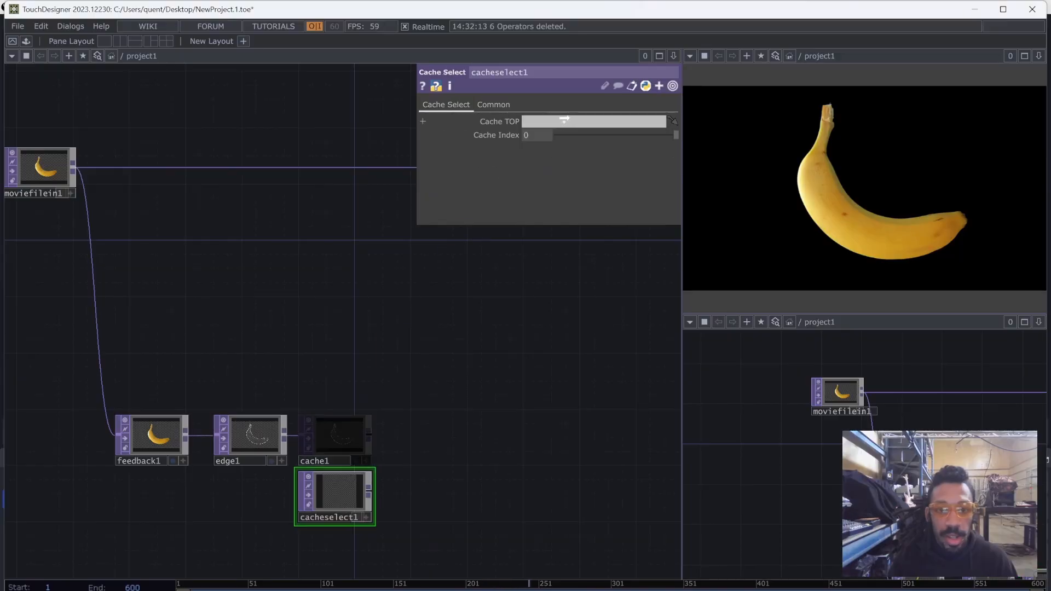
pyautogui.moveTo(338, 525); pyautogui.dragTo(296, 335)
# Duplicate the Cache Select node and place the copy beneath the original
pyautogui.hotkey('ctrl', 'c')
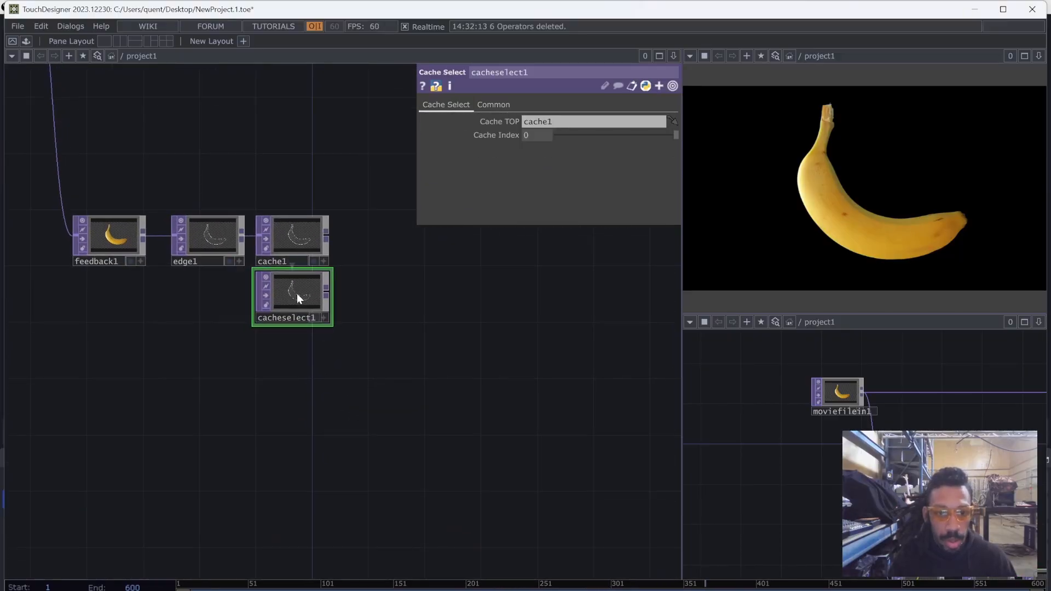
pyautogui.hotkey('ctrl', 'v')
pyautogui.scroll(4, 284, 351)
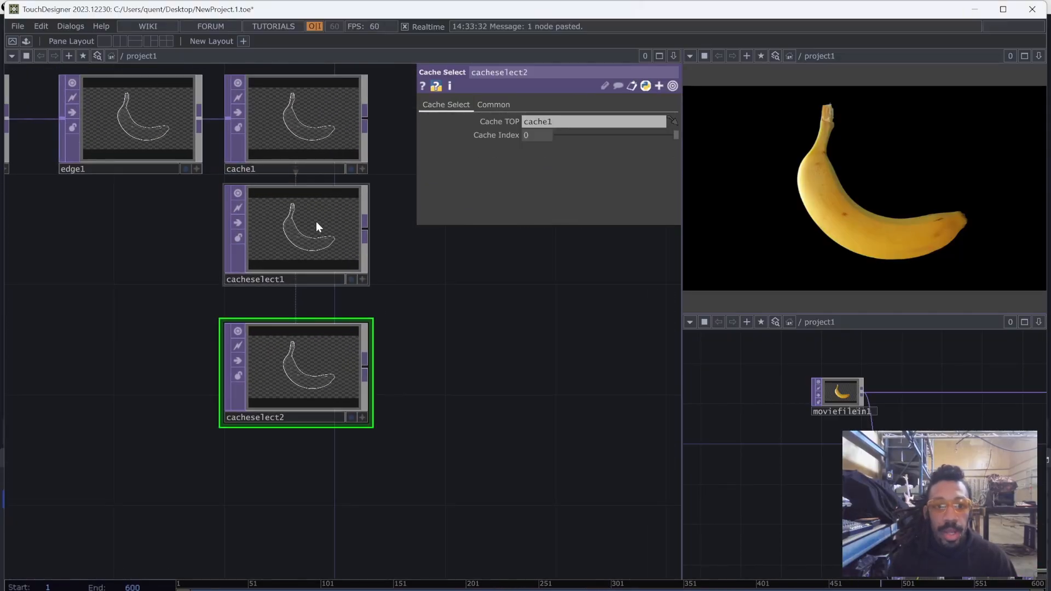
# Set the Cache Index of both Cache Select nodes to -5, and that of cacheselect2 to -10
pyautogui.write('-5')
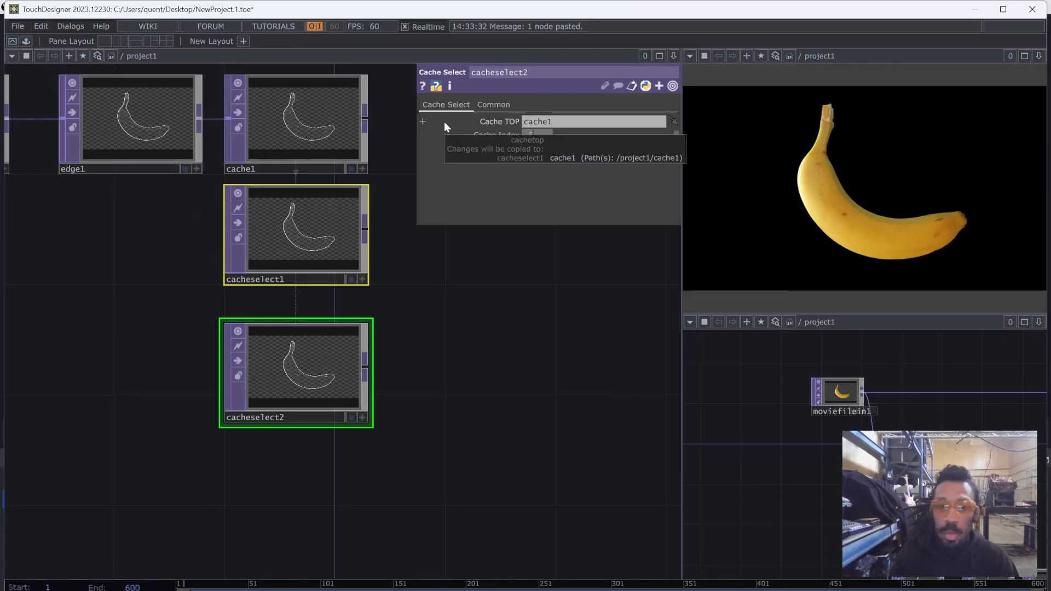
pyautogui.moveTo(447, 400); pyautogui.dragTo(443, 400)
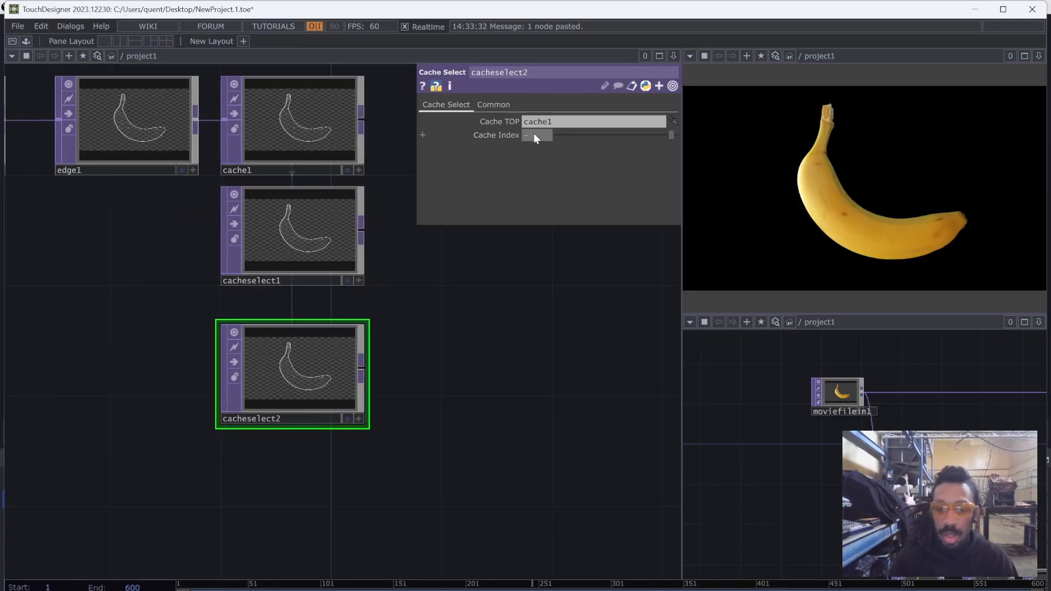
pyautogui.moveTo(498, 390); pyautogui.dragTo(444, 421)
pyautogui.scroll(-3, 442, 420)
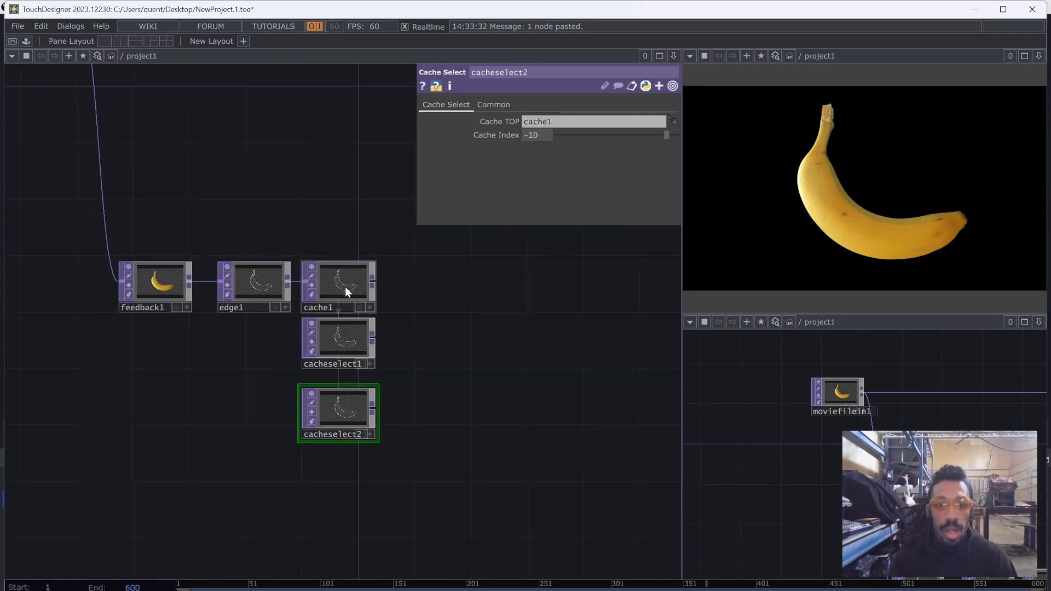
# Move cacheselect2 up close beneath cacheselect1 and connect a new Level TOP to the output of cacheselect1
pyautogui.moveTo(345, 422); pyautogui.dragTo(346, 407)
pyautogui.press('Tab')
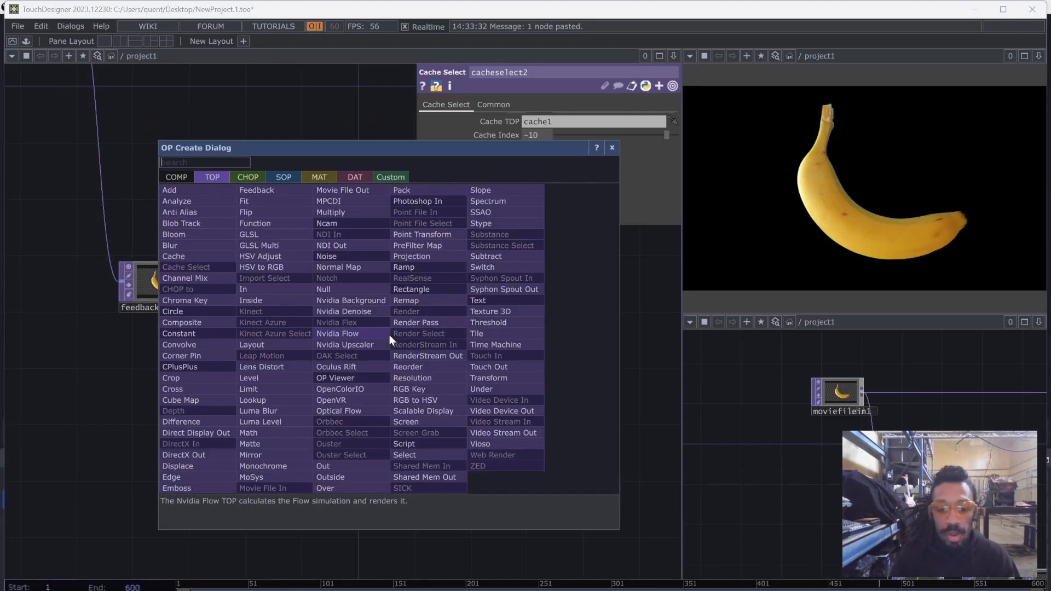
pyautogui.write('level')
pyautogui.click(277, 377)
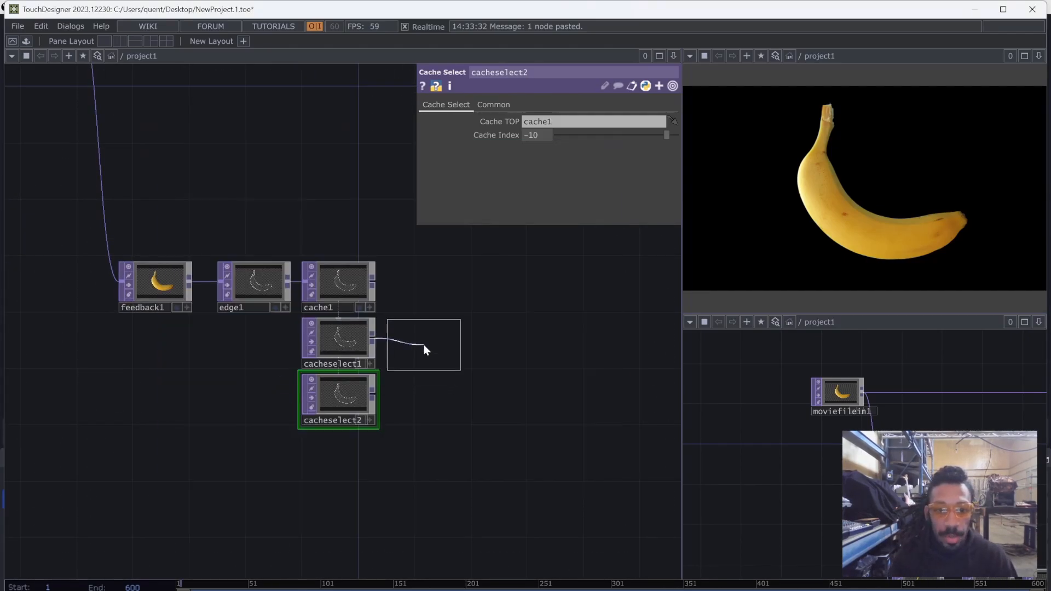
pyautogui.click(419, 346)
# Duplicate the Level TOP beneath the original and connect cacheselect2 to the copy instead of cacheselect1
pyautogui.scroll(3, 383, 350)
pyautogui.hotkey('ctrl', 'c')
pyautogui.hotkey('ctrl', 'v')
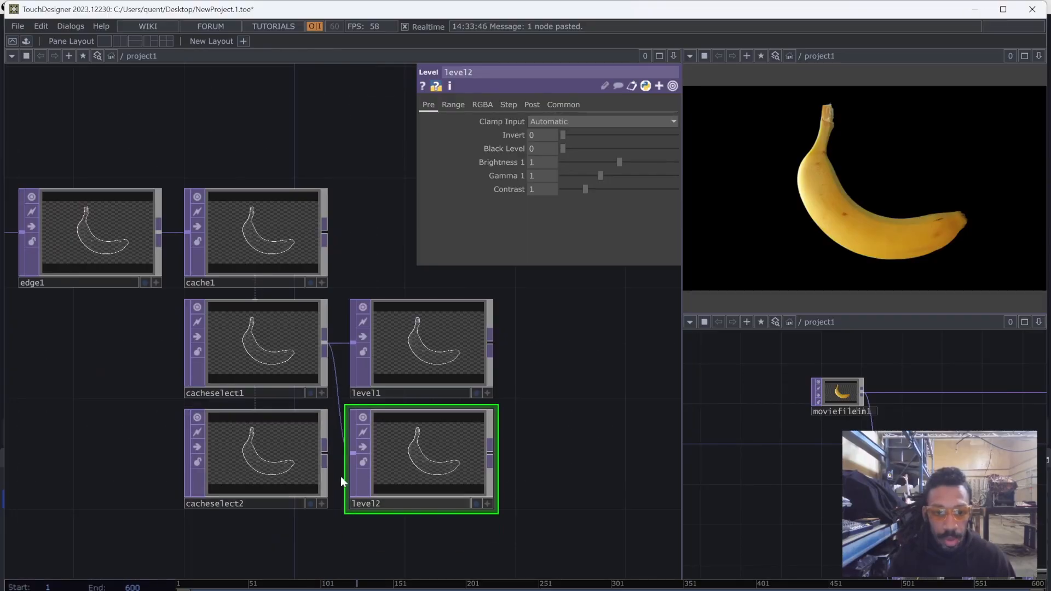
pyautogui.click(340, 475)
pyautogui.moveTo(320, 453); pyautogui.dragTo(370, 442)
# Rename the two Level nodes level_cache1 and level_cache2, matching their Cache Select sources
pyautogui.click(397, 398)
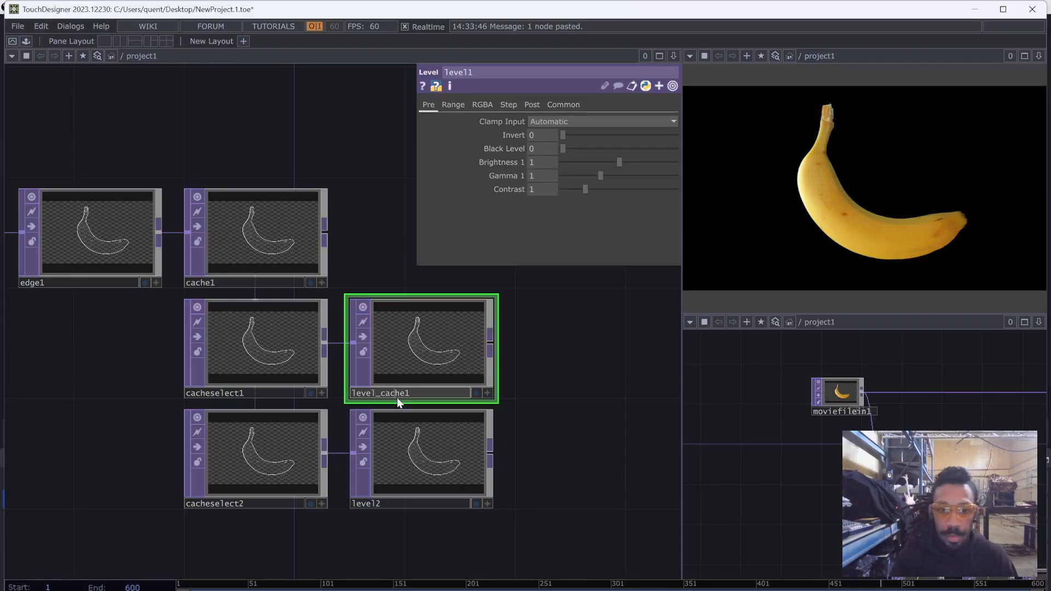
pyautogui.press('Return')
pyautogui.click(383, 503)
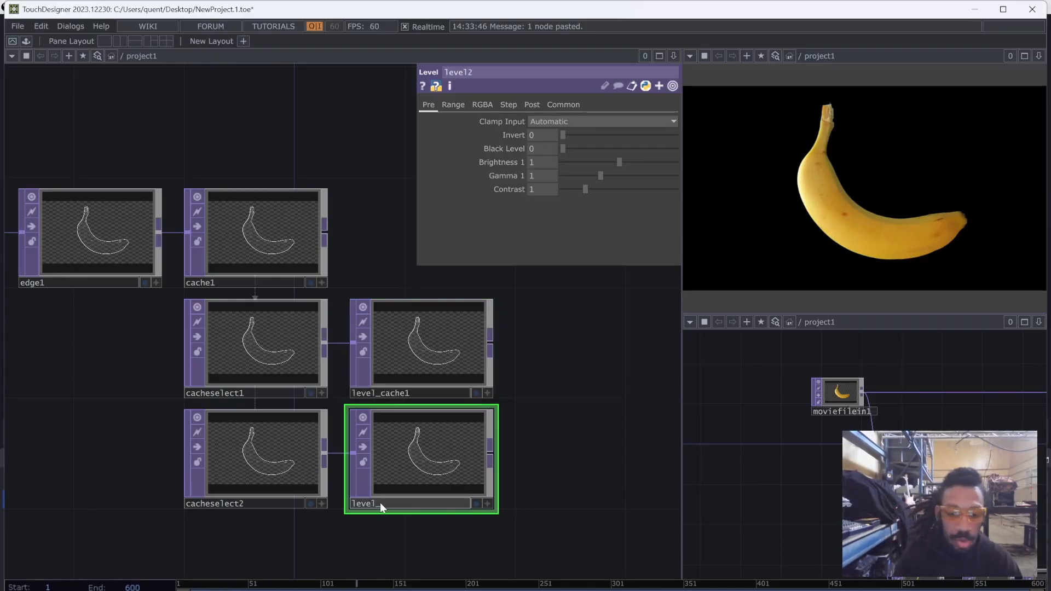
pyautogui.write('level_cache')
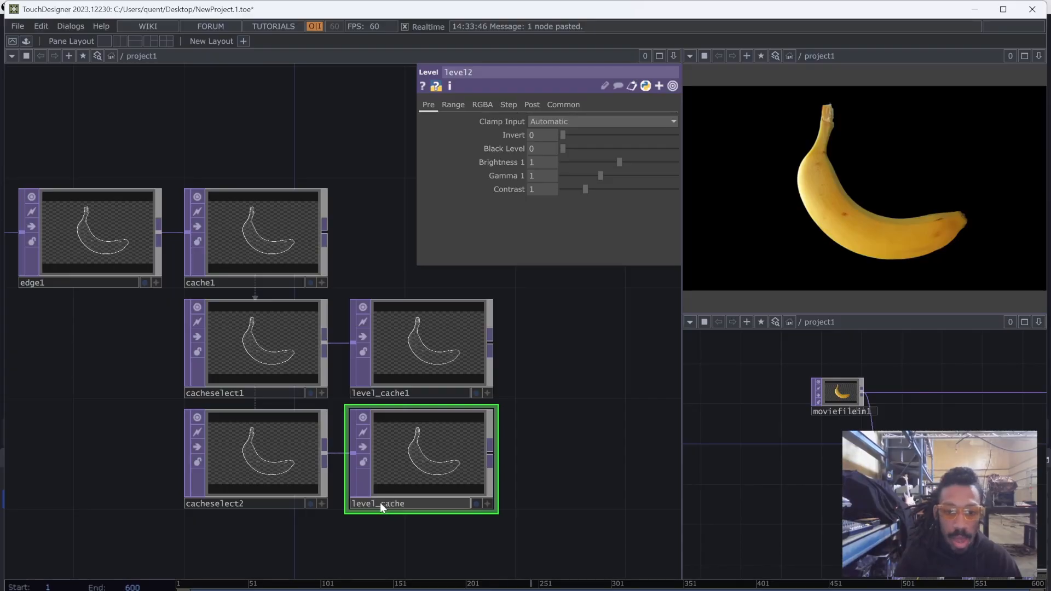
pyautogui.write('2')
# Connect a new Composite TOP to the output of cache1, placed beyond the Level nodes
pyautogui.scroll(-5, 531, 408)
pyautogui.moveTo(535, 415); pyautogui.dragTo(429, 469)
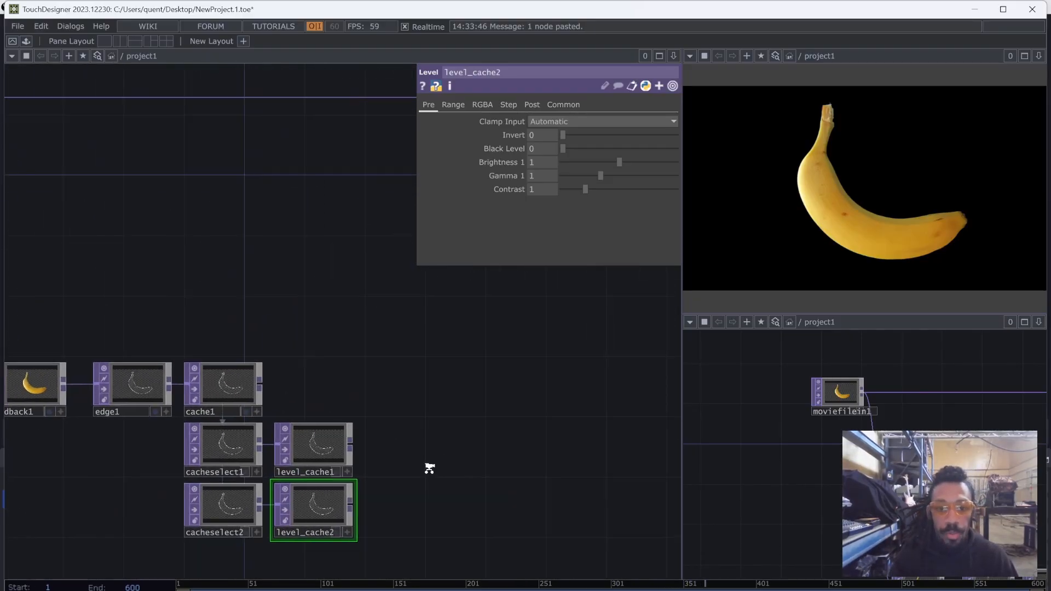
pyautogui.scroll(2, 430, 469)
pyautogui.click(200, 359)
pyautogui.click(452, 363)
pyautogui.write('comp')
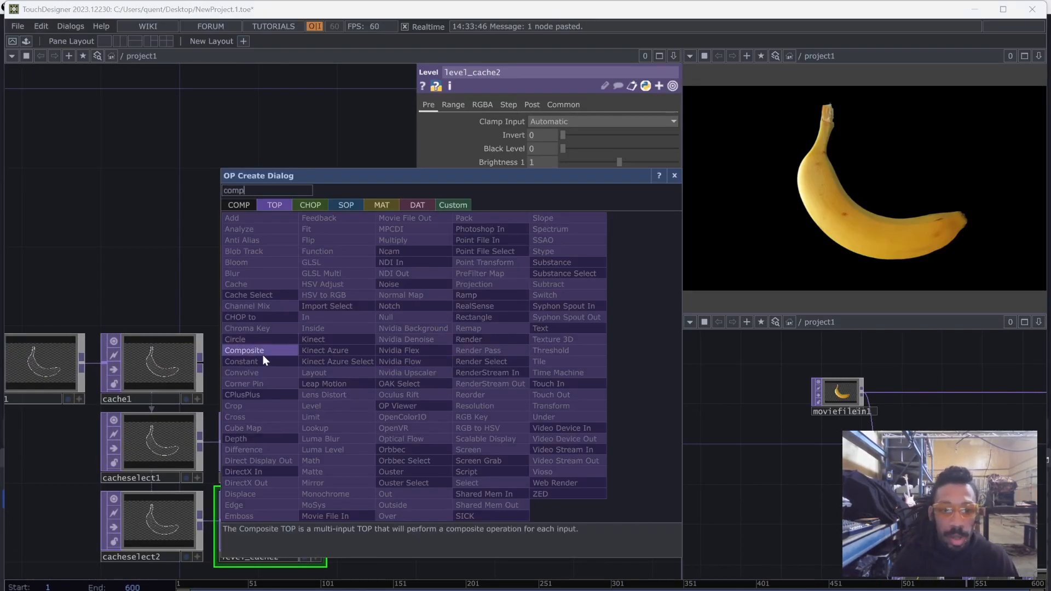
pyautogui.click(262, 355)
pyautogui.click(438, 373)
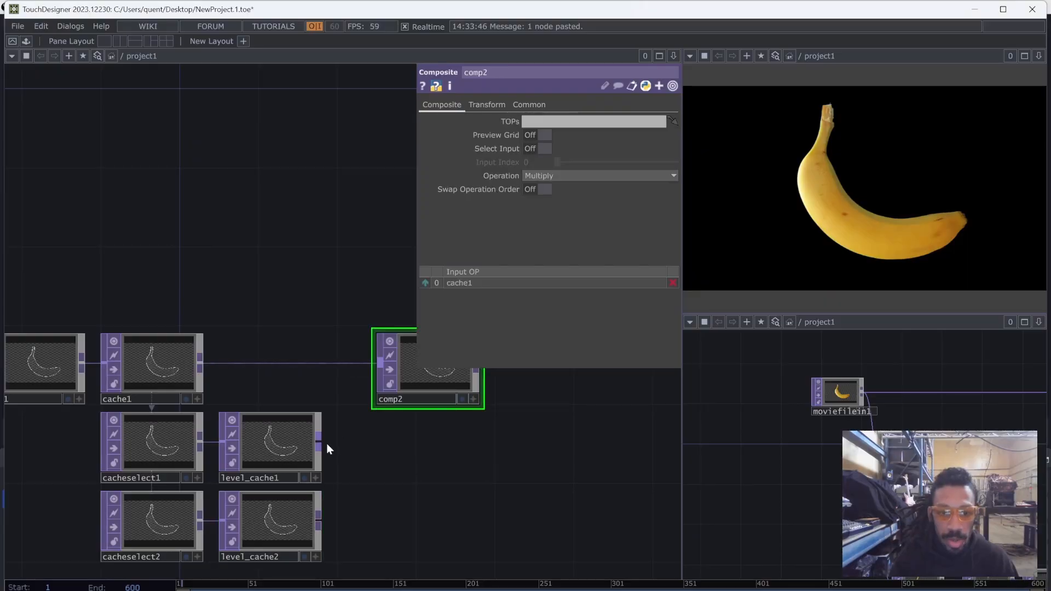
# Connect level_cache1 and level_cache2 to comp2 and set its Operation to Dimmest
pyautogui.click(319, 444)
pyautogui.click(380, 363)
pyautogui.click(319, 520)
pyautogui.click(380, 364)
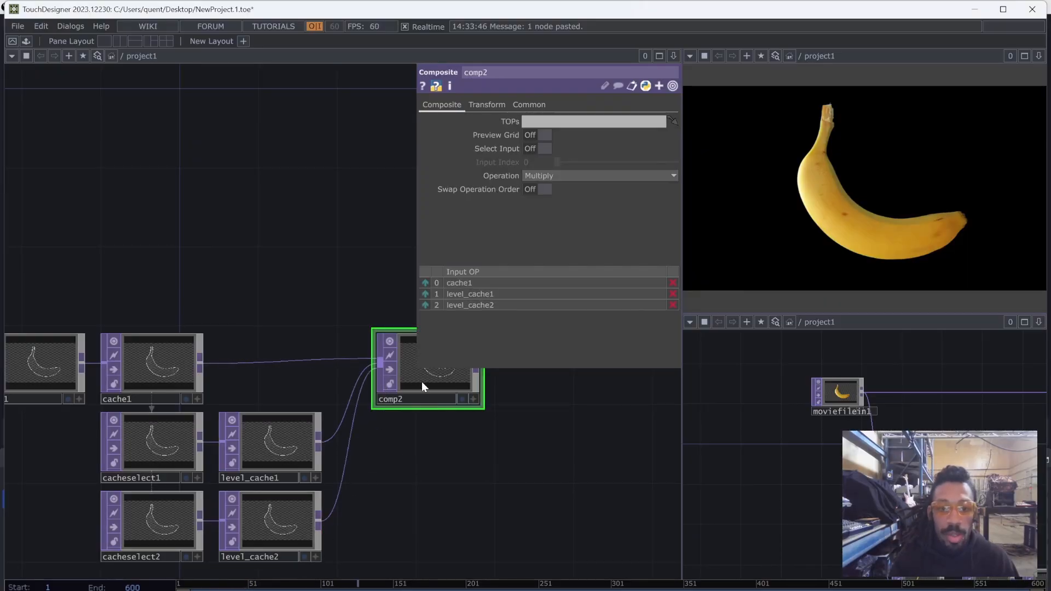
pyautogui.click(579, 175)
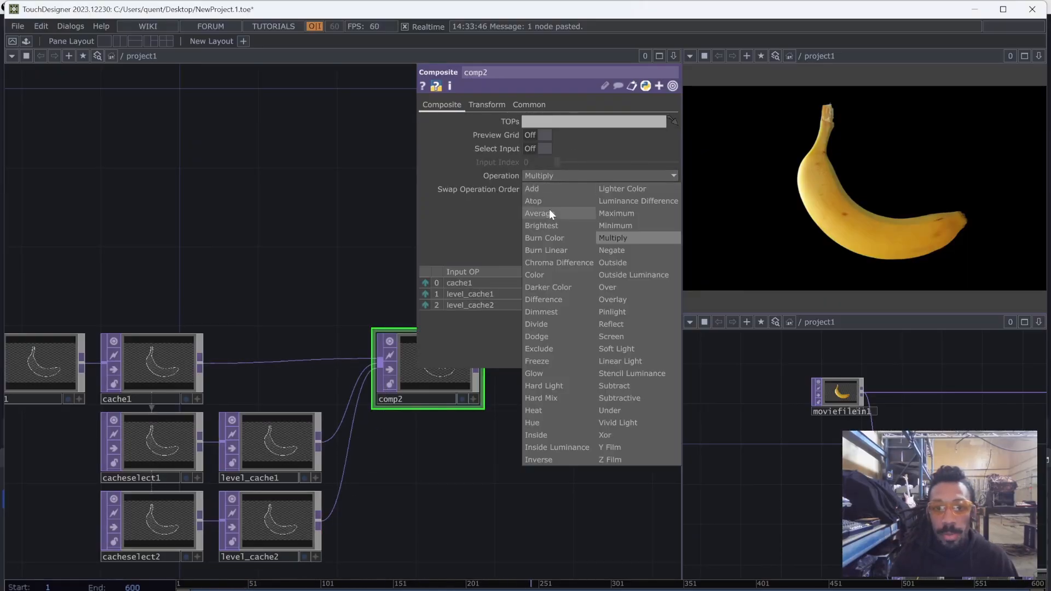
pyautogui.click(544, 310)
# Add an unconnected Reorder TOP in the empty space below comp2
pyautogui.scroll(-5, 366, 419)
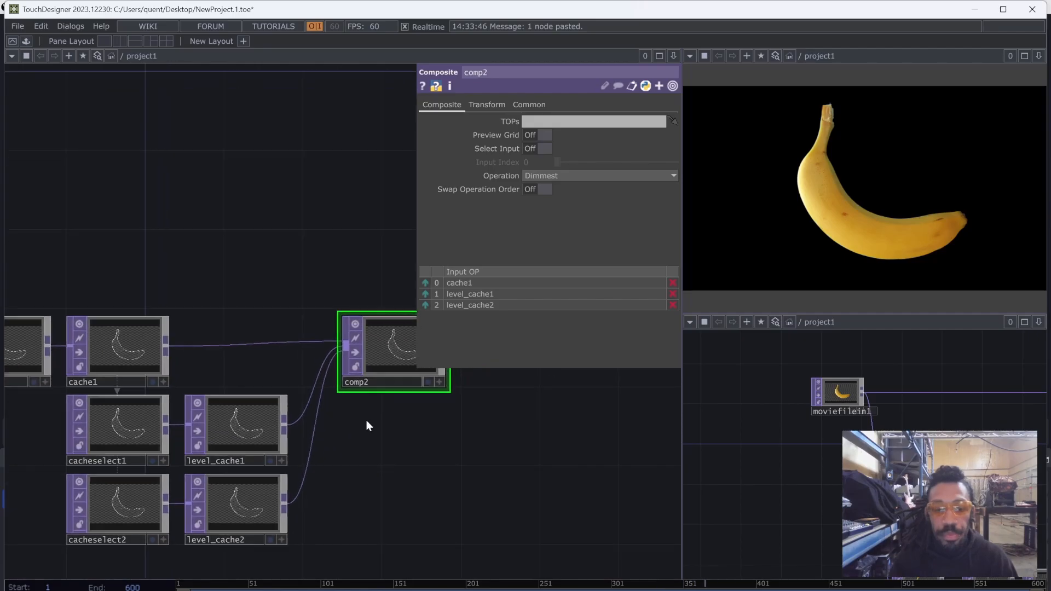
pyautogui.scroll(5, 384, 454)
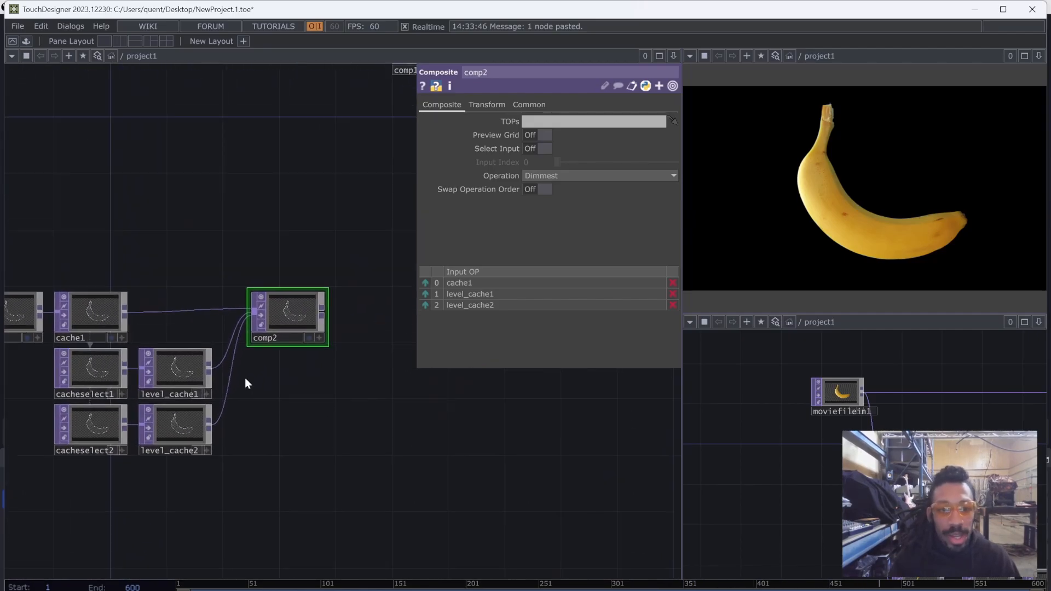
pyautogui.click(209, 375)
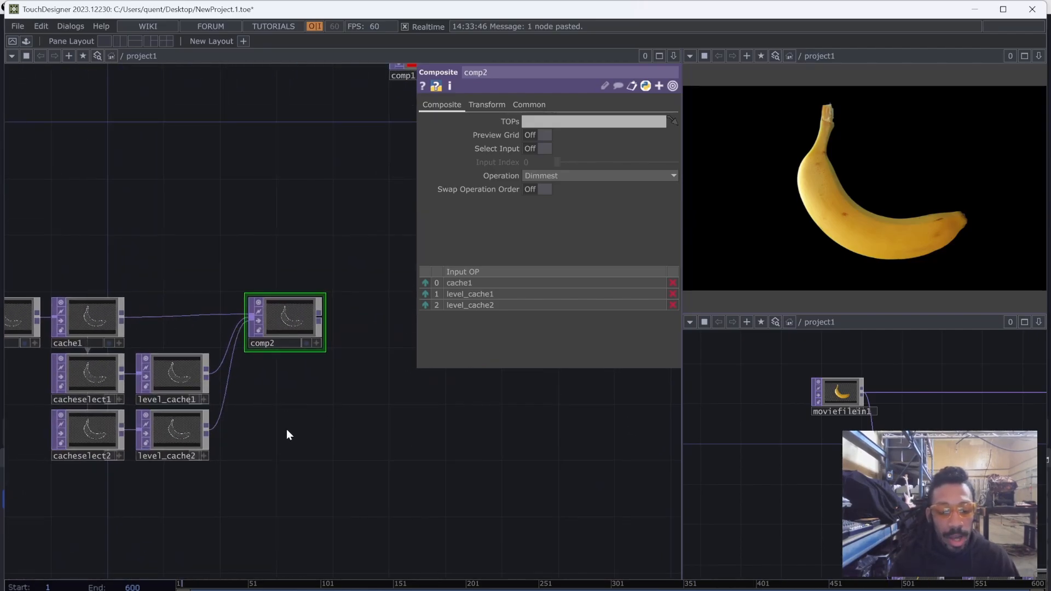
pyautogui.click(287, 429)
pyautogui.write('reor')
pyautogui.click(311, 462)
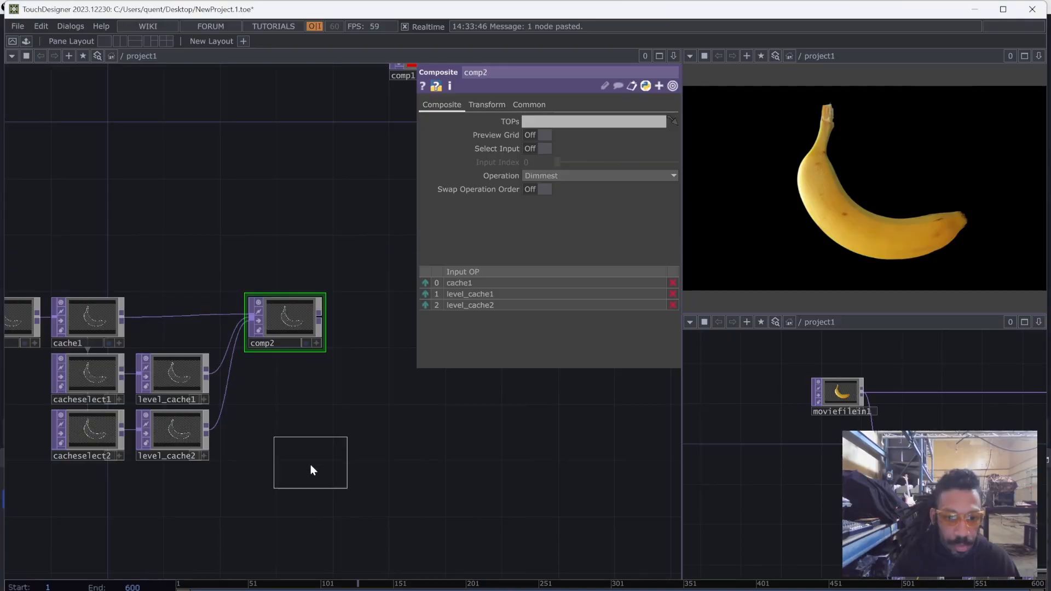
pyautogui.click(335, 491)
# Move feedback1 below the cache nodes and connect feedback1, level_cache1 and level_cache2 to the first three inputs of reorder1
pyautogui.press('h')
pyautogui.moveTo(131, 325); pyautogui.dragTo(120, 449)
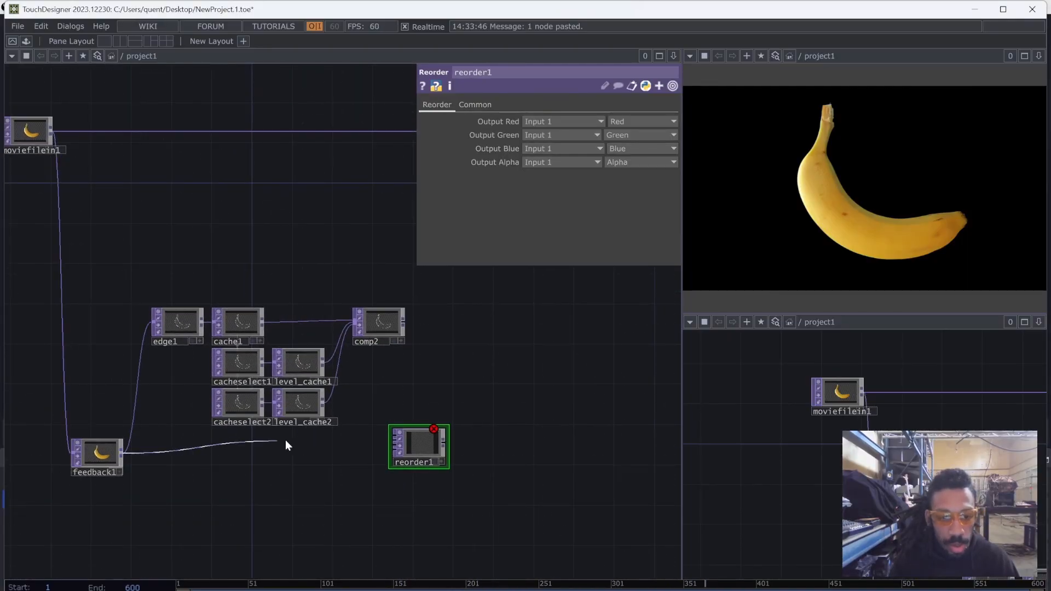
pyautogui.moveTo(285, 439); pyautogui.dragTo(394, 433)
pyautogui.scroll(4, 394, 433)
pyautogui.moveTo(228, 296); pyautogui.dragTo(366, 449)
pyautogui.moveTo(229, 376); pyautogui.dragTo(368, 458)
# Add a Select TOP below the cache branch and set its TOP to edge1
pyautogui.press('Tab')
pyautogui.write('sele')
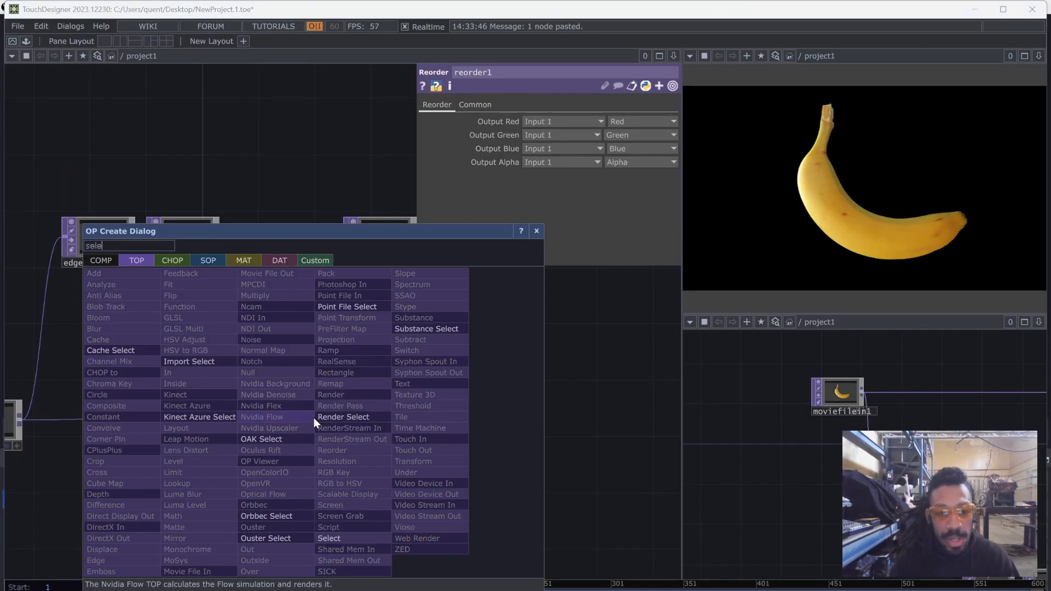
pyautogui.click(344, 537)
pyautogui.click(296, 481)
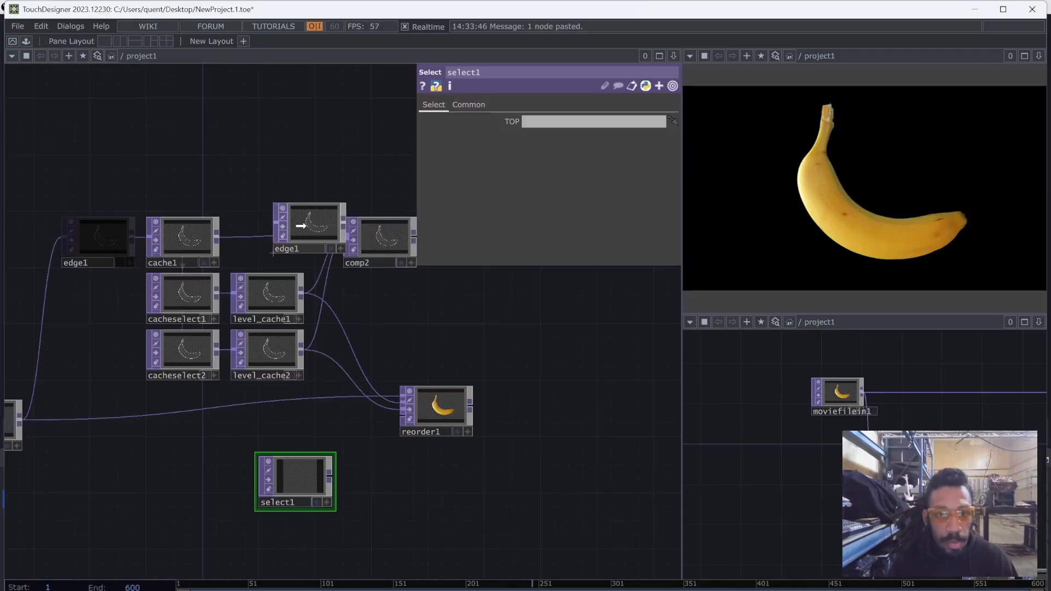
pyautogui.moveTo(301, 225); pyautogui.dragTo(568, 124)
# Move select1 closer to reorder1 and connect it to reorder1's fourth input
pyautogui.scroll(5, 320, 446)
pyautogui.moveTo(305, 490); pyautogui.dragTo(361, 437)
pyautogui.moveTo(445, 429); pyautogui.dragTo(516, 363)
pyautogui.moveTo(463, 405); pyautogui.dragTo(543, 356)
pyautogui.moveTo(568, 437); pyautogui.dragTo(262, 426)
pyautogui.scroll(-5, 263, 426)
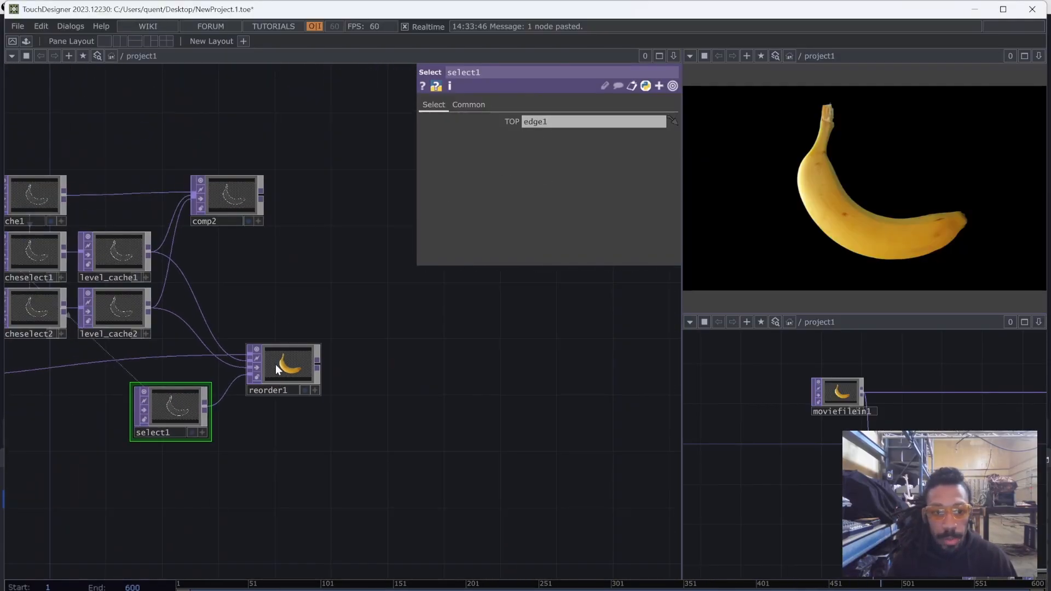
# Move reorder1 and select1 together further below the Level nodes, and lower feedback1 in line with reorder1
pyautogui.keyDown('shift'); pyautogui.moveTo(287, 358); pyautogui.dragTo(481, 410); pyautogui.keyUp('shift')
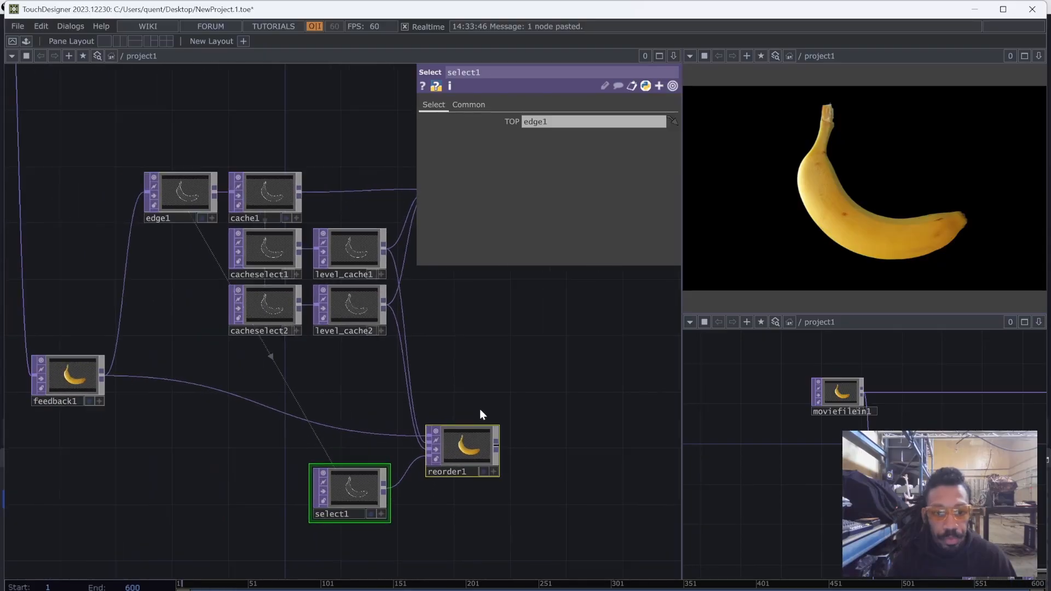
pyautogui.moveTo(88, 376); pyautogui.dragTo(88, 434)
pyautogui.moveTo(509, 389); pyautogui.dragTo(400, 397)
pyautogui.moveTo(449, 374); pyautogui.dragTo(372, 437)
pyautogui.scroll(-3, 338, 379)
pyautogui.moveTo(338, 379); pyautogui.dragTo(355, 425)
pyautogui.scroll(3, 324, 336)
# Connect the output of comp2 to comp1 as its second input
pyautogui.click(324, 336)
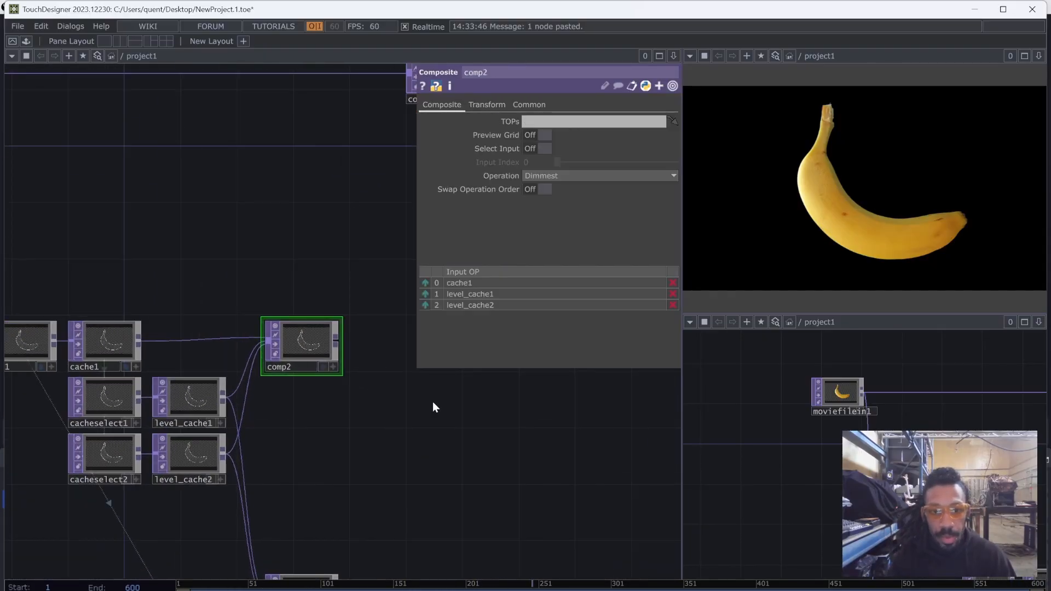
pyautogui.moveTo(432, 407); pyautogui.dragTo(351, 460)
pyautogui.scroll(-4, 354, 318)
pyautogui.moveTo(354, 370); pyautogui.dragTo(323, 469)
pyautogui.scroll(2, 338, 361)
pyautogui.click(332, 293)
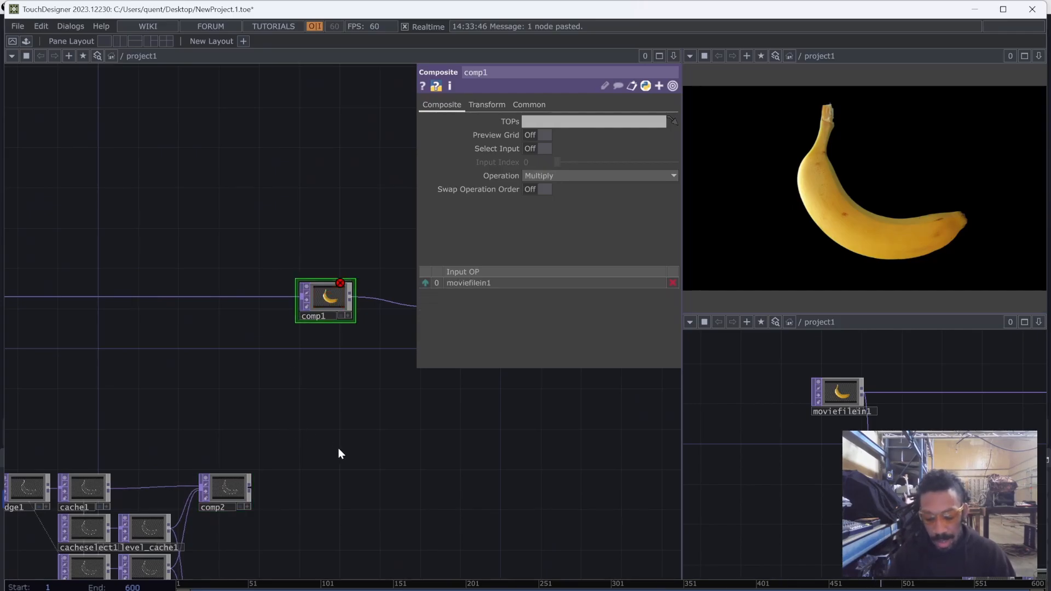
pyautogui.moveTo(249, 489); pyautogui.dragTo(317, 313)
pyautogui.scroll(3, 323, 304)
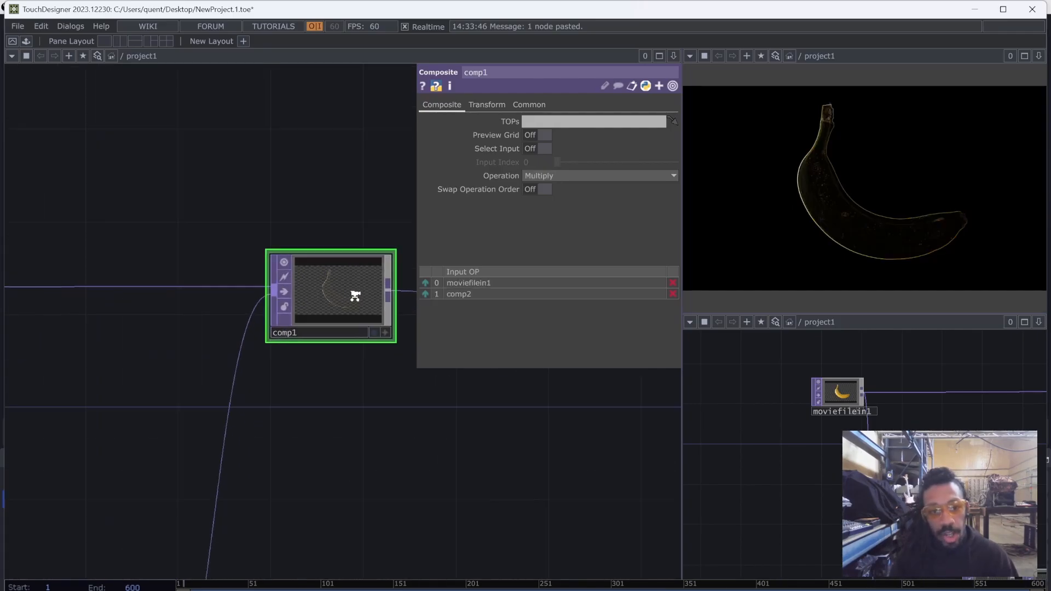
# Set the Operation of comp1 to Average
pyautogui.click(583, 176)
pyautogui.click(540, 213)
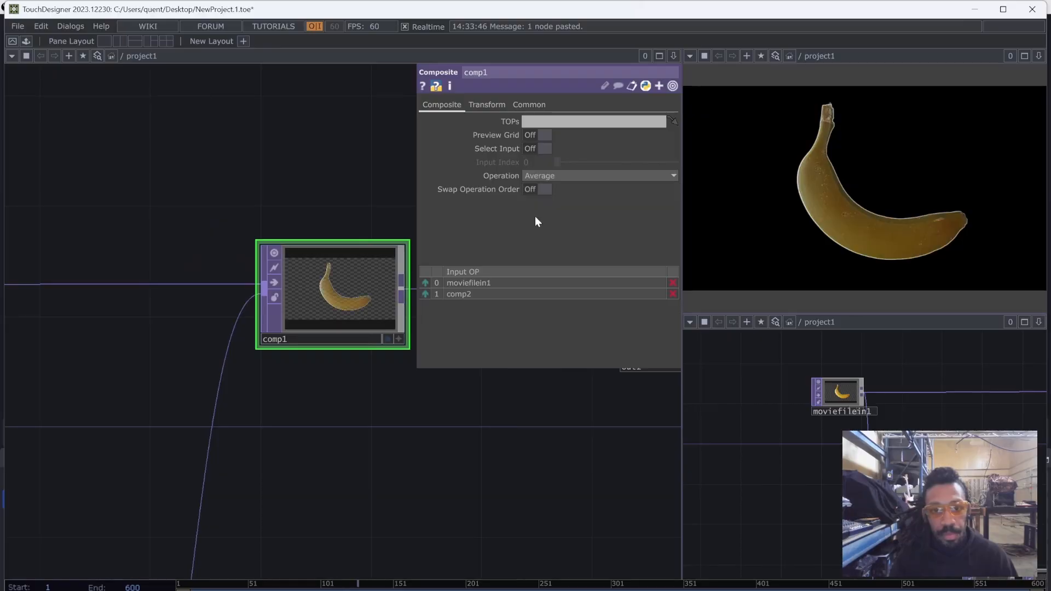
pyautogui.scroll(2, 247, 266)
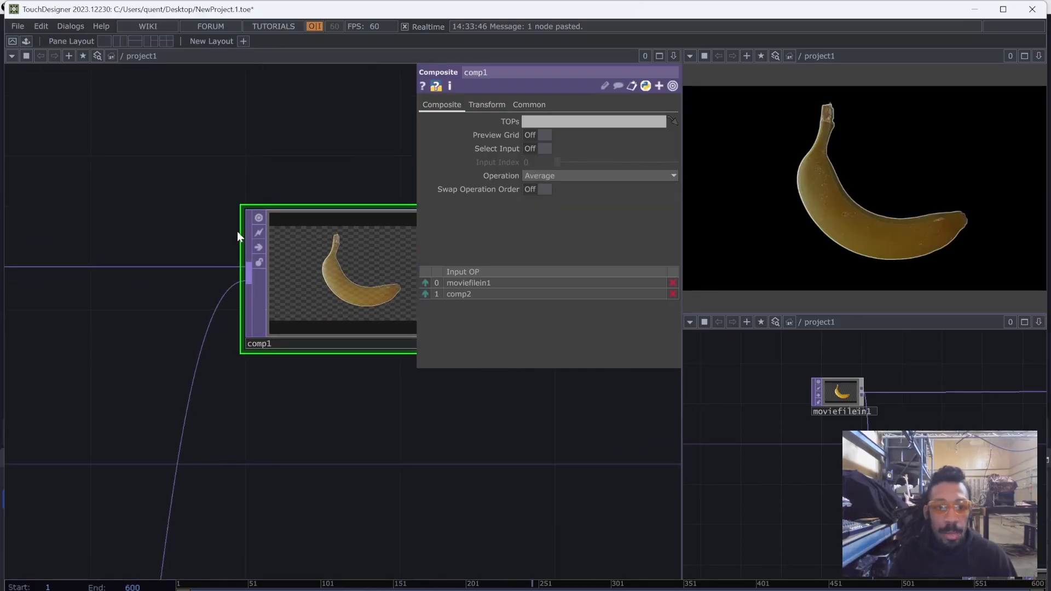
# Move out1 further away in line with comp1 and insert a Threshold TOP on the wire between them
pyautogui.scroll(-5, 238, 231)
pyautogui.scroll(-2, 408, 431)
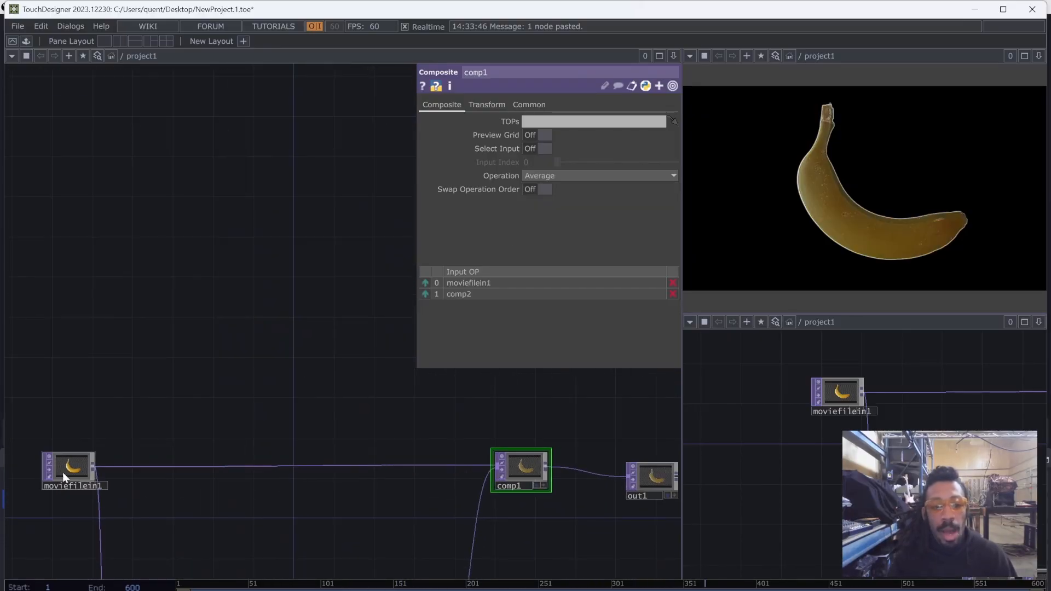
pyautogui.scroll(4, 471, 465)
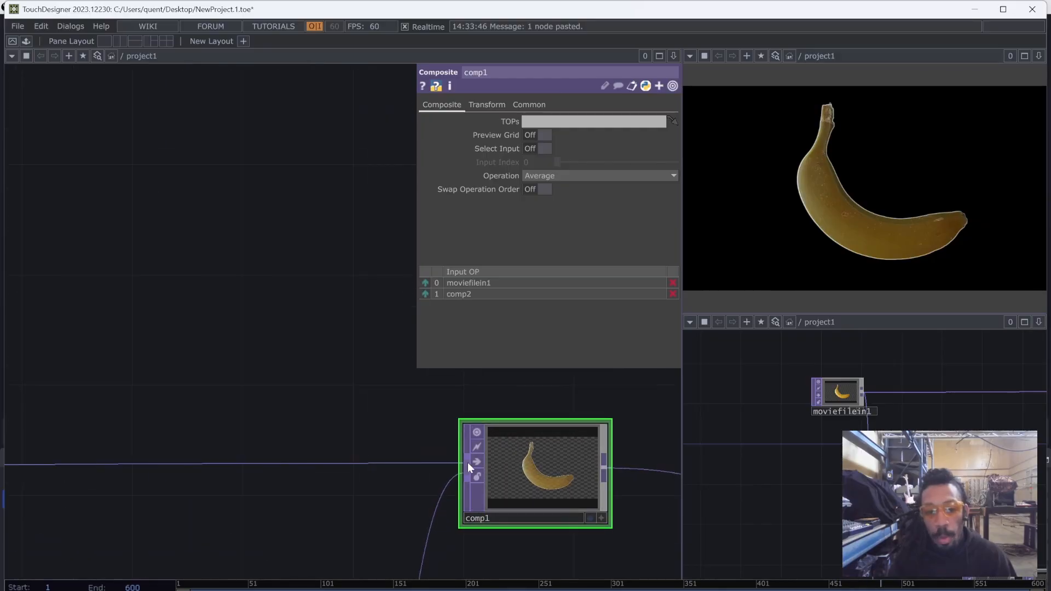
pyautogui.scroll(-4, 394, 432)
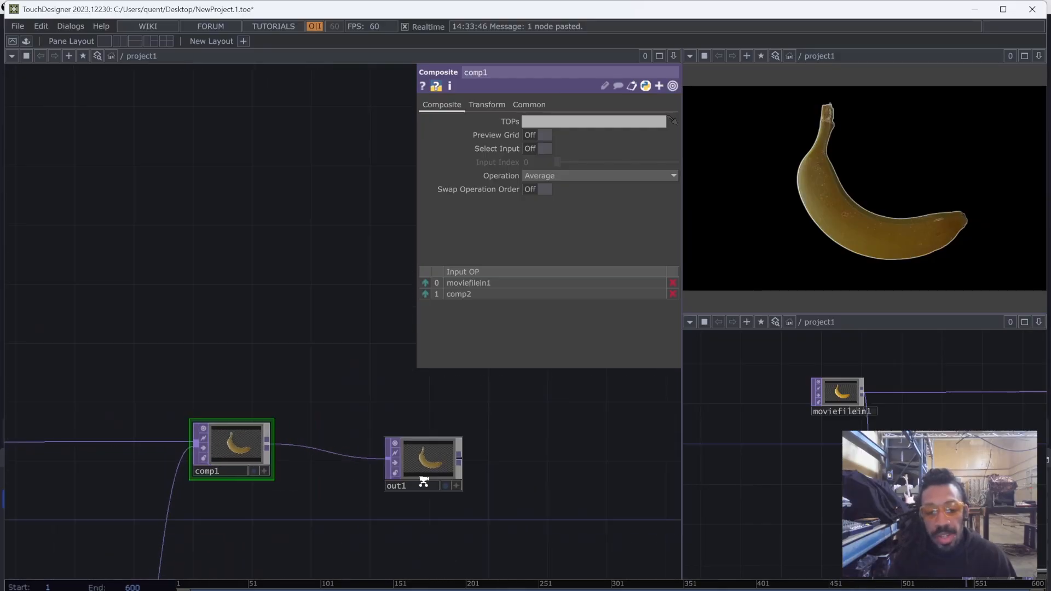
pyautogui.rightClick(320, 444)
pyautogui.rightClick(287, 442)
pyautogui.click(349, 424)
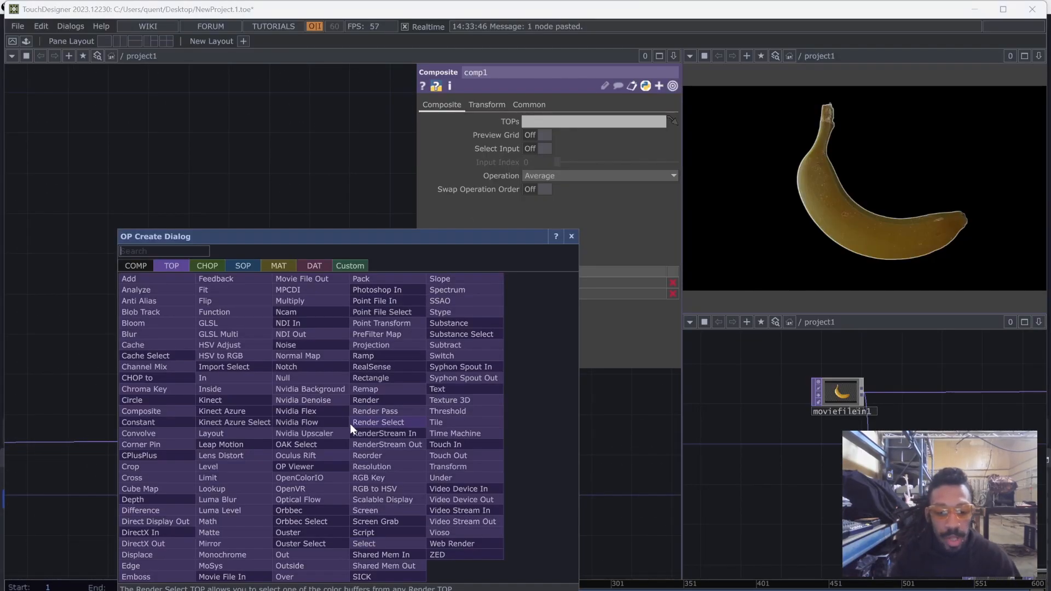
pyautogui.click(457, 421)
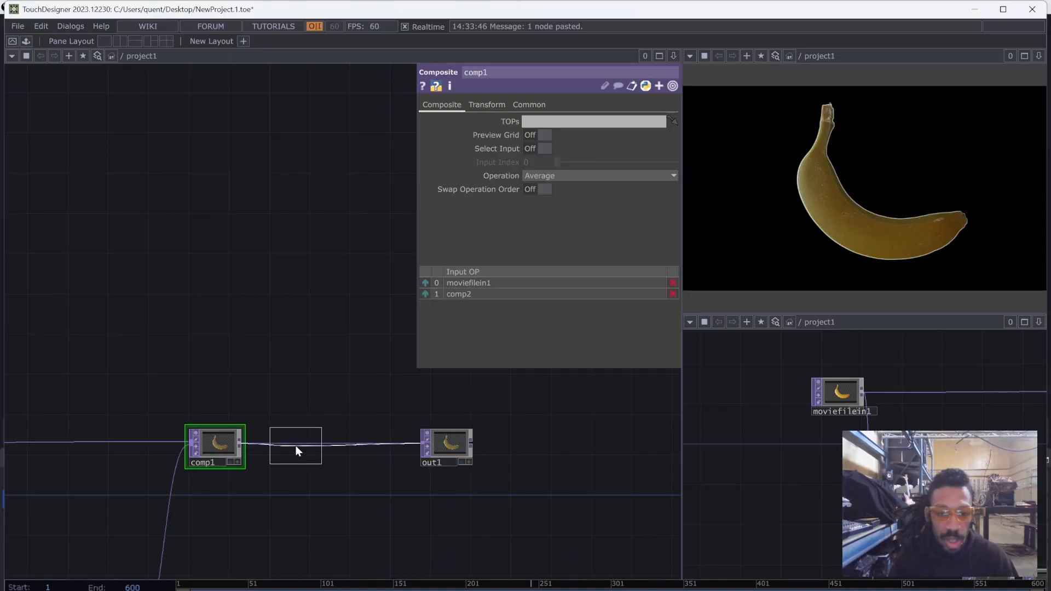
pyautogui.click(295, 446)
# Insert a Composite TOP on the wire between thresh1 and out1
pyautogui.rightClick(349, 441)
pyautogui.click(374, 429)
pyautogui.write('comp')
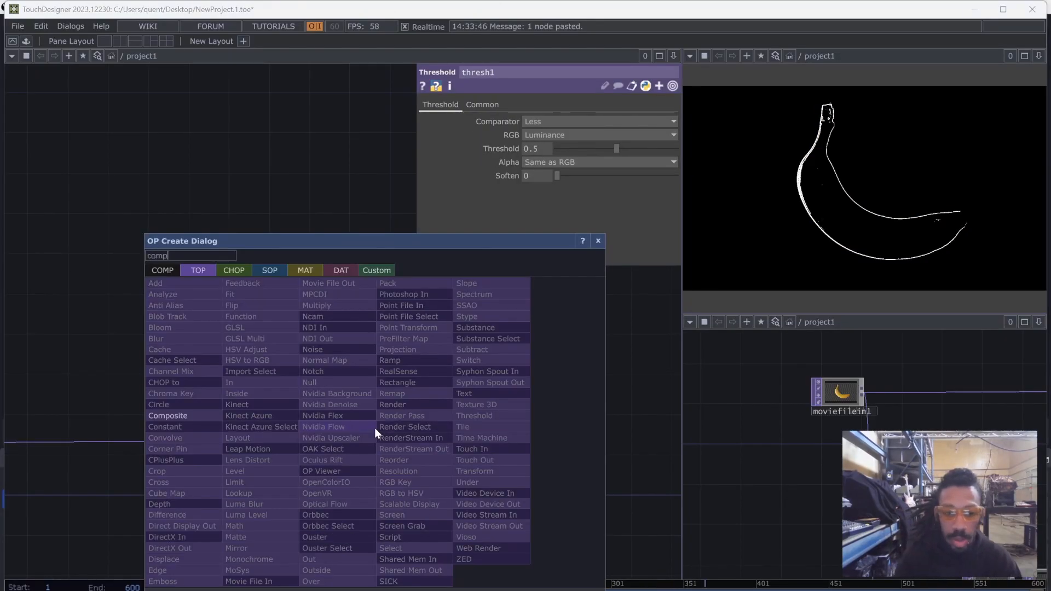
pyautogui.click(205, 418)
pyautogui.click(372, 446)
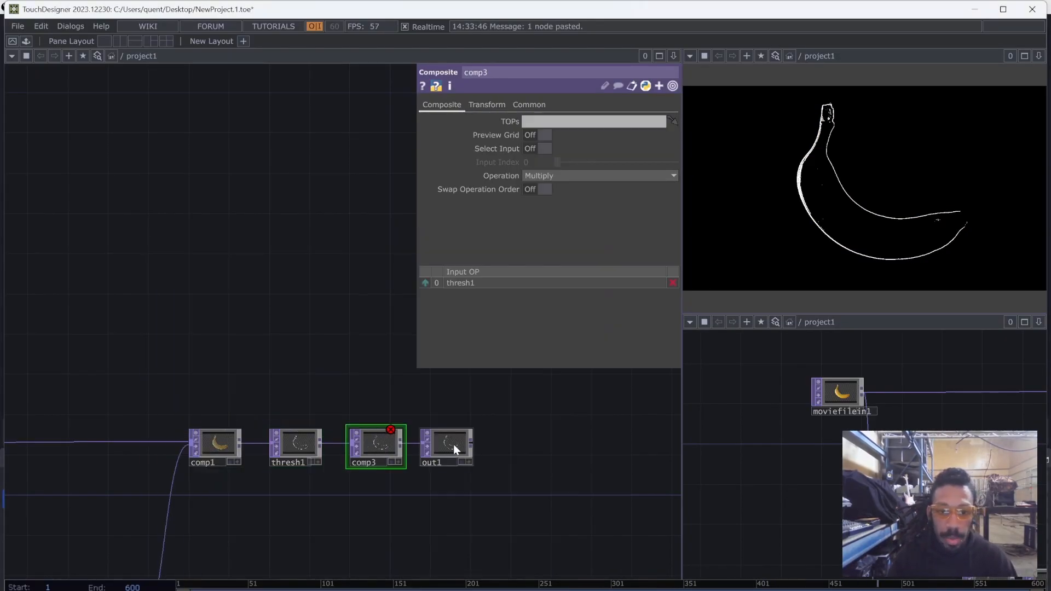
# Set the Output Green source of reorder1 to Input 2
pyautogui.moveTo(304, 570); pyautogui.dragTo(323, 336)
pyautogui.moveTo(96, 520); pyautogui.dragTo(245, 378)
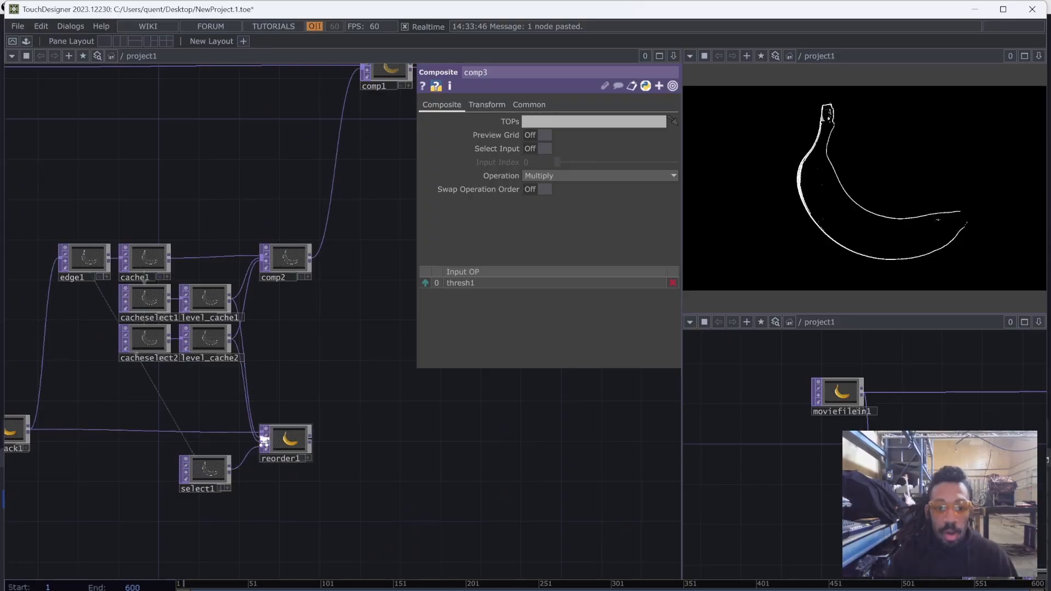
pyautogui.click(284, 433)
pyautogui.scroll(5, 284, 434)
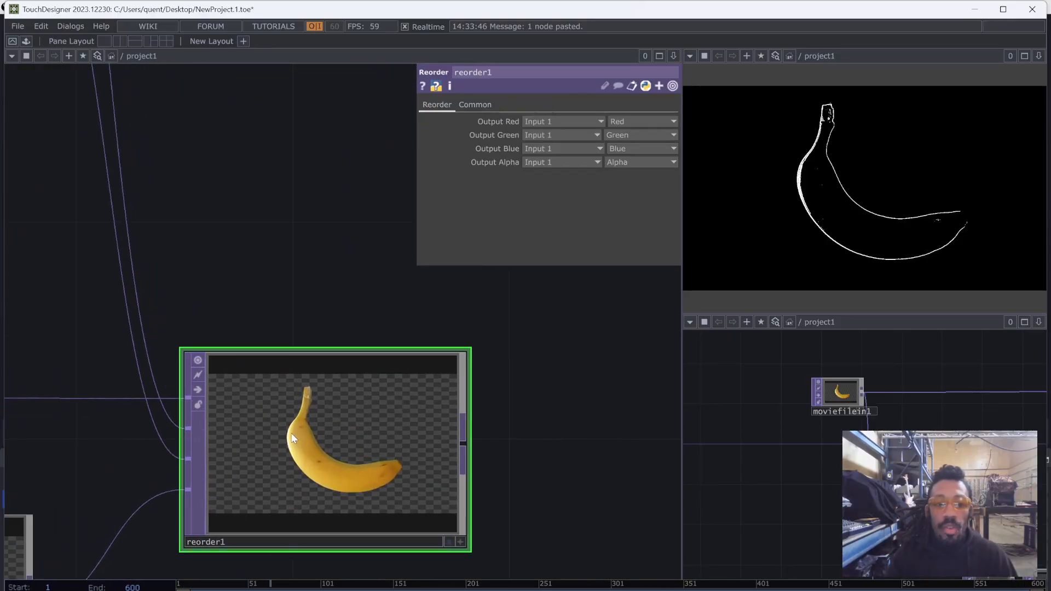
pyautogui.click(544, 135)
pyautogui.click(546, 159)
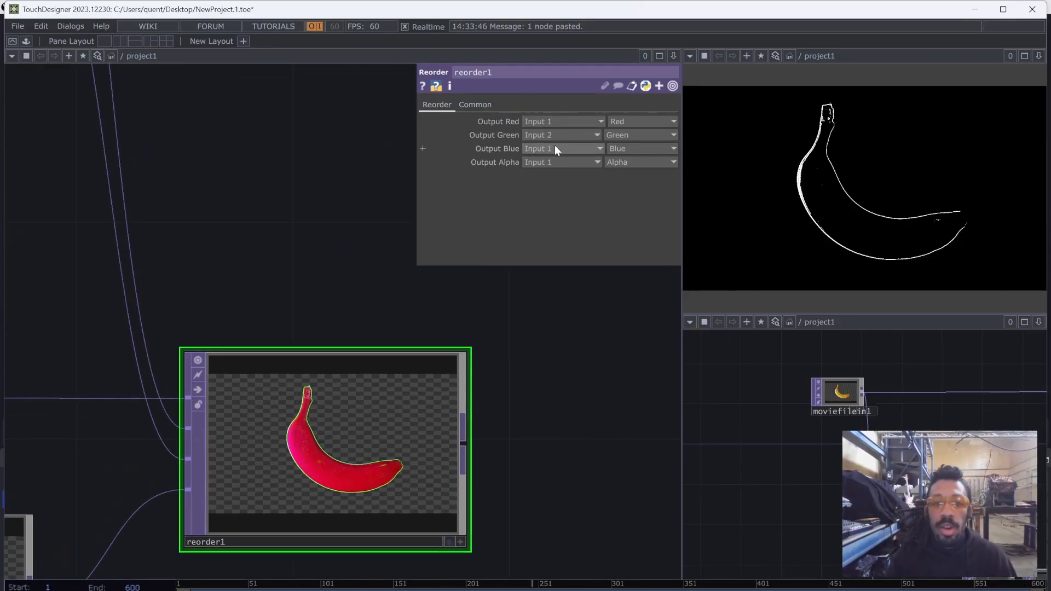
# In reorder1, set the Output Blue source to Input 3 and the Output Green channel to Blue
pyautogui.click(554, 148)
pyautogui.click(544, 188)
pyautogui.click(629, 137)
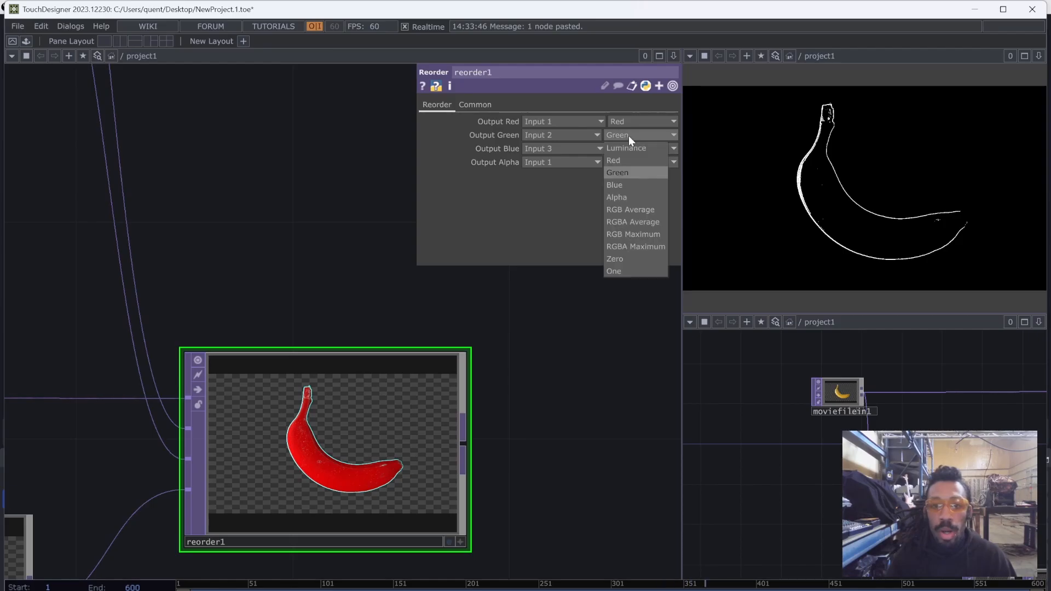
pyautogui.click(618, 185)
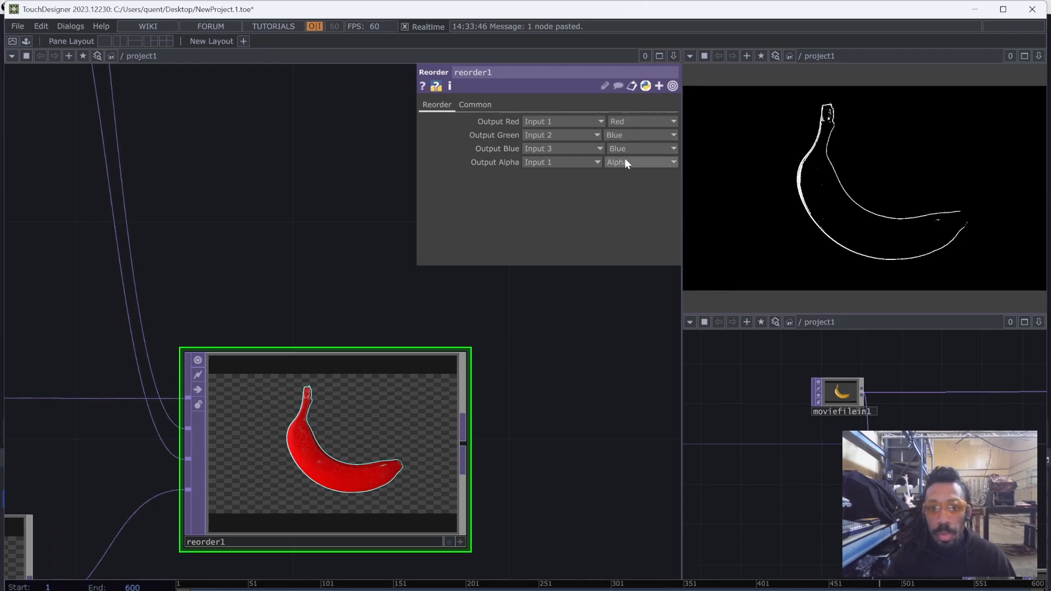
# Set the Output Alpha channel of reorder1 to Zero
pyautogui.click(626, 149)
pyautogui.click(577, 167)
pyautogui.click(643, 160)
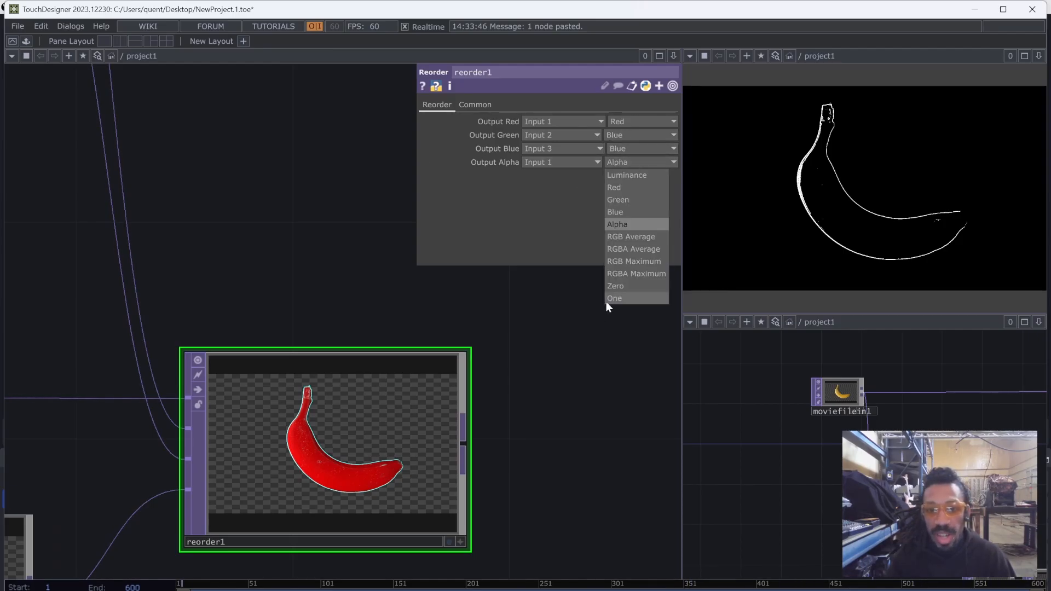
pyautogui.click(623, 274)
pyautogui.click(623, 162)
pyautogui.click(616, 285)
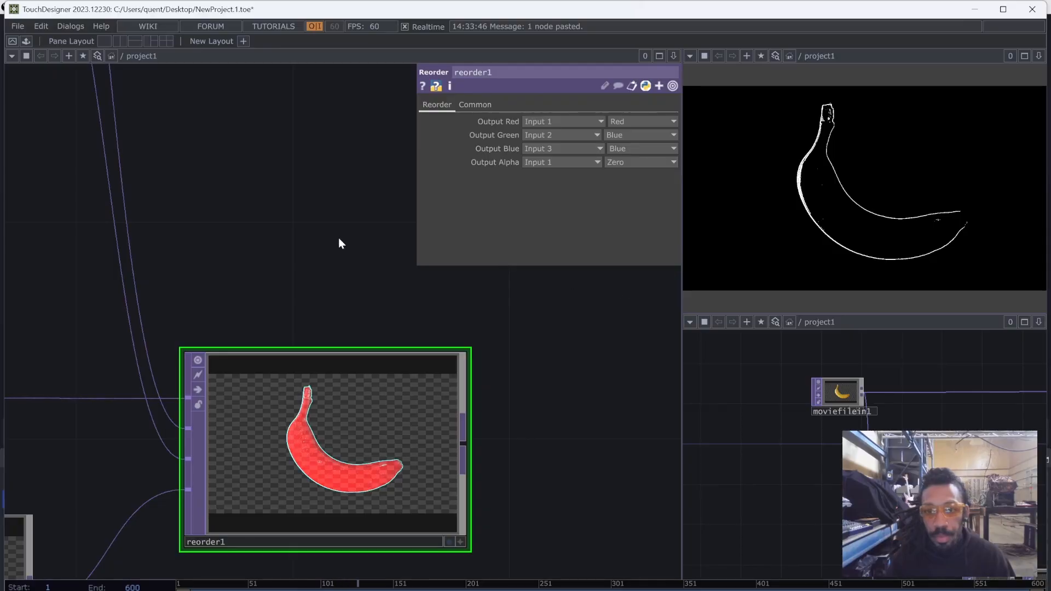
# Add a Level TOP wired from the output of reorder1 and place it directly beside that node
pyautogui.scroll(-5, 339, 243)
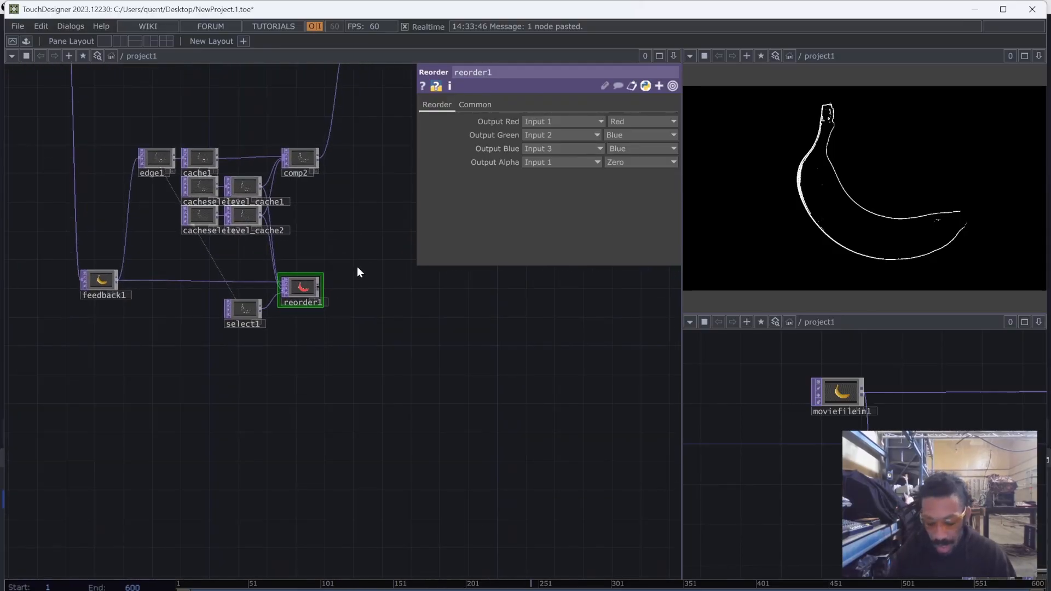
pyautogui.click(323, 287)
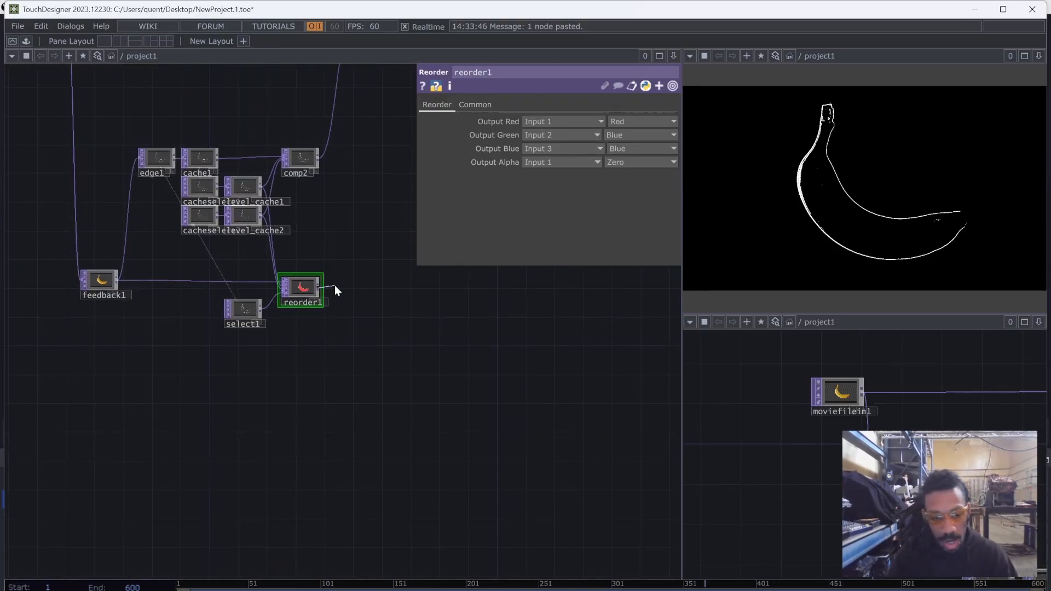
pyautogui.click(336, 287)
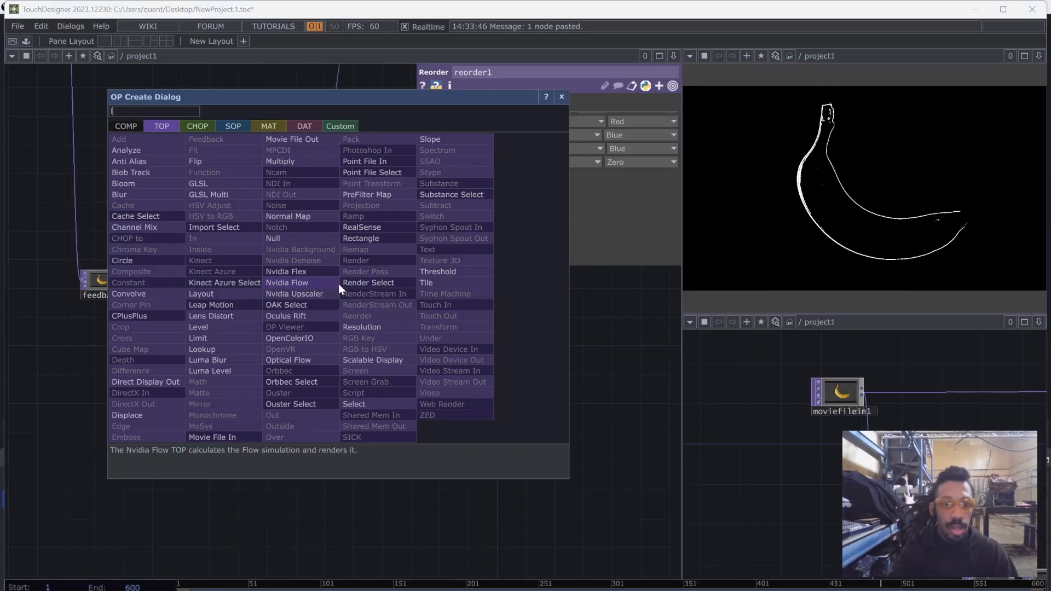
pyautogui.write('lrvrvl')
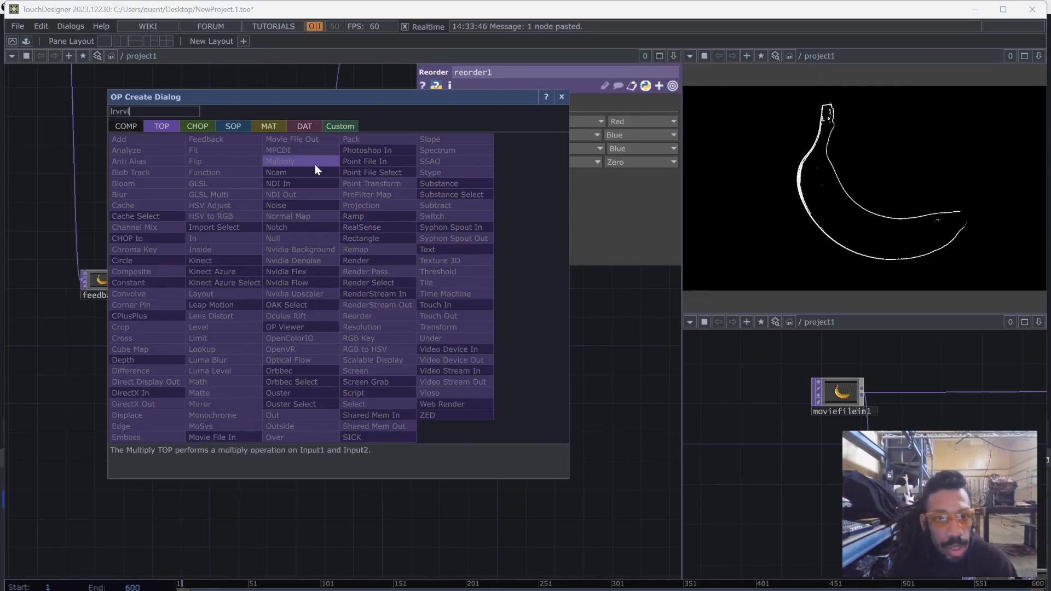
pyautogui.press('BackSpace')
pyautogui.press('BackSpace')
pyautogui.press('BackSpace')
pyautogui.press('BackSpace')
pyautogui.press('BackSpace')
pyautogui.press('BackSpace')
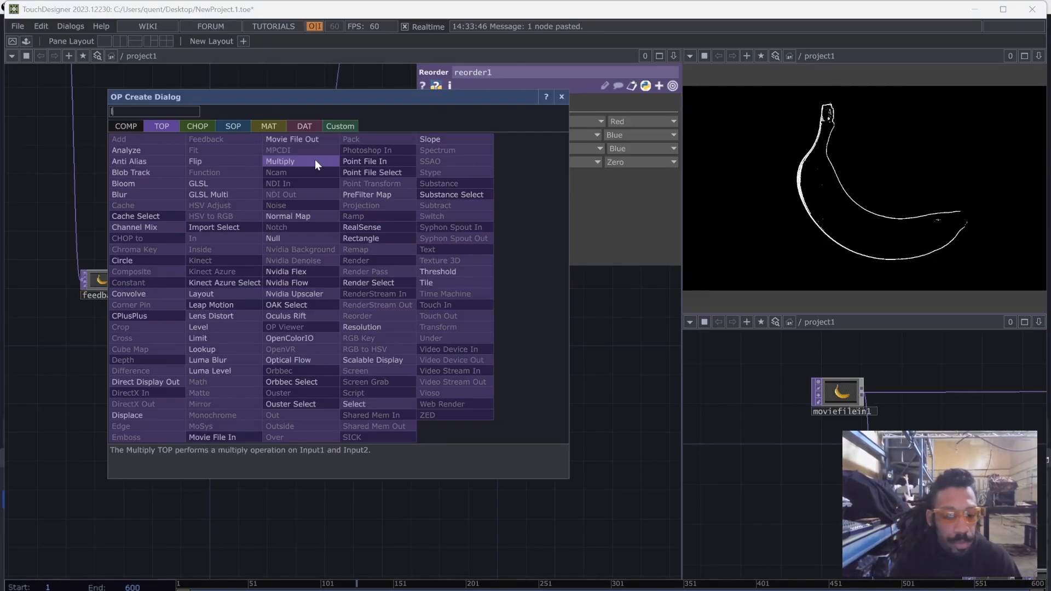
pyautogui.click(219, 327)
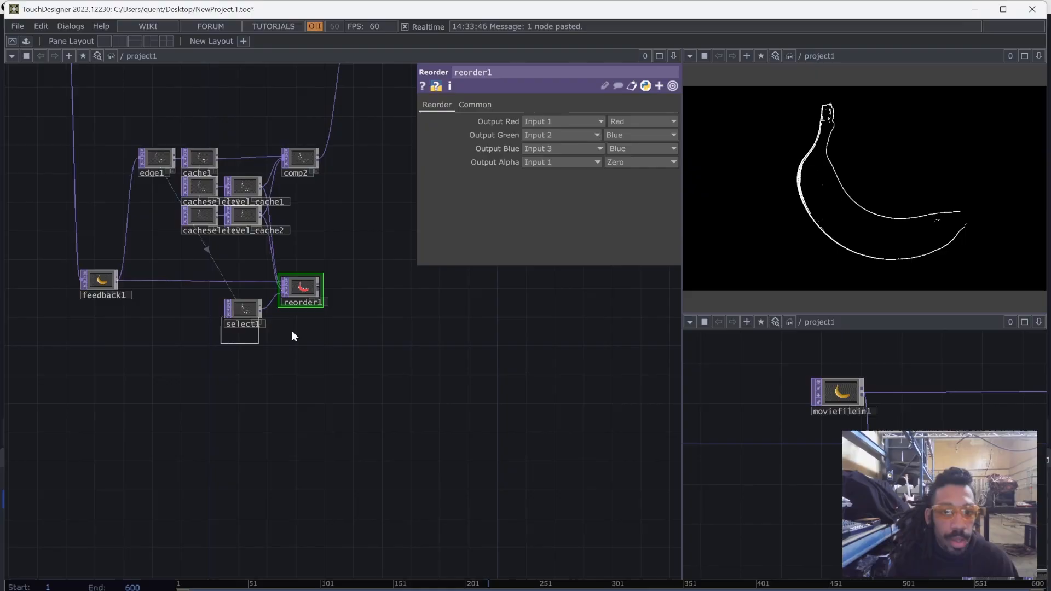
pyautogui.click(350, 291)
pyautogui.moveTo(324, 286); pyautogui.dragTo(340, 292)
pyautogui.moveTo(336, 292); pyautogui.dragTo(356, 293)
# Wire the output of level1 into comp3 as its second input
pyautogui.scroll(-1, 389, 341)
pyautogui.moveTo(389, 340); pyautogui.dragTo(263, 372)
pyautogui.scroll(-6, 276, 455)
pyautogui.scroll(7, 292, 352)
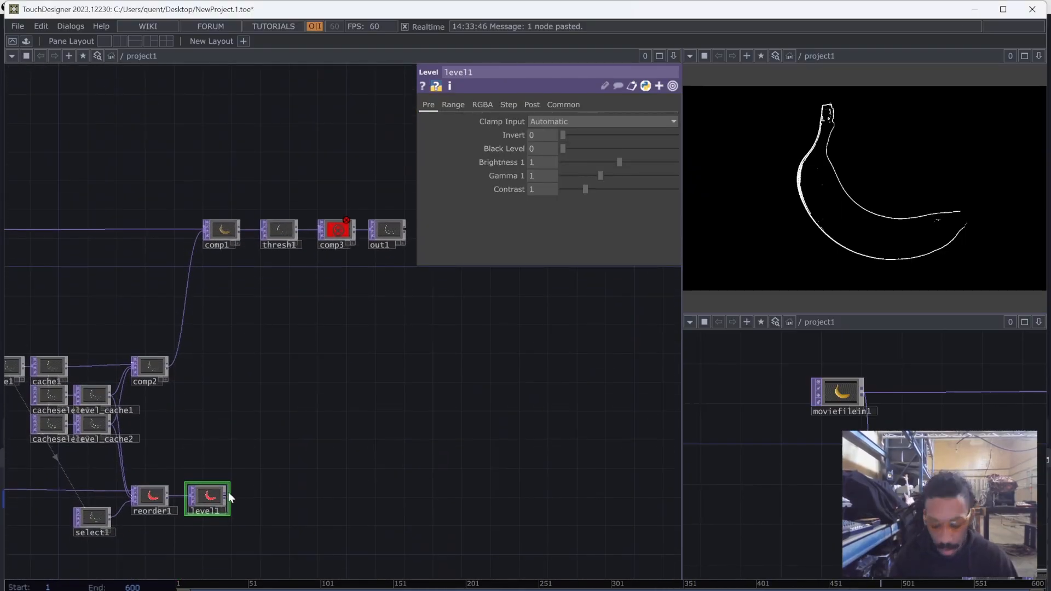
pyautogui.moveTo(228, 491); pyautogui.dragTo(324, 232)
# Set the Operation of comp3 to Average
pyautogui.click(343, 234)
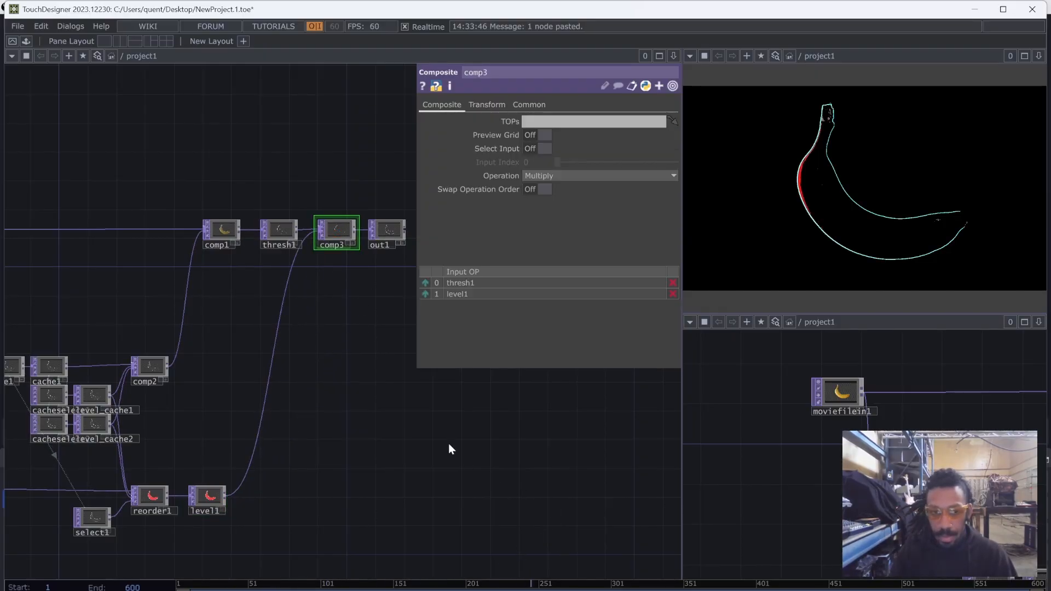
pyautogui.click(550, 175)
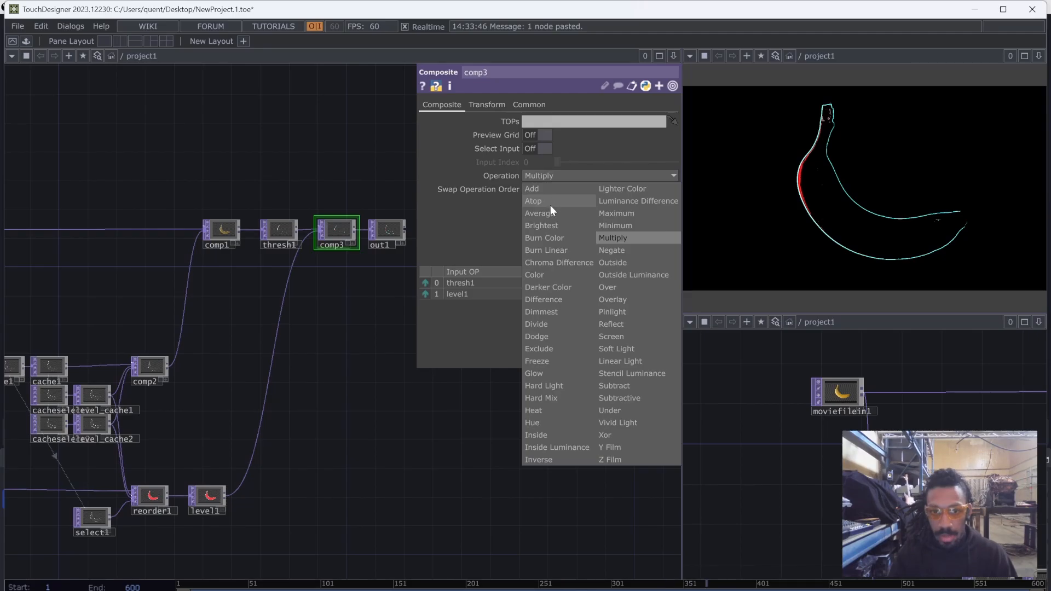
pyautogui.press('Escape')
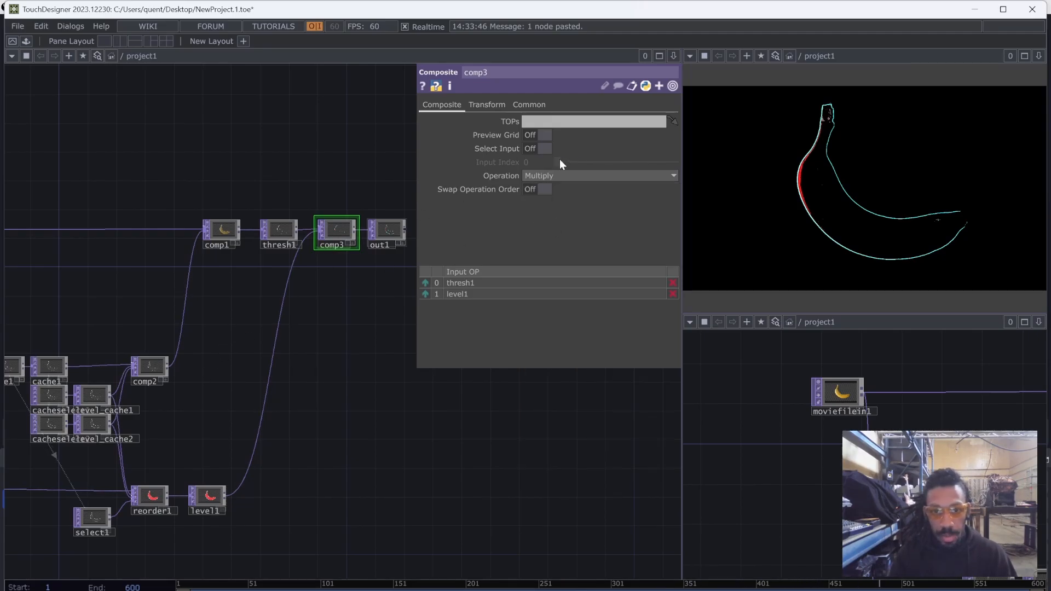
pyautogui.click(554, 175)
pyautogui.click(544, 213)
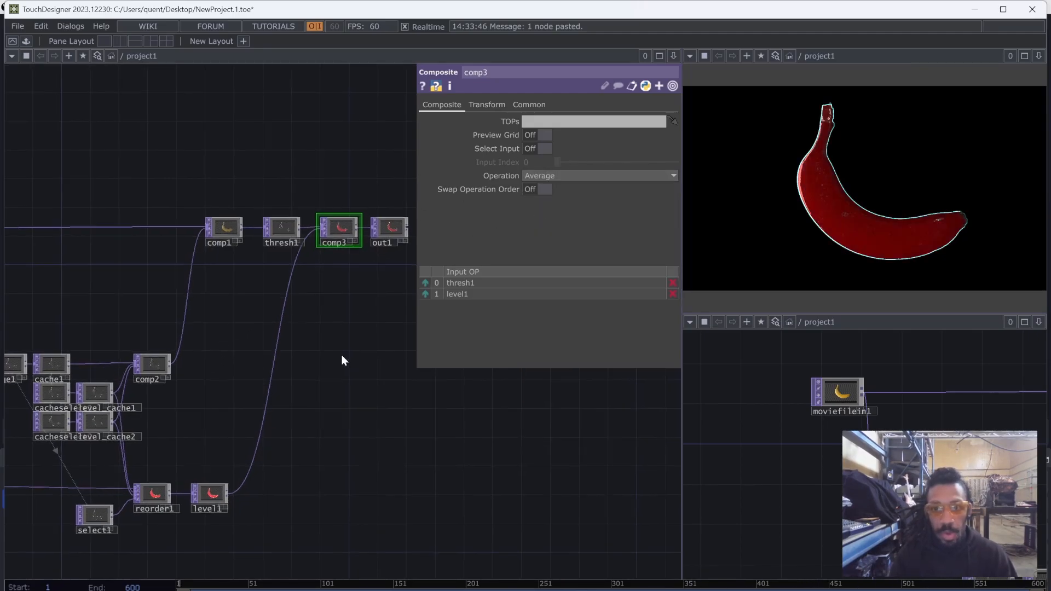
# Assign comp3 as the Target TOP of feedback1
pyautogui.moveTo(230, 406); pyautogui.dragTo(322, 411)
pyautogui.click(46, 489)
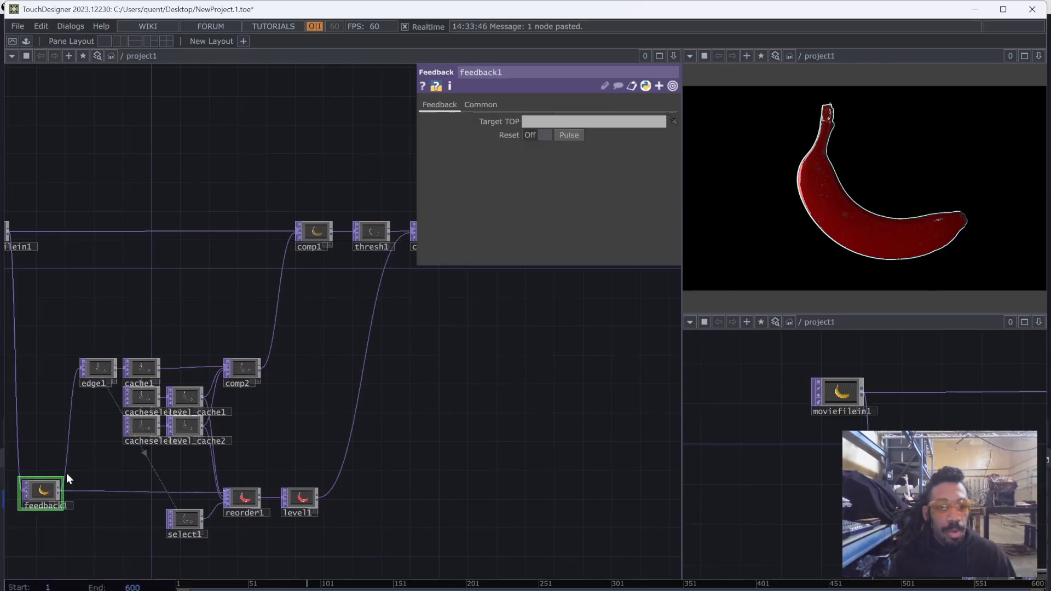
pyautogui.moveTo(366, 348); pyautogui.dragTo(335, 395)
pyautogui.moveTo(395, 278); pyautogui.dragTo(594, 122)
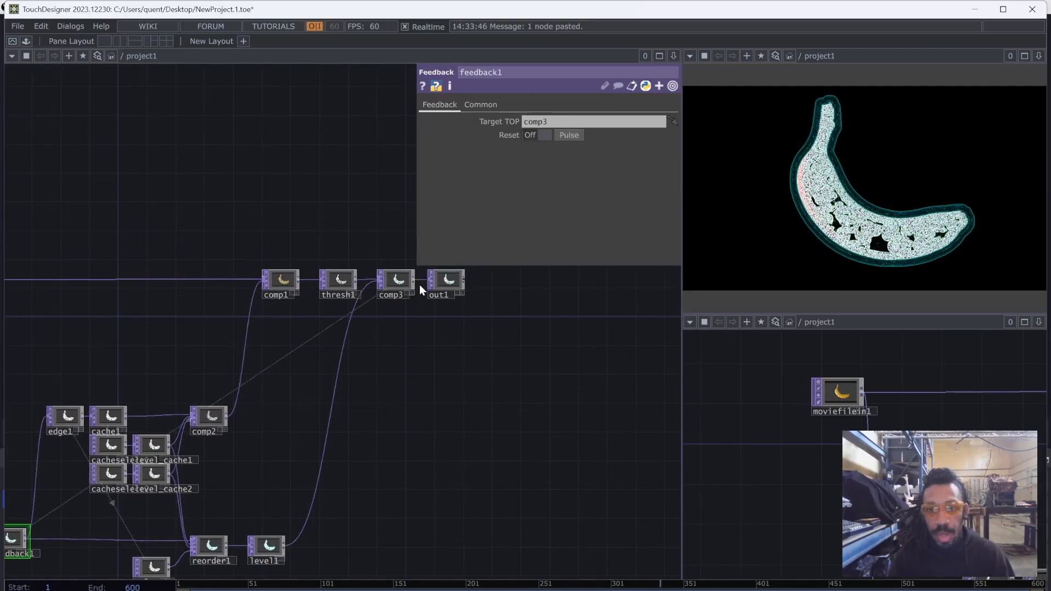
# Move comp3 and out1 down below thresh1 to inspect the wiring, and display the thresh1 parameters
pyautogui.click(397, 283)
pyautogui.moveTo(372, 365); pyautogui.dragTo(286, 385)
pyautogui.keyDown('ctrl'); pyautogui.moveTo(313, 299); pyautogui.dragTo(305, 455); pyautogui.keyUp('ctrl')
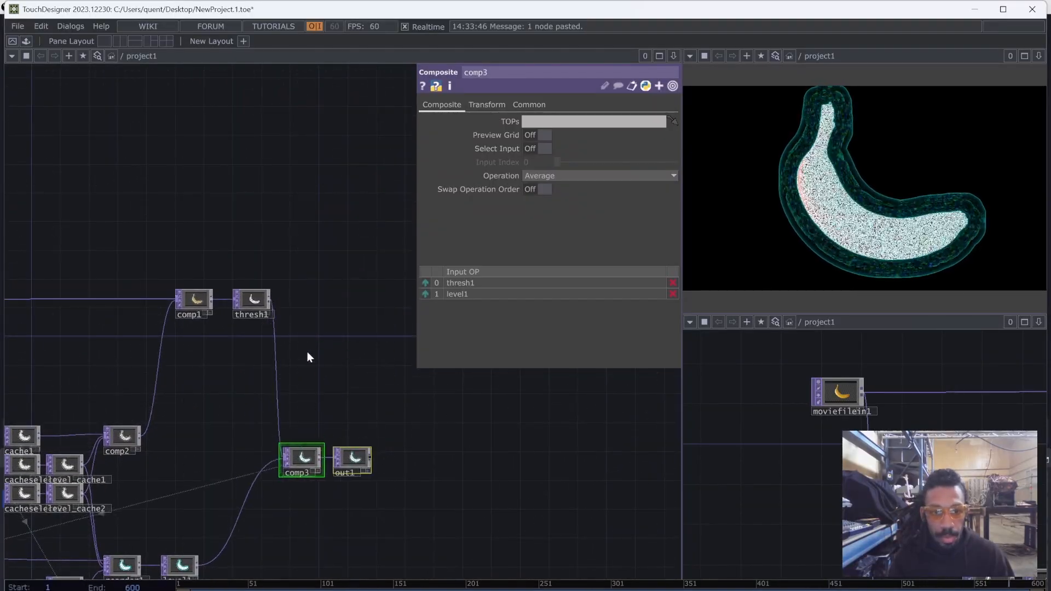
pyautogui.scroll(4, 254, 306)
pyautogui.click(274, 300)
pyautogui.moveTo(383, 386); pyautogui.dragTo(361, 200)
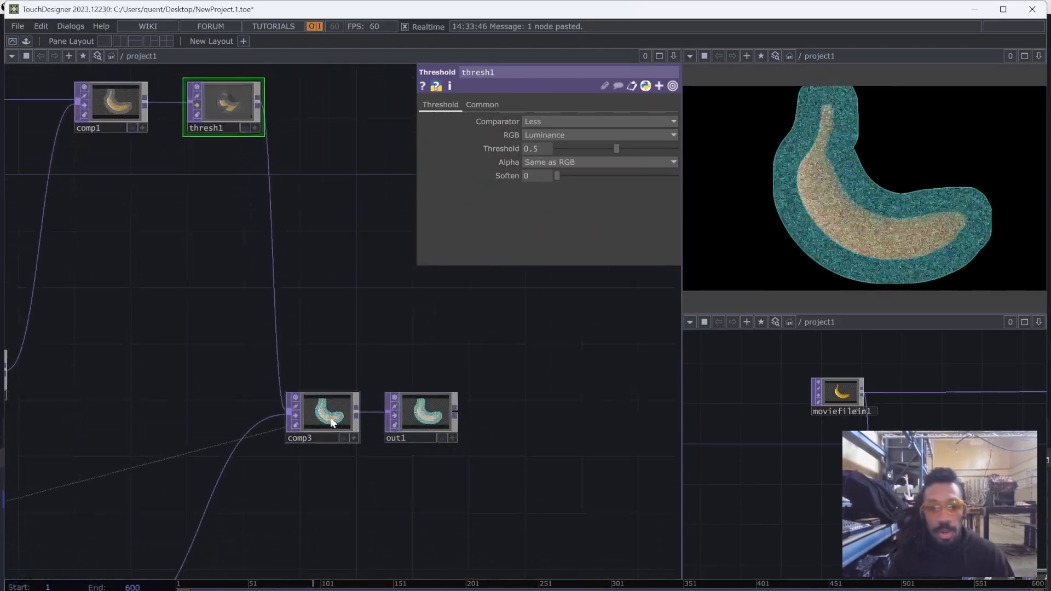
# Select comp3 and out1 together and move them in line with level1, further out in the network
pyautogui.click(350, 433)
pyautogui.keyDown('shift'); pyautogui.click(416, 415); pyautogui.keyUp('shift')
pyautogui.moveTo(313, 467); pyautogui.dragTo(314, 336)
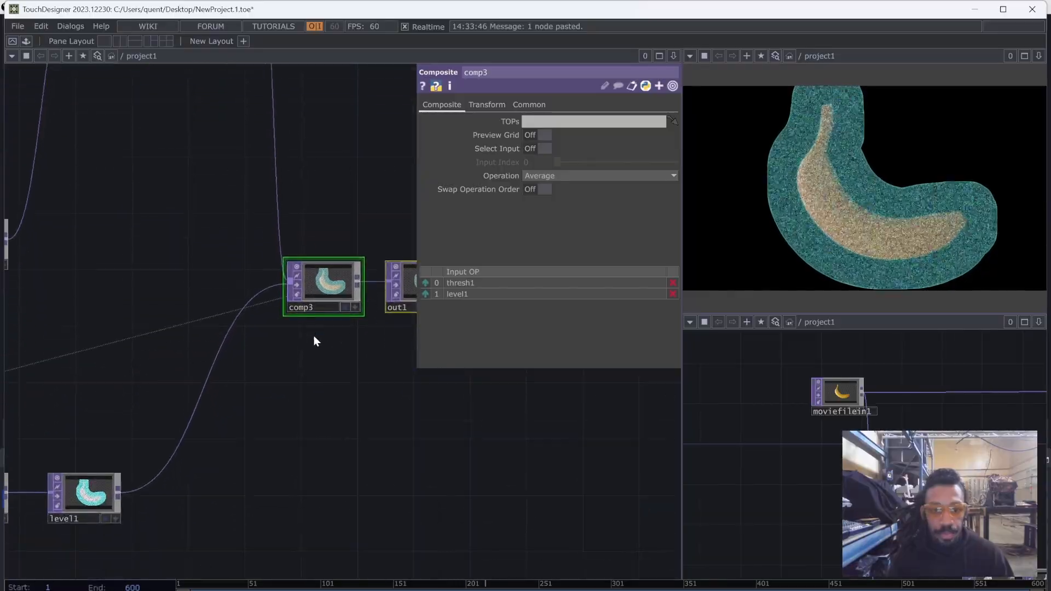
pyautogui.moveTo(325, 298); pyautogui.dragTo(484, 487)
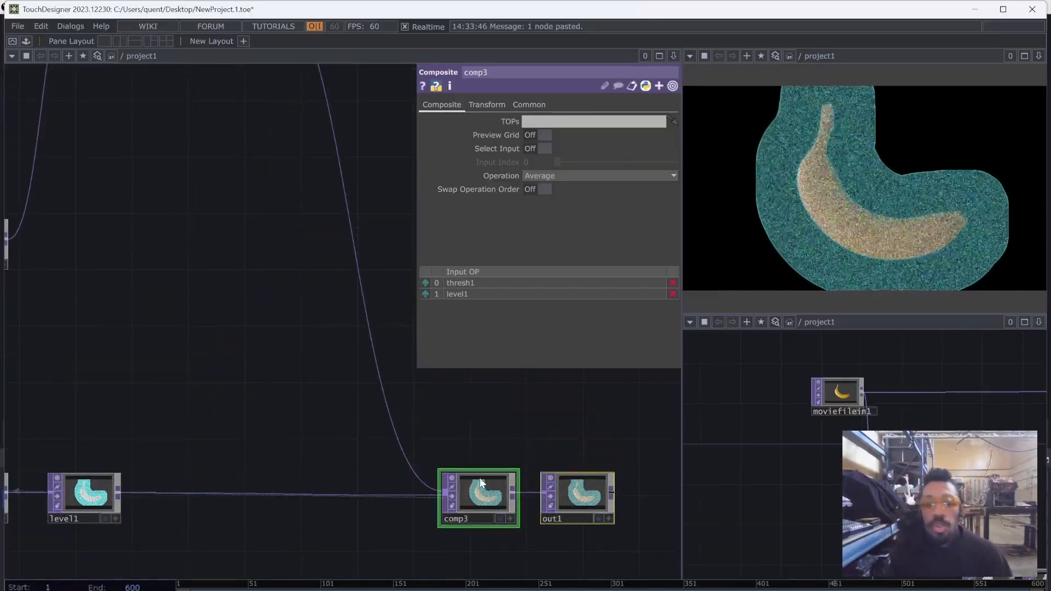
# Move comp3 and out1 back up in line with comp1 and thresh1
pyautogui.scroll(-5, 454, 446)
pyautogui.scroll(5, 408, 375)
pyautogui.moveTo(211, 327); pyautogui.dragTo(157, 322)
pyautogui.scroll(-5, 202, 339)
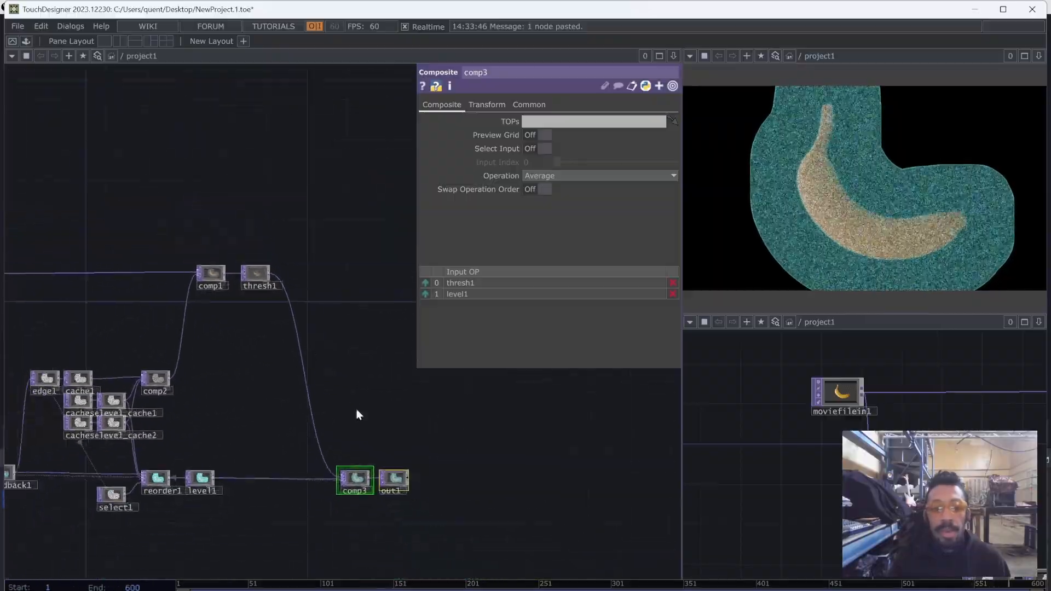
pyautogui.moveTo(348, 470); pyautogui.dragTo(315, 281)
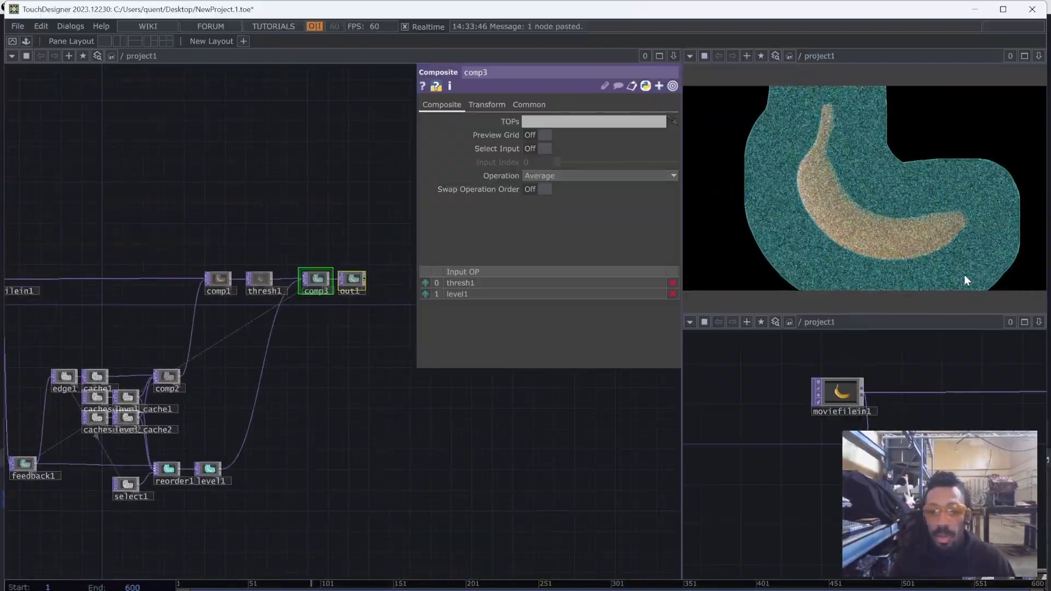
# Examine the images and parameters of comp2, cache1 and cacheselect1 along the cached edge branch
pyautogui.scroll(6, 264, 376)
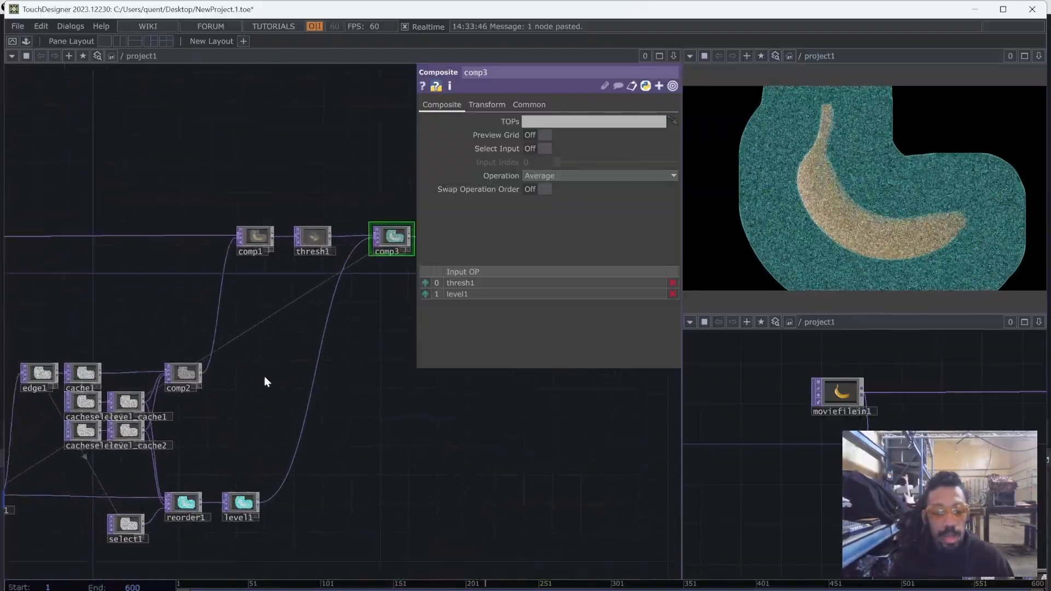
pyautogui.scroll(5, 275, 396)
pyautogui.click(267, 415)
pyautogui.moveTo(382, 209); pyautogui.dragTo(678, 171)
pyautogui.scroll(-4, 184, 307)
pyautogui.scroll(2, 177, 328)
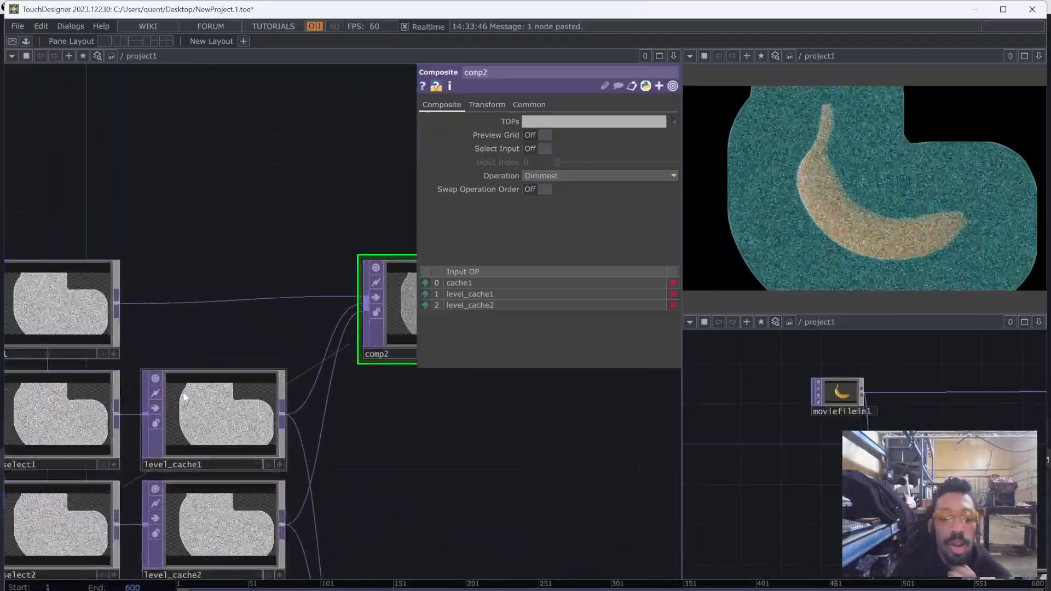
pyautogui.scroll(2, 224, 388)
pyautogui.scroll(-3, 137, 278)
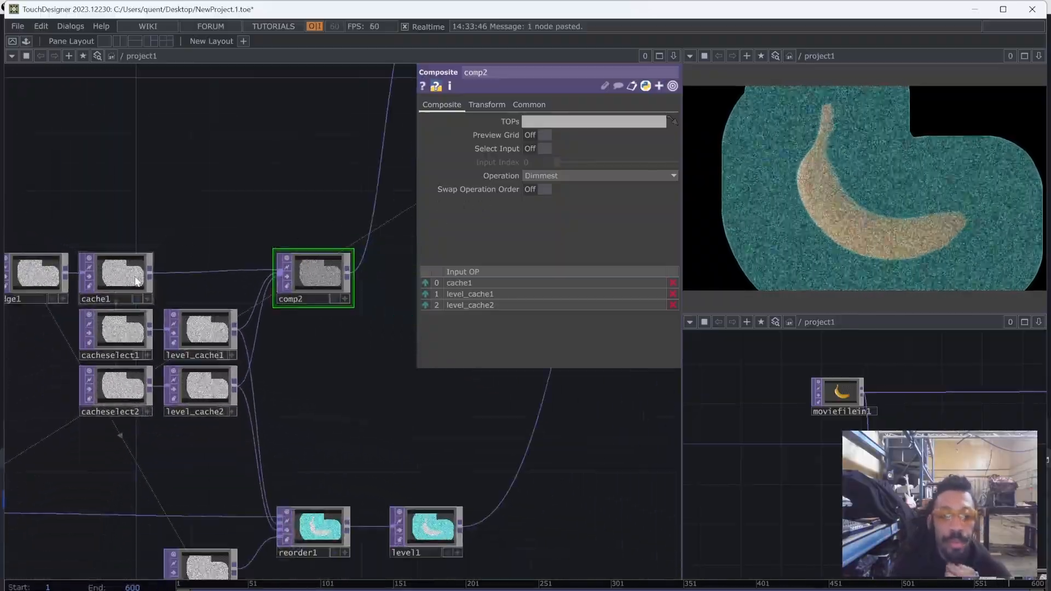
pyautogui.moveTo(134, 231); pyautogui.dragTo(247, 237)
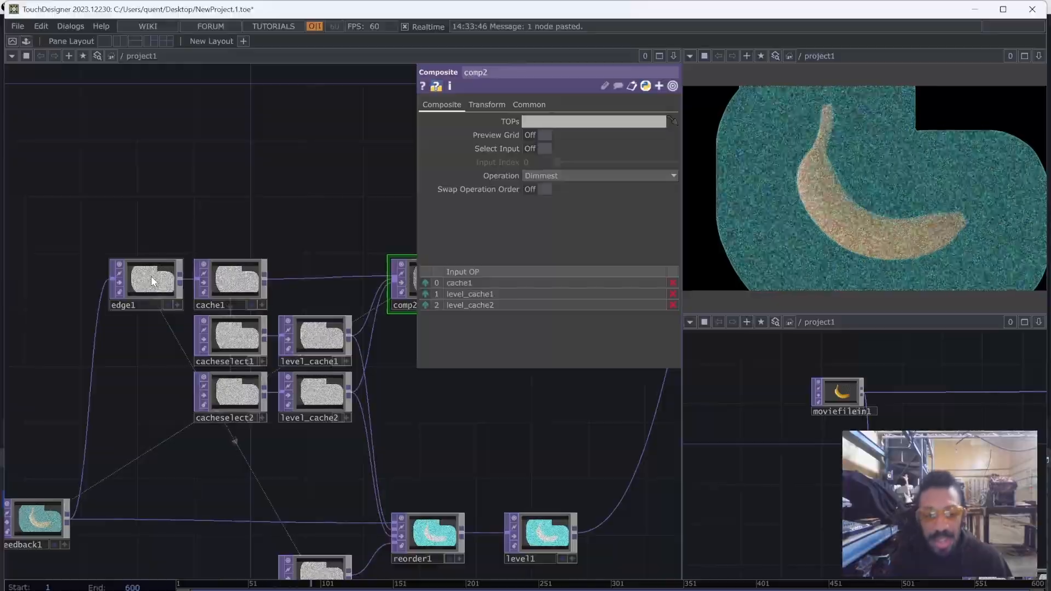
pyautogui.click(230, 280)
pyautogui.scroll(3, 206, 258)
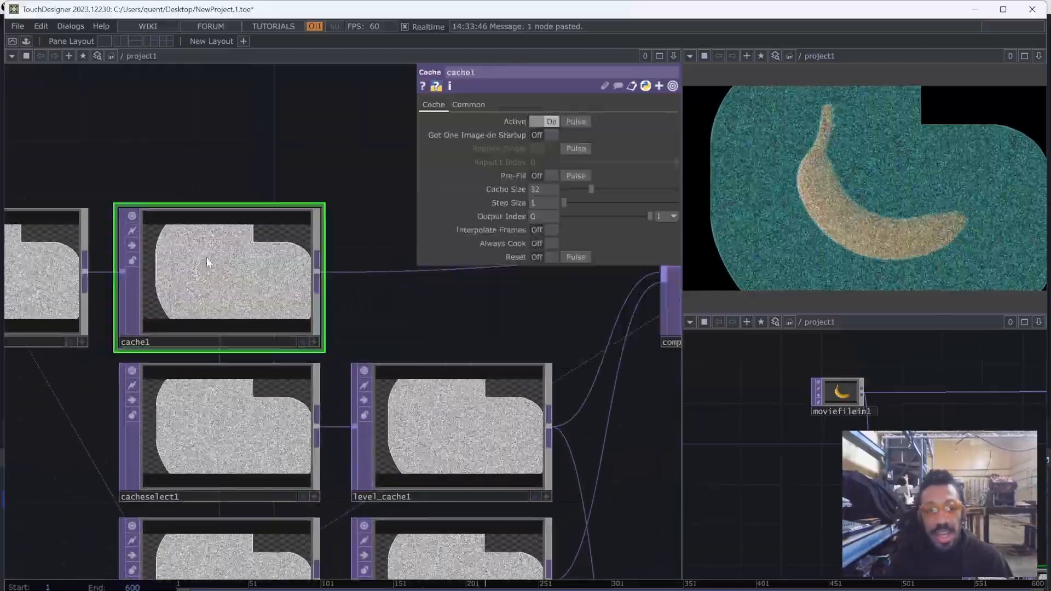
pyautogui.click(224, 415)
pyautogui.scroll(-3, 224, 415)
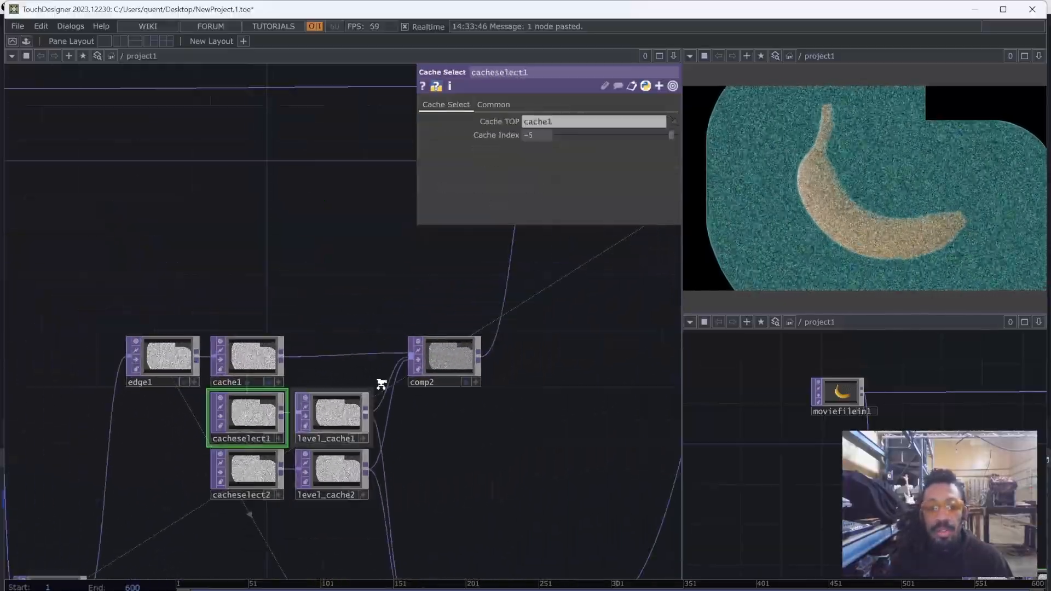
# Set the Operation of comp2 to Difference
pyautogui.click(441, 356)
pyautogui.scroll(3, 484, 455)
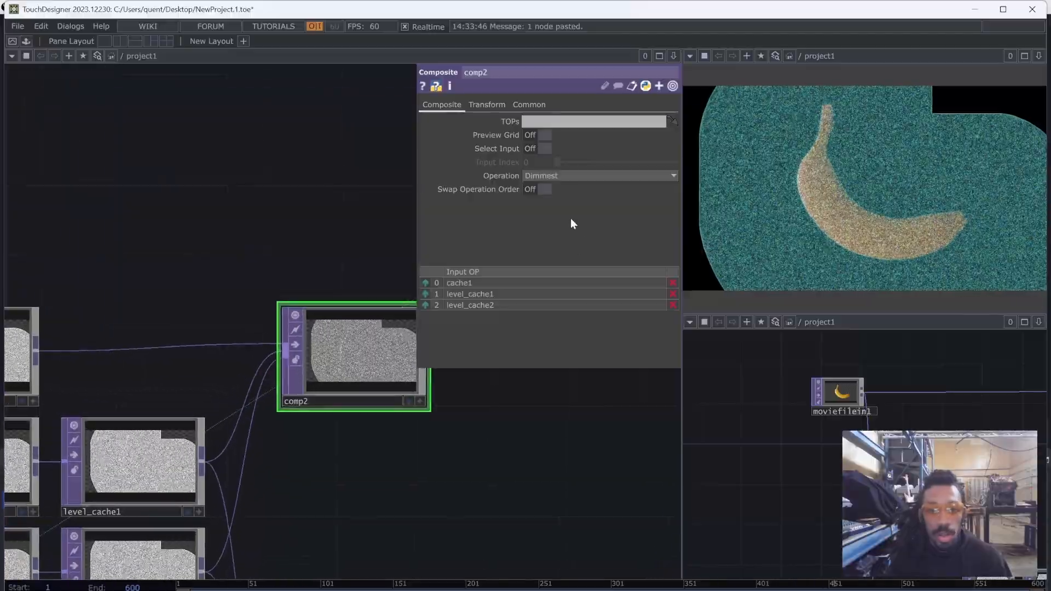
pyautogui.click(556, 176)
pyautogui.click(560, 302)
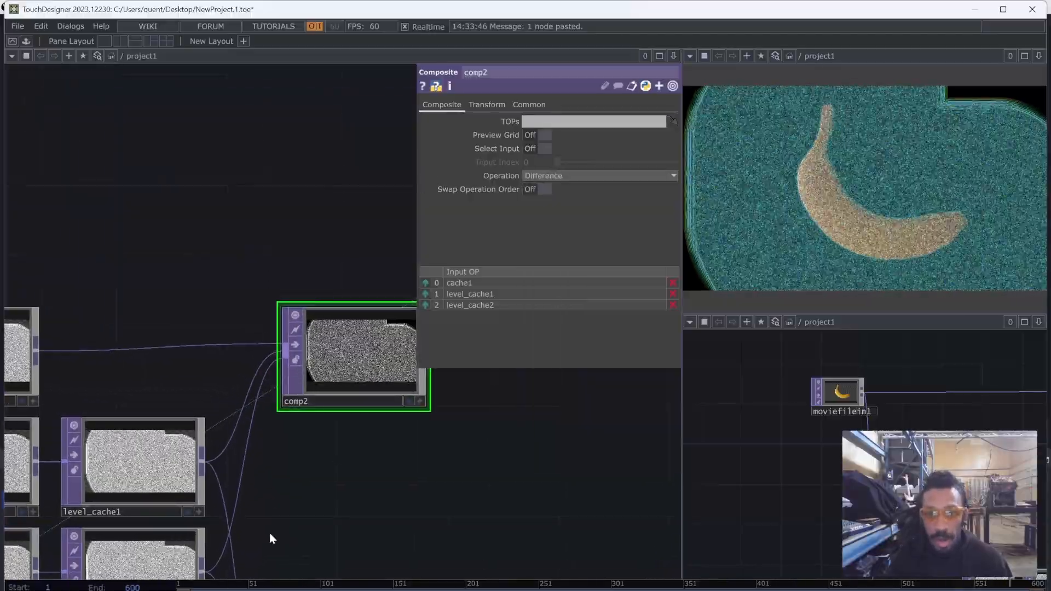
# Set the Post Opacity of level_cache1 and level_cache2 together to 0.5
pyautogui.moveTo(269, 534); pyautogui.dragTo(355, 514)
pyautogui.scroll(-3, 76, 445)
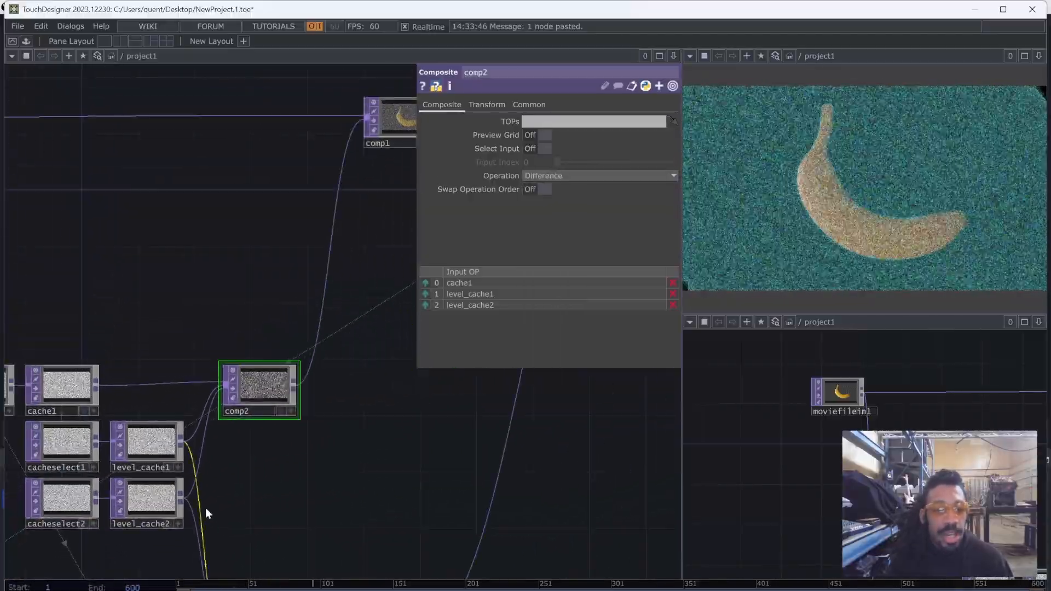
pyautogui.scroll(2, 205, 508)
pyautogui.click(95, 466)
pyautogui.click(193, 414)
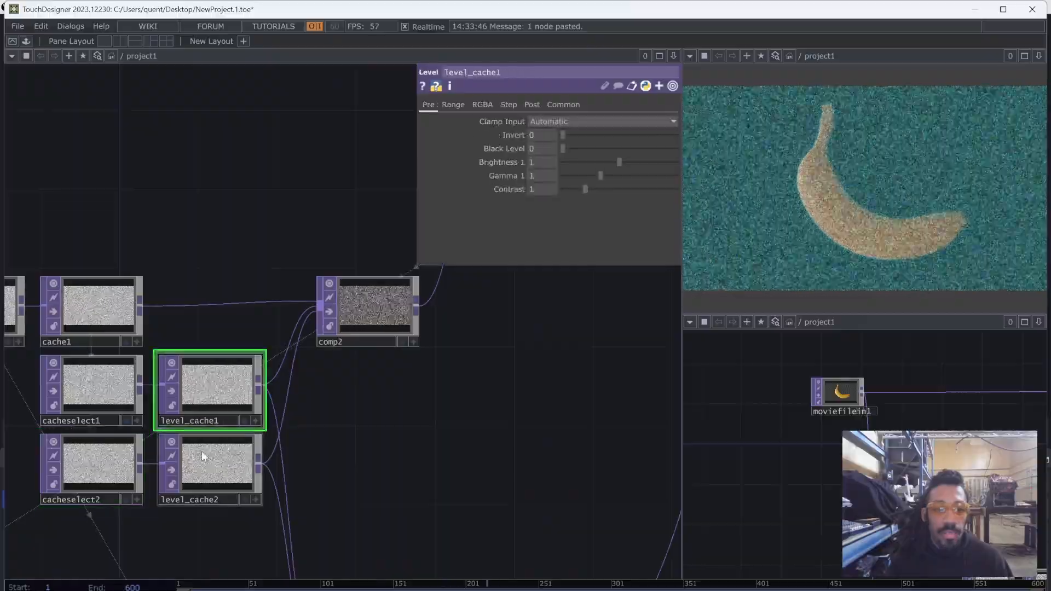
pyautogui.click(215, 446)
pyautogui.click(233, 375)
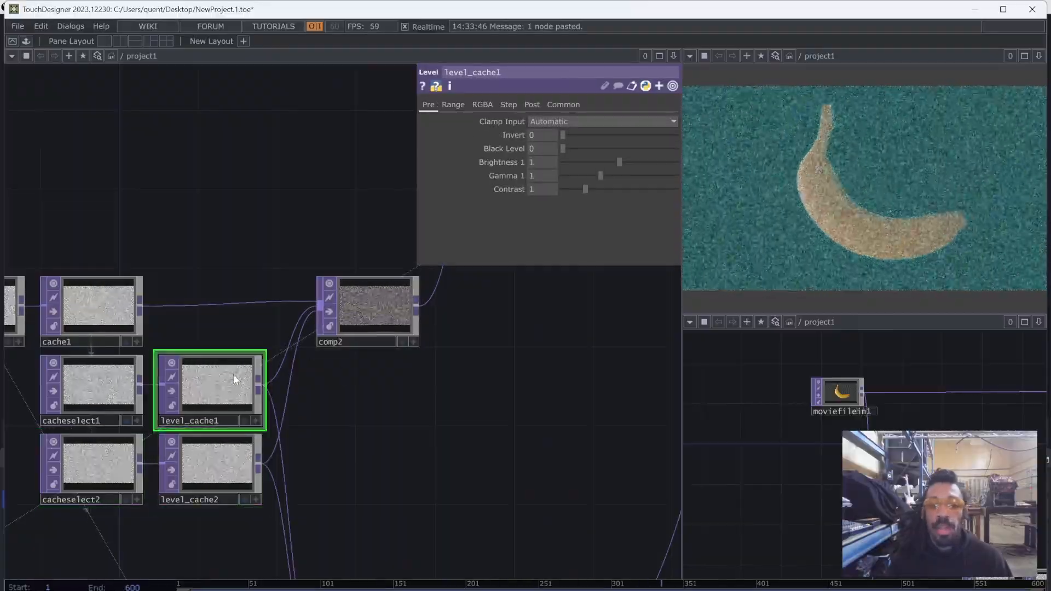
pyautogui.click(533, 105)
pyautogui.keyDown('ctrl'); pyautogui.click(214, 465); pyautogui.keyUp('ctrl')
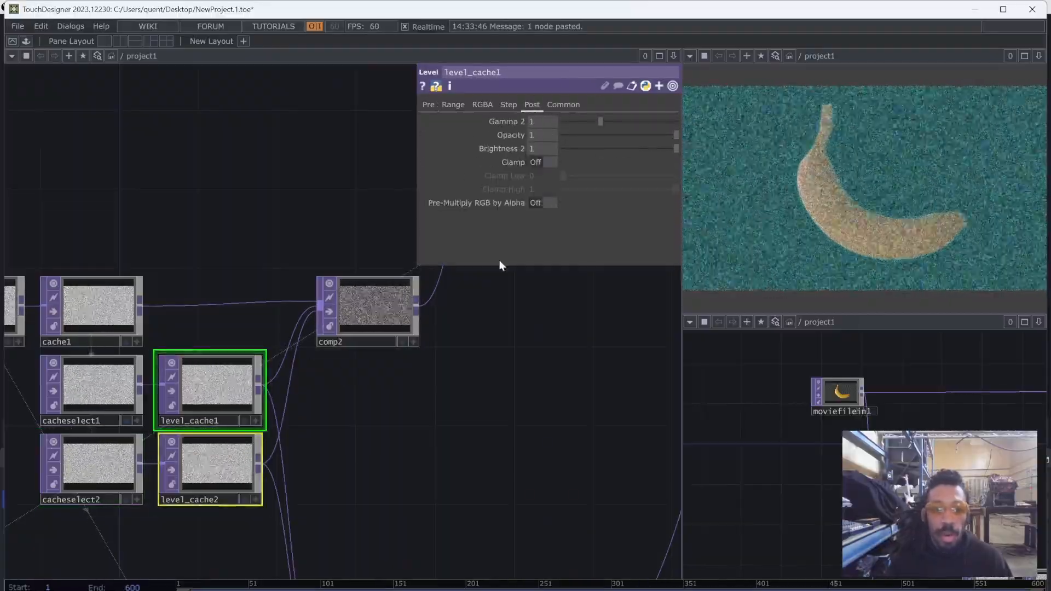
pyautogui.write('0.5')
pyautogui.press('Return')
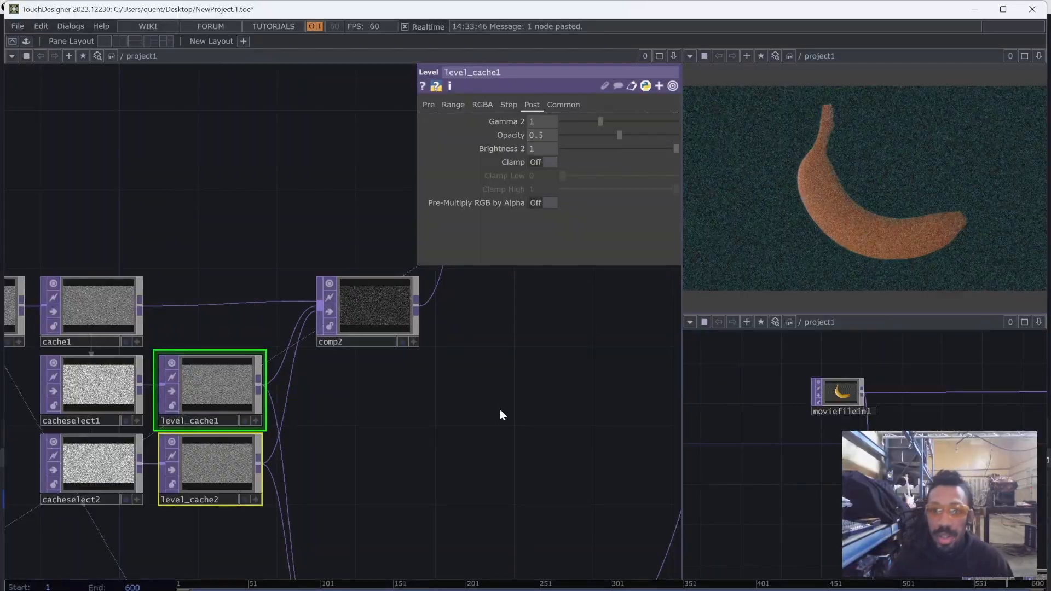
# Try a Black Level of 0.5 on edge1 and reduce it to about 0.037
pyautogui.moveTo(500, 410); pyautogui.dragTo(504, 405)
pyautogui.scroll(8, 422, 359)
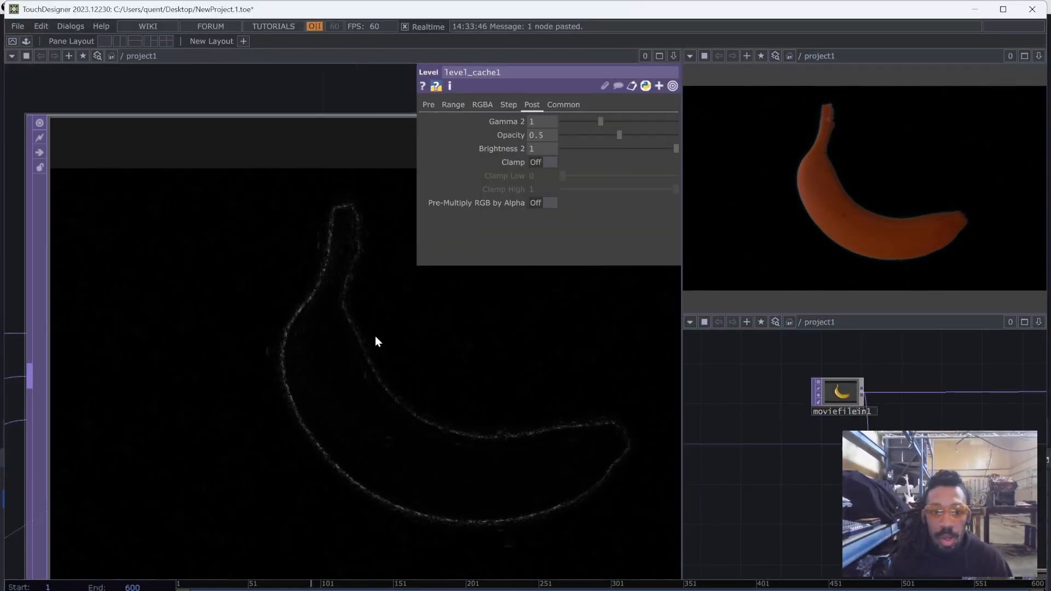
pyautogui.scroll(-8, 375, 337)
pyautogui.moveTo(63, 343); pyautogui.dragTo(216, 343)
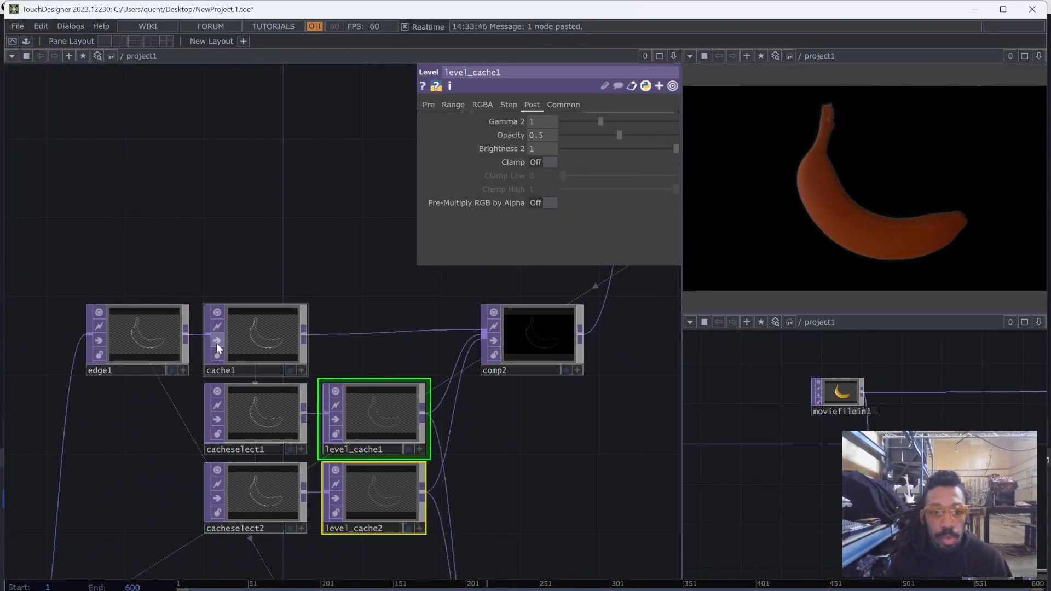
pyautogui.click(123, 353)
pyautogui.moveTo(566, 136); pyautogui.dragTo(567, 135)
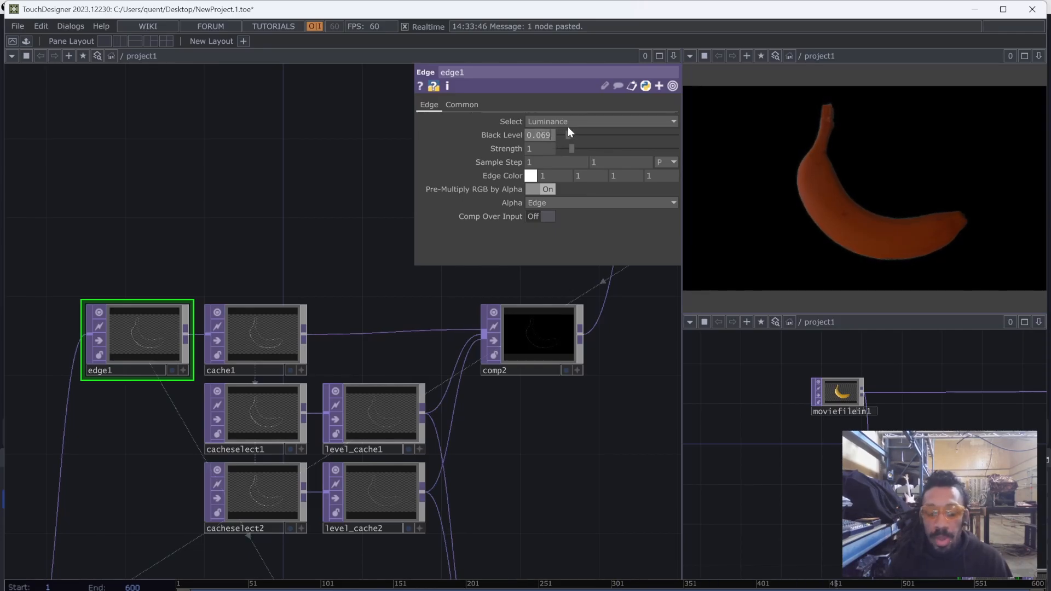
pyautogui.press('BackSpace')
pyautogui.press('BackSpace')
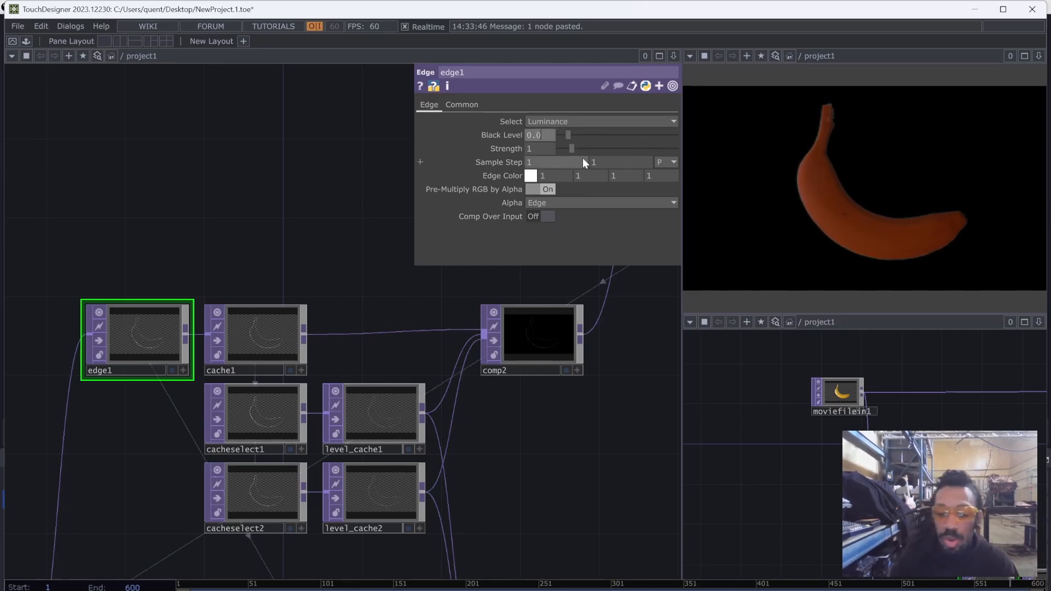
pyautogui.write('3')
pyautogui.press('BackSpace')
pyautogui.press('BackSpace')
pyautogui.write('5')
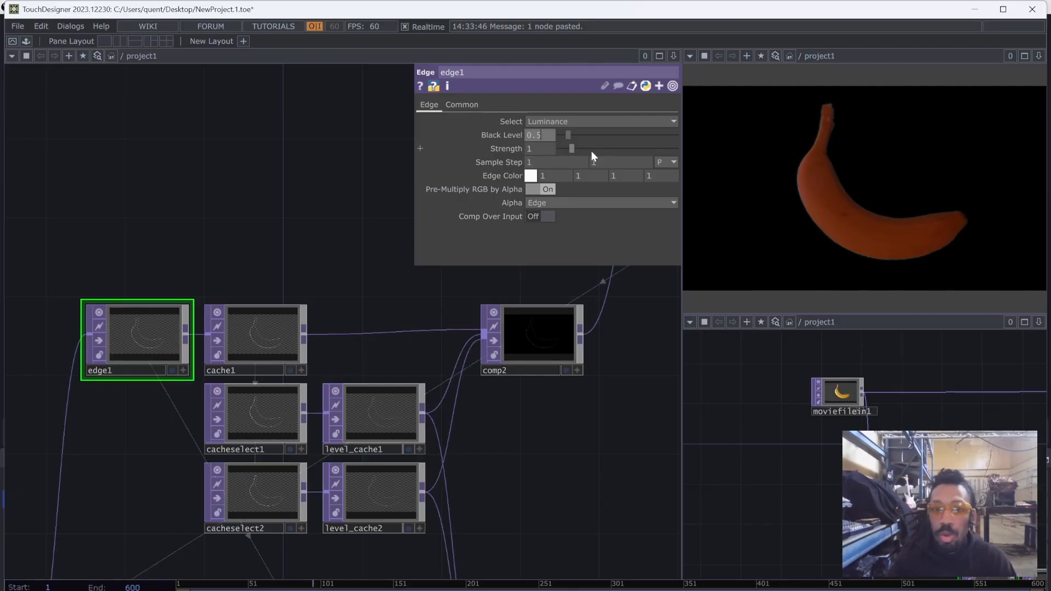
pyautogui.press('Return')
pyautogui.scroll(-3, 279, 239)
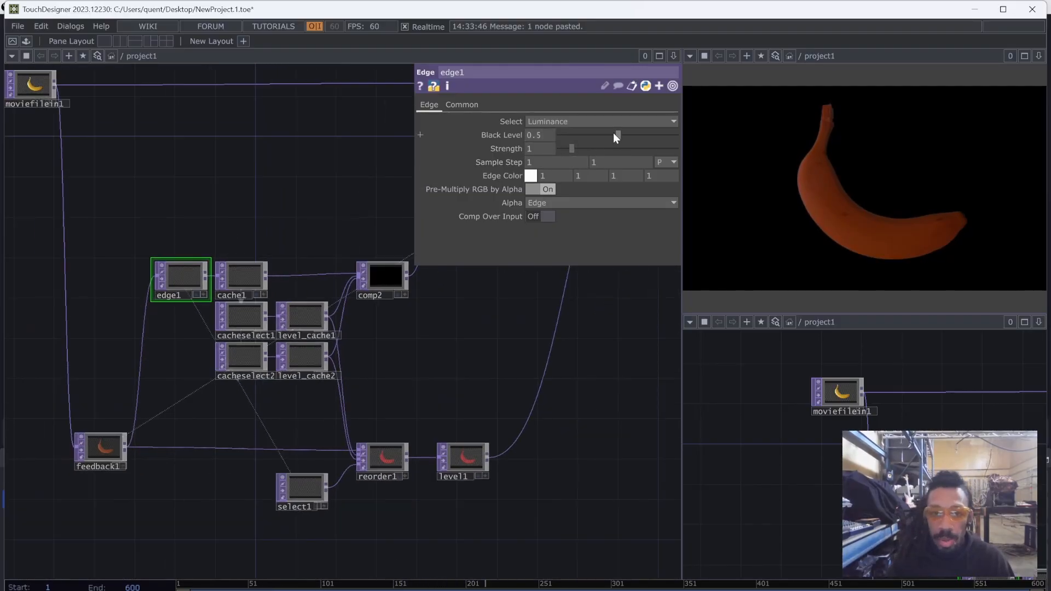
pyautogui.moveTo(613, 132); pyautogui.dragTo(566, 140)
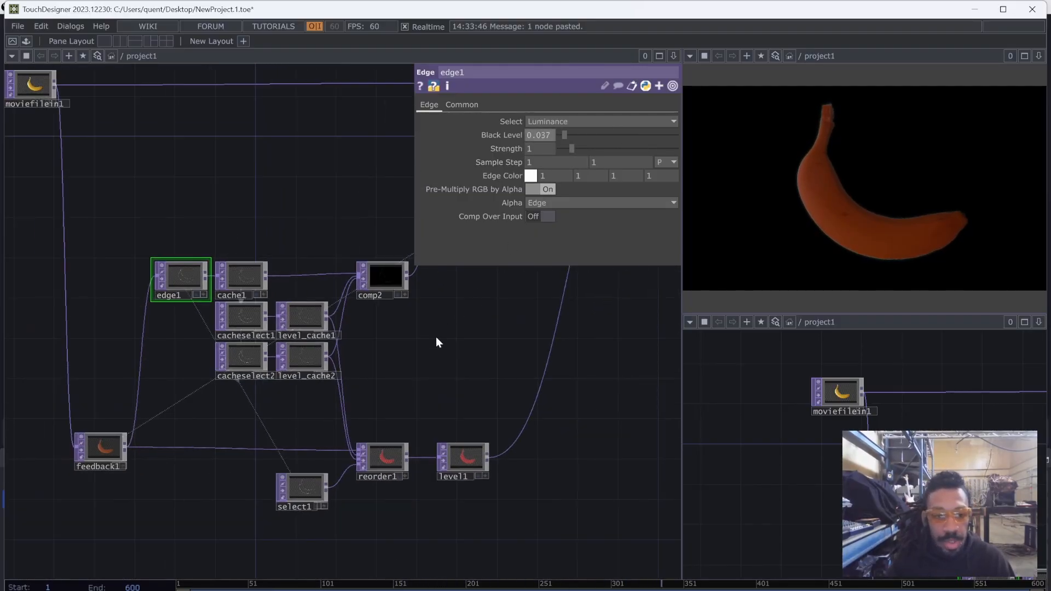
# Examine the images of reorder1, level1 and comp2 and the parameters of comp2
pyautogui.scroll(3, 419, 507)
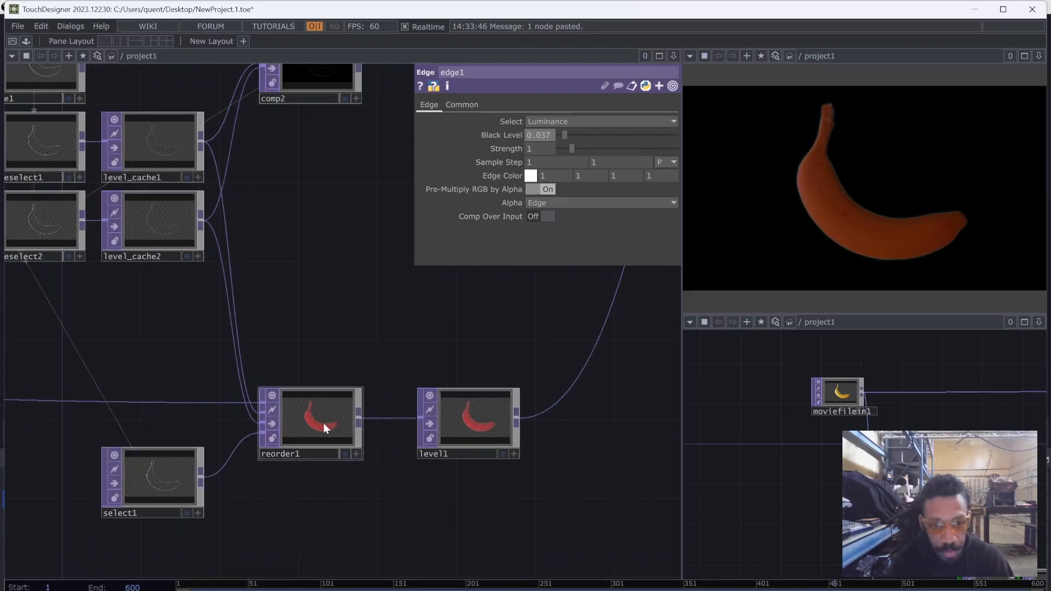
pyautogui.scroll(3, 334, 427)
pyautogui.scroll(-6, 364, 455)
pyautogui.scroll(6, 358, 468)
pyautogui.scroll(-4, 301, 445)
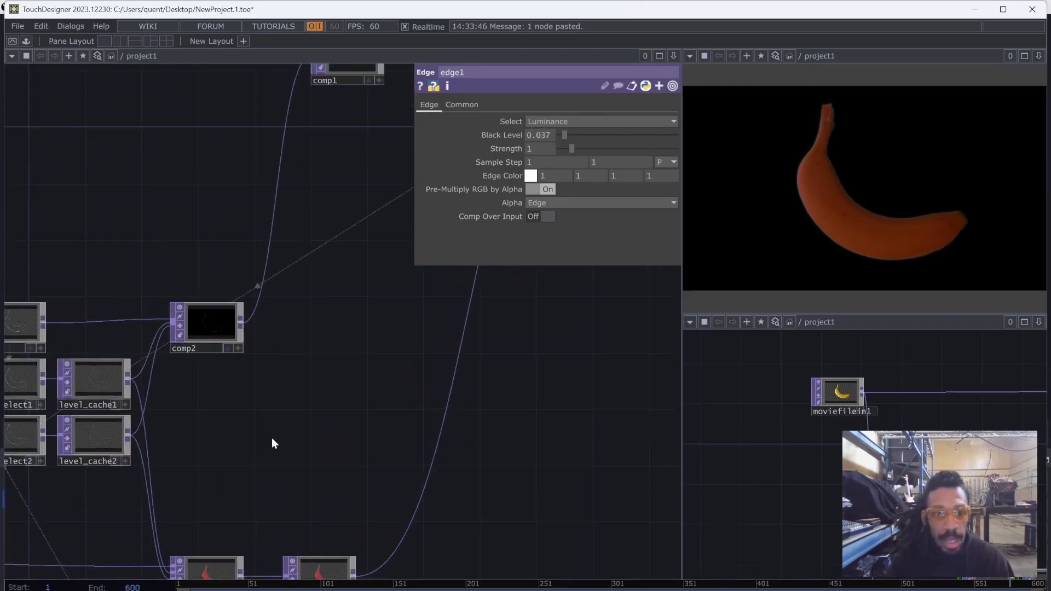
pyautogui.scroll(-3, 265, 408)
pyautogui.scroll(3, 246, 386)
pyautogui.click(240, 395)
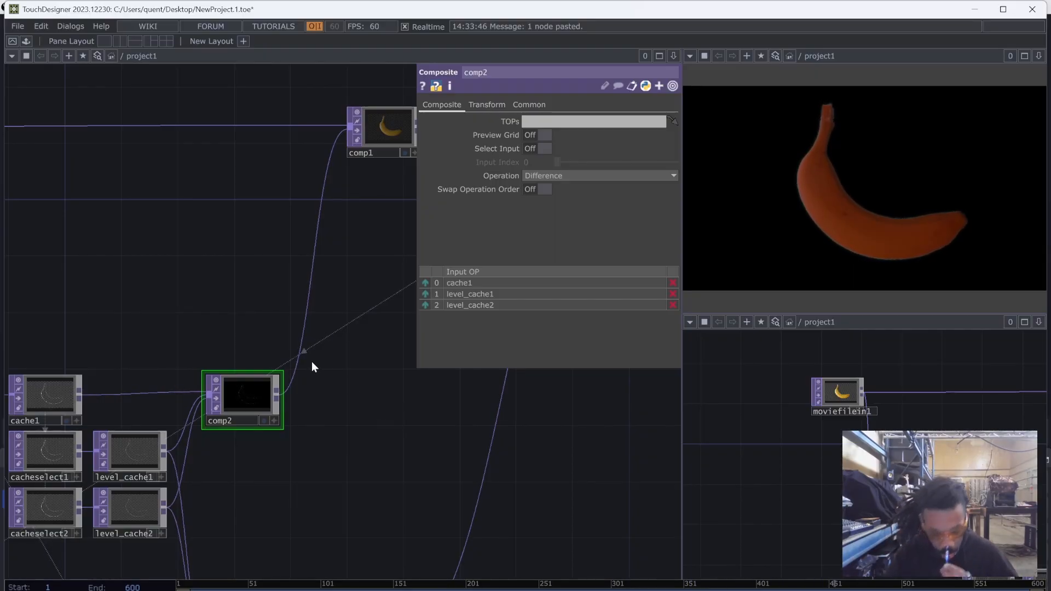
pyautogui.scroll(-3, 311, 361)
# Set the Operation of comp1 to Atop
pyautogui.click(355, 242)
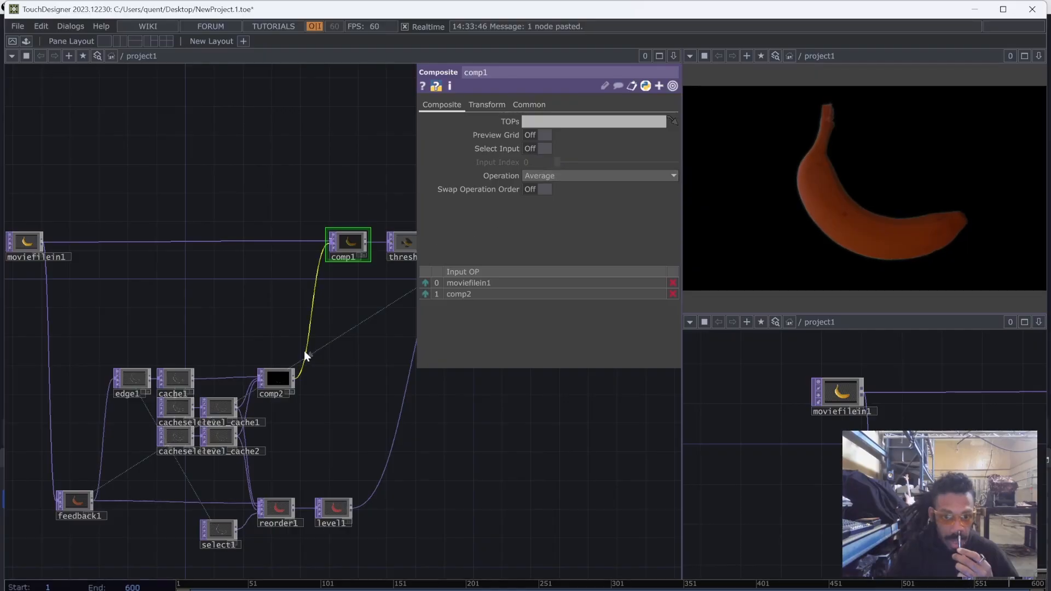
pyautogui.click(558, 176)
pyautogui.click(547, 200)
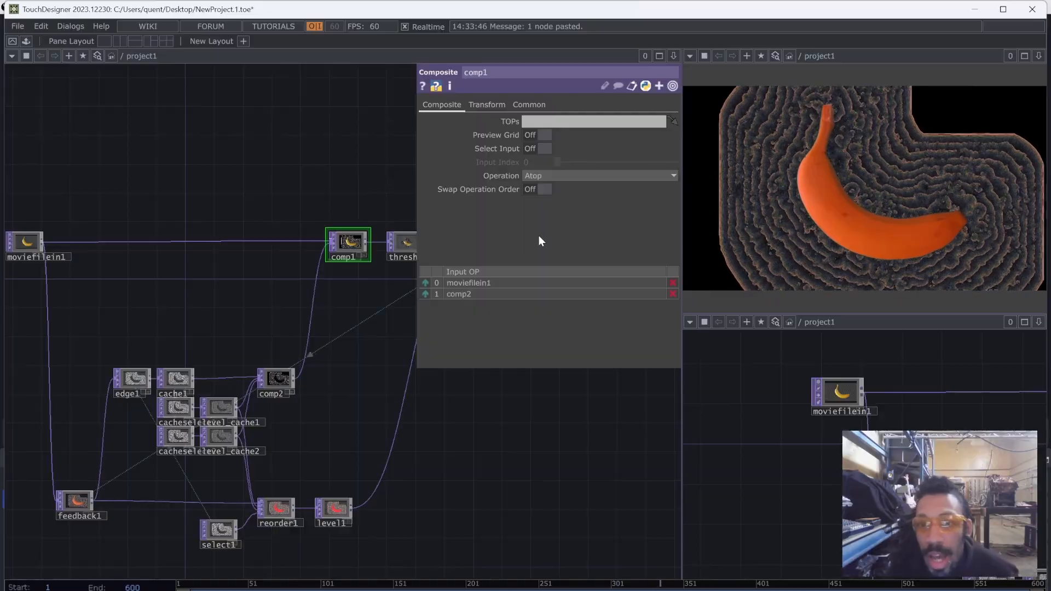
# Undo the last node move and try opacities of 1 and about 0.43 on level_cache1 and level_cache2
pyautogui.scroll(5, 323, 373)
pyautogui.click(137, 463)
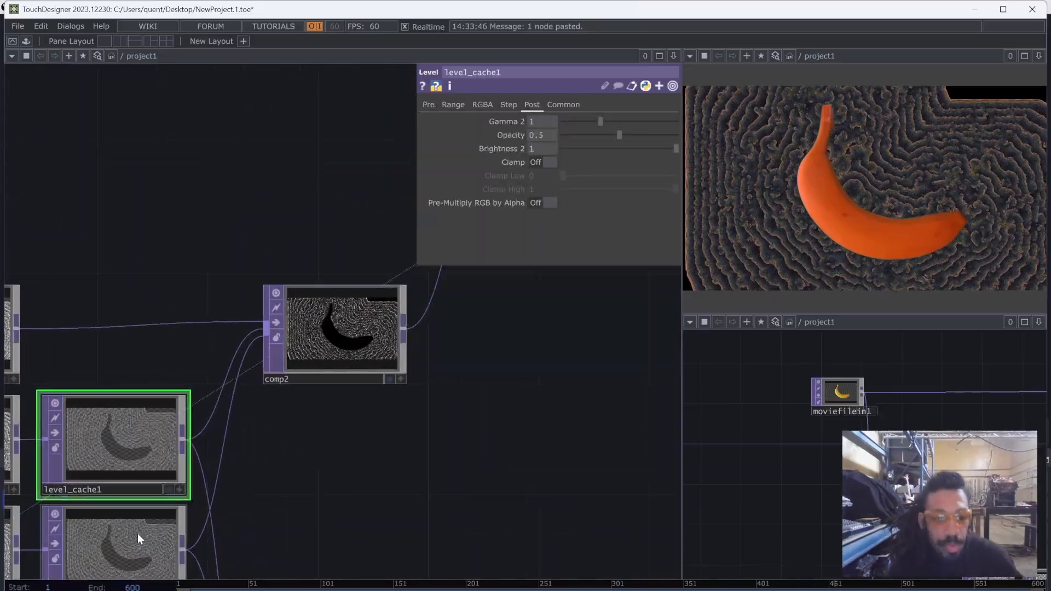
pyautogui.hotkey('ctrl', 'z')
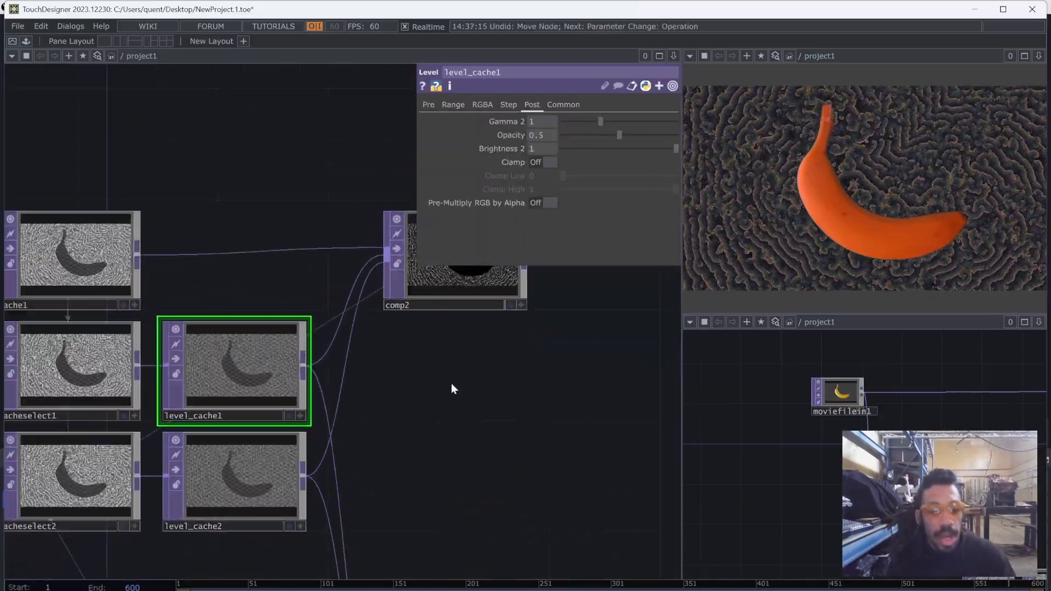
pyautogui.keyDown('ctrl'); pyautogui.click(242, 493); pyautogui.keyUp('ctrl')
pyautogui.moveTo(621, 135); pyautogui.dragTo(688, 141)
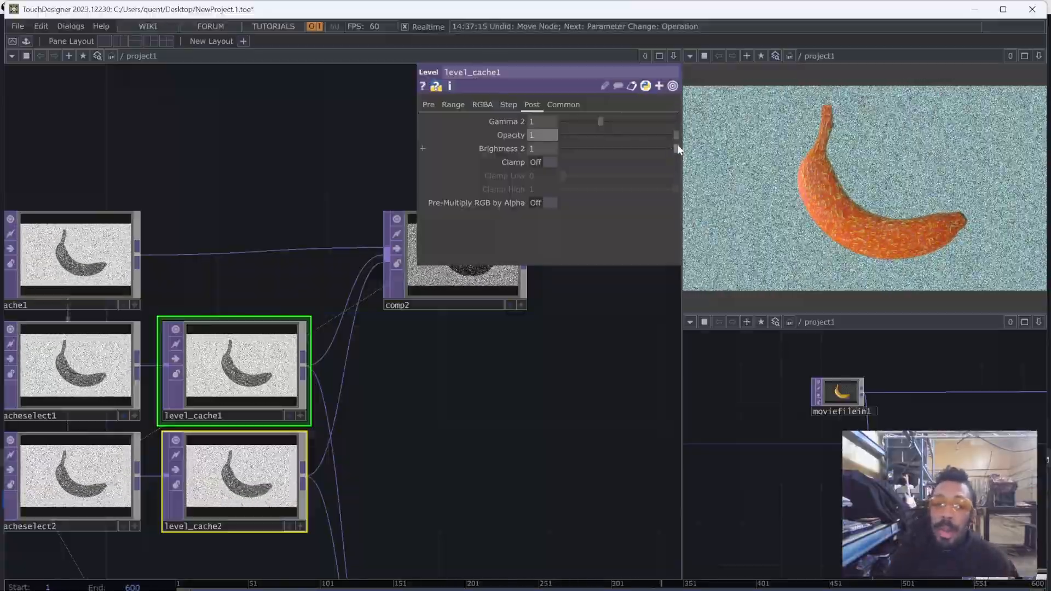
pyautogui.moveTo(675, 134); pyautogui.dragTo(611, 134)
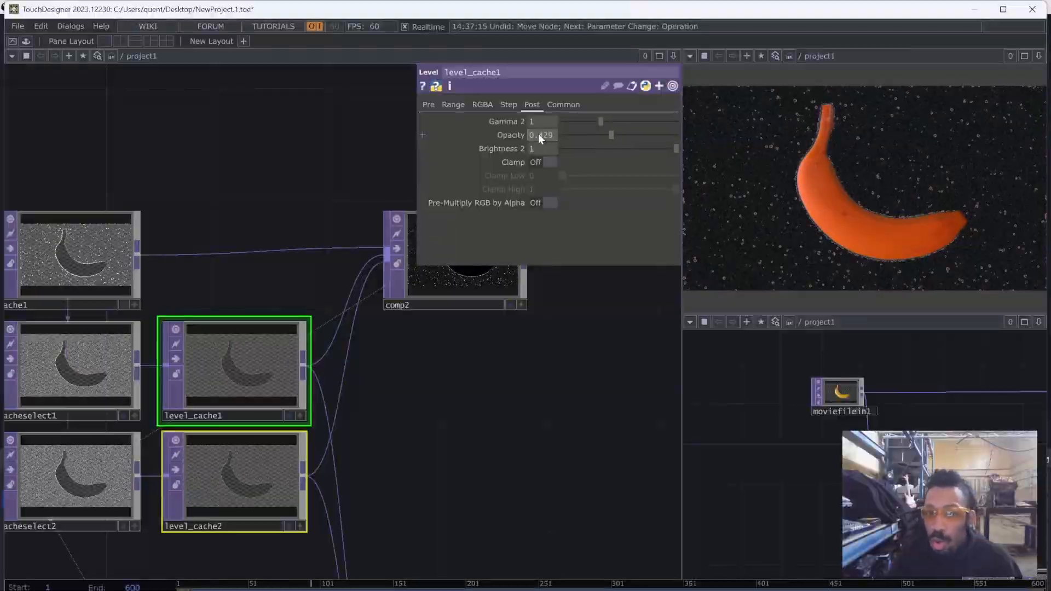
# Try an Opacity of 0.65 on both cache level nodes
pyautogui.click(543, 135)
pyautogui.write('0.65')
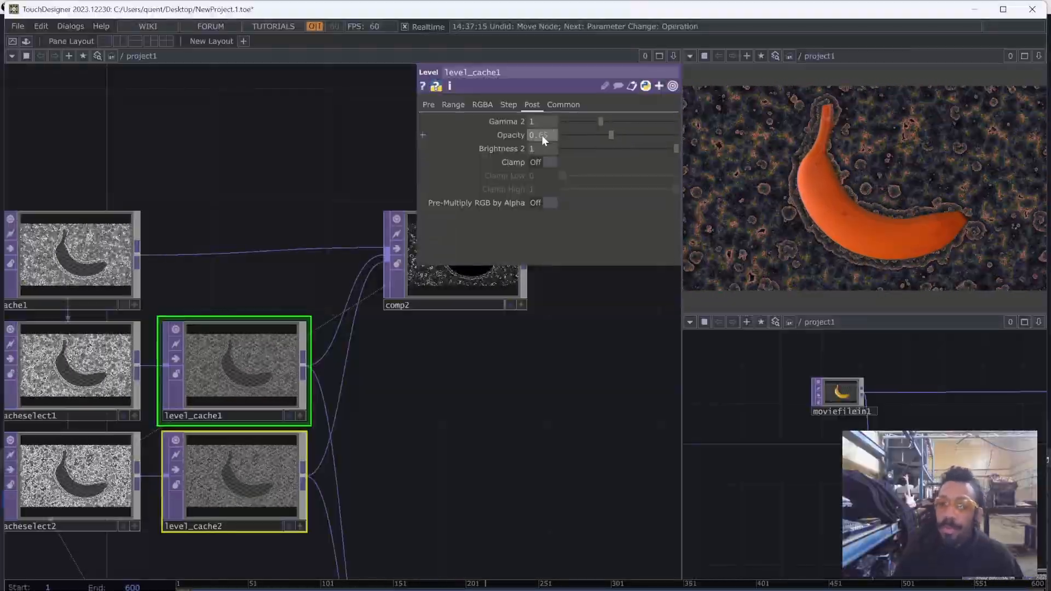
pyautogui.press('Return')
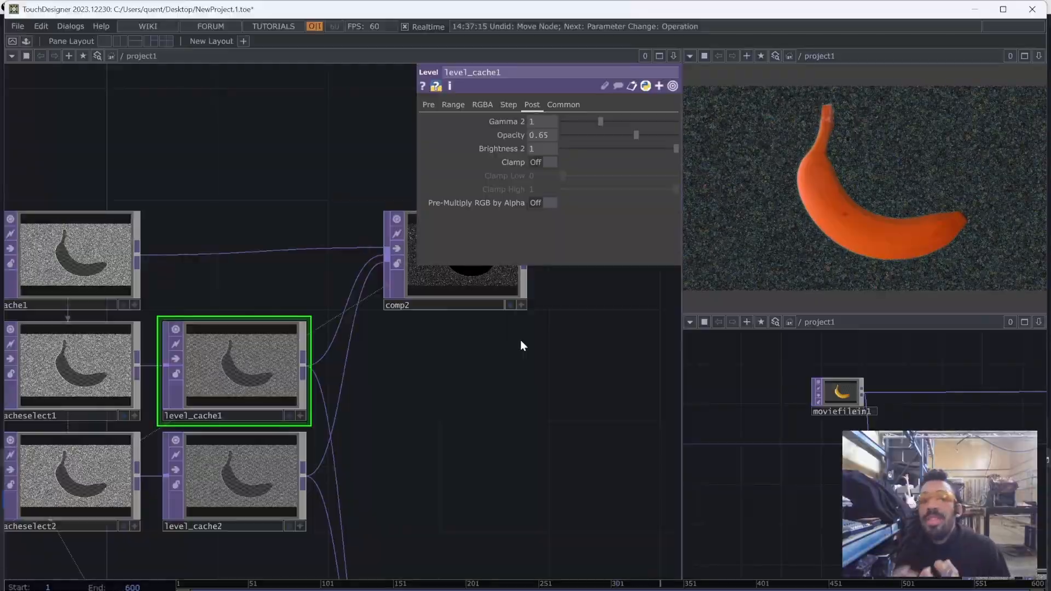
# Return the Opacity of both level_cache1 and level_cache2 to 0.5
pyautogui.keyDown('shift'); pyautogui.click(274, 481); pyautogui.keyUp('shift')
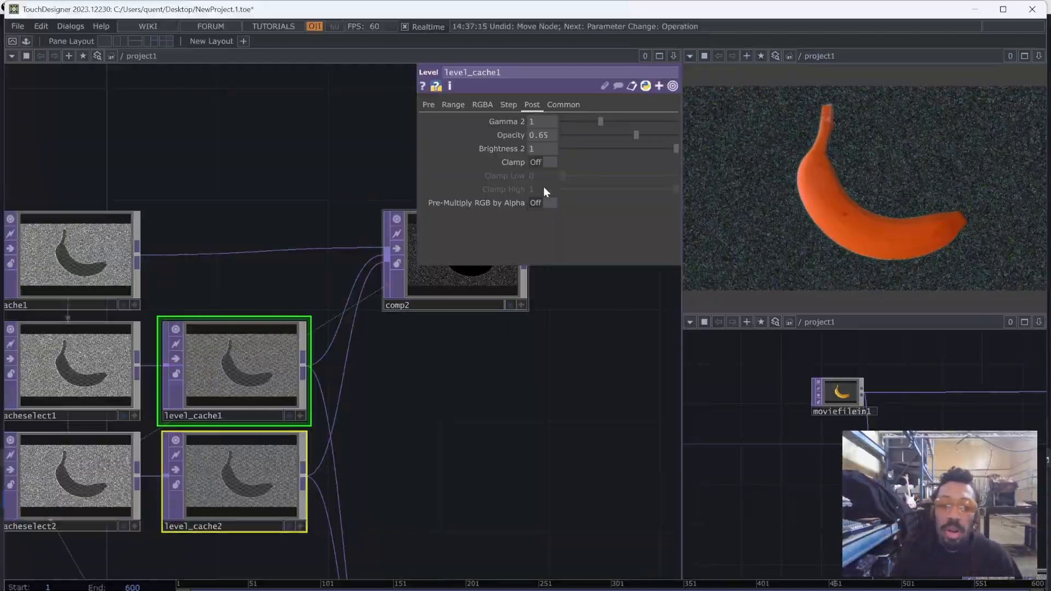
pyautogui.click(550, 136)
pyautogui.write('0.5')
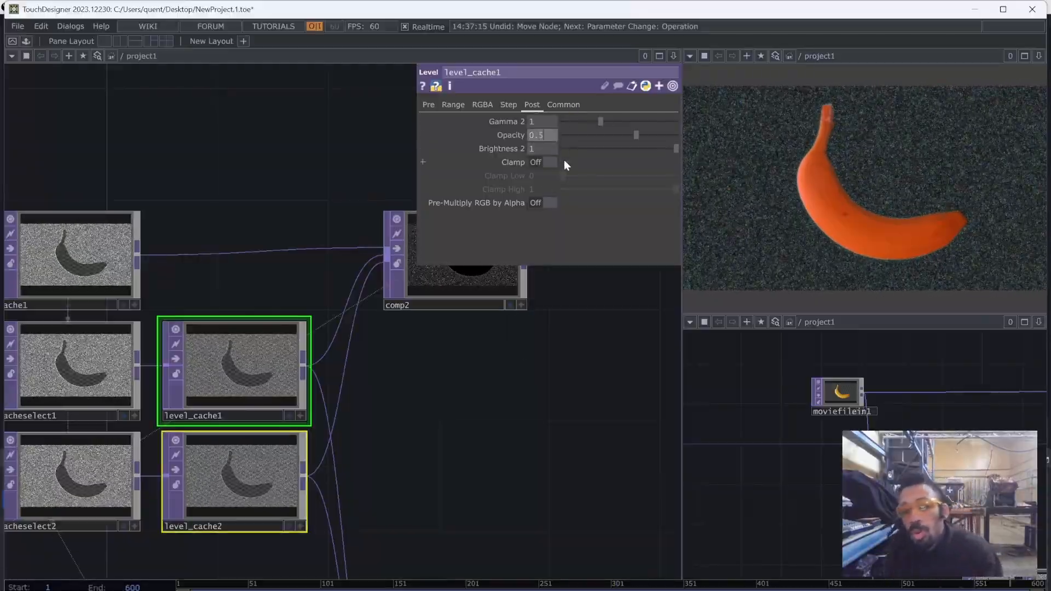
pyautogui.click(583, 394)
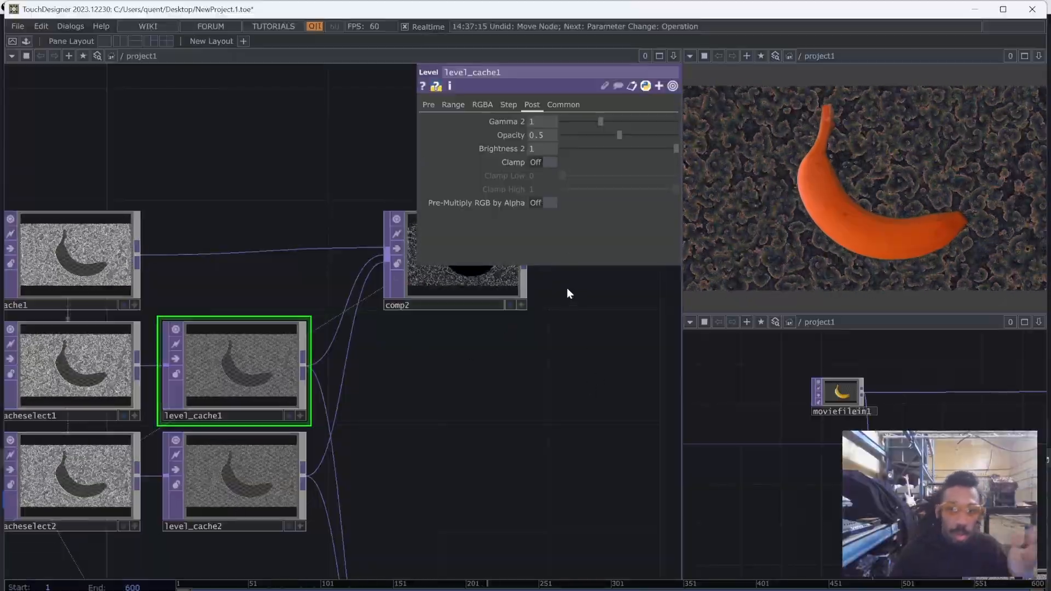
# Examine the images of comp2, cache1, cacheselect1 and level_cache1 up close
pyautogui.moveTo(547, 361); pyautogui.dragTo(452, 427)
pyautogui.scroll(8, 368, 363)
pyautogui.scroll(-4, 230, 271)
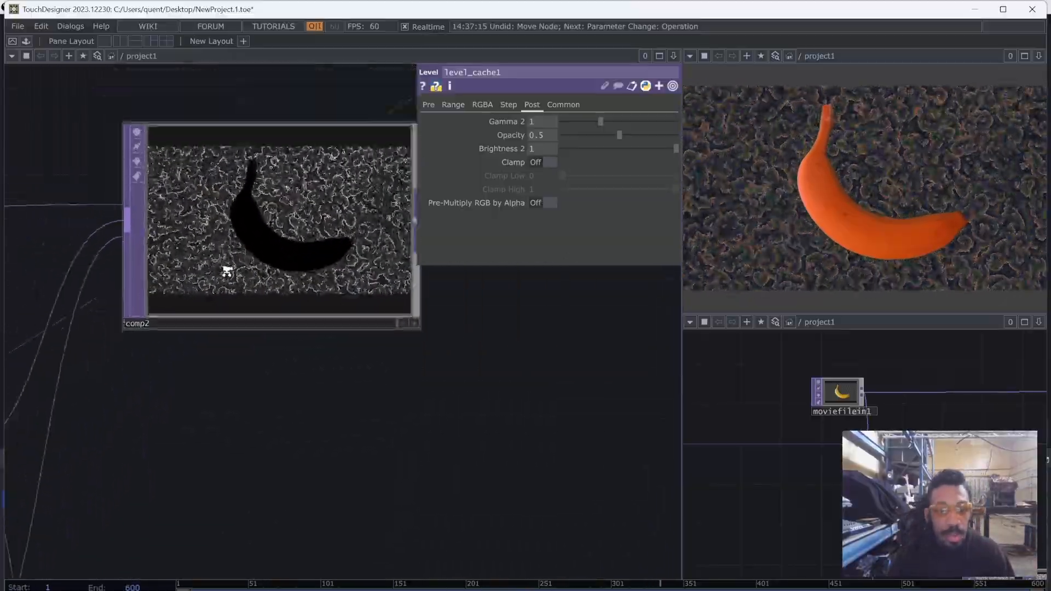
pyautogui.scroll(-4, 228, 271)
pyautogui.moveTo(146, 350); pyautogui.dragTo(395, 421)
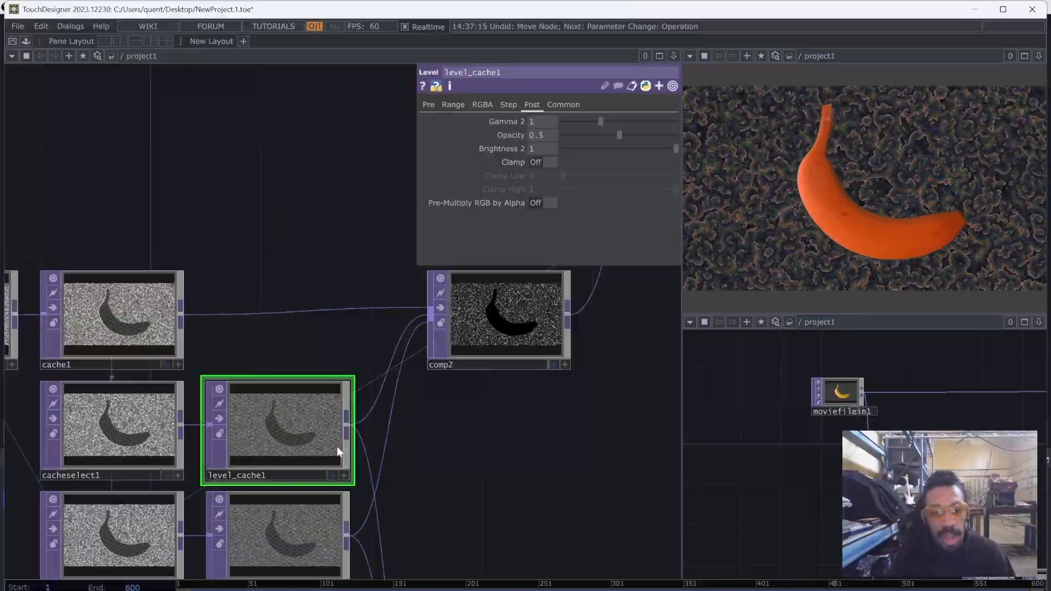
pyautogui.scroll(5, 106, 305)
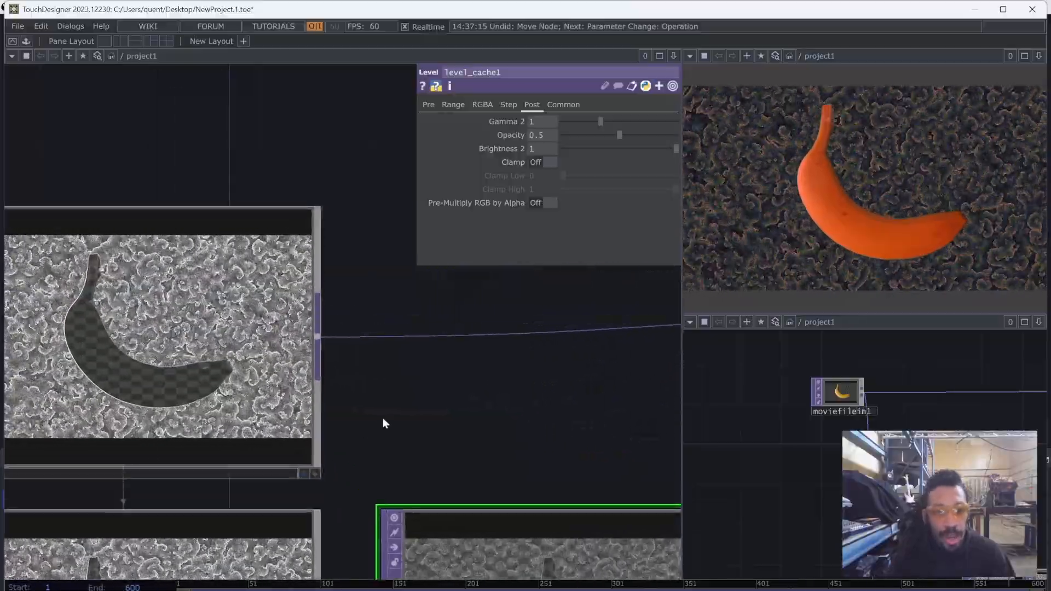
pyautogui.moveTo(382, 419); pyautogui.dragTo(335, 241)
pyautogui.scroll(-2, 323, 251)
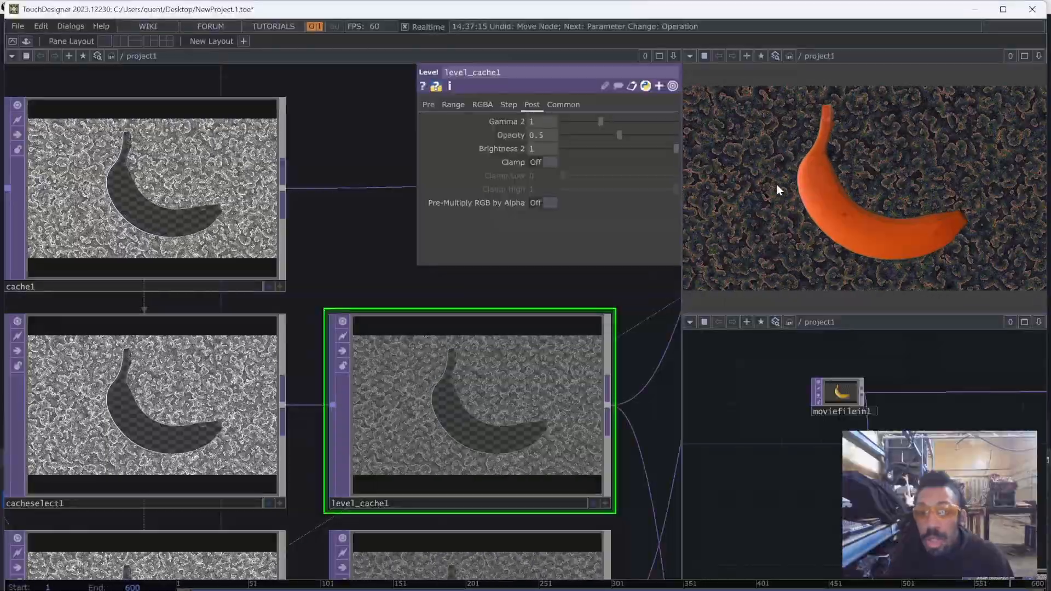
# Raise the Black Level of edge1 to about 0.292
pyautogui.scroll(-5, 559, 406)
pyautogui.scroll(4, 361, 341)
pyautogui.click(372, 359)
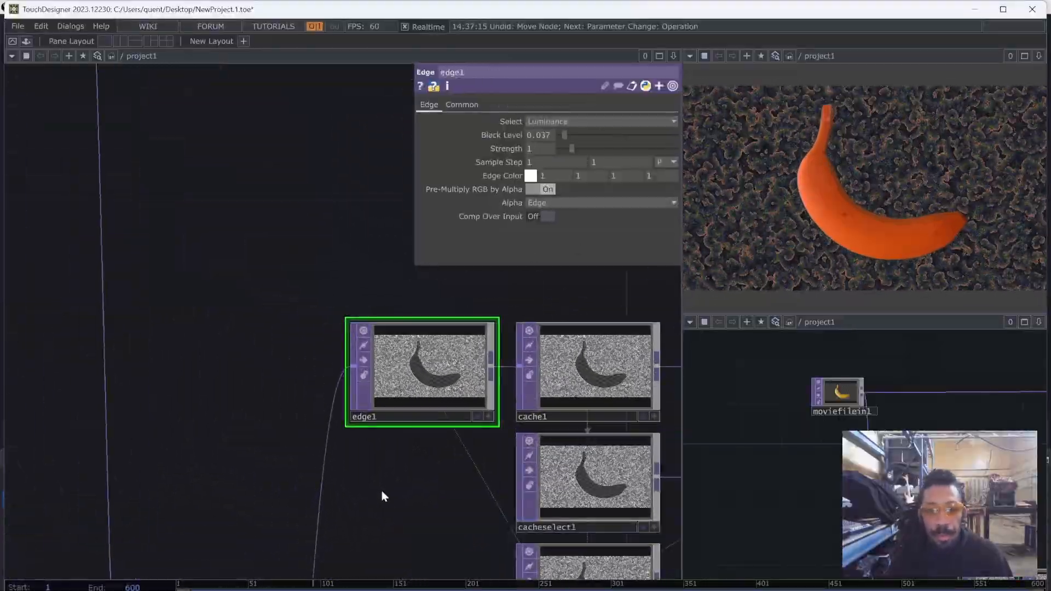
pyautogui.moveTo(383, 495); pyautogui.dragTo(188, 469)
pyautogui.moveTo(567, 137); pyautogui.dragTo(595, 134)
pyautogui.scroll(-1, 197, 341)
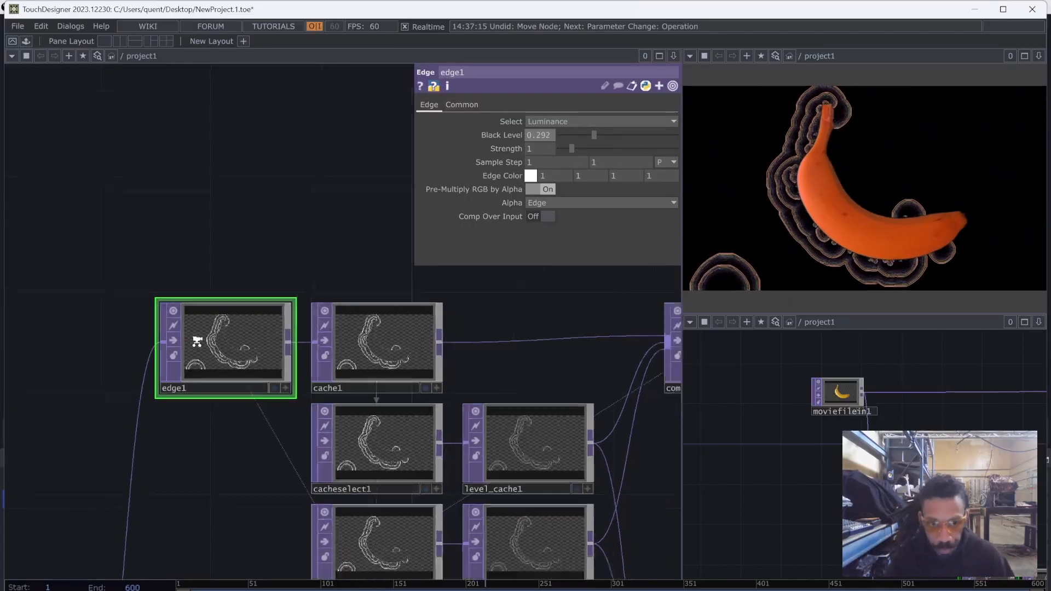
# Color the edge1 node crimson to mark it in the network
pyautogui.scroll(-3, 230, 421)
pyautogui.press('c')
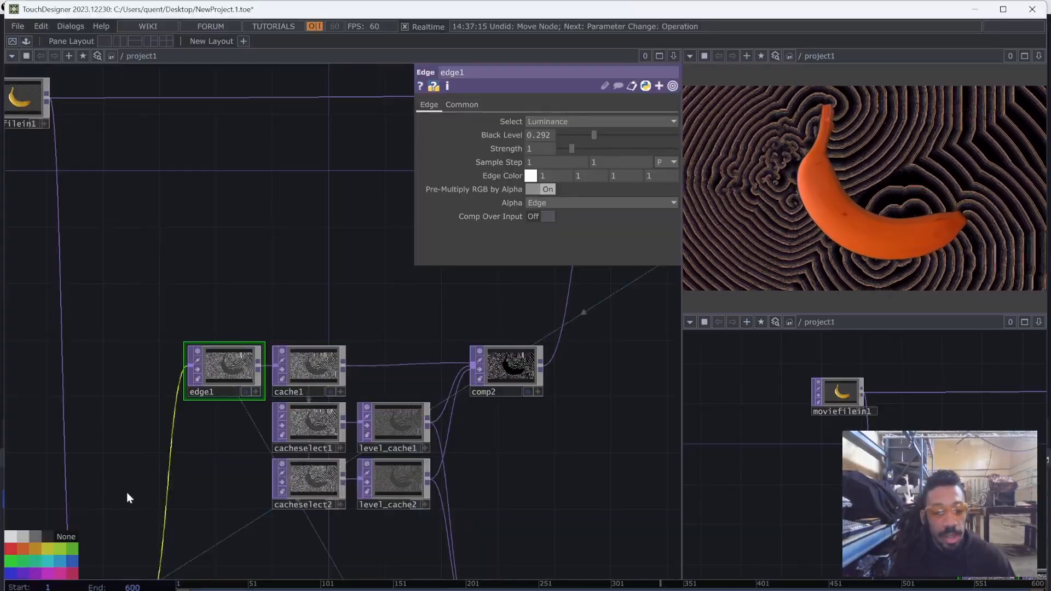
pyautogui.click(74, 574)
pyautogui.scroll(-2, 141, 500)
pyautogui.scroll(5, 197, 407)
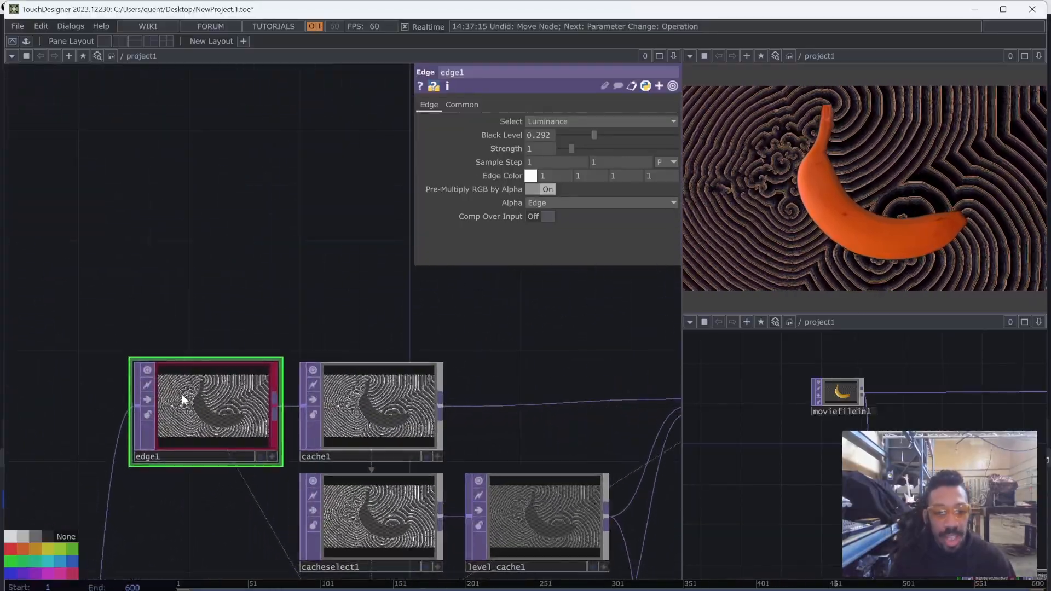
pyautogui.scroll(-5, 184, 394)
# Color the thresh1 node crimson to mark it as another key node
pyautogui.scroll(-1, 263, 378)
pyautogui.moveTo(509, 403); pyautogui.dragTo(350, 419)
pyautogui.scroll(-5, 398, 382)
pyautogui.scroll(10, 399, 370)
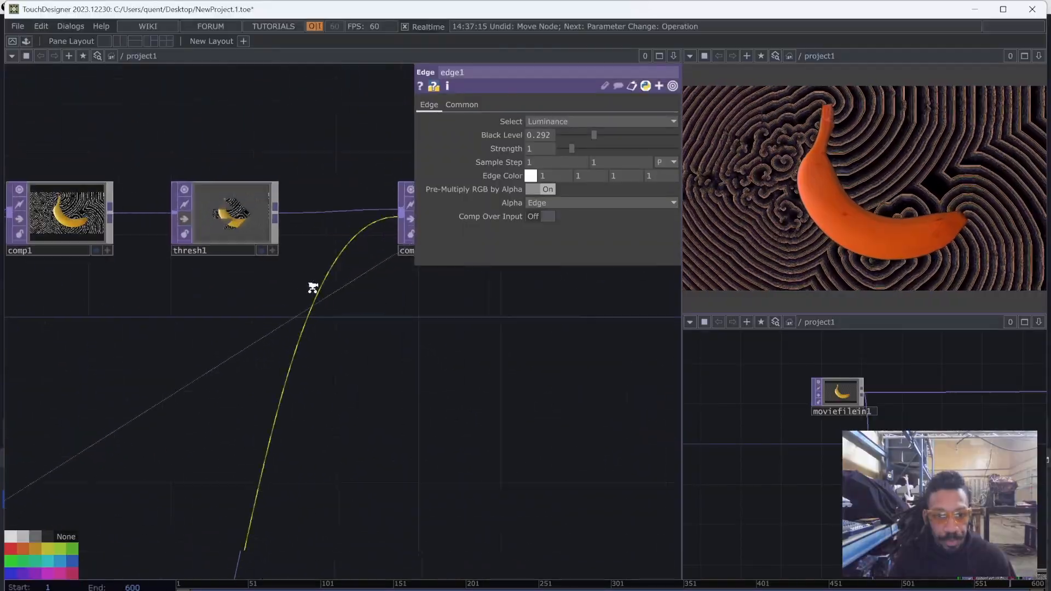
pyautogui.click(225, 210)
pyautogui.click(75, 573)
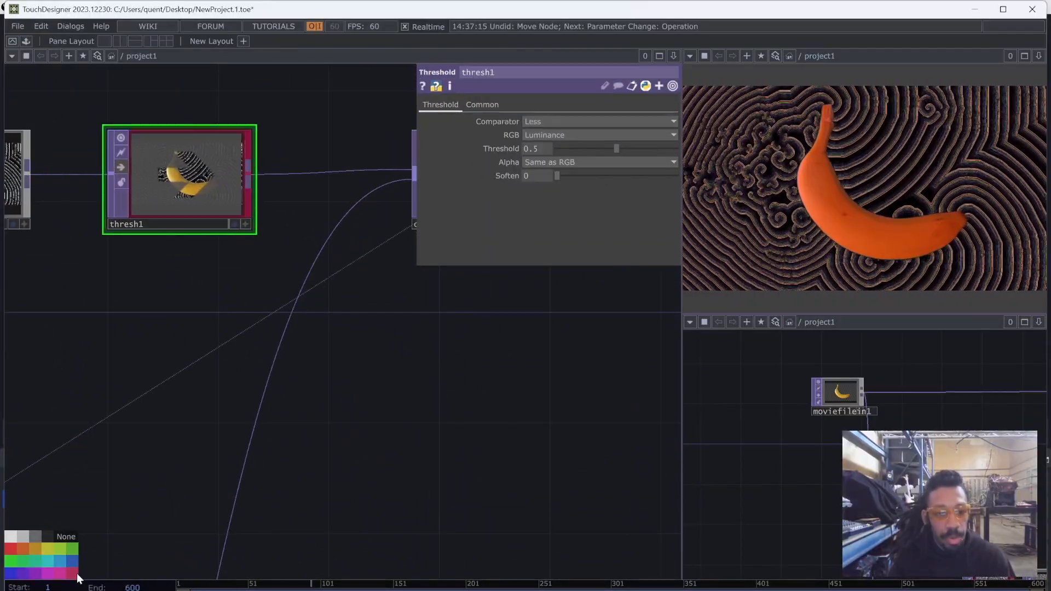
# Examine comp1's Composite parameters and inputs, and follow the network down to the feedback, reorder and level nodes
pyautogui.scroll(-3, 235, 505)
pyautogui.scroll(6, 432, 420)
pyautogui.scroll(1, 256, 293)
pyautogui.click(257, 301)
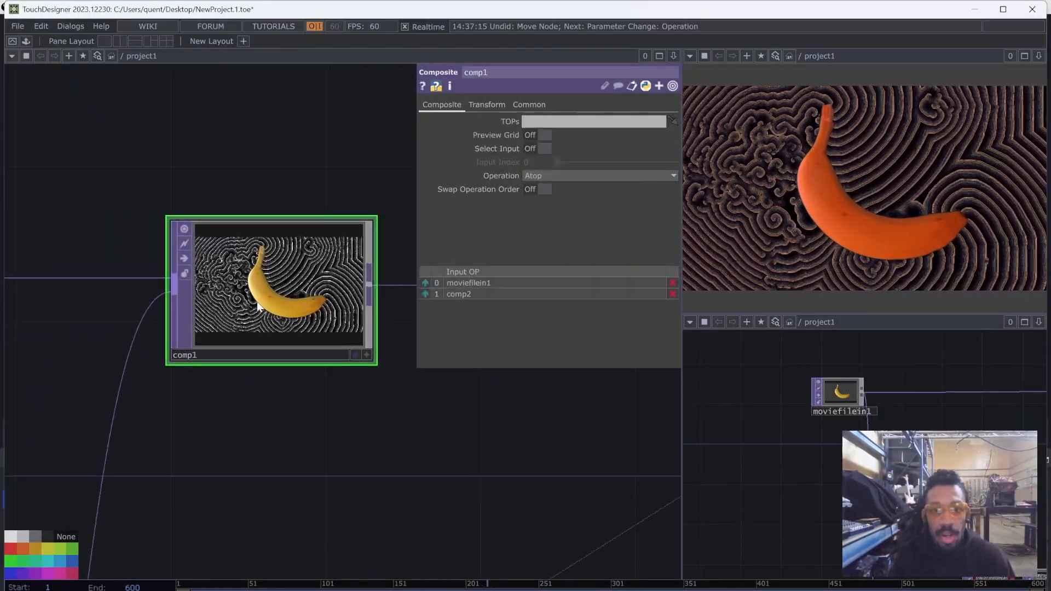
pyautogui.scroll(-6, 257, 301)
pyautogui.moveTo(189, 351); pyautogui.dragTo(353, 324)
pyautogui.moveTo(399, 411); pyautogui.dragTo(351, 348)
pyautogui.moveTo(311, 437); pyautogui.dragTo(309, 380)
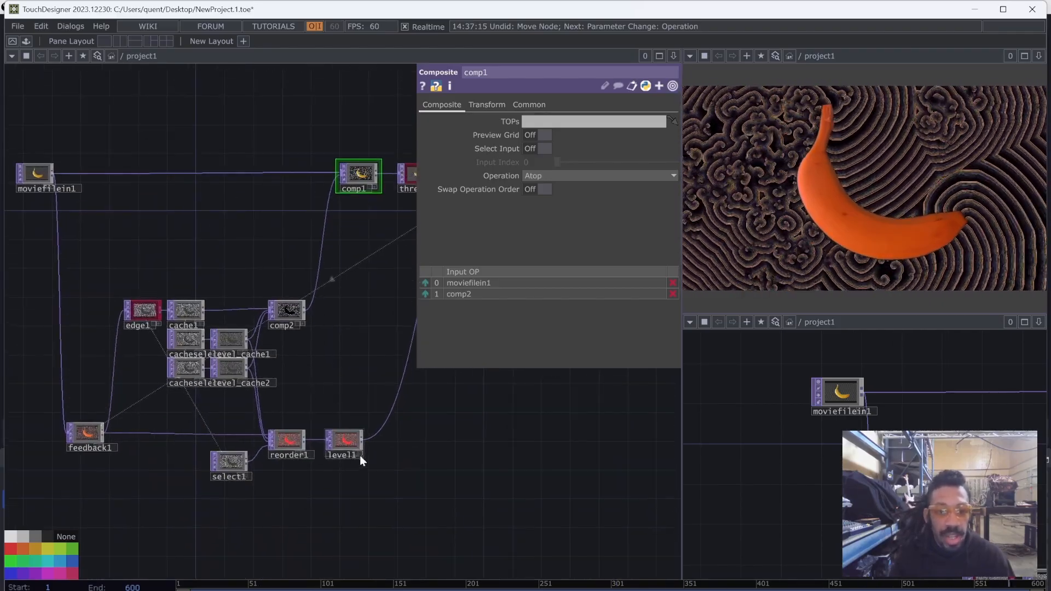
# Color the level1 node after reorder1 red and rename it level_post_fx
pyautogui.scroll(3, 359, 455)
pyautogui.click(346, 441)
pyautogui.scroll(3, 347, 448)
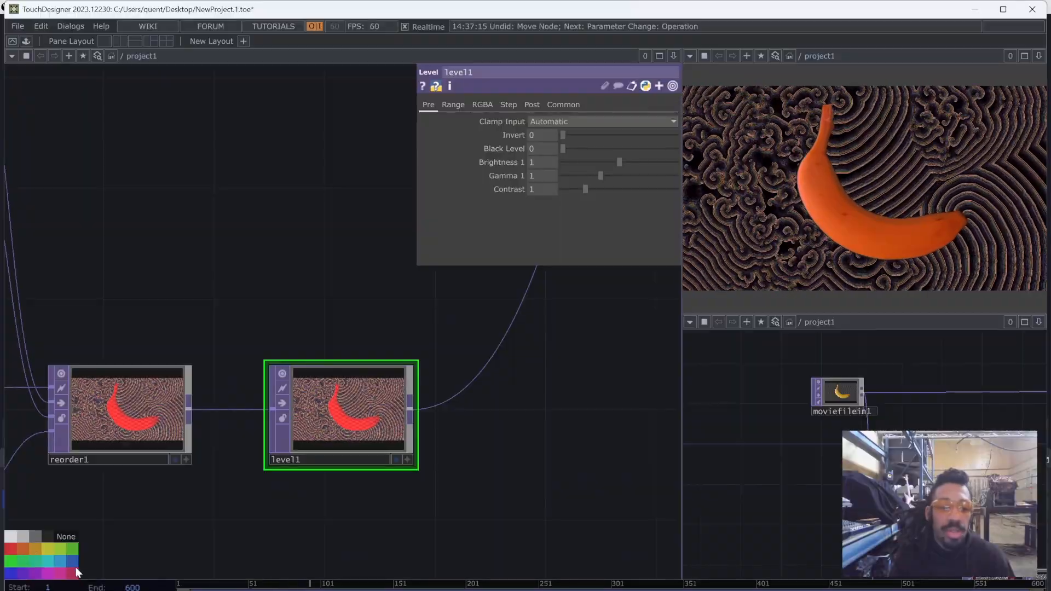
pyautogui.click(330, 458)
pyautogui.write('level_postf')
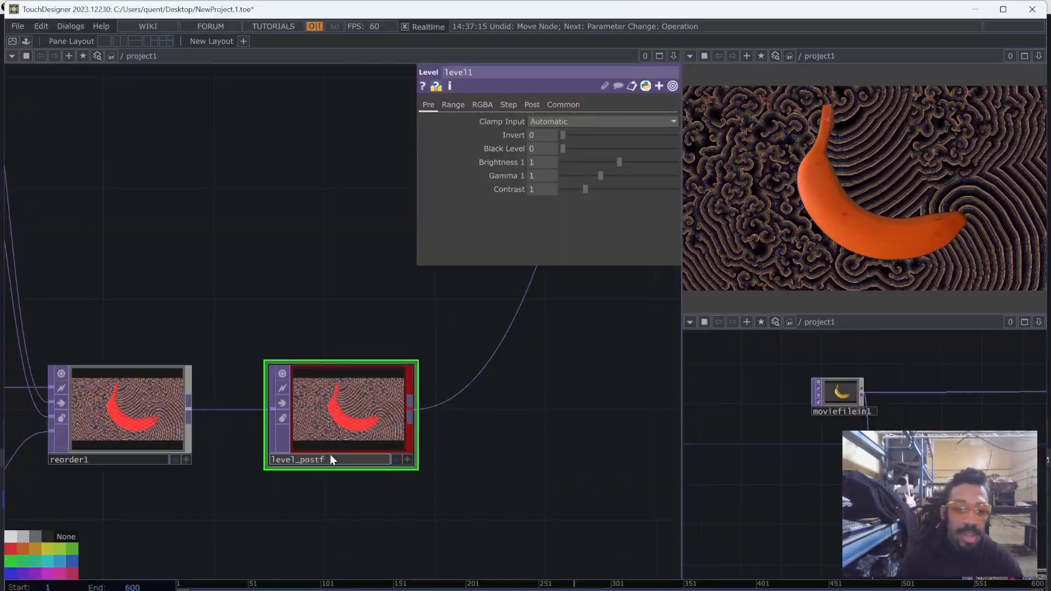
pyautogui.press('BackSpace')
pyautogui.write('_fx')
pyautogui.press('Return')
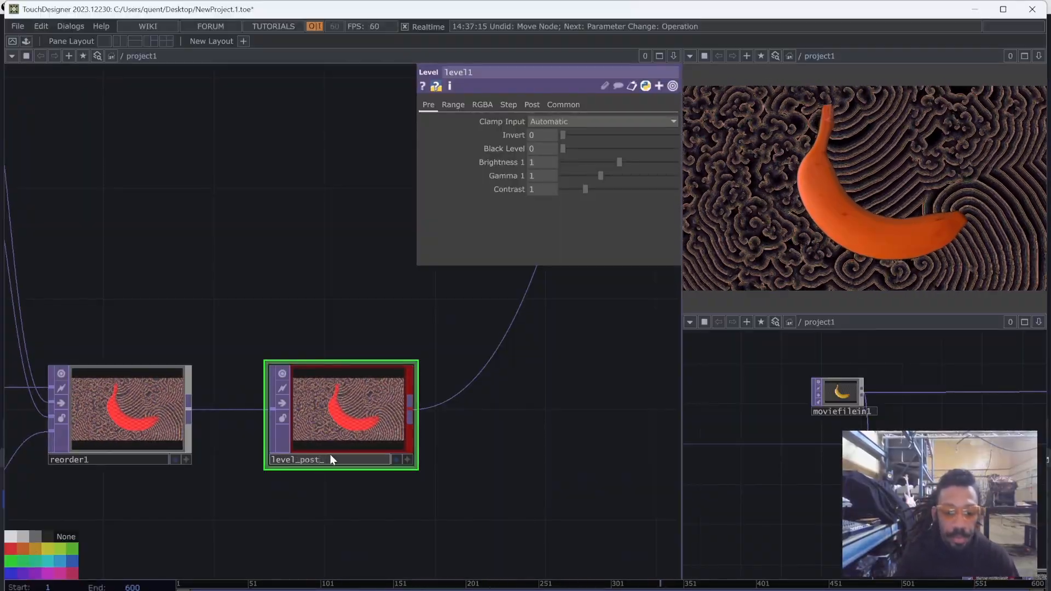
# Disconnect out1 from the output of comp3
pyautogui.scroll(-5, 287, 110)
pyautogui.moveTo(273, 351); pyautogui.dragTo(165, 552)
pyautogui.moveTo(320, 310); pyautogui.dragTo(264, 382)
pyautogui.scroll(5, 327, 192)
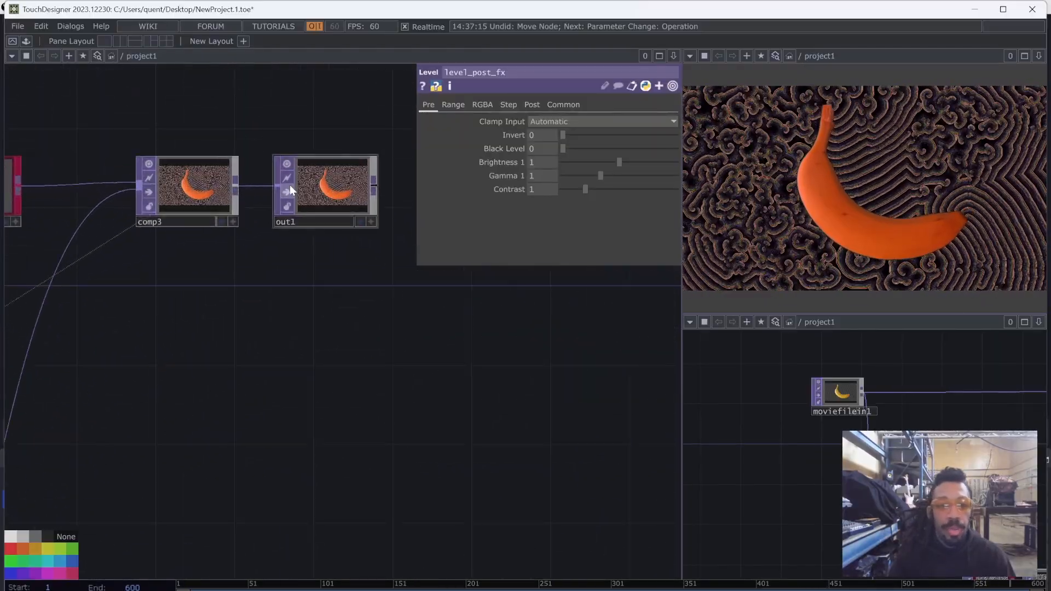
pyautogui.rightClick(275, 186)
pyautogui.click(301, 222)
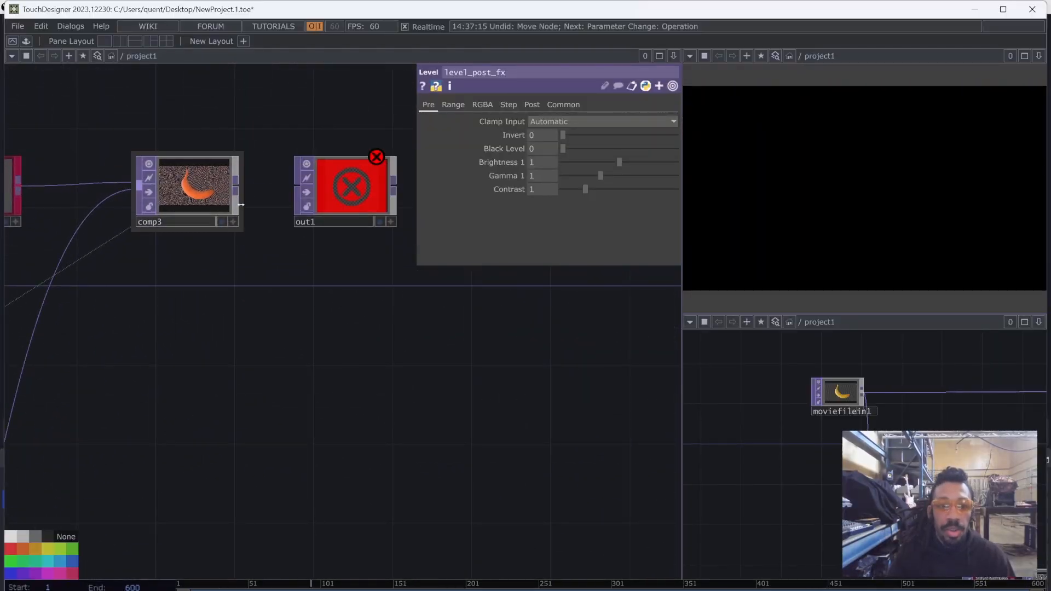
# Move out1 down in line with level_post_fx and wire level_post_fx into it
pyautogui.scroll(-4, 334, 200)
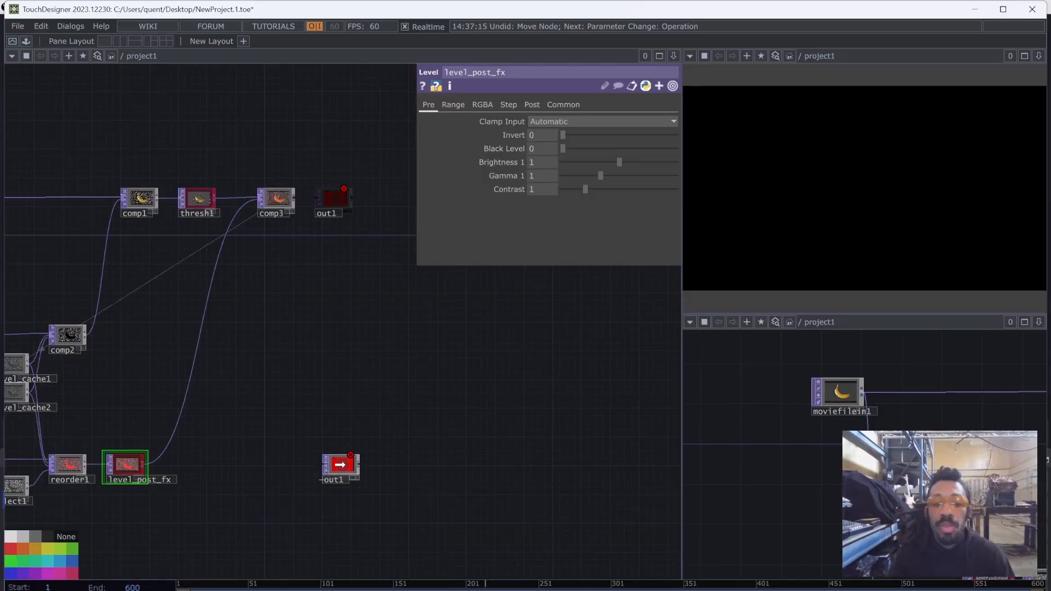
pyautogui.scroll(4, 132, 434)
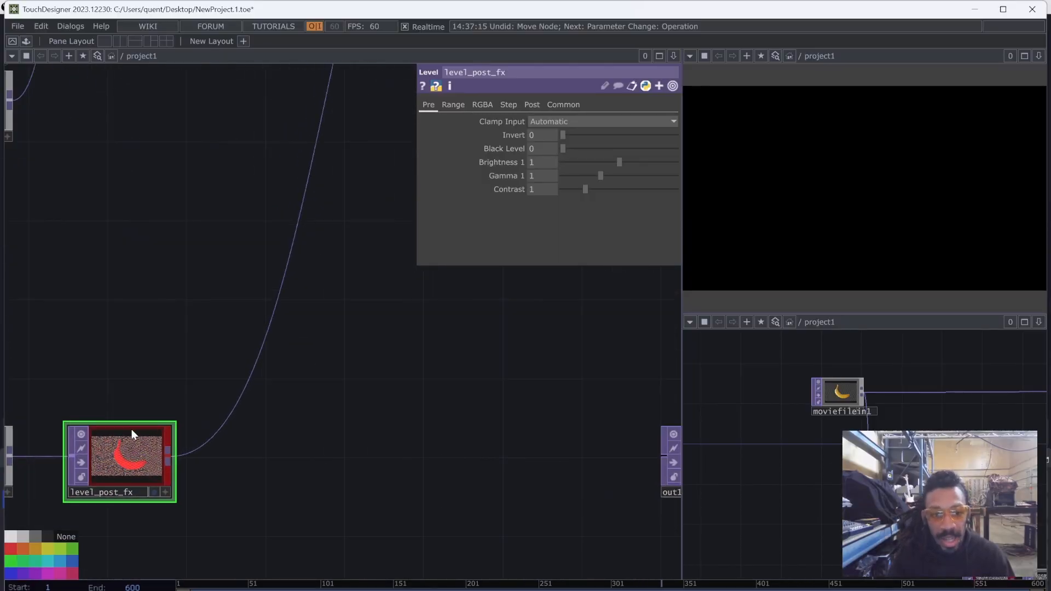
pyautogui.scroll(-4, 167, 441)
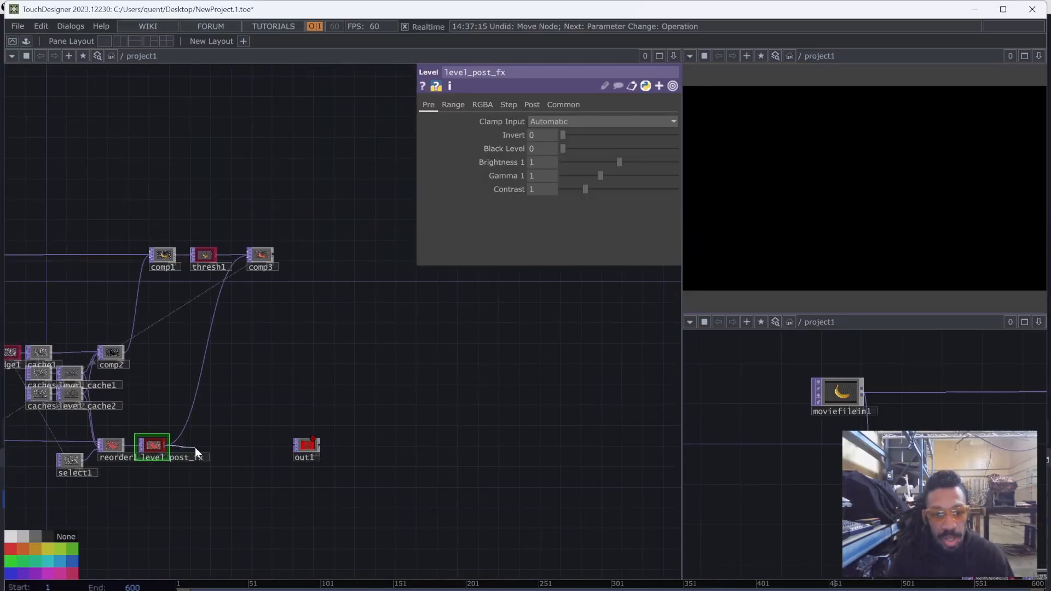
pyautogui.click(293, 446)
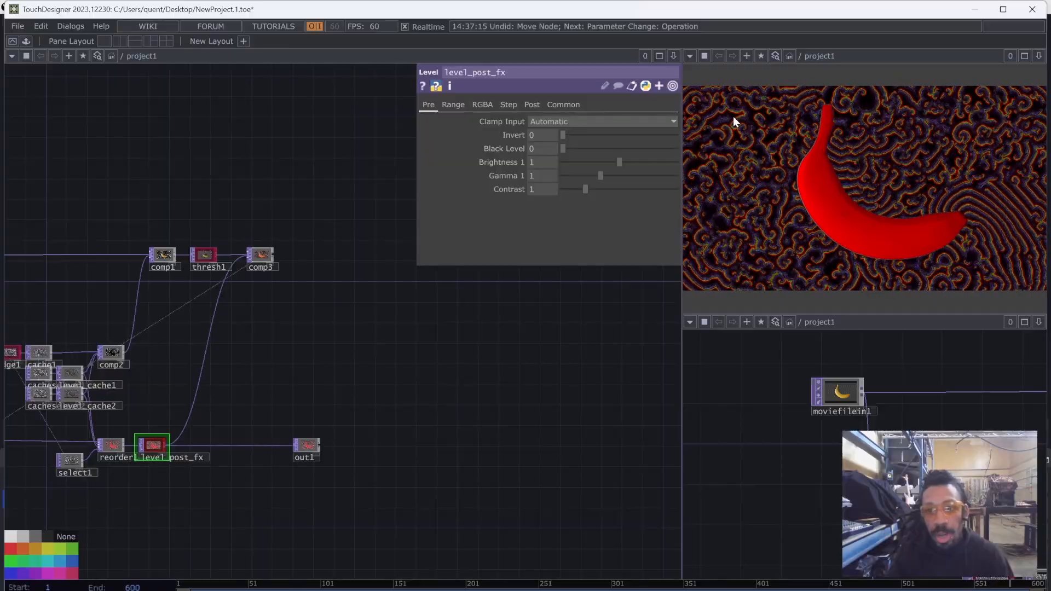
# Add a Select TOP above out1 and make it reference moviefilein1
pyautogui.moveTo(393, 355); pyautogui.dragTo(491, 393)
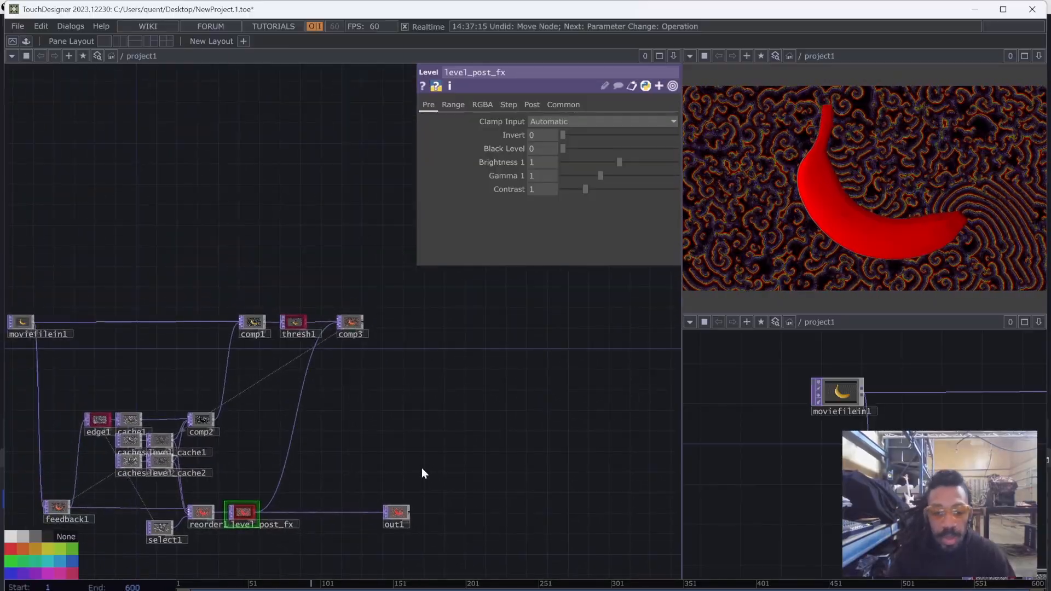
pyautogui.press('Tab')
pyautogui.write('se')
pyautogui.click(445, 552)
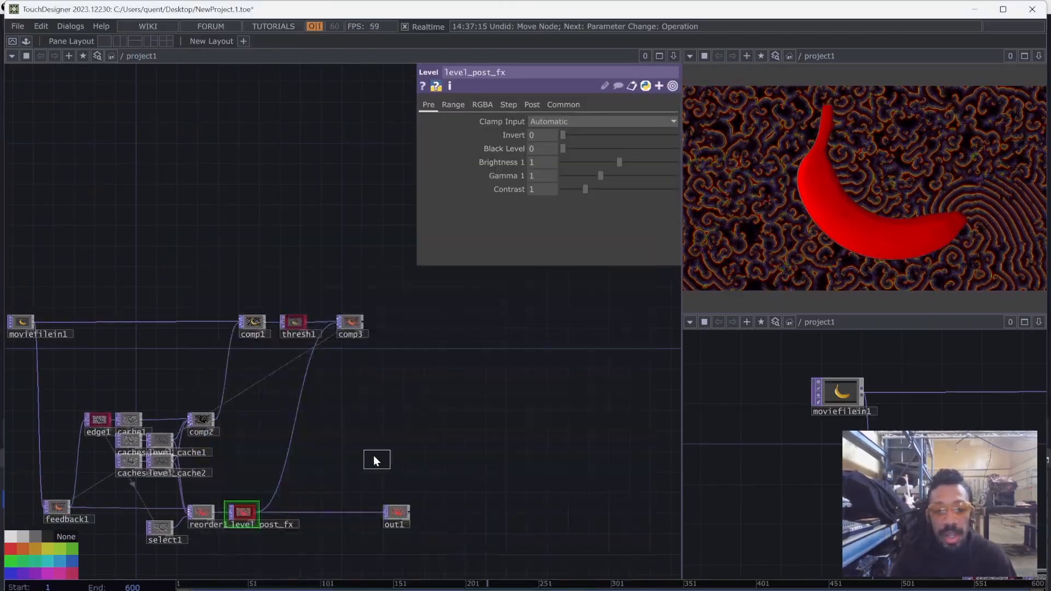
pyautogui.click(373, 455)
pyautogui.moveTo(30, 273); pyautogui.dragTo(140, 282)
pyautogui.moveTo(130, 335); pyautogui.dragTo(530, 121)
# Add an Over TOP fed by the output of select2 and place it near out1
pyautogui.scroll(5, 543, 438)
pyautogui.moveTo(542, 434); pyautogui.dragTo(488, 163)
pyautogui.moveTo(391, 395); pyautogui.dragTo(463, 395)
pyautogui.moveTo(398, 221); pyautogui.dragTo(422, 324)
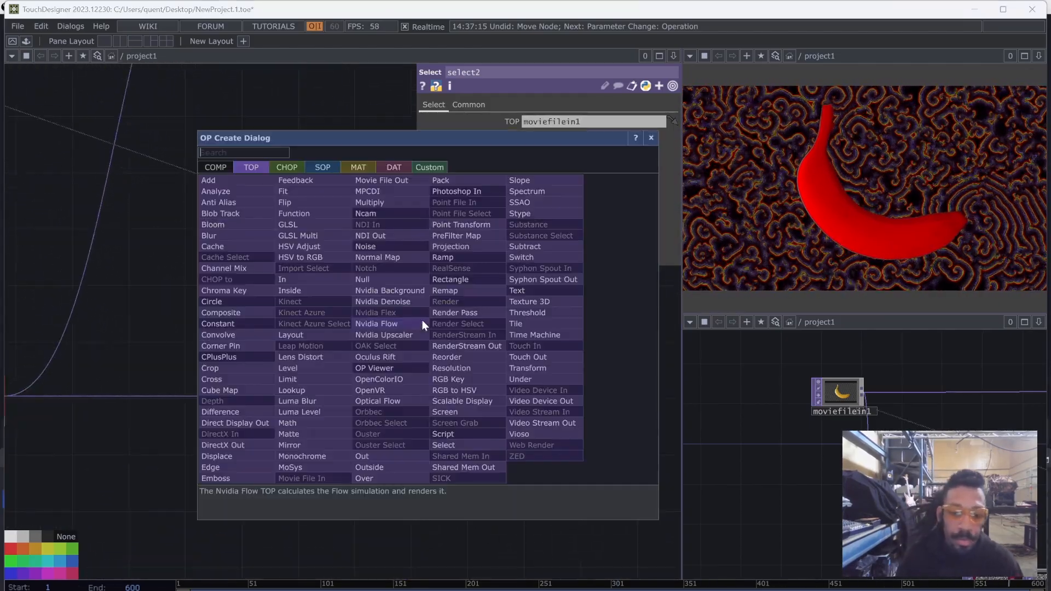
pyautogui.write('over')
pyautogui.click(364, 477)
pyautogui.click(357, 336)
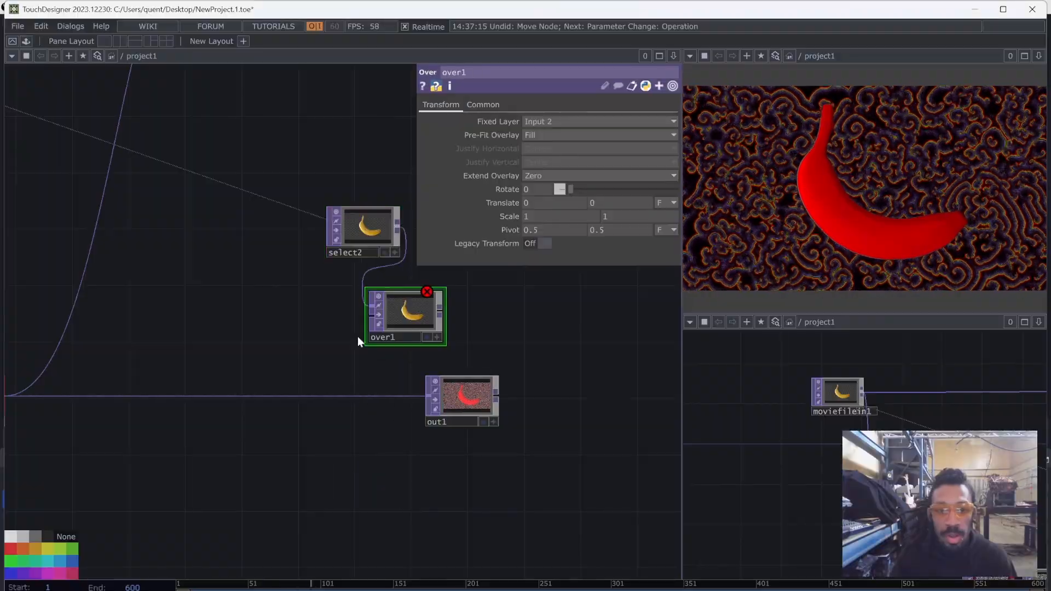
# Insert over1 between level_post_fx and out1, and reposition select2 just above it
pyautogui.scroll(-2, 357, 339)
pyautogui.moveTo(134, 402); pyautogui.dragTo(514, 402)
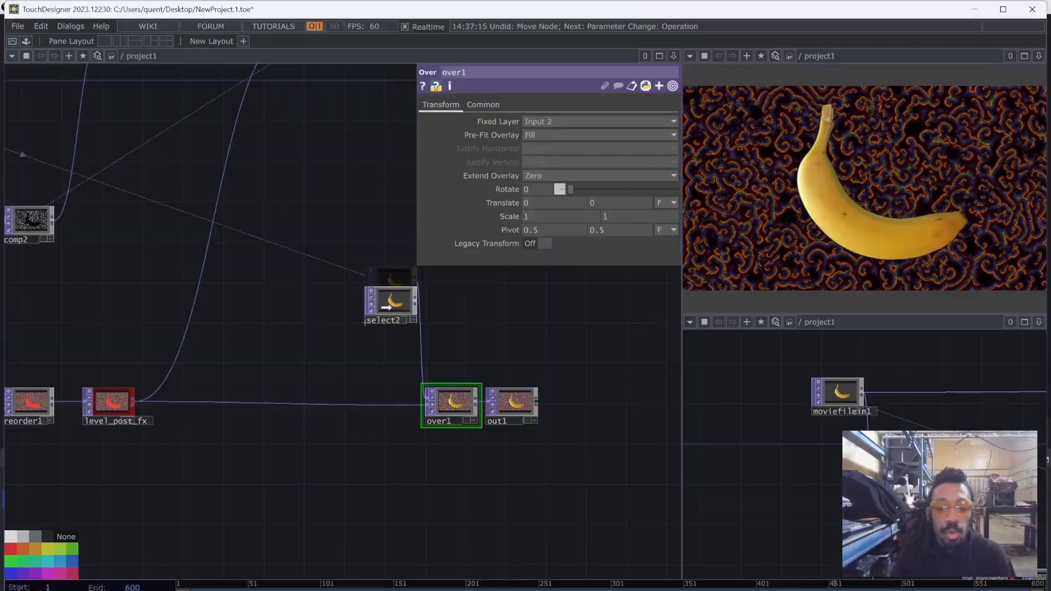
pyautogui.scroll(3, 332, 378)
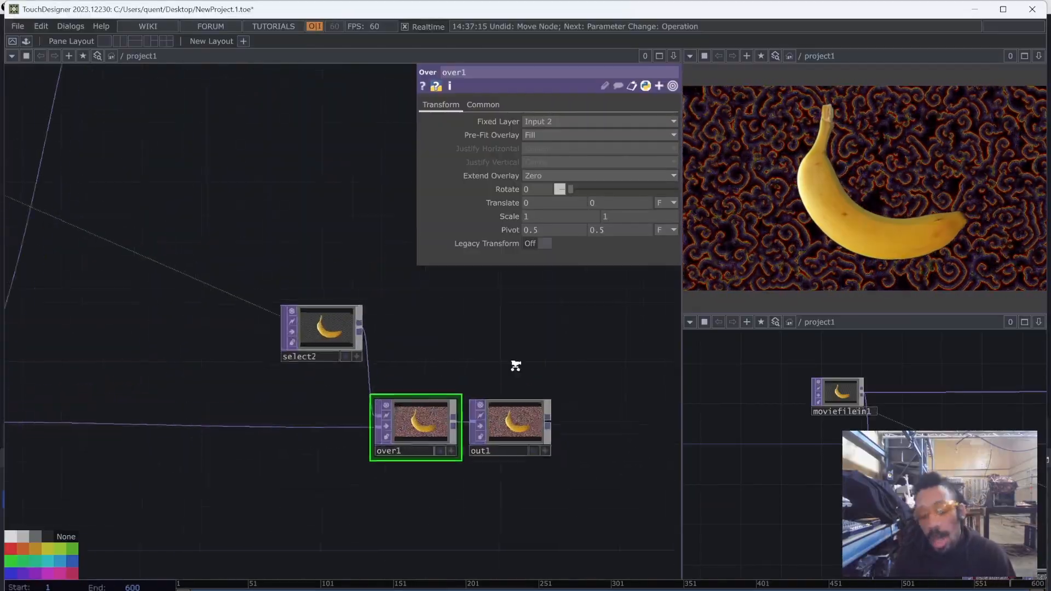
pyautogui.moveTo(579, 544); pyautogui.dragTo(220, 285, button='right')
# Examine select2 and the upstream edge, cache and feedback nodes in the network
pyautogui.click(277, 330)
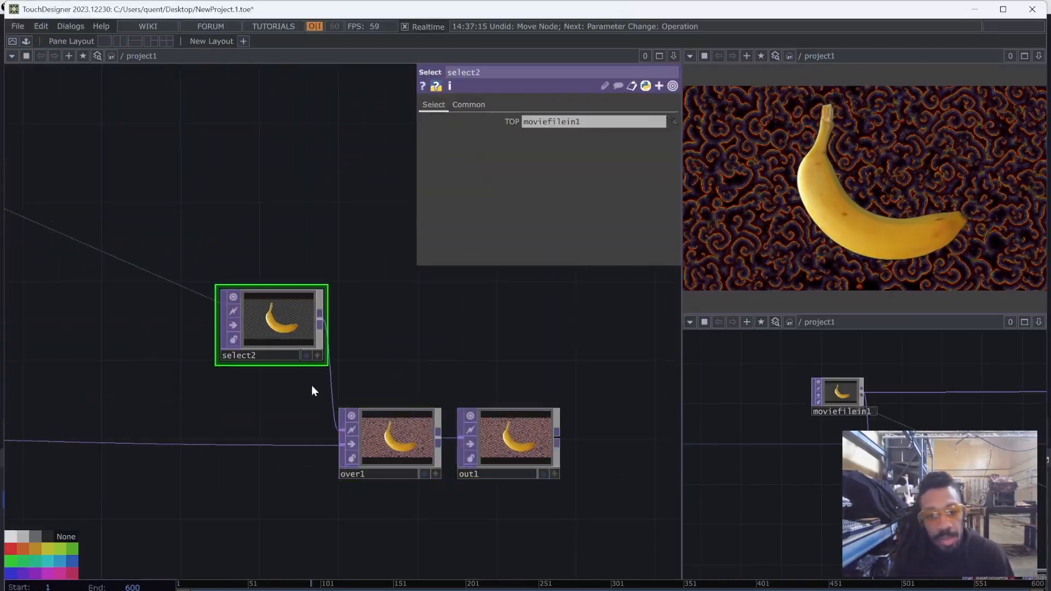
pyautogui.scroll(-5, 284, 370)
pyautogui.moveTo(334, 439); pyautogui.dragTo(493, 445)
pyautogui.scroll(2, 215, 379)
pyautogui.moveTo(231, 333); pyautogui.dragTo(464, 395)
pyautogui.scroll(4, 168, 274)
pyautogui.scroll(-3, 168, 274)
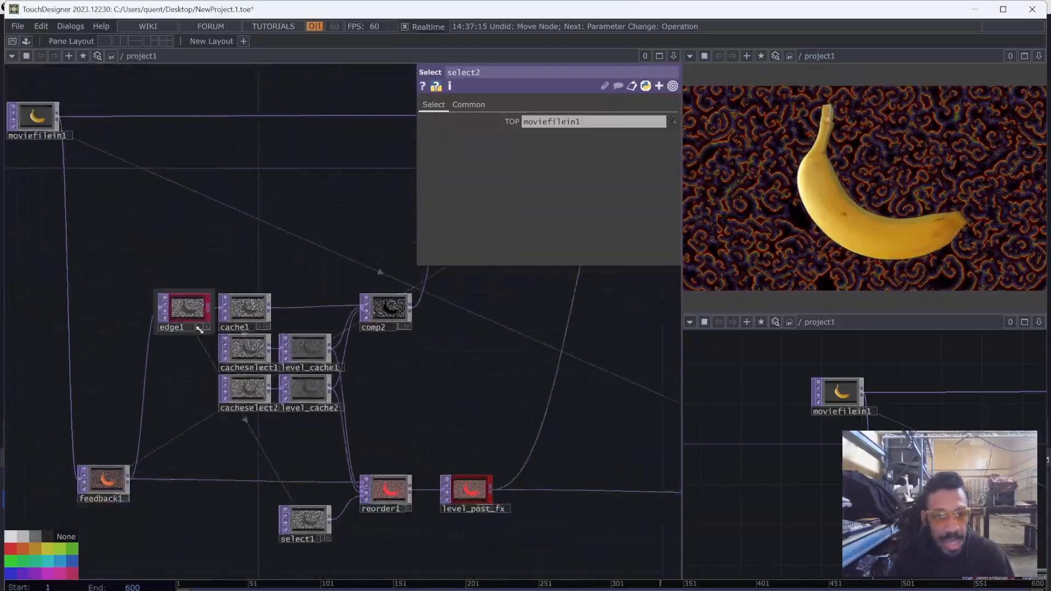
# Try edge1's Black Level at 0.005, set it to 0.16 instead, and undo the trial Strength change
pyautogui.scroll(3, 180, 287)
pyautogui.click(185, 294)
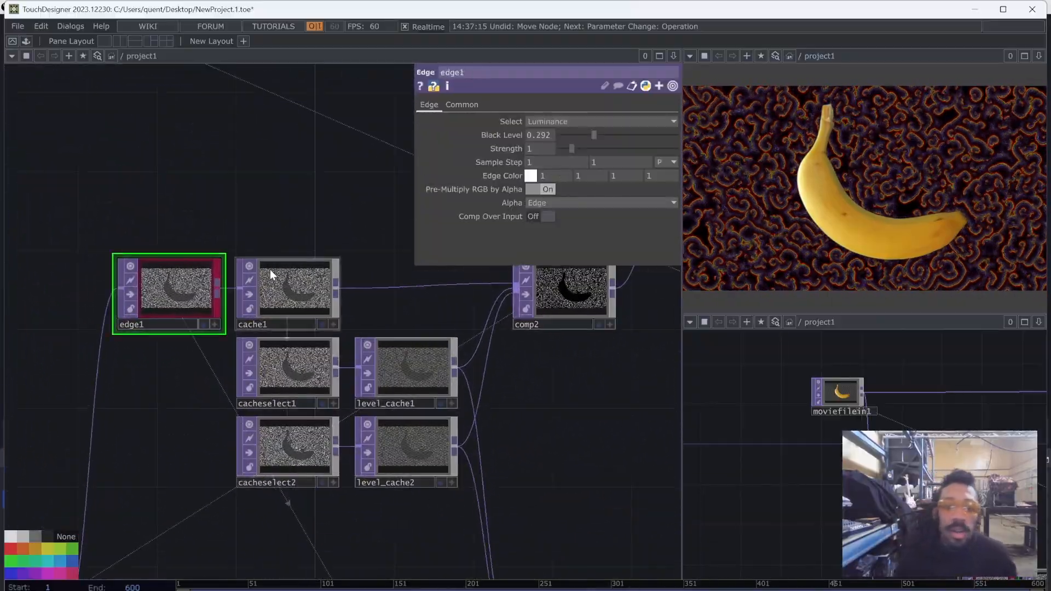
pyautogui.moveTo(595, 135); pyautogui.dragTo(561, 133)
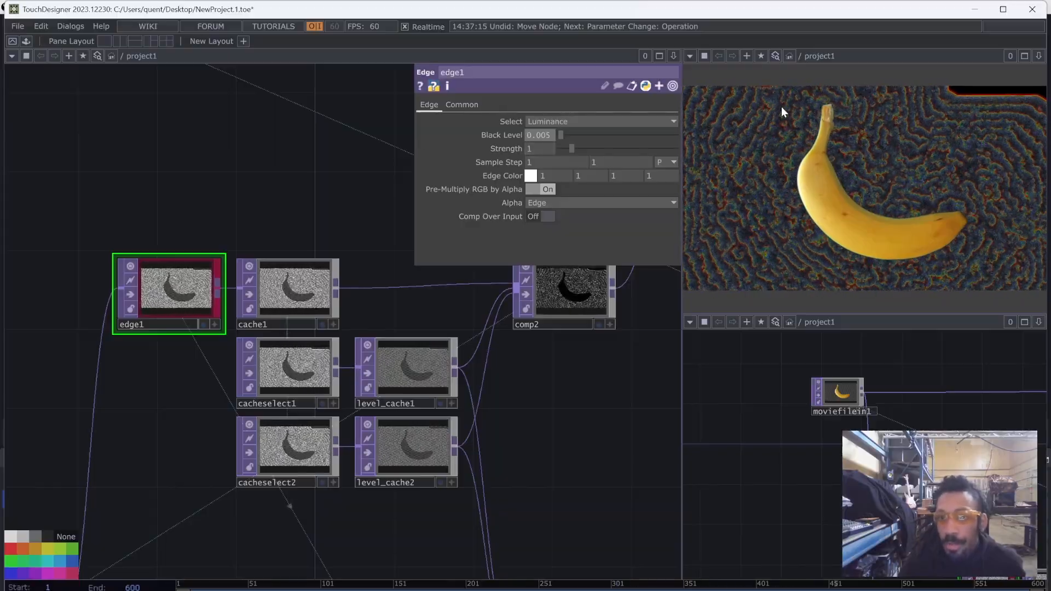
pyautogui.moveTo(564, 135); pyautogui.dragTo(585, 151)
pyautogui.hotkey('ctrl', 'z')
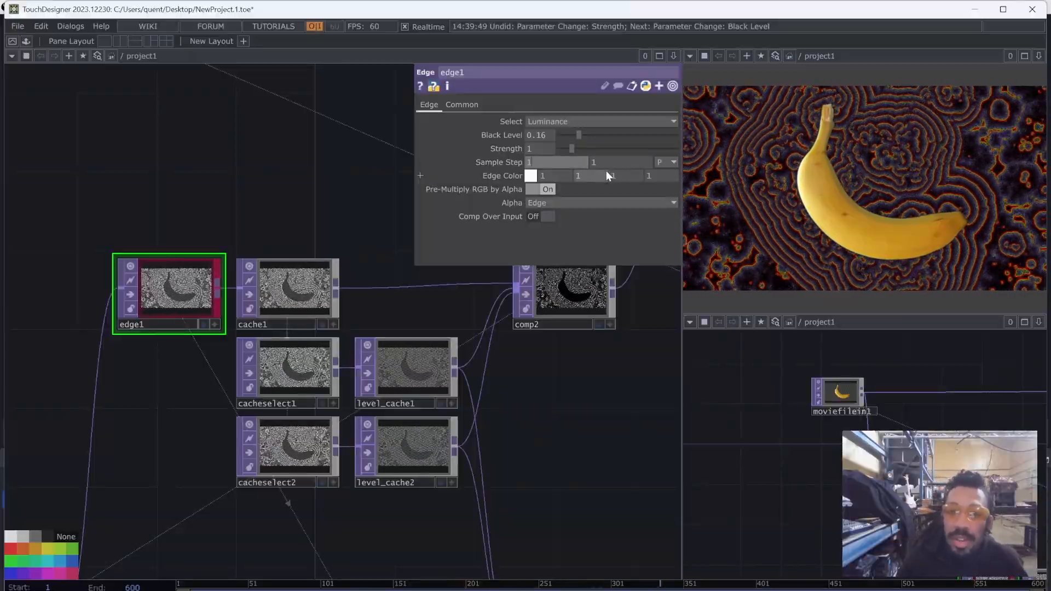
# Try 0.01 for edge1's second Sample Step value, and adjust the Sample Step pair to 1.5 and 0.39
pyautogui.click(601, 163)
pyautogui.write('0.01')
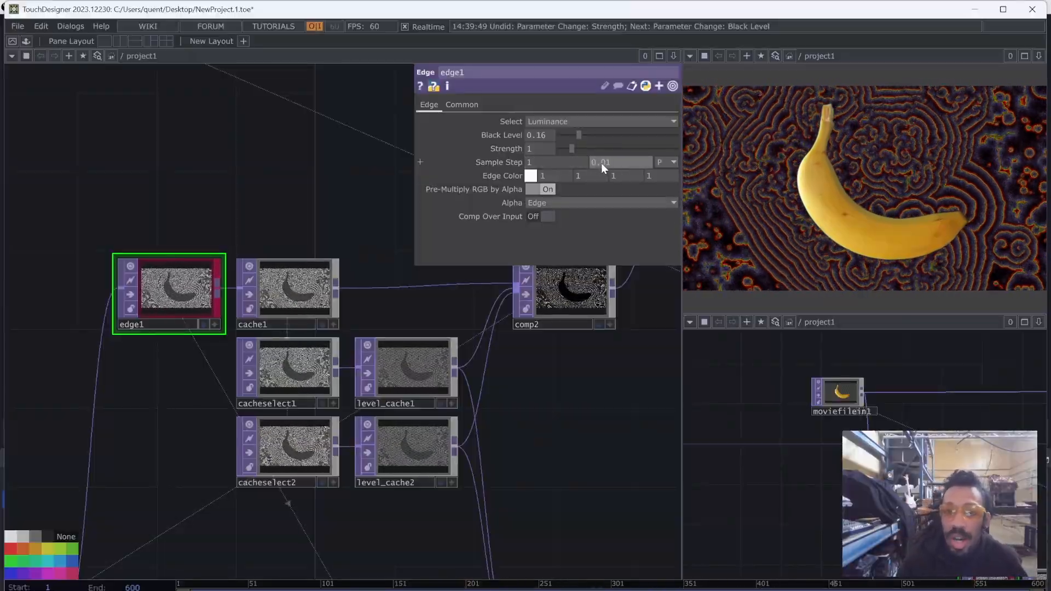
pyautogui.press('Return')
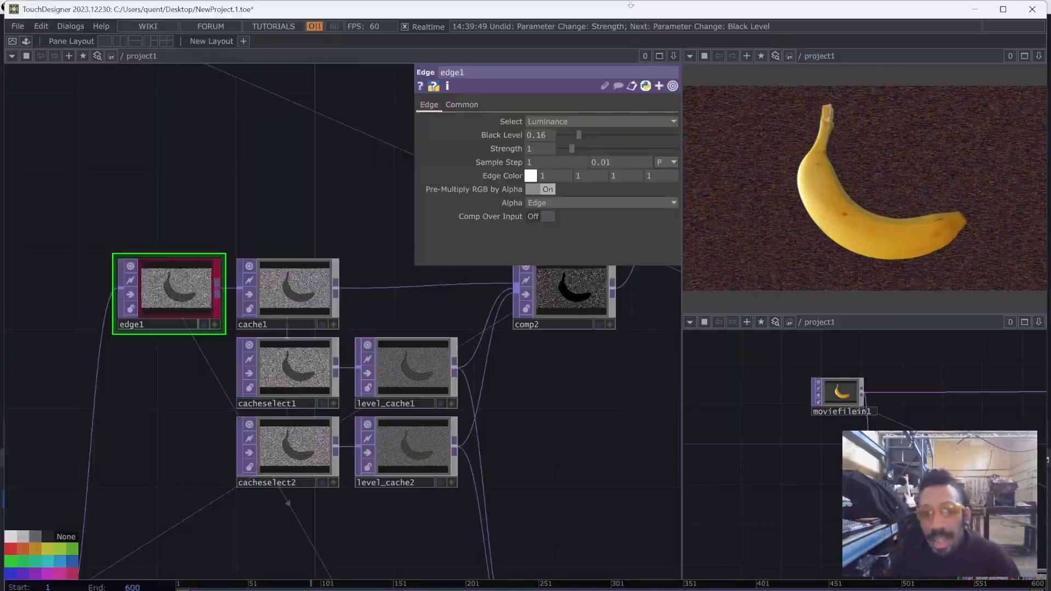
pyautogui.moveTo(639, 159); pyautogui.dragTo(642, 175, button='middle')
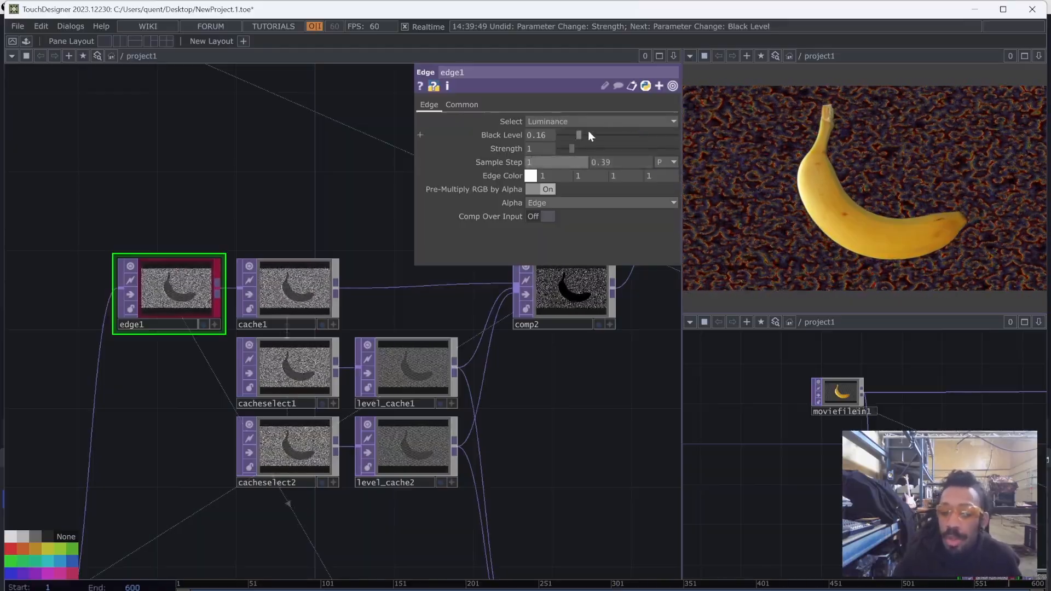
pyautogui.write('.5')
pyautogui.press('Return')
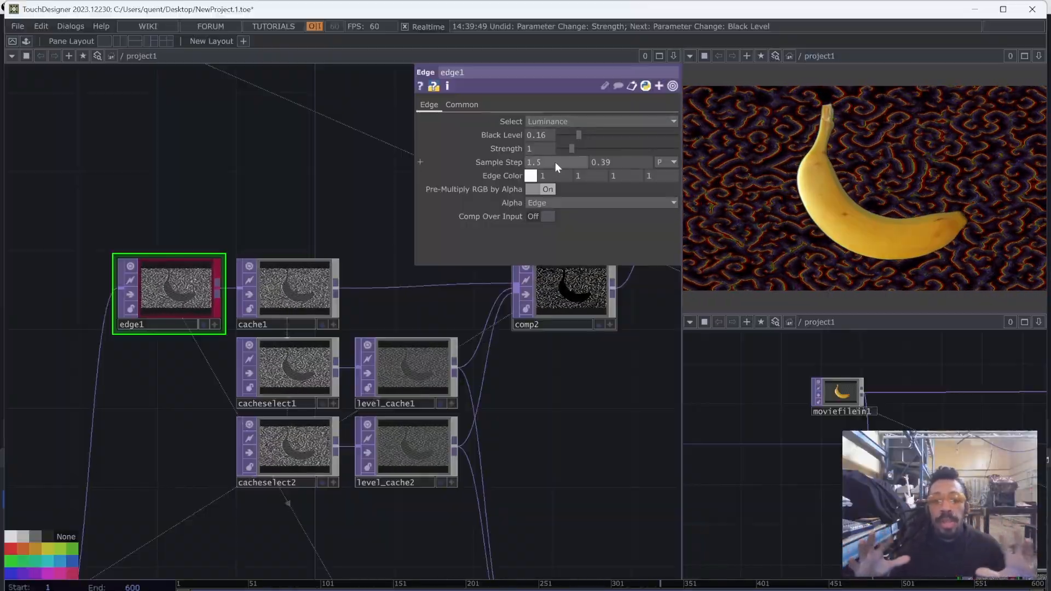
# Try edge1's first Sample Step value at 5, and change the pair to 2 and 1
pyautogui.click(555, 162)
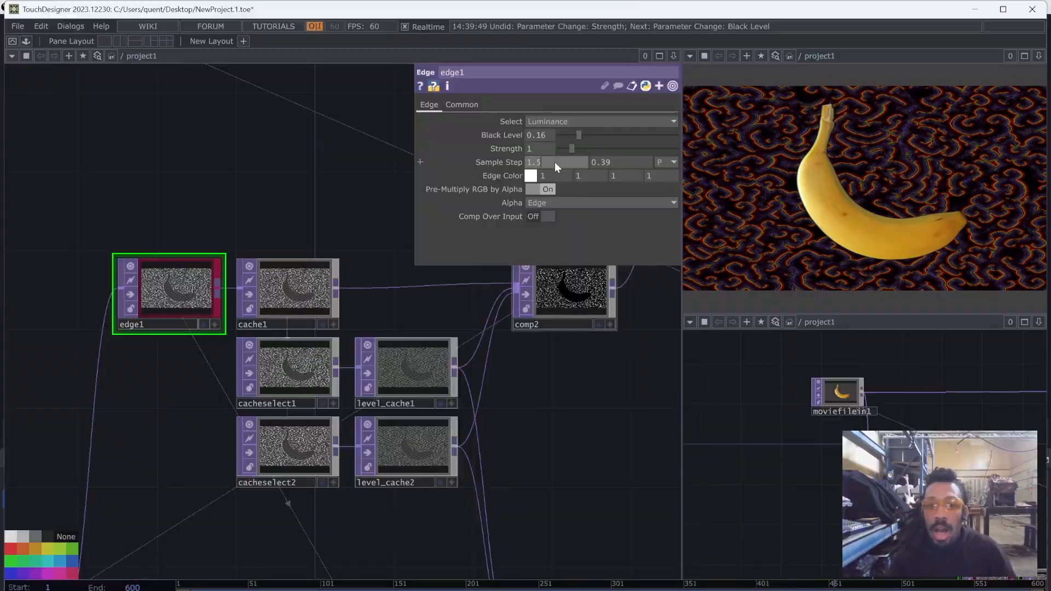
pyautogui.write('5')
pyautogui.press('Return')
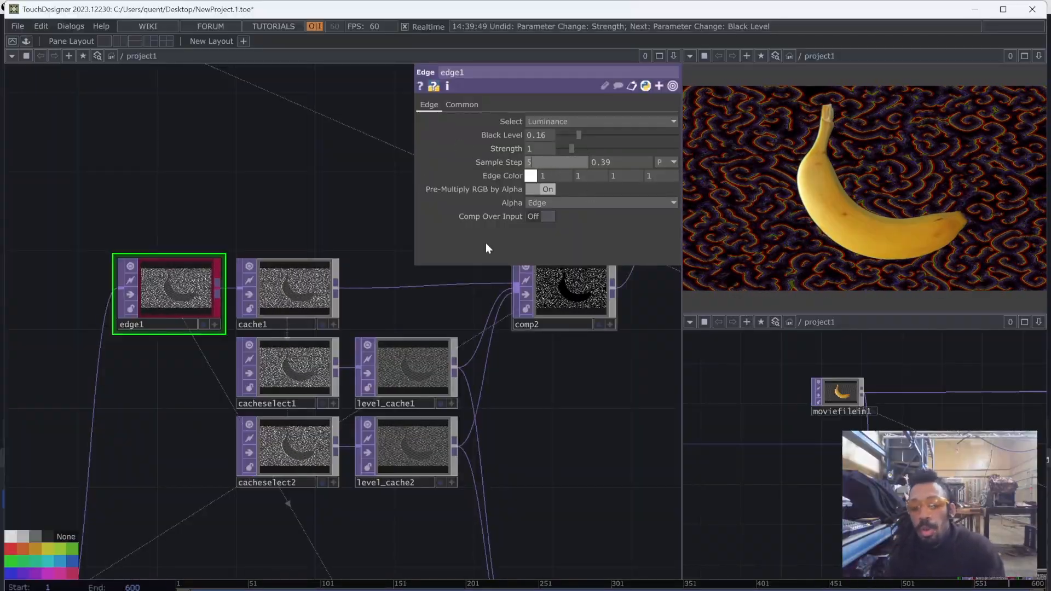
pyautogui.moveTo(542, 389); pyautogui.dragTo(545, 390)
pyautogui.click(532, 163)
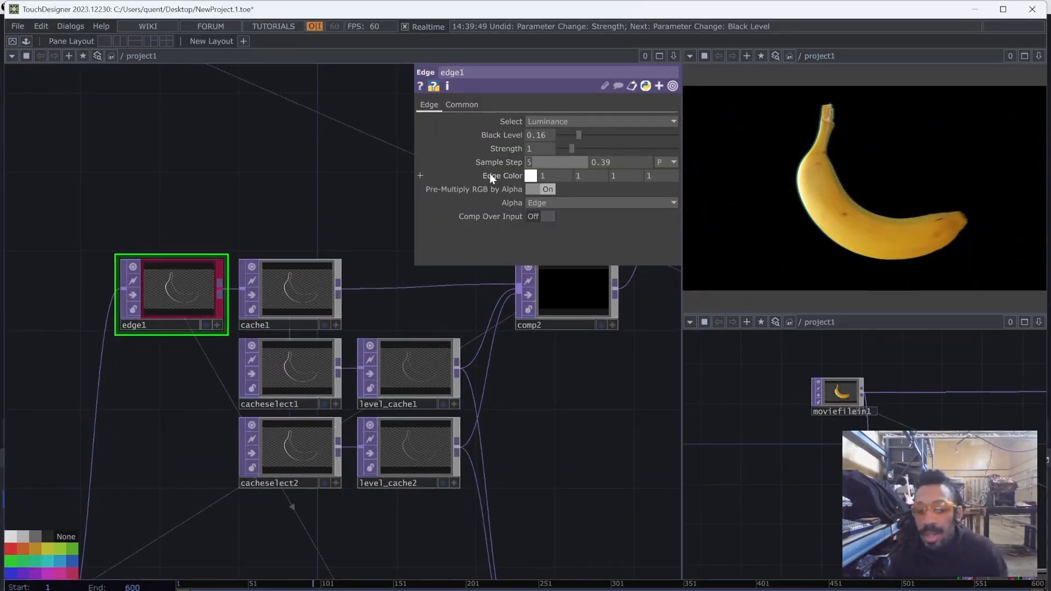
pyautogui.write('2')
pyautogui.press('Return')
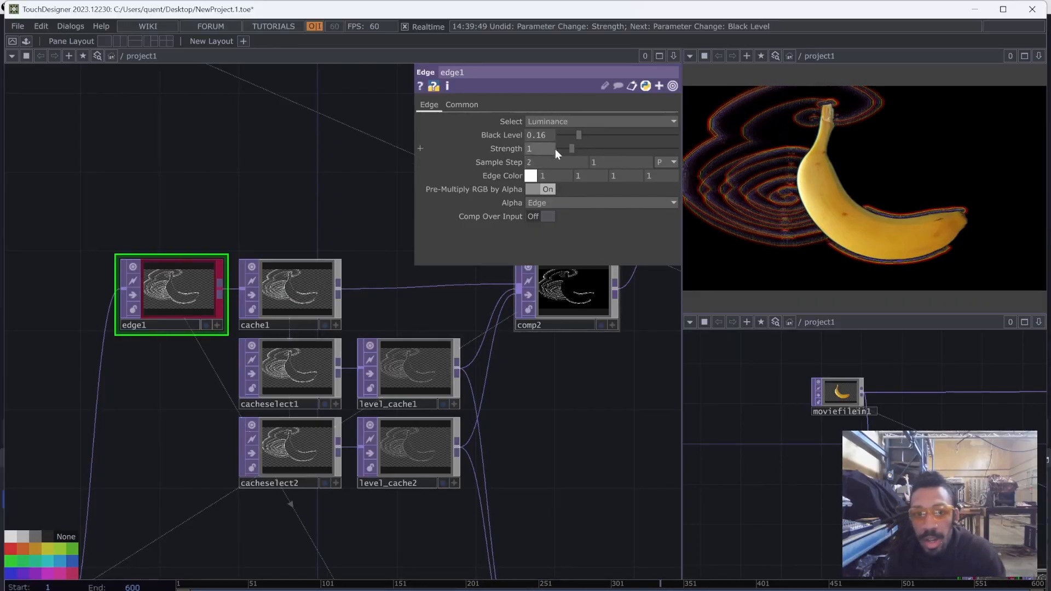
# Increase edge1's first Sample Step value through 2.5 and 3 to 4
pyautogui.click(543, 162)
pyautogui.write('2.5')
pyautogui.press('Return')
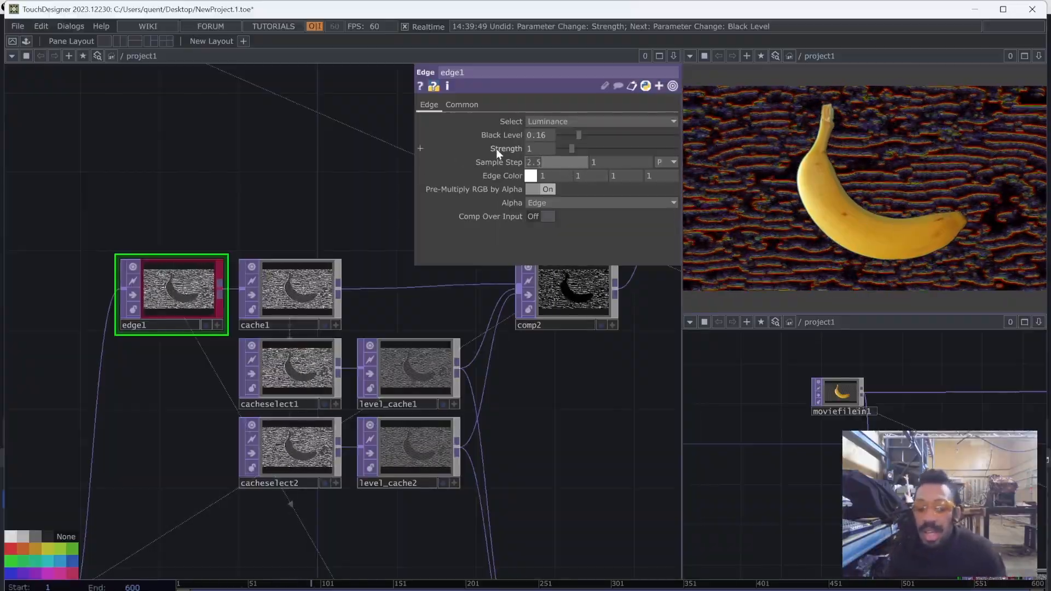
pyautogui.write('3')
pyautogui.press('Return')
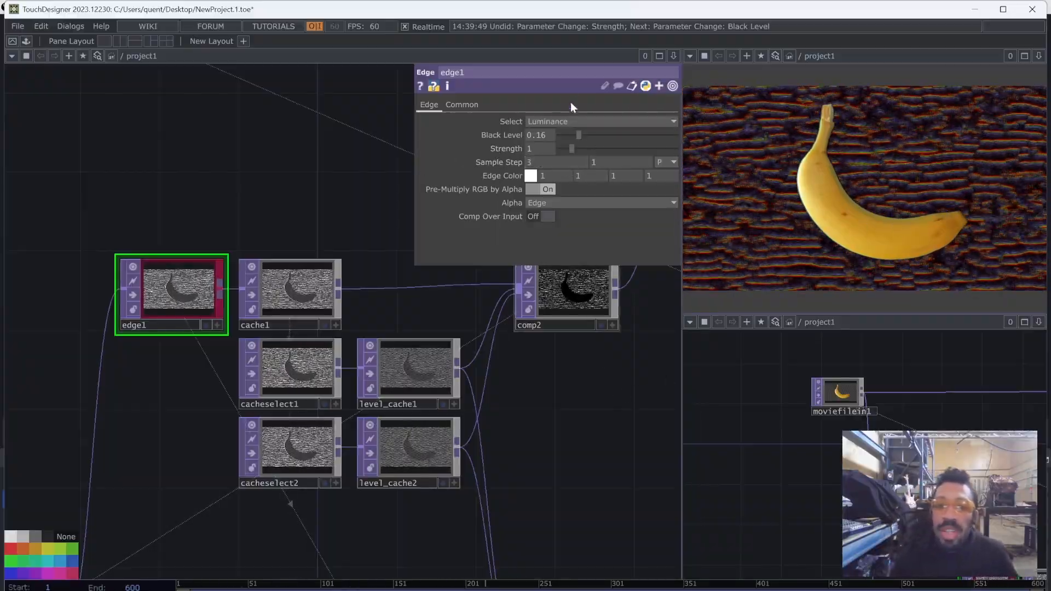
pyautogui.click(534, 160)
pyautogui.write('4')
pyautogui.press('Return')
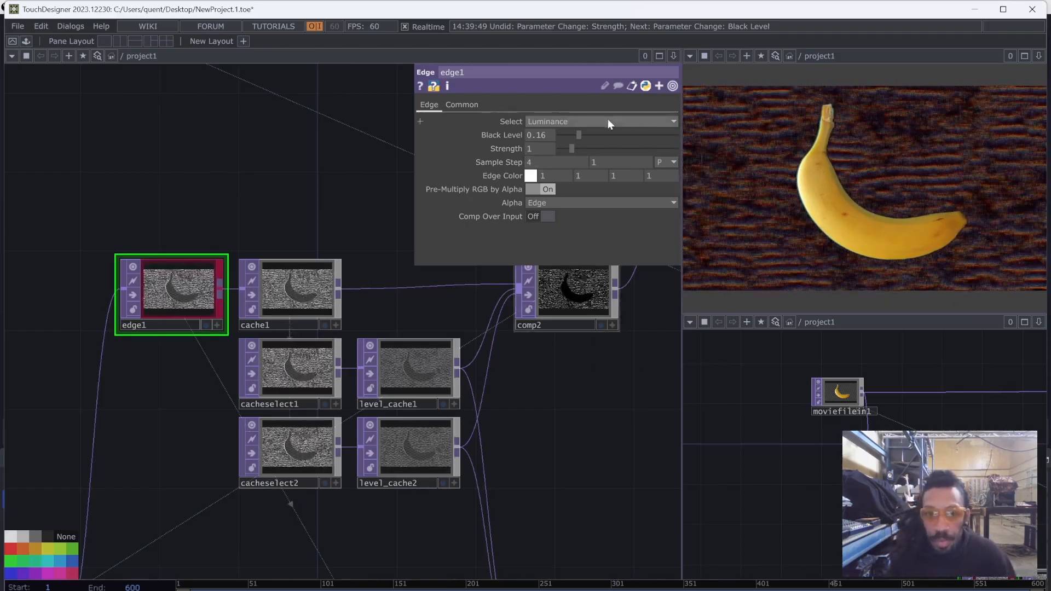
# Raise edge1's Black Level to 0.335
pyautogui.moveTo(574, 134); pyautogui.dragTo(600, 139)
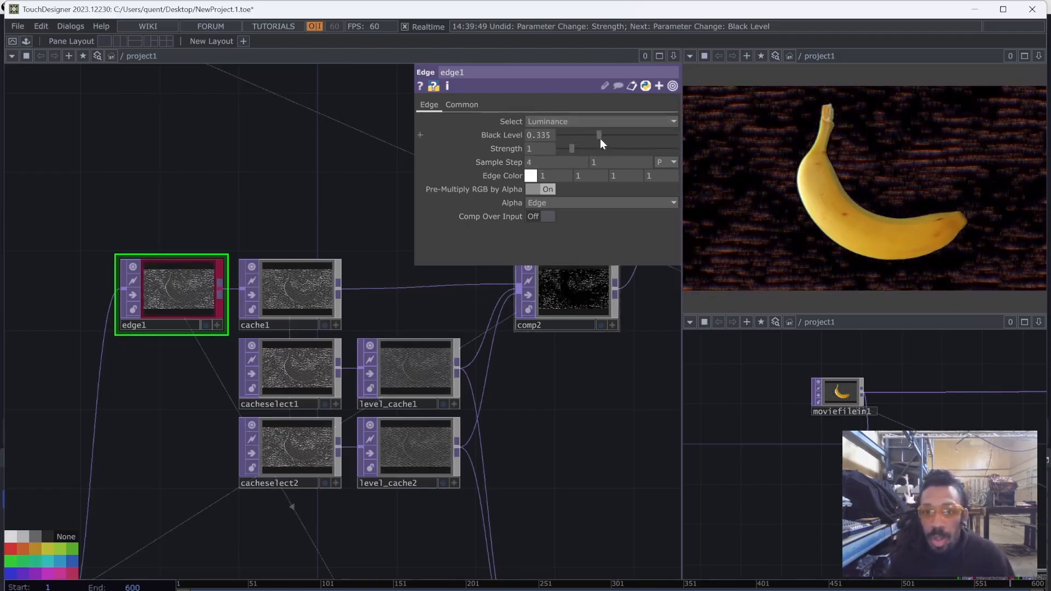
# Insert a Transform TOP directly after moviefilein1, ahead of the rest of the effect network
pyautogui.scroll(-6, 274, 234)
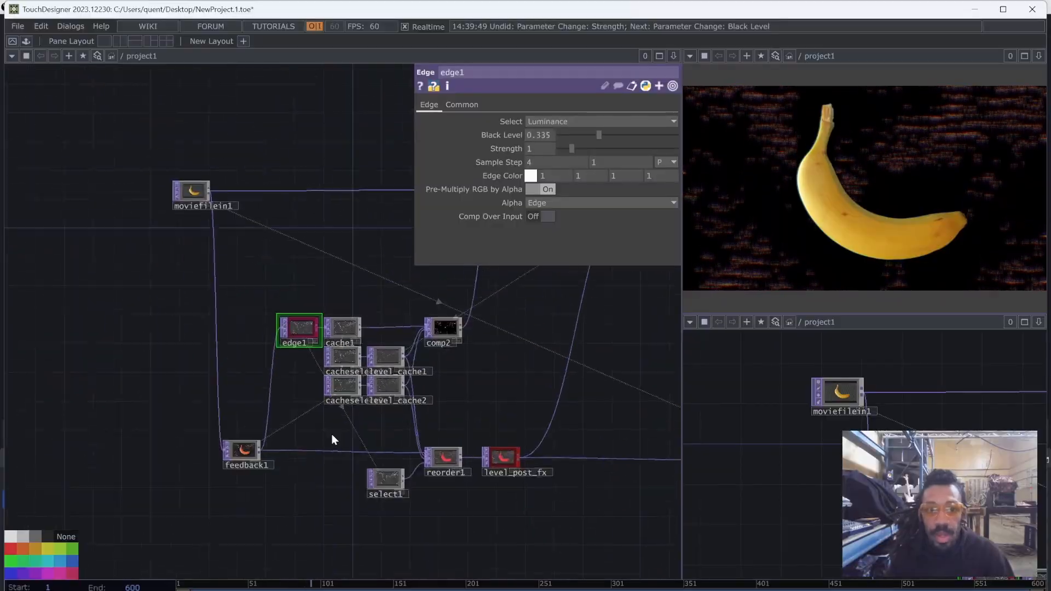
pyautogui.moveTo(332, 435); pyautogui.dragTo(375, 574)
pyautogui.scroll(6, 242, 341)
pyautogui.click(242, 340)
pyautogui.press('Tab')
pyautogui.write('tr')
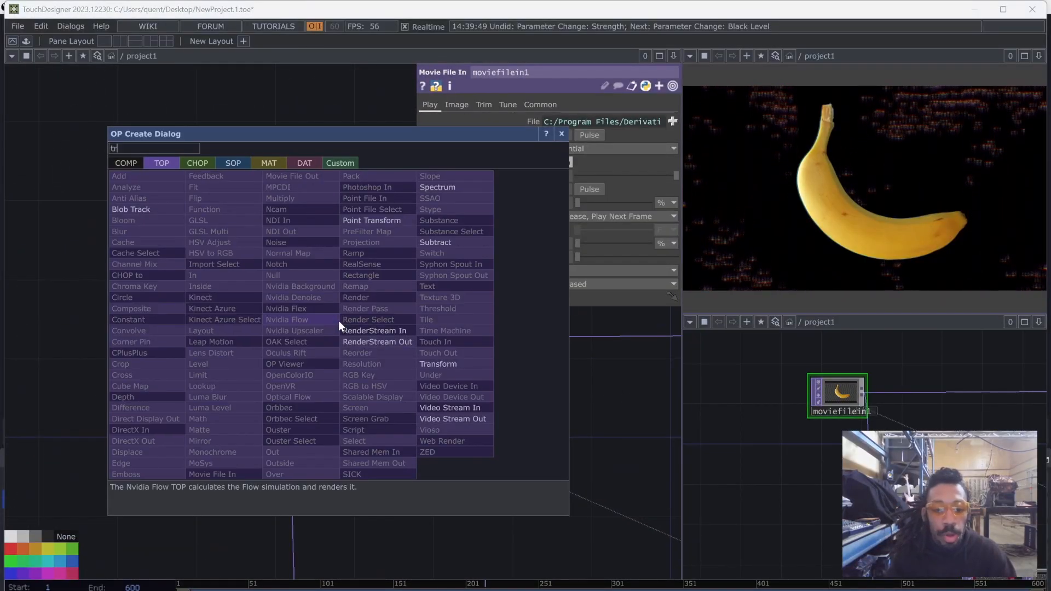
pyautogui.click(438, 364)
pyautogui.click(387, 343)
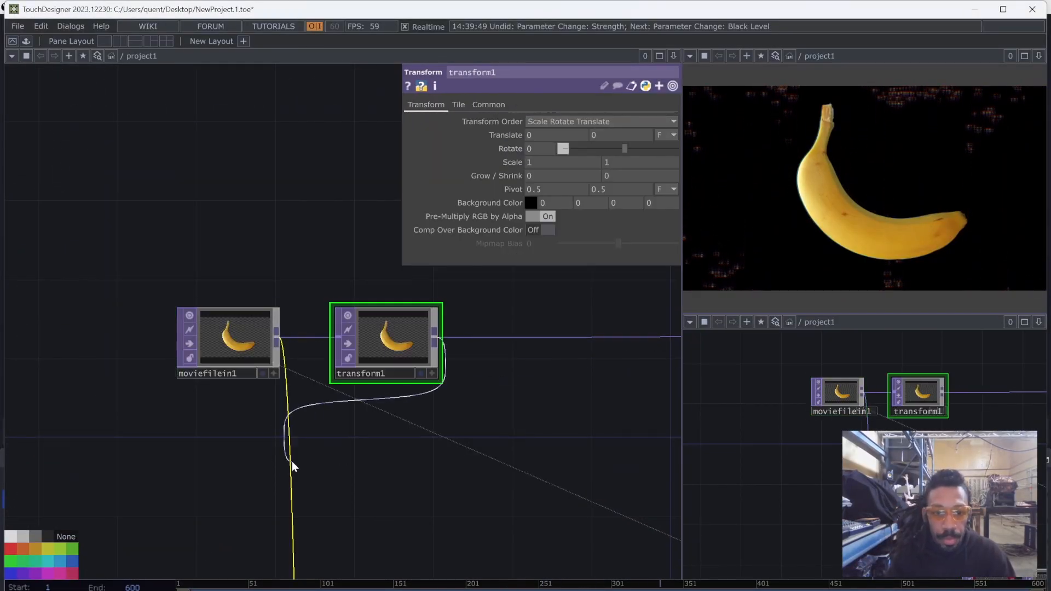
# Feed transform1's output into the feedback branch in place of moviefilein1, and shift both nodes away from the downstream network
pyautogui.moveTo(291, 472); pyautogui.dragTo(292, 471)
pyautogui.scroll(-3, 299, 450)
pyautogui.moveTo(265, 374); pyautogui.dragTo(96, 373)
pyautogui.moveTo(360, 364); pyautogui.dragTo(178, 365)
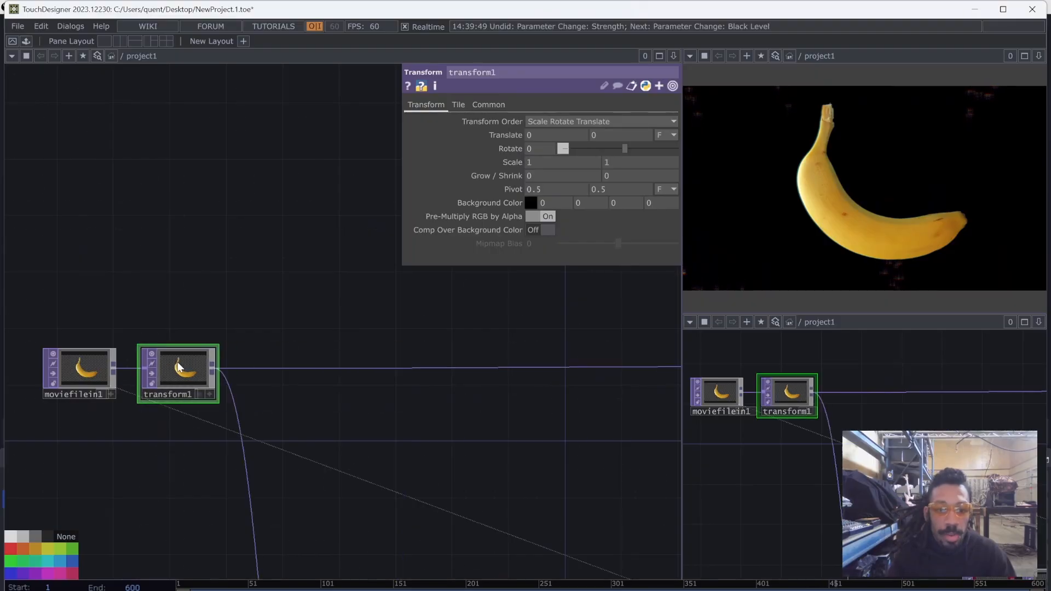
# Animate transform1's Rotate parameter with the expression math.sin(absTime.seconds*2)*180
pyautogui.moveTo(531, 151); pyautogui.dragTo(448, 142)
pyautogui.write('ma')
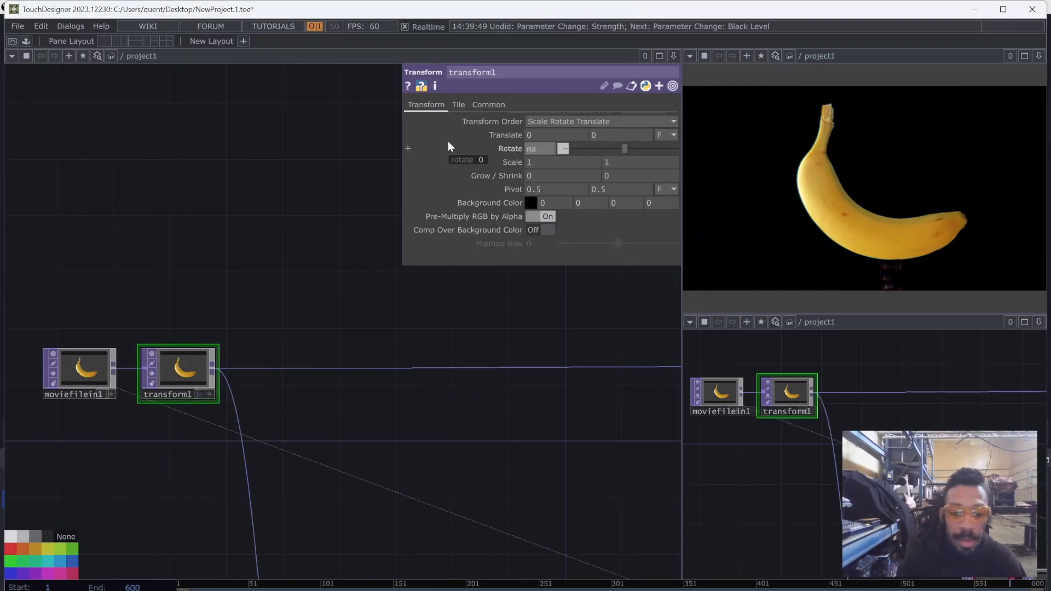
pyautogui.write('th.sin')
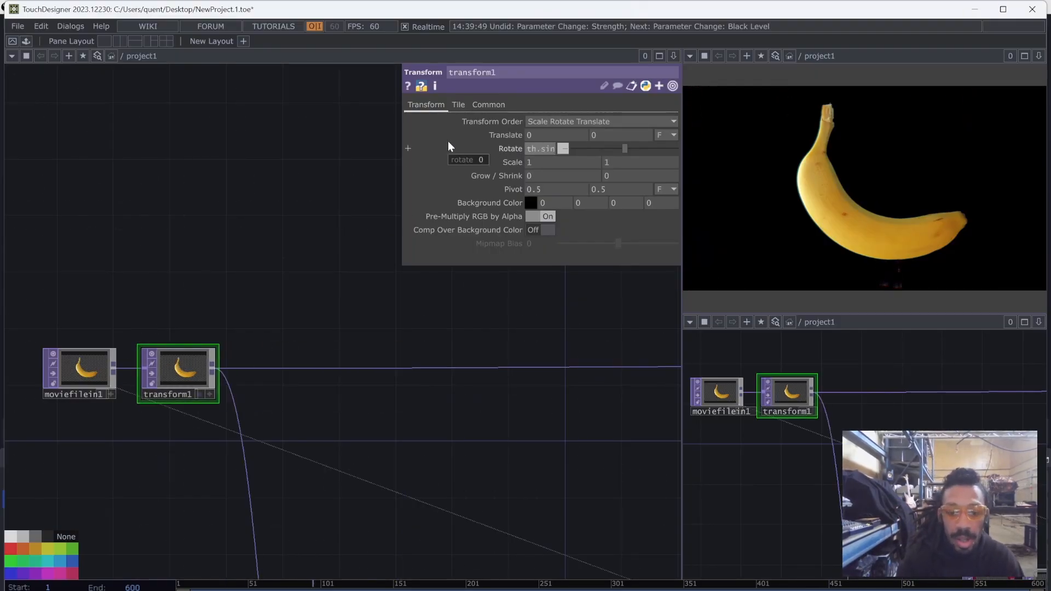
pyautogui.write('(absTime')
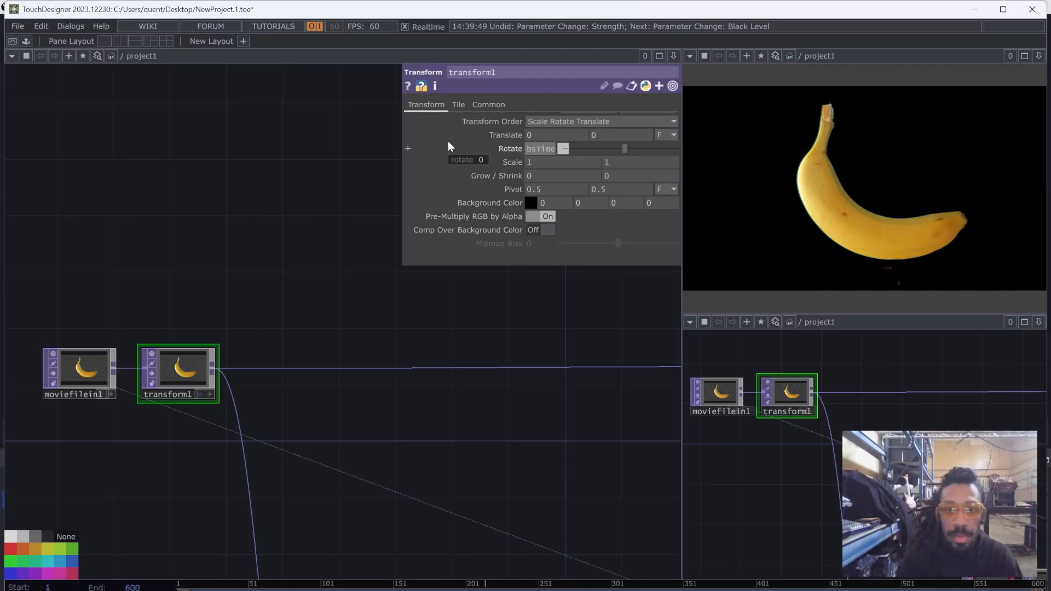
pyautogui.write('.seconds*0')
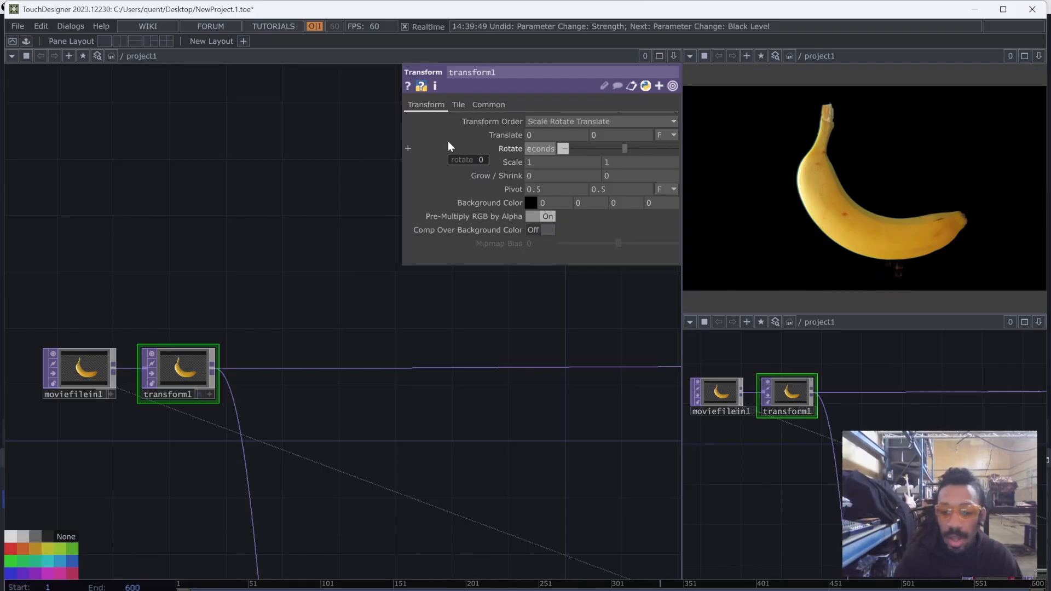
pyautogui.press('BackSpace')
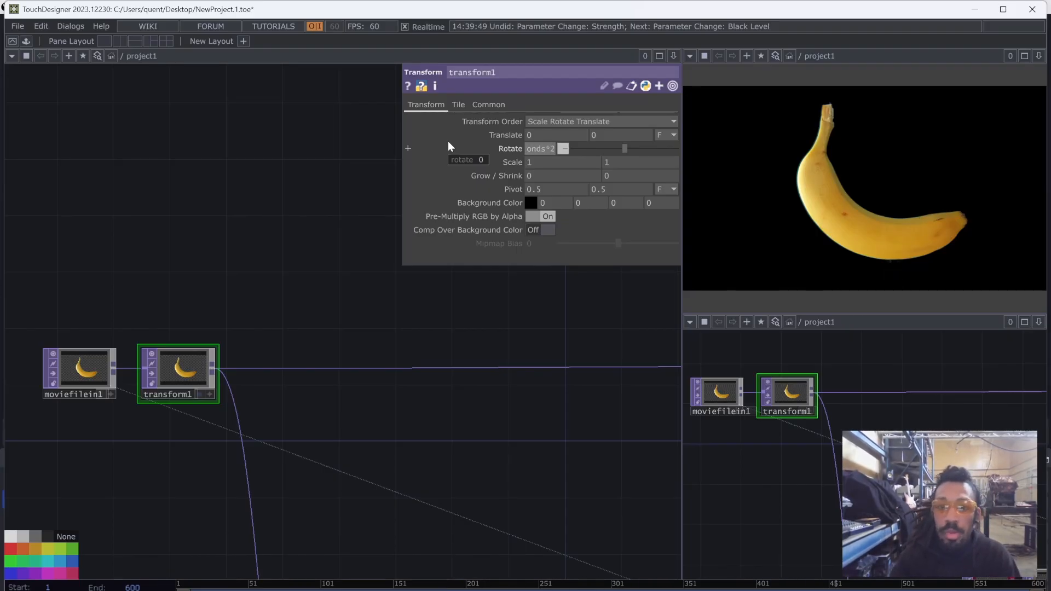
pyautogui.write('2)*3')
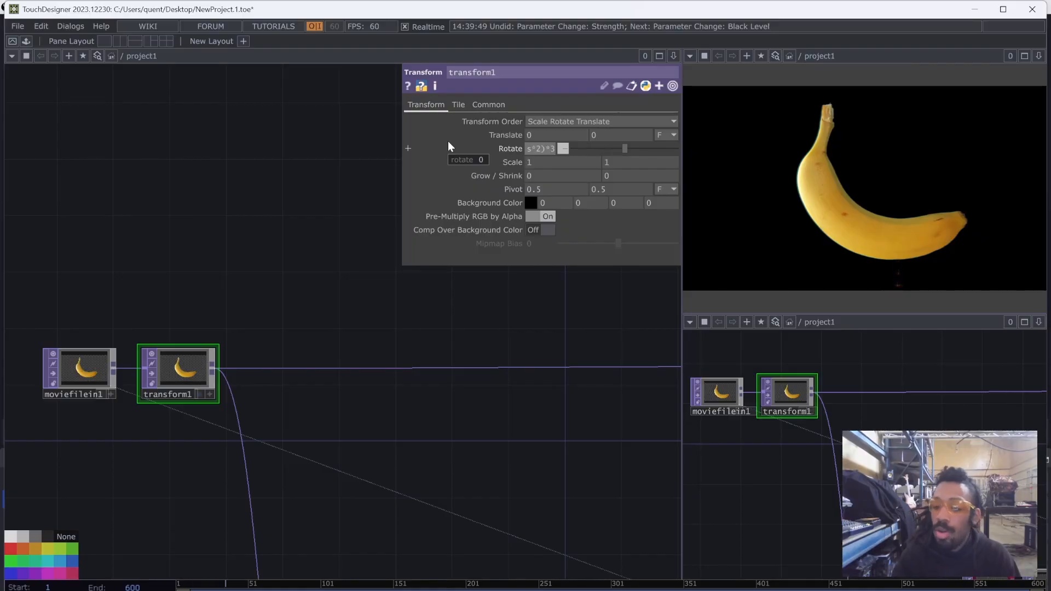
pyautogui.press('BackSpace')
pyautogui.write('180')
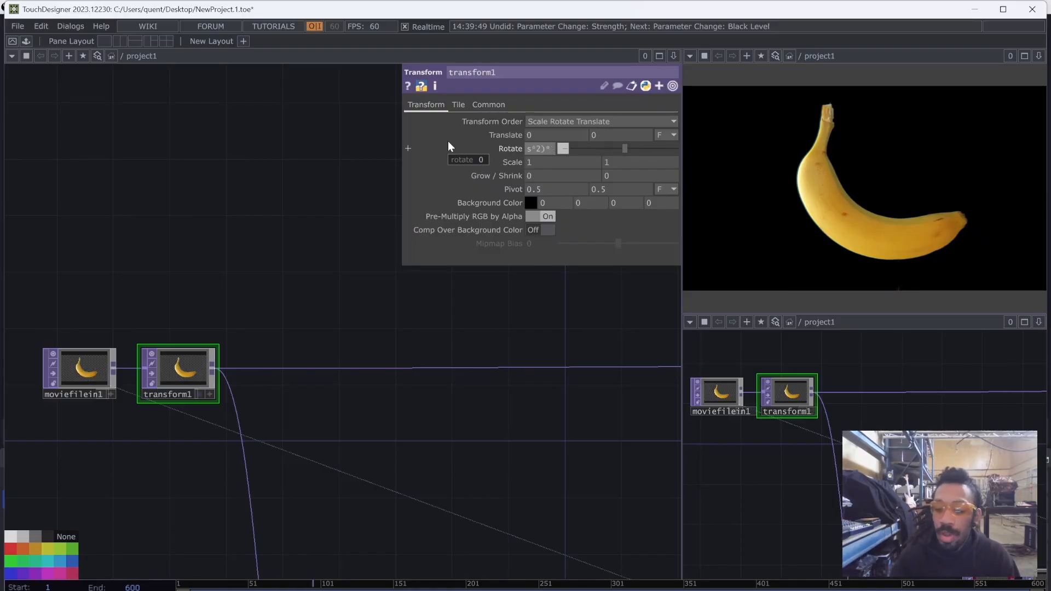
pyautogui.press('Return')
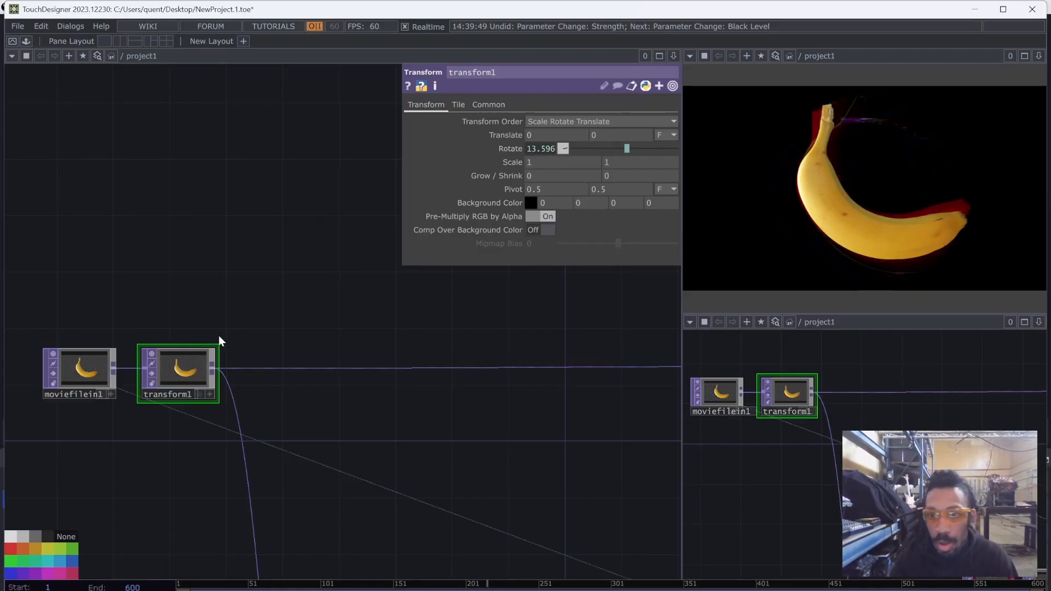
# Change the source TOP of select2 to transform1 so the overlaid image follows the rotation
pyautogui.scroll(-5, 189, 389)
pyautogui.scroll(4, 475, 512)
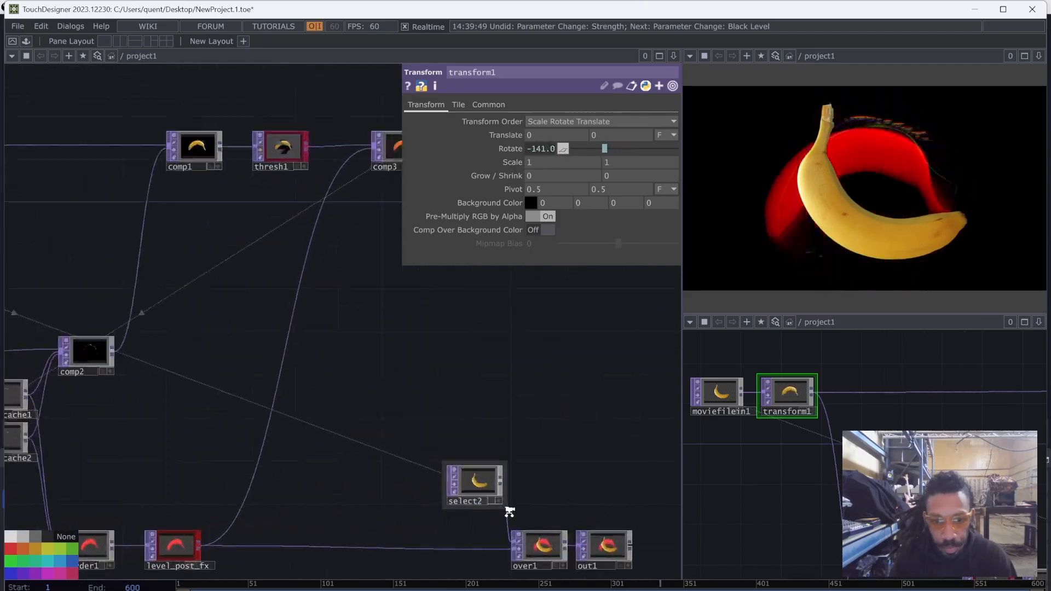
pyautogui.click(477, 486)
pyautogui.scroll(-4, 377, 467)
pyautogui.scroll(4, 230, 345)
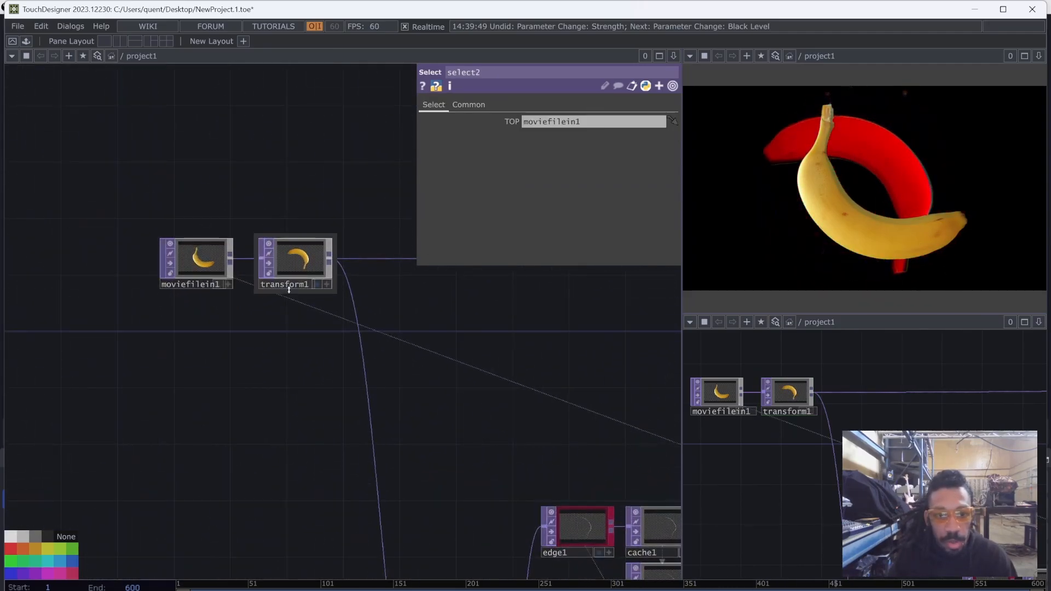
pyautogui.moveTo(433, 440); pyautogui.dragTo(155, 344)
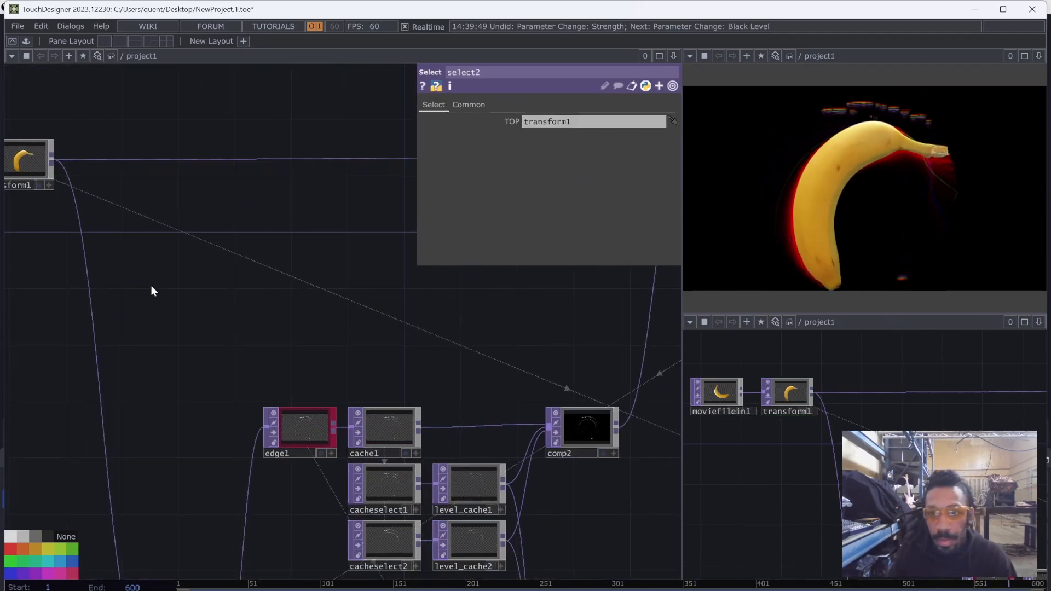
# Lower edge1's Black Level to 0.261
pyautogui.scroll(-4, 151, 287)
pyautogui.scroll(2, 244, 361)
pyautogui.scroll(5, 211, 390)
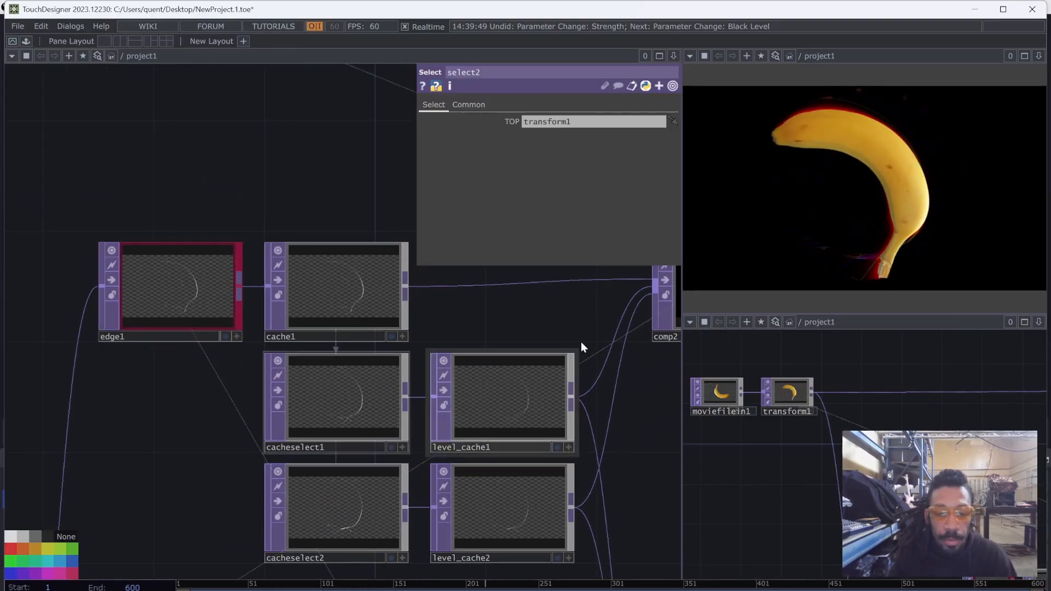
pyautogui.scroll(-3, 287, 390)
pyautogui.click(224, 332)
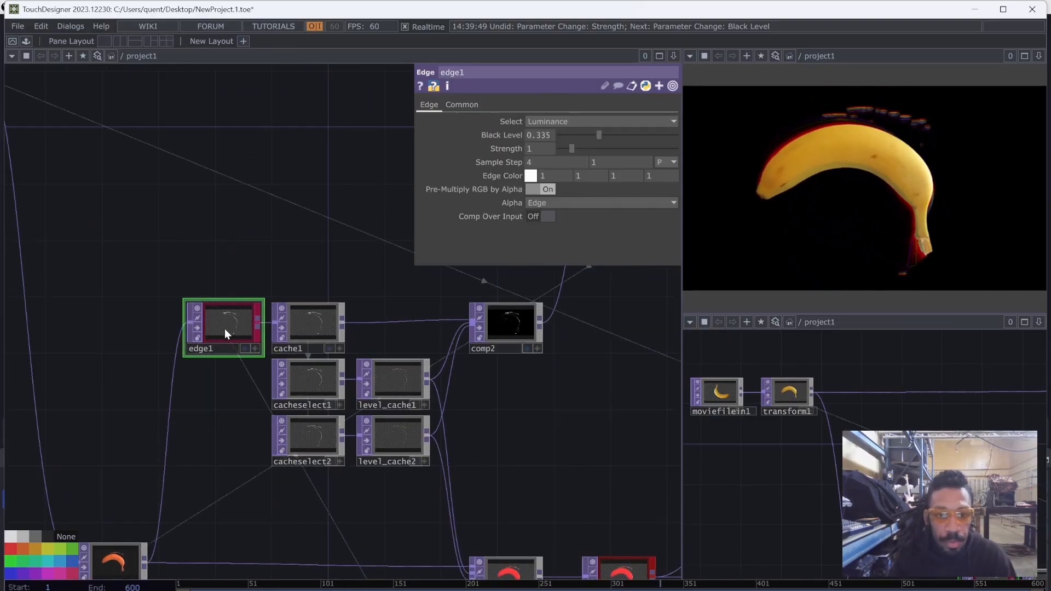
pyautogui.scroll(3, 225, 331)
pyautogui.moveTo(596, 139); pyautogui.dragTo(593, 139)
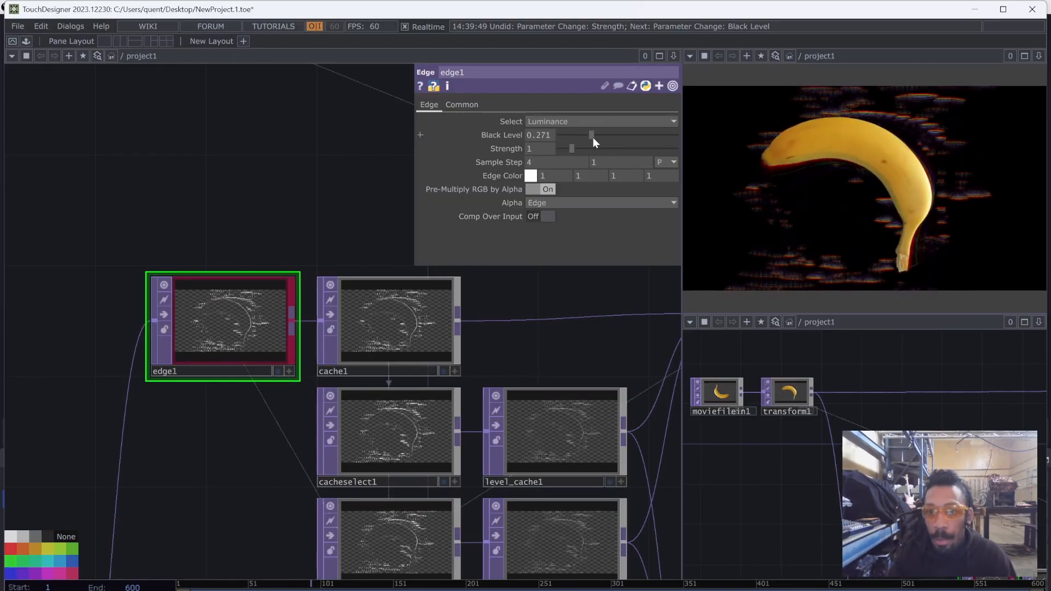
pyautogui.moveTo(593, 137); pyautogui.dragTo(589, 136)
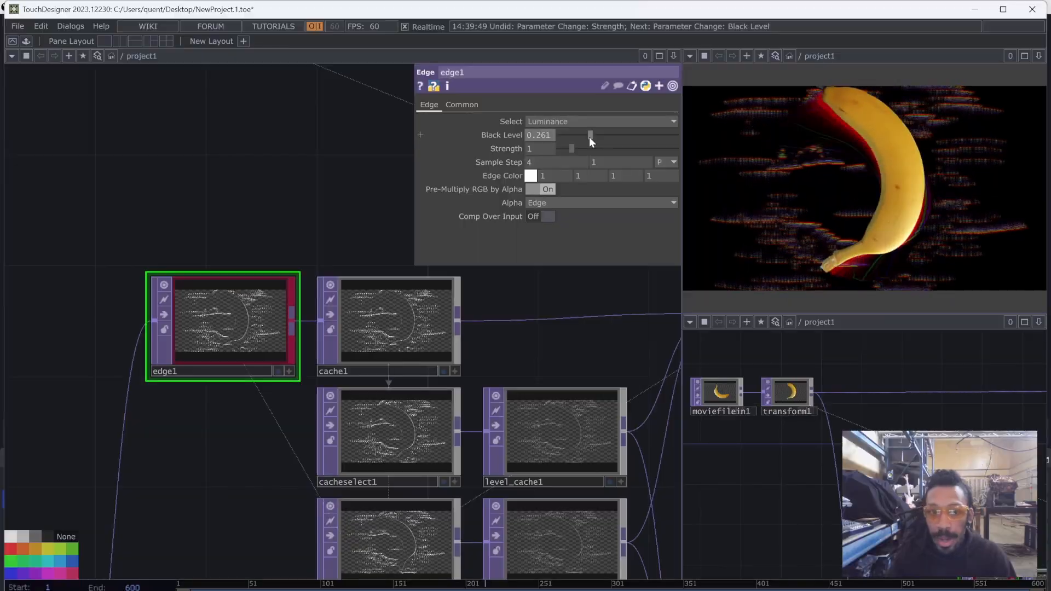
# Set edge1's first Sample Step value to 1
pyautogui.scroll(-3, 219, 298)
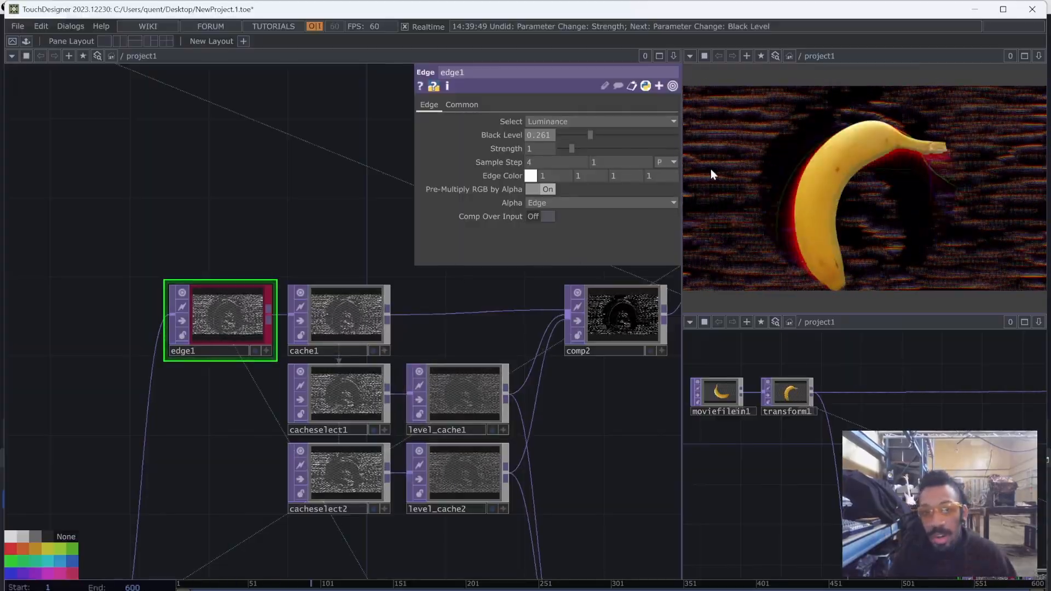
pyautogui.click(419, 164)
pyautogui.moveTo(179, 192); pyautogui.dragTo(184, 199)
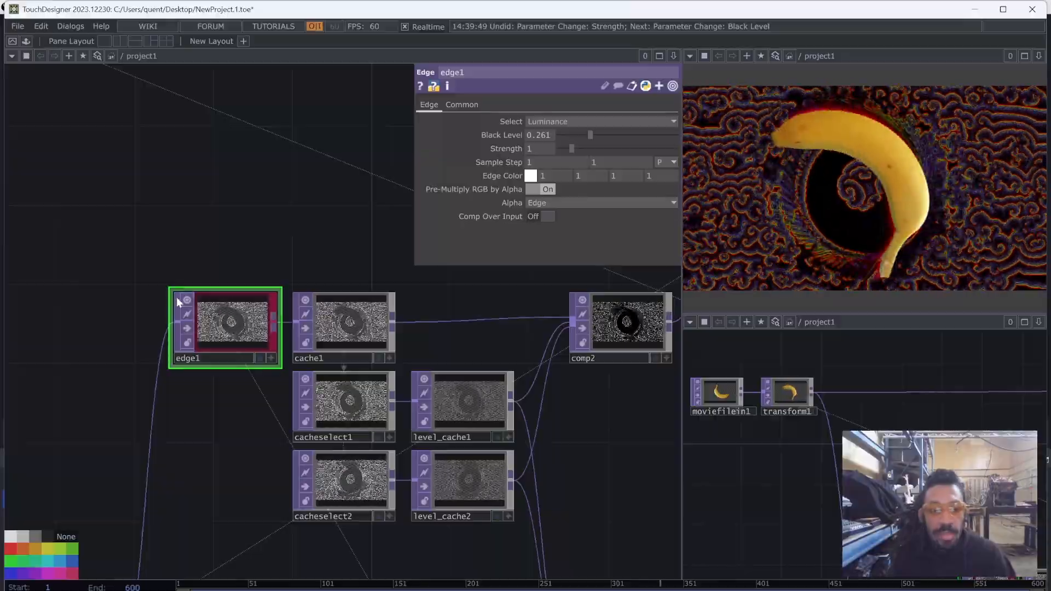
# Try an Opacity of 0.842 on level_cache1, and undo the change
pyautogui.click(503, 416)
pyautogui.scroll(4, 502, 424)
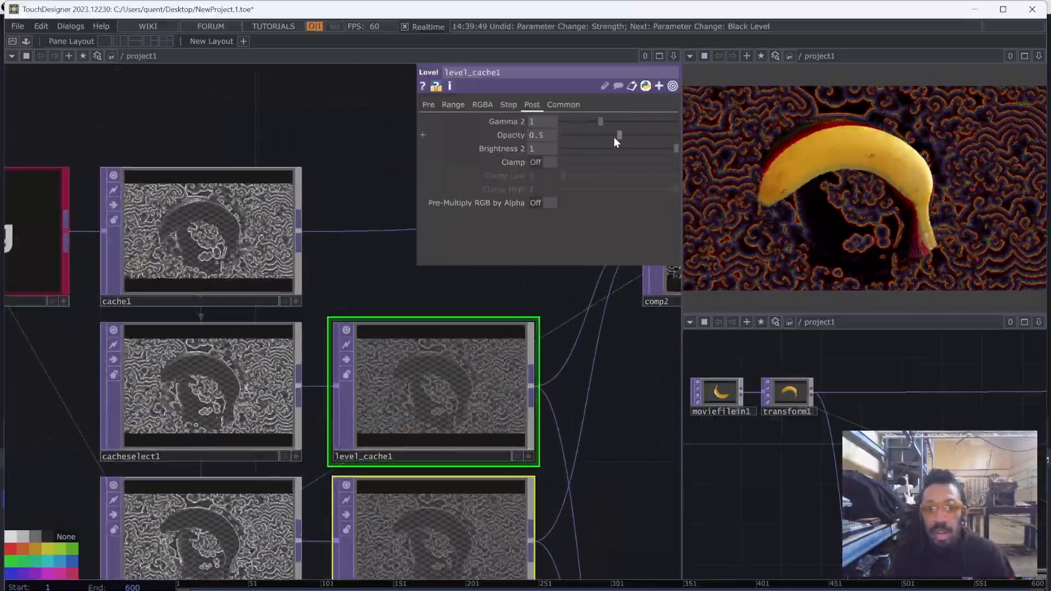
pyautogui.moveTo(614, 140); pyautogui.dragTo(661, 146)
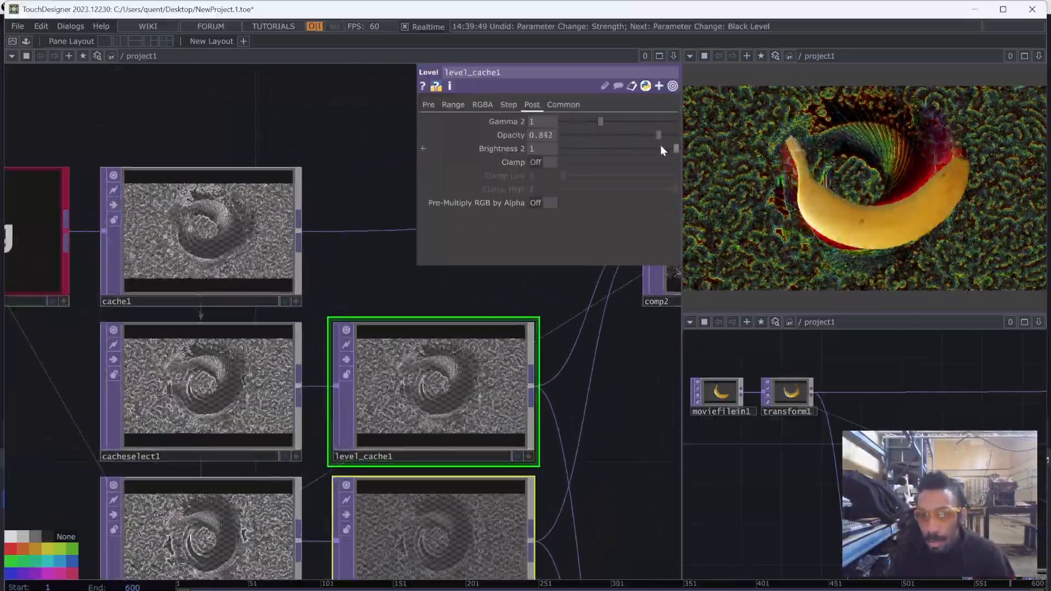
pyautogui.hotkey('ctrl', 'z')
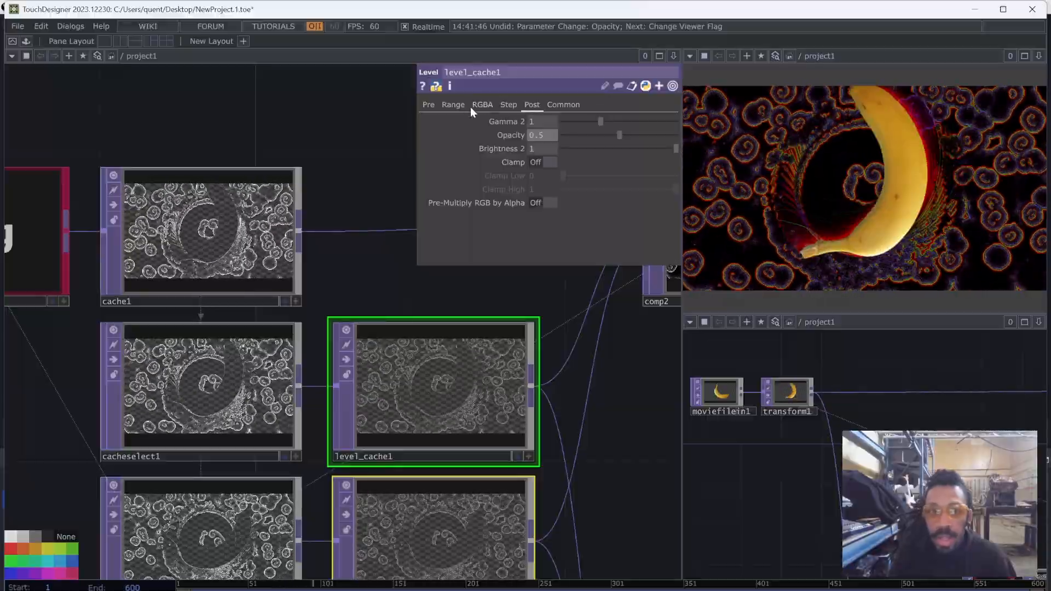
# Experiment with level_cache1's RGBA channel limits, lowering High G and High B to tint the cached edges purple
pyautogui.click(428, 105)
pyautogui.click(454, 105)
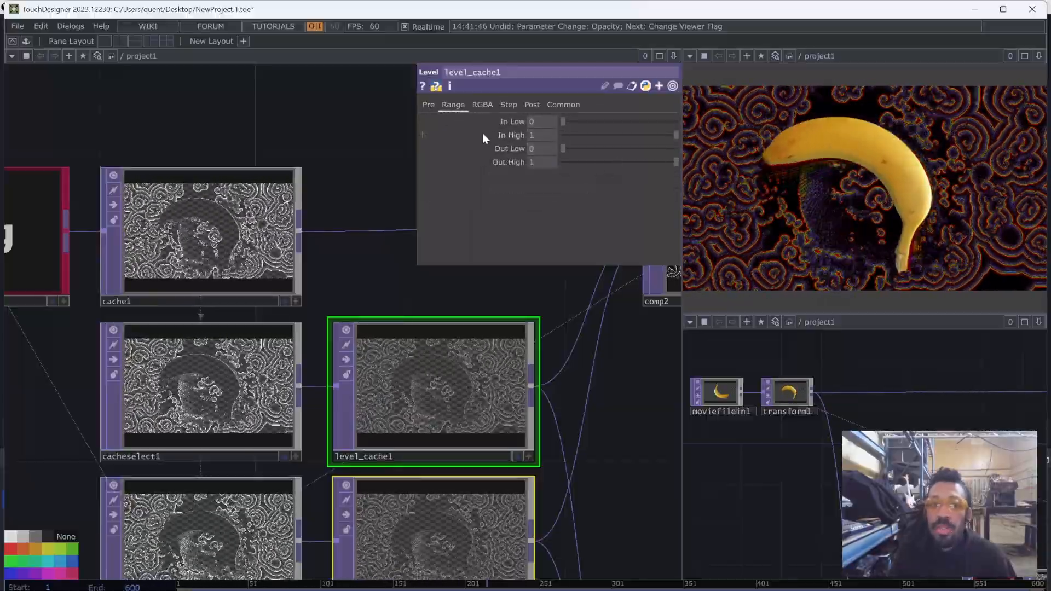
pyautogui.click(483, 105)
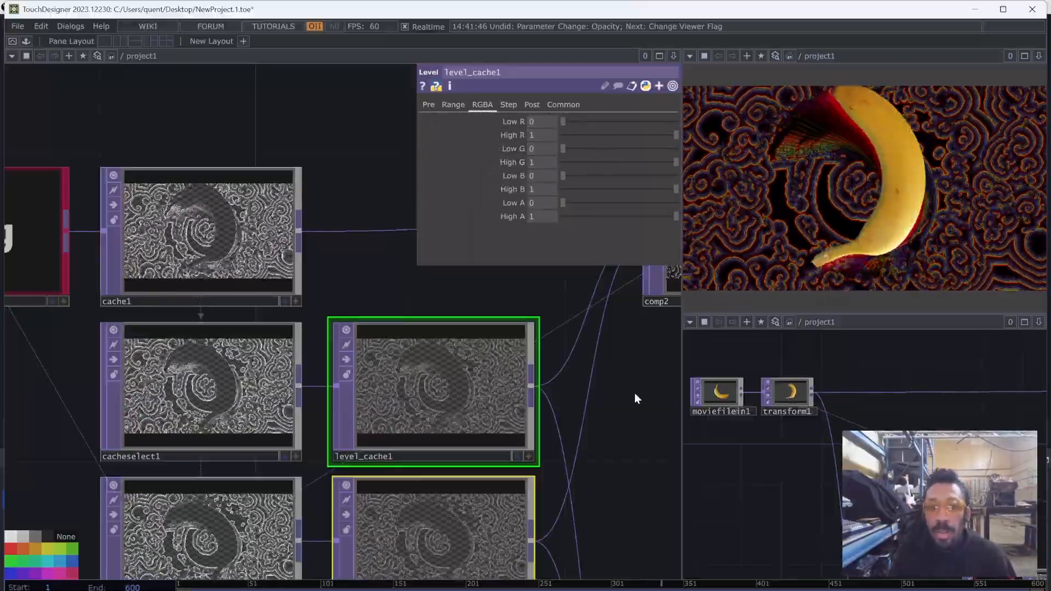
pyautogui.moveTo(635, 395); pyautogui.dragTo(627, 393)
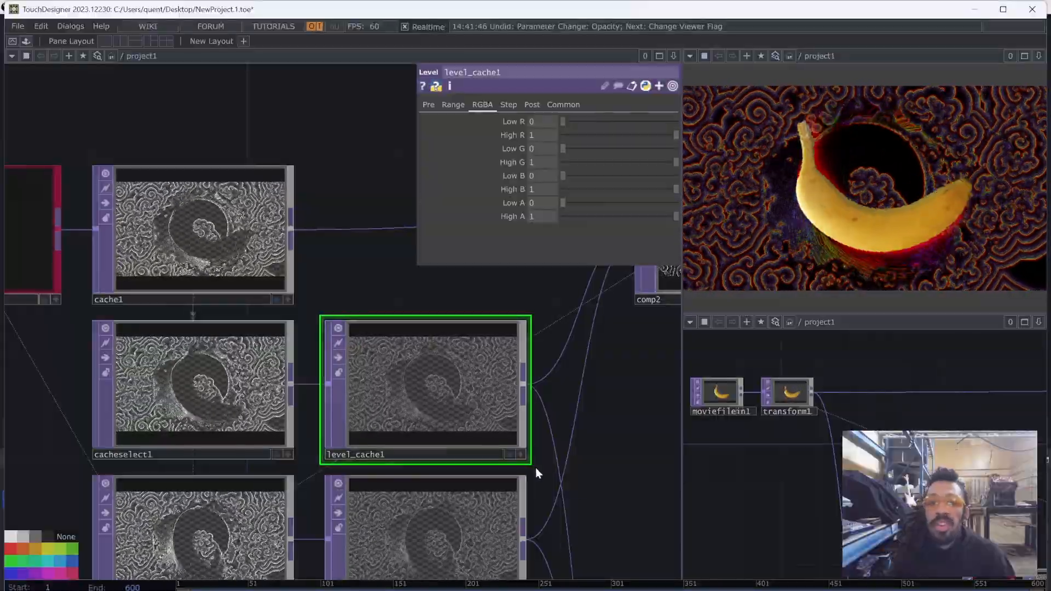
pyautogui.moveTo(676, 134); pyautogui.dragTo(763, 187)
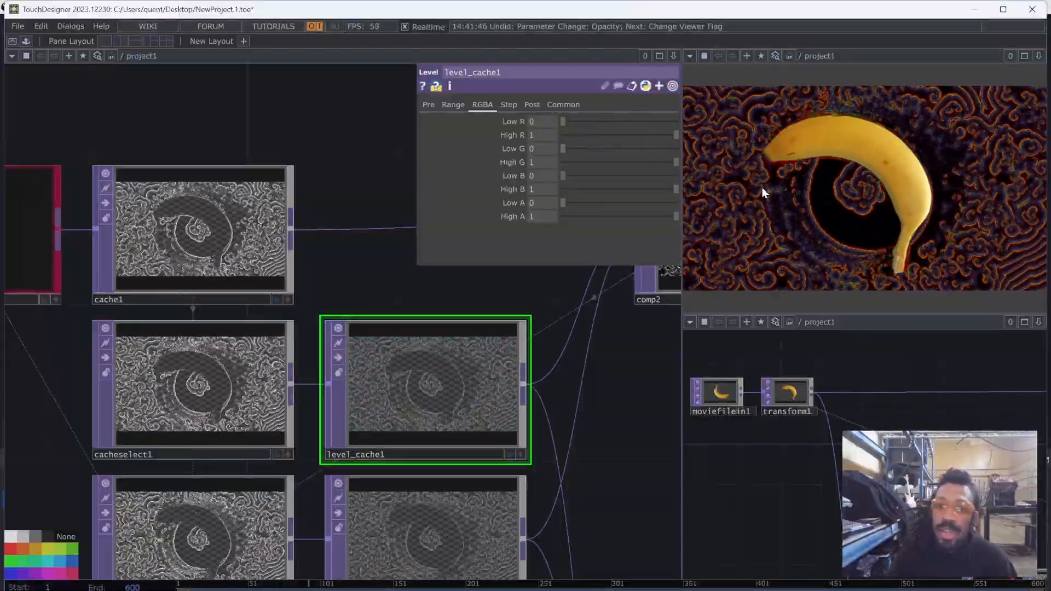
pyautogui.moveTo(564, 127)
pyautogui.mouseDown()
pyautogui.moveTo(626, 129)
pyautogui.moveTo(545, 125)
pyautogui.mouseUp()
pyautogui.moveTo(676, 163); pyautogui.dragTo(599, 164)
pyautogui.moveTo(676, 189); pyautogui.dragTo(635, 190)
# Try level_cache2's RGBA channel limits and set its Low A to 0.375
pyautogui.click(468, 505)
pyautogui.moveTo(566, 149); pyautogui.dragTo(479, 160)
pyautogui.moveTo(565, 204); pyautogui.dragTo(703, 219)
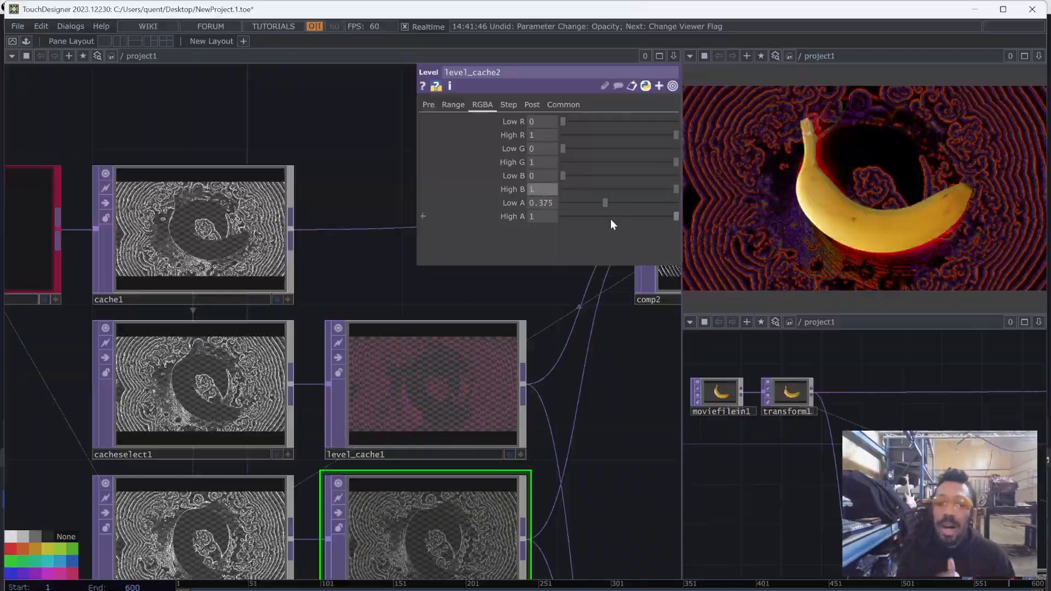
pyautogui.scroll(-8, 425, 366)
pyautogui.scroll(1, 575, 454)
pyautogui.moveTo(605, 512); pyautogui.dragTo(408, 469)
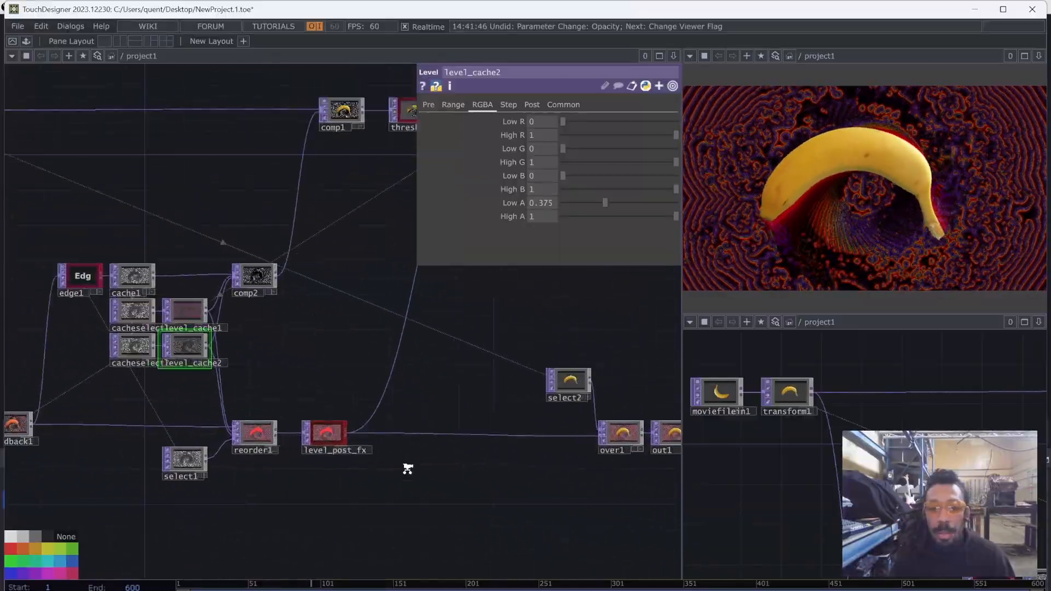
pyautogui.scroll(5, 394, 460)
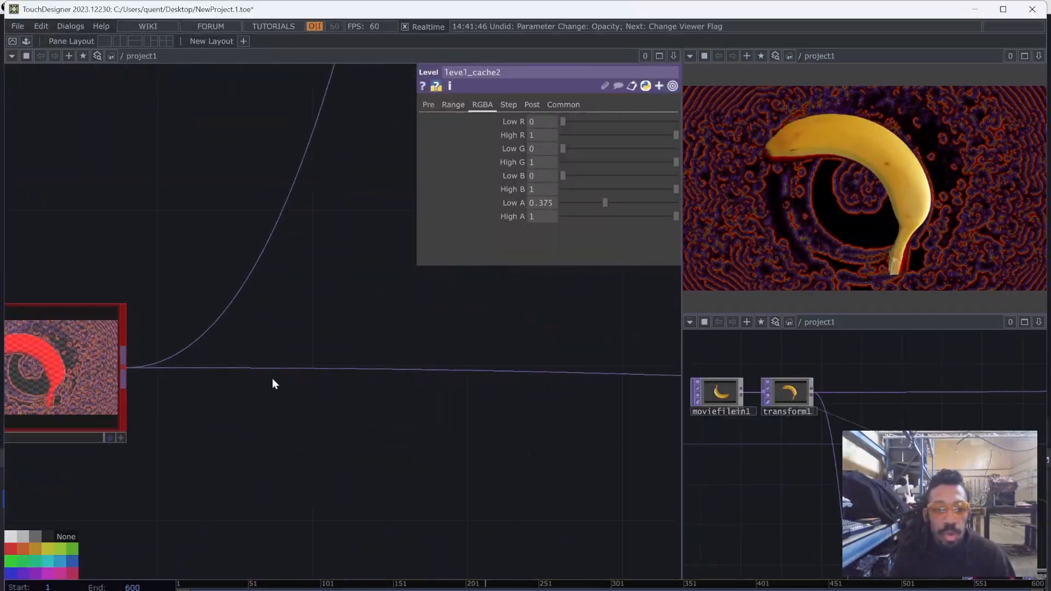
pyautogui.rightClick(278, 368)
pyautogui.click(277, 369)
pyautogui.rightClick(290, 371)
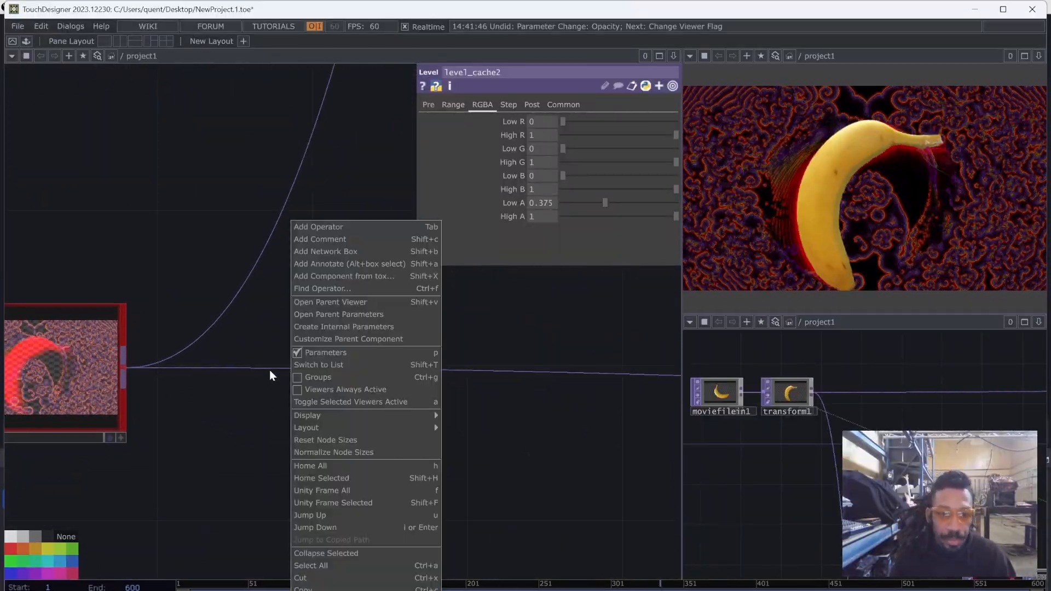
pyautogui.click(269, 370)
pyautogui.rightClick(269, 366)
pyautogui.click(307, 346)
pyautogui.write('hsv')
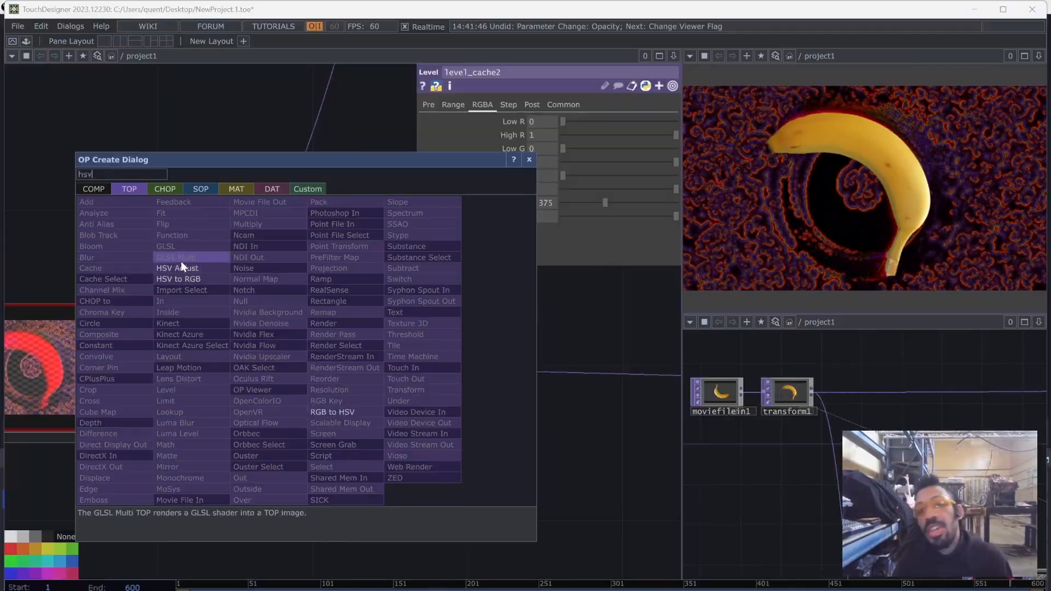
pyautogui.click(534, 159)
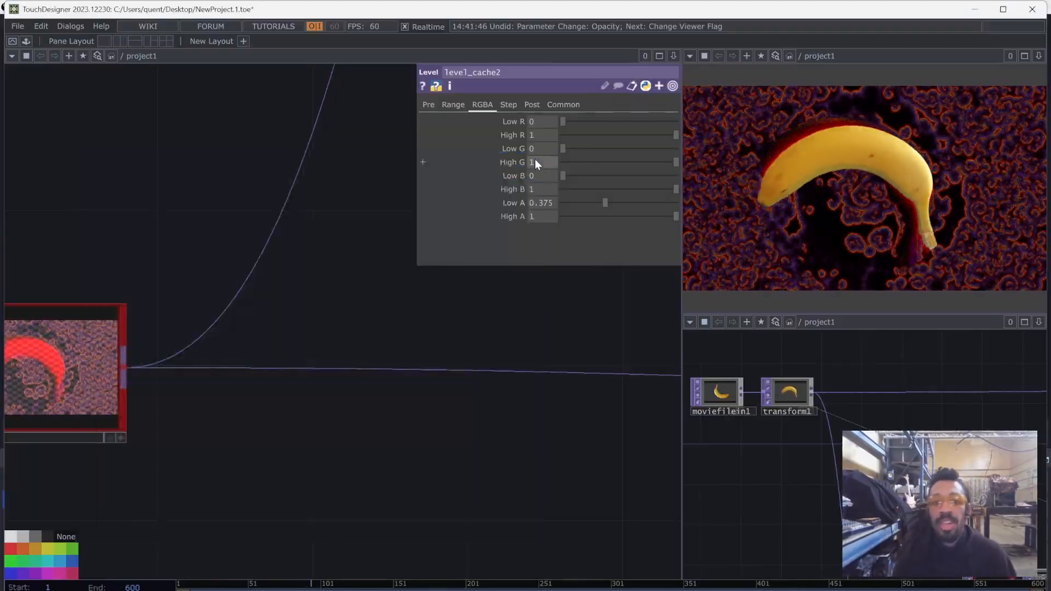
# Examine the network around reorder1 and level_post_fx, and show level_post_fx's parameters
pyautogui.scroll(-4, 229, 386)
pyautogui.scroll(2, 172, 389)
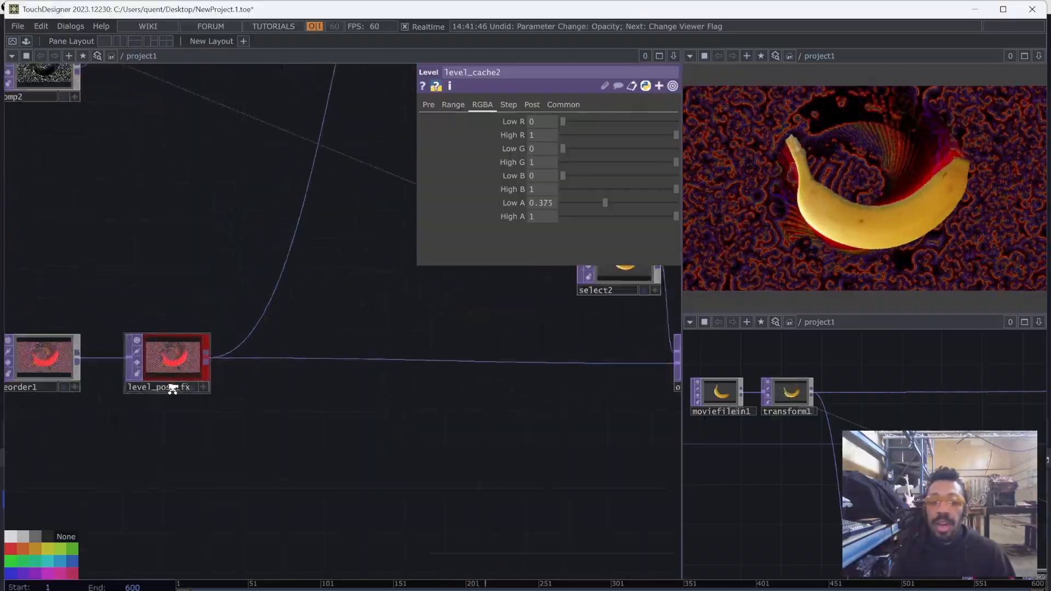
pyautogui.scroll(-5, 277, 449)
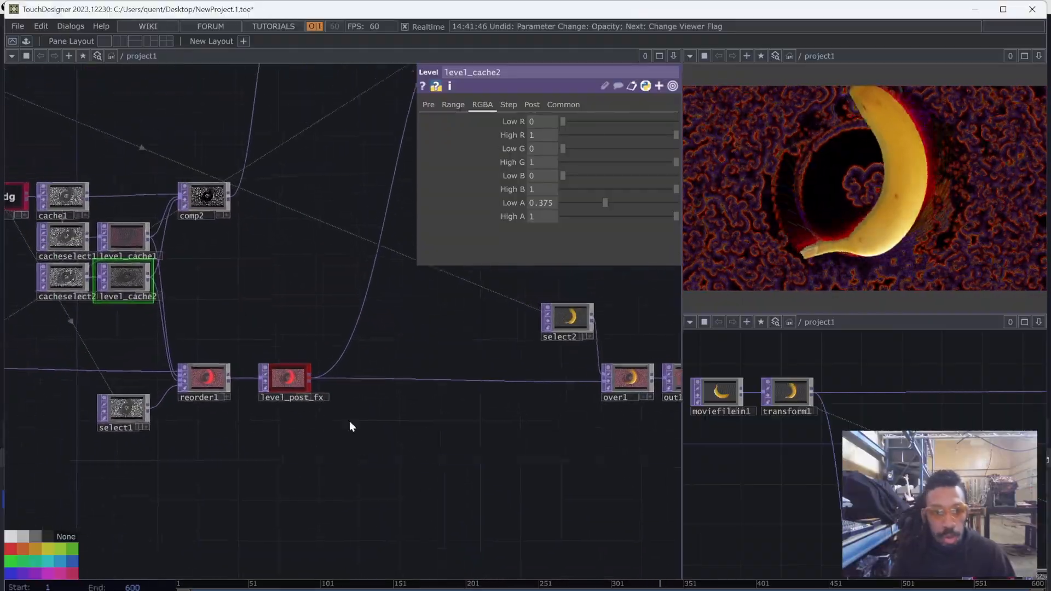
pyautogui.scroll(2, 350, 424)
pyautogui.moveTo(87, 312); pyautogui.dragTo(5, 317)
pyautogui.scroll(-2, 439, 418)
pyautogui.scroll(4, 439, 420)
pyautogui.scroll(-2, 383, 439)
pyautogui.moveTo(178, 433); pyautogui.dragTo(470, 447)
pyautogui.click(268, 416)
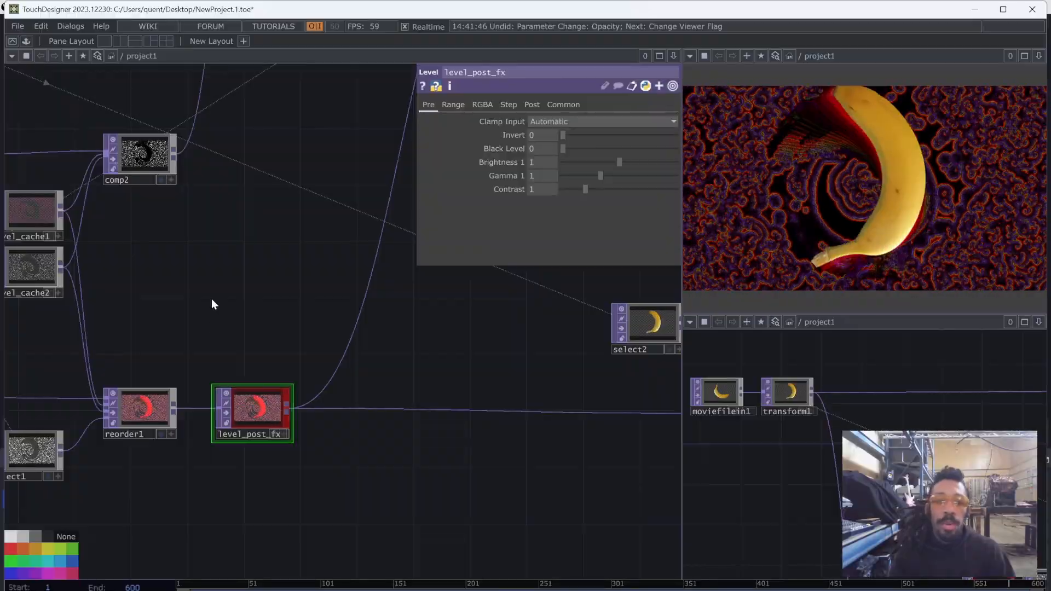
# Select level_cache1 and level_cache2 together and set both High G and High B to 1
pyautogui.moveTo(211, 298); pyautogui.dragTo(499, 386)
pyautogui.scroll(2, 291, 298)
pyautogui.click(307, 302)
pyautogui.keyDown('shift'); pyautogui.click(337, 373); pyautogui.keyUp('shift')
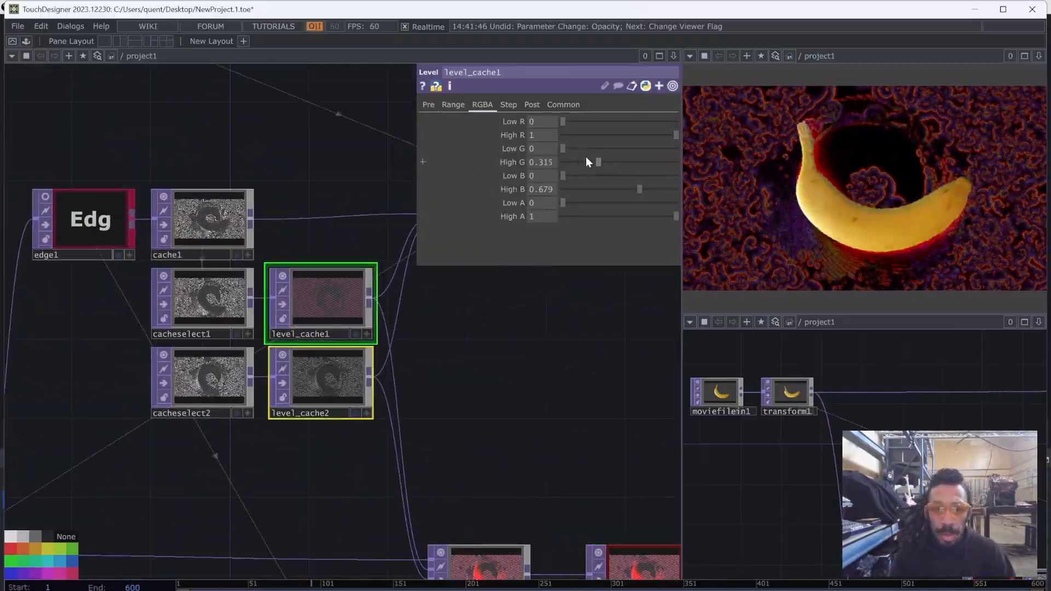
pyautogui.moveTo(602, 160); pyautogui.dragTo(679, 163)
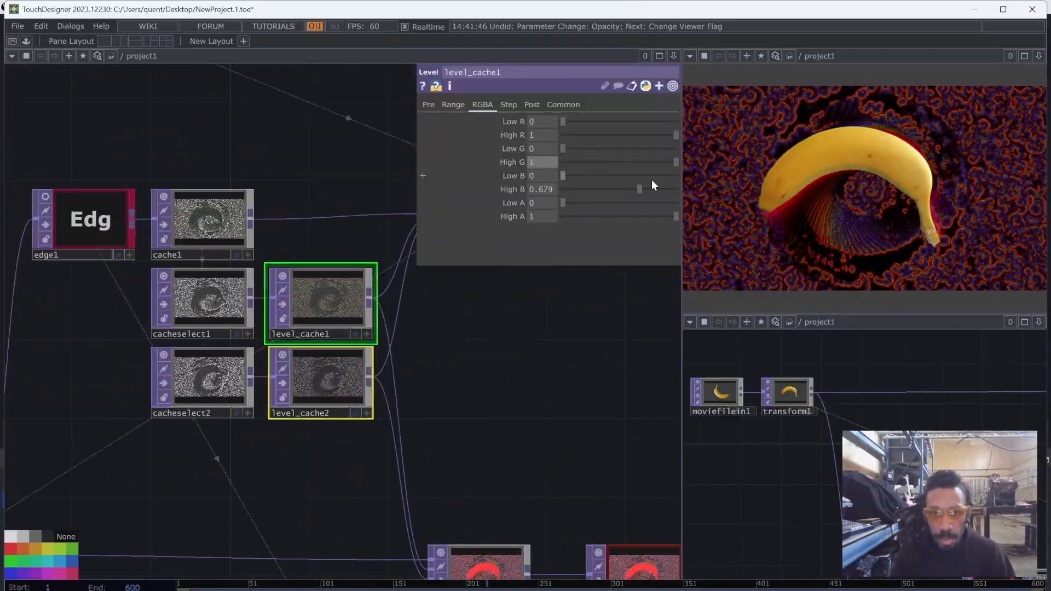
pyautogui.moveTo(635, 189); pyautogui.dragTo(726, 185)
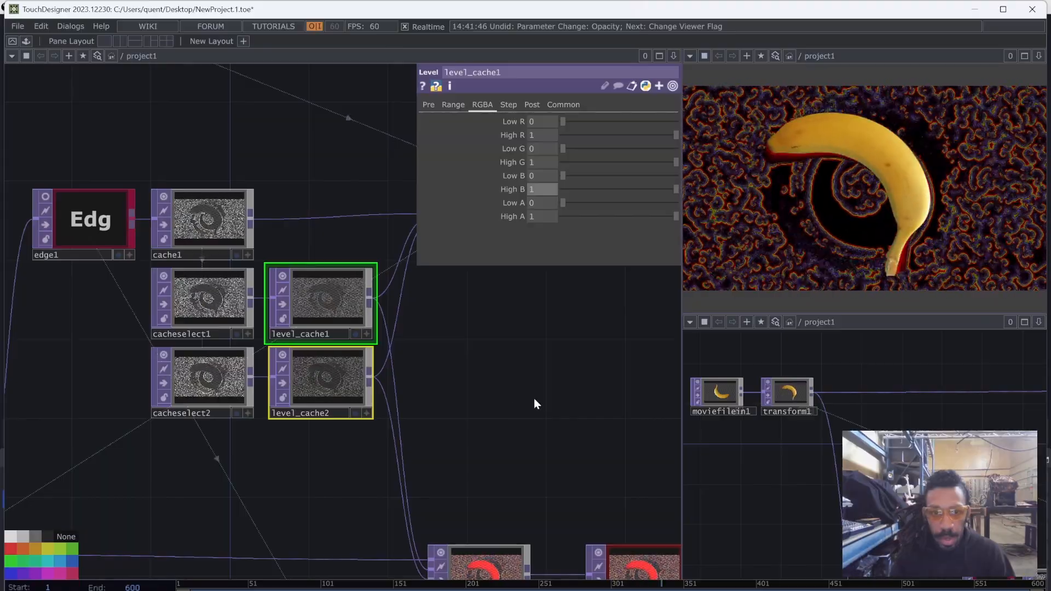
pyautogui.moveTo(534, 399); pyautogui.dragTo(504, 407)
# Set level_post_fx's Contrast to 0.9, Gamma 1 to 1.6 and Brightness 1 to 1.5
pyautogui.click(532, 104)
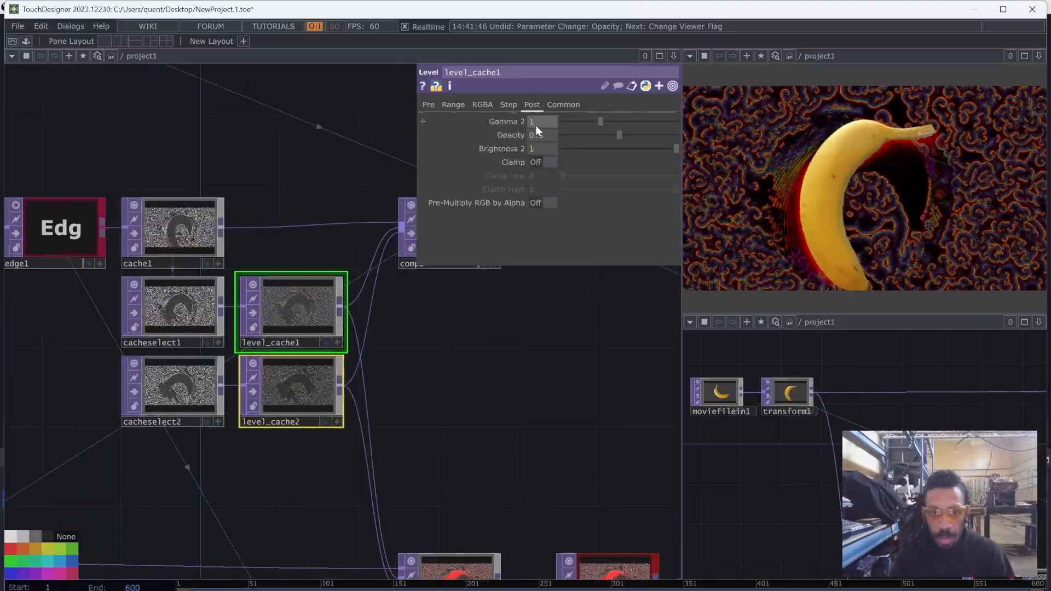
pyautogui.moveTo(462, 291); pyautogui.dragTo(279, 207)
pyautogui.scroll(-3, 281, 212)
pyautogui.moveTo(385, 371); pyautogui.dragTo(340, 321)
pyautogui.scroll(5, 340, 322)
pyautogui.click(336, 360)
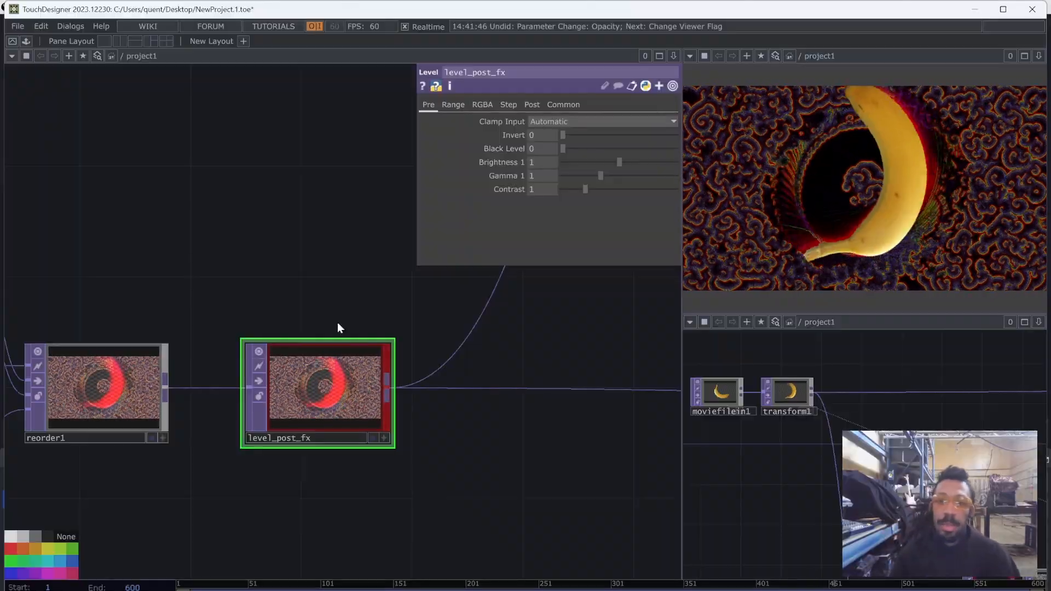
pyautogui.click(533, 105)
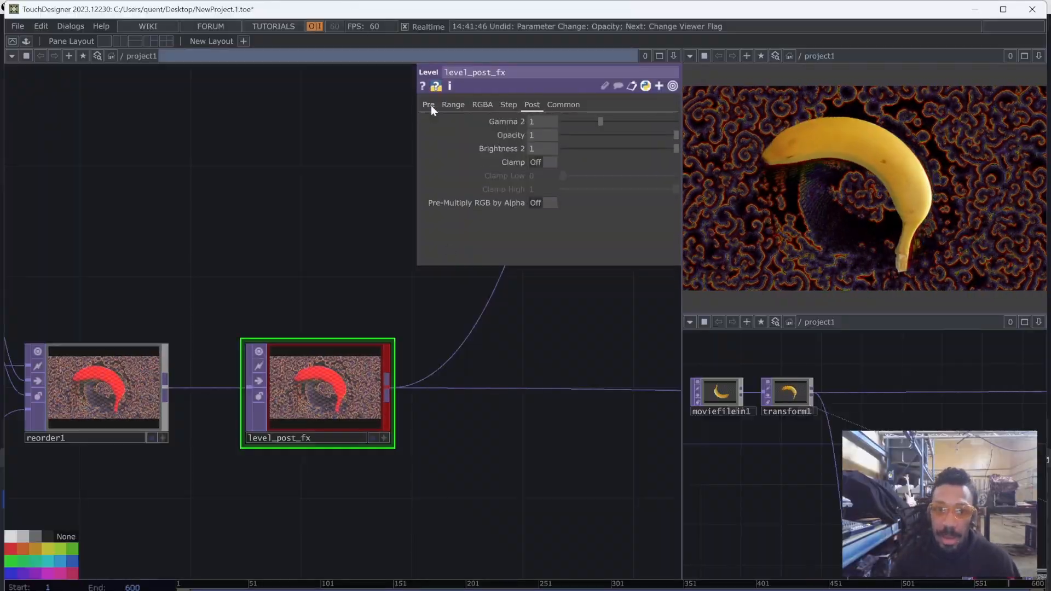
pyautogui.click(430, 106)
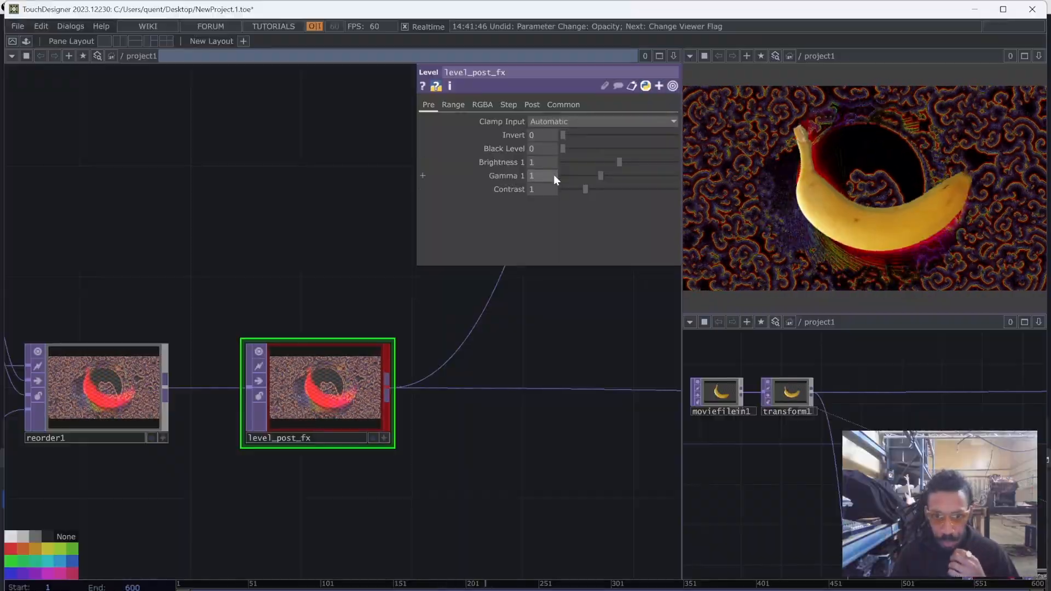
pyautogui.write('0.9')
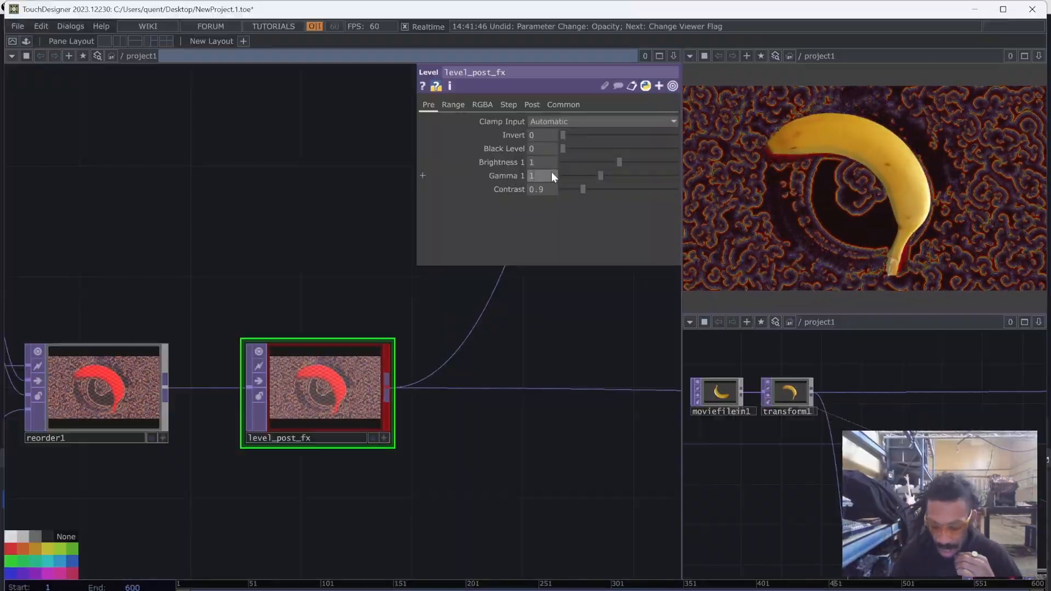
pyautogui.write('1.6')
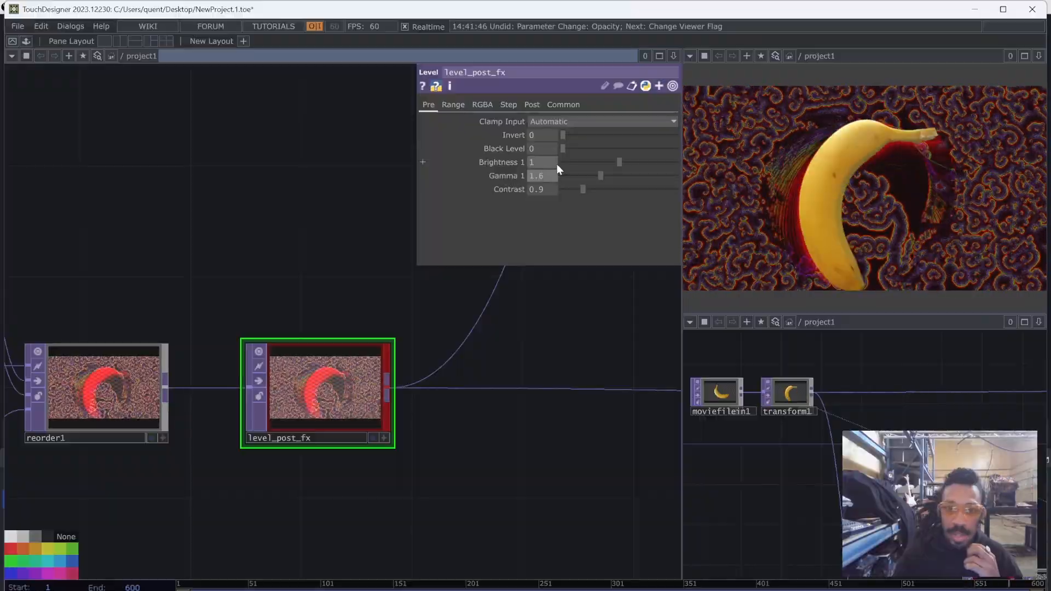
pyautogui.click(551, 159)
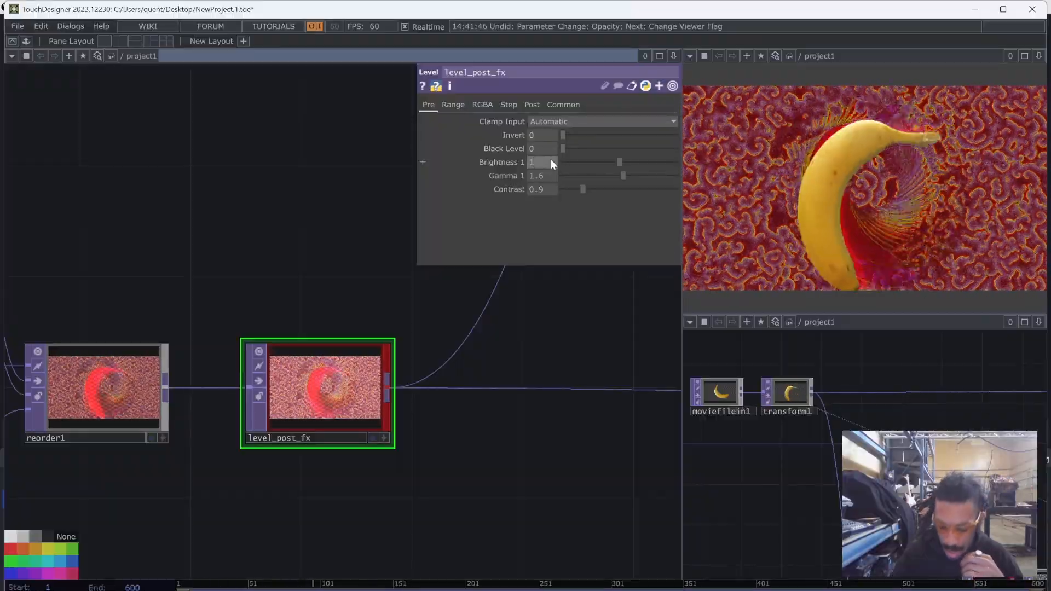
pyautogui.write('1.5')
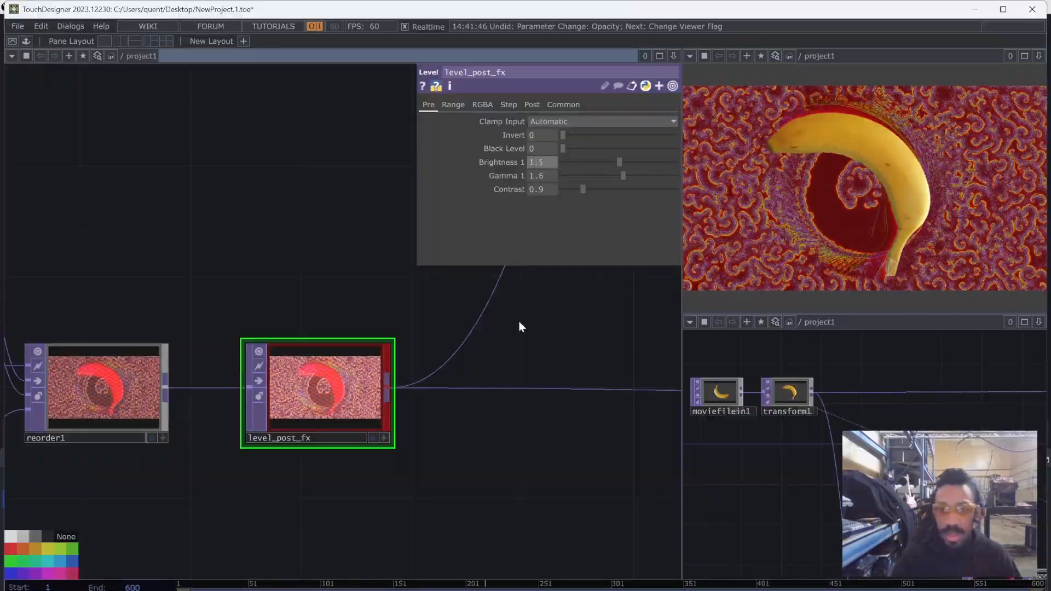
pyautogui.press('Return')
# Try a Gamma 1 of 12 on level_post_fx, and set it back to 1
pyautogui.click(545, 175)
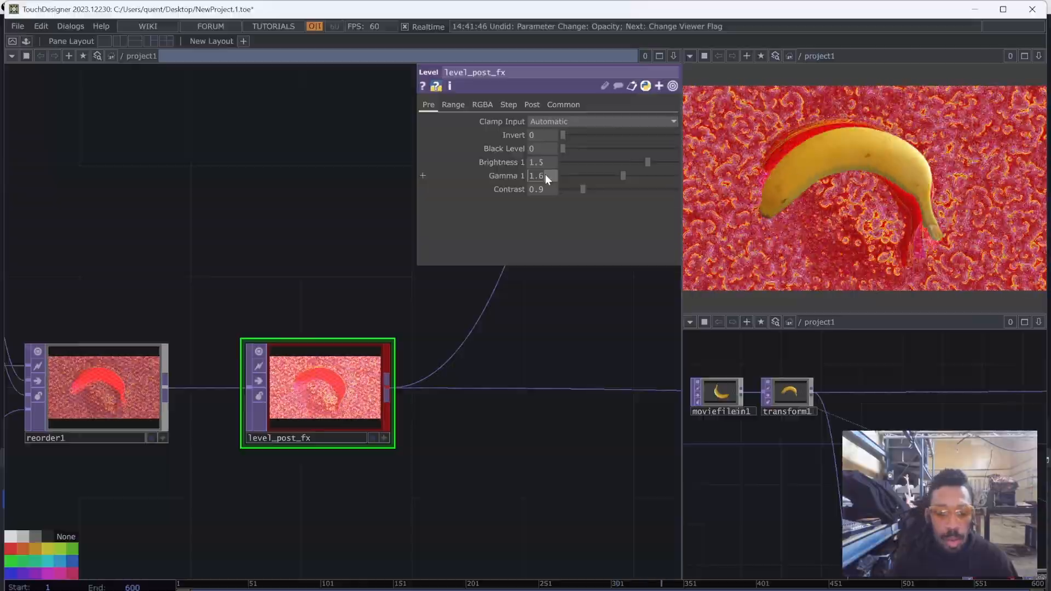
pyautogui.write('12')
pyautogui.click(532, 105)
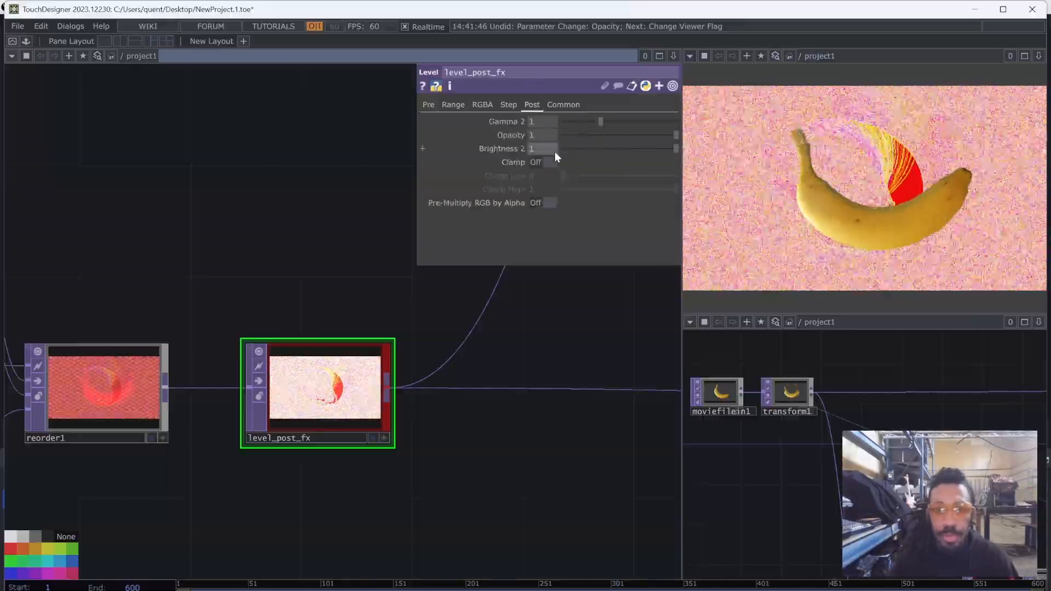
pyautogui.click(429, 105)
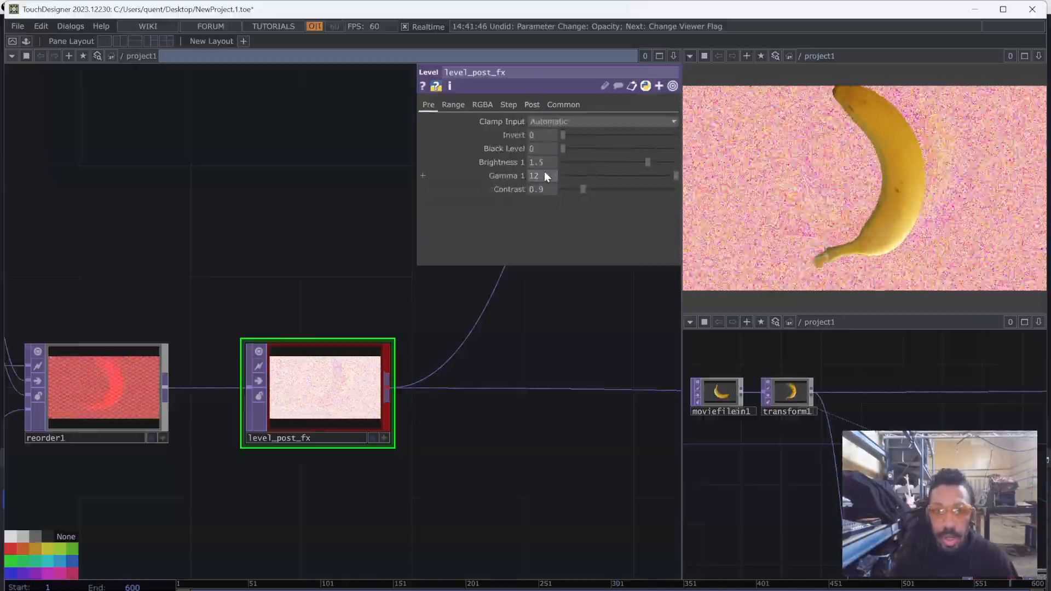
pyautogui.write('1')
pyautogui.press('Return')
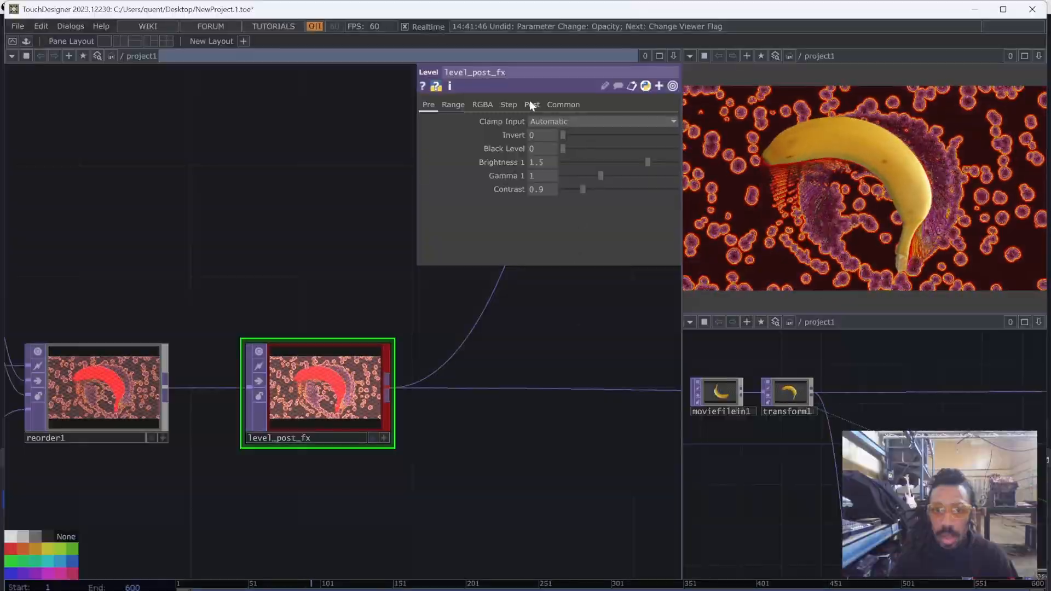
# Try a Gamma 2 of 1.5 on level_post_fx, and restore it to 1
pyautogui.click(531, 105)
pyautogui.click(544, 120)
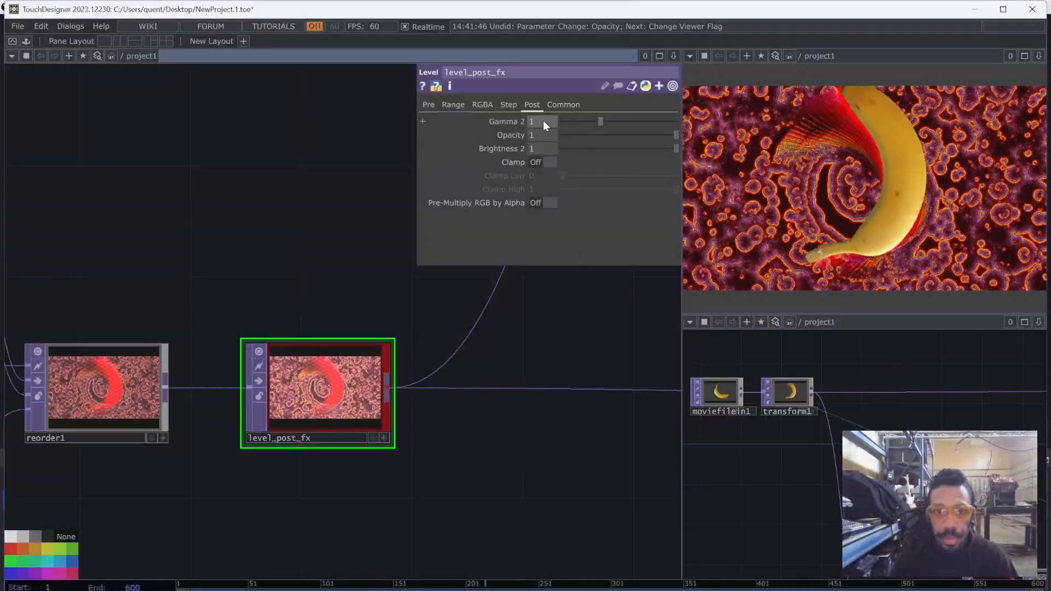
pyautogui.write('1.5')
pyautogui.press('Return')
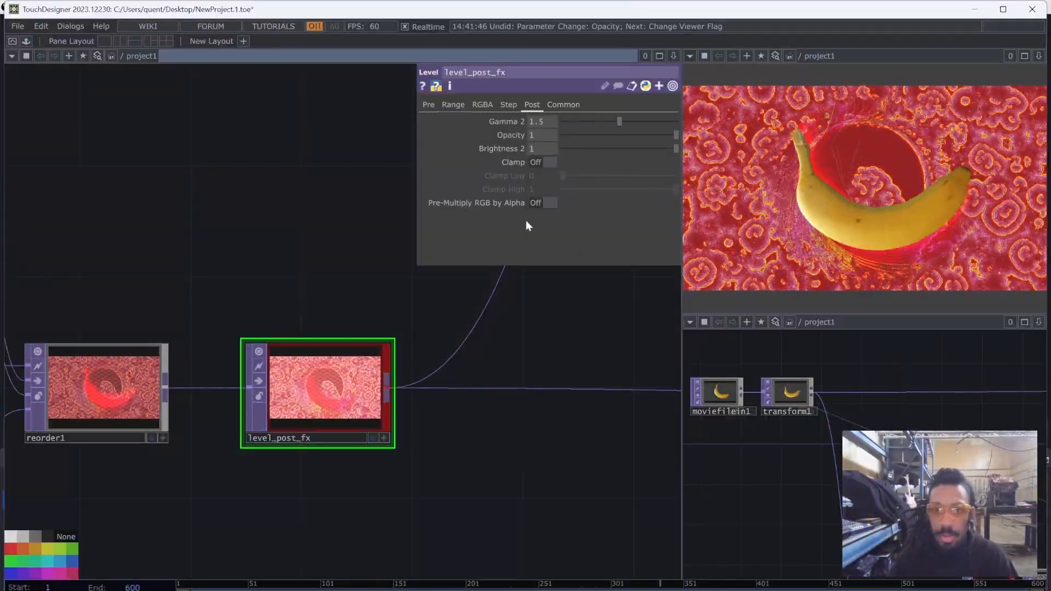
pyautogui.moveTo(554, 119); pyautogui.dragTo(486, 121)
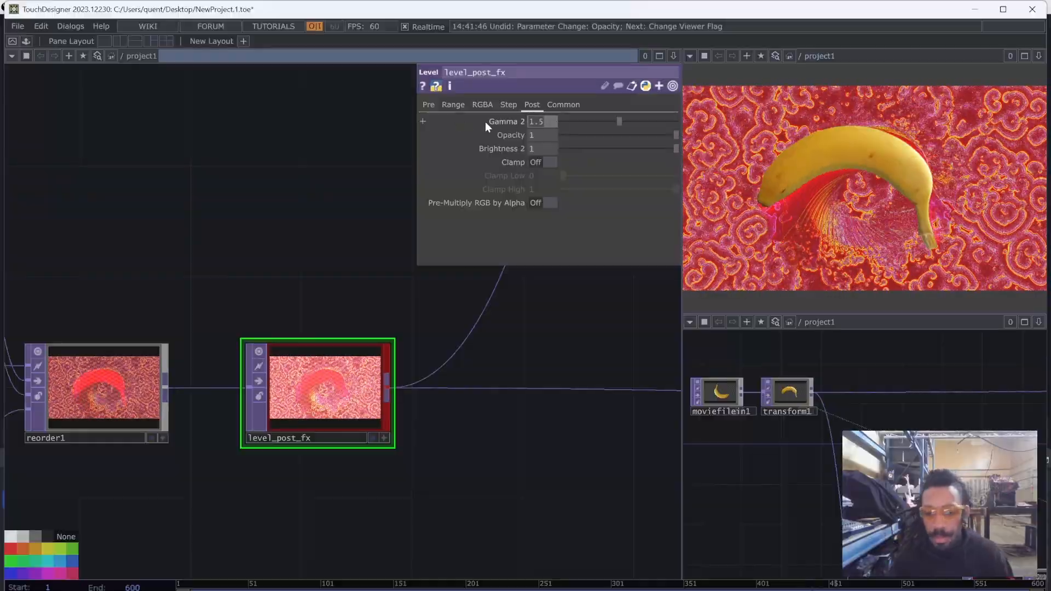
pyautogui.write('1')
pyautogui.press('Return')
# Lower level_post_fx's Brightness 1 to 1.42
pyautogui.click(430, 105)
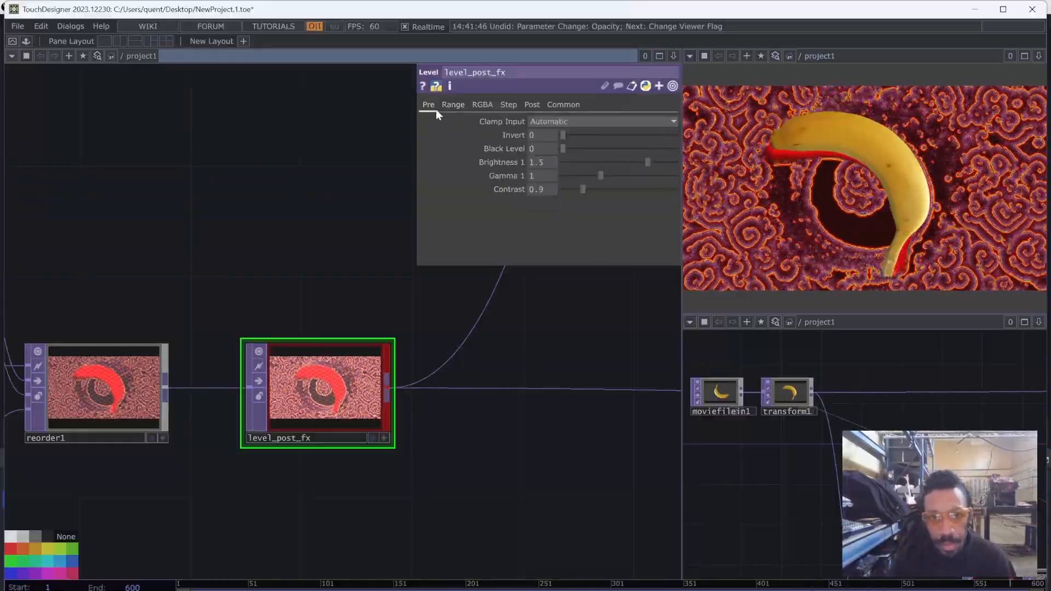
pyautogui.moveTo(649, 162)
pyautogui.mouseDown()
pyautogui.moveTo(625, 154)
pyautogui.moveTo(643, 166)
pyautogui.mouseUp()
pyautogui.scroll(-3, 99, 505)
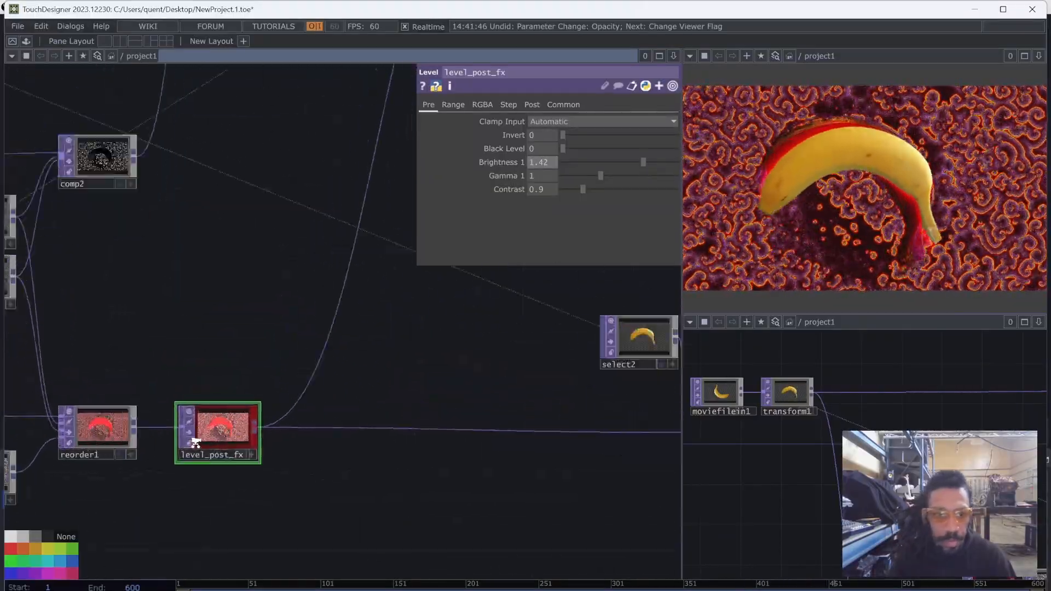
# Turn off the bypass on thresh1 between comp1 and comp3, and inspect its thresholded image
pyautogui.scroll(2, 193, 442)
pyautogui.scroll(-7, 234, 420)
pyautogui.moveTo(336, 357); pyautogui.dragTo(397, 487)
pyautogui.scroll(10, 356, 372)
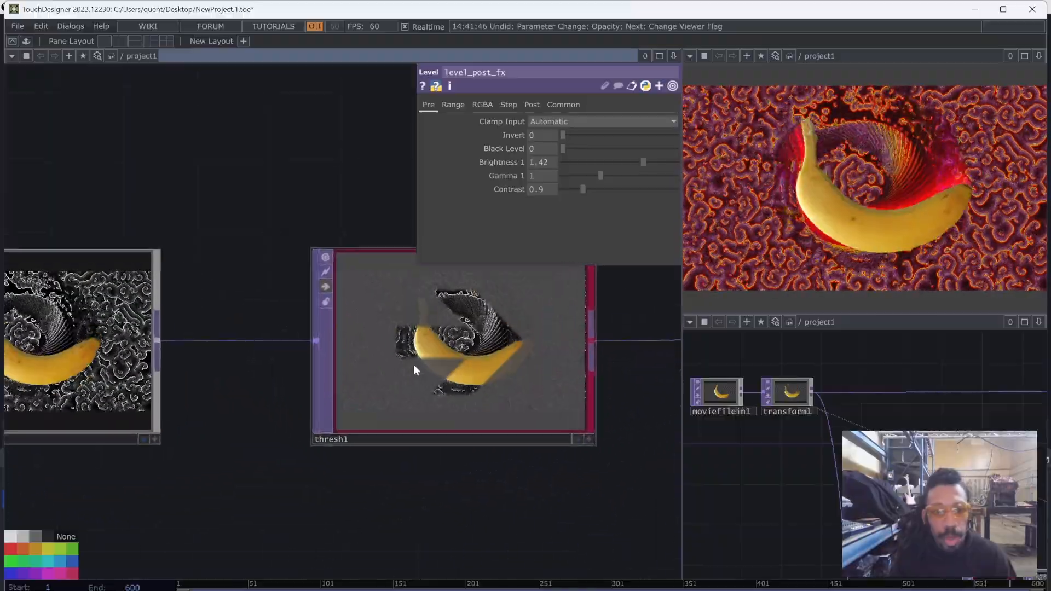
pyautogui.scroll(-3, 414, 364)
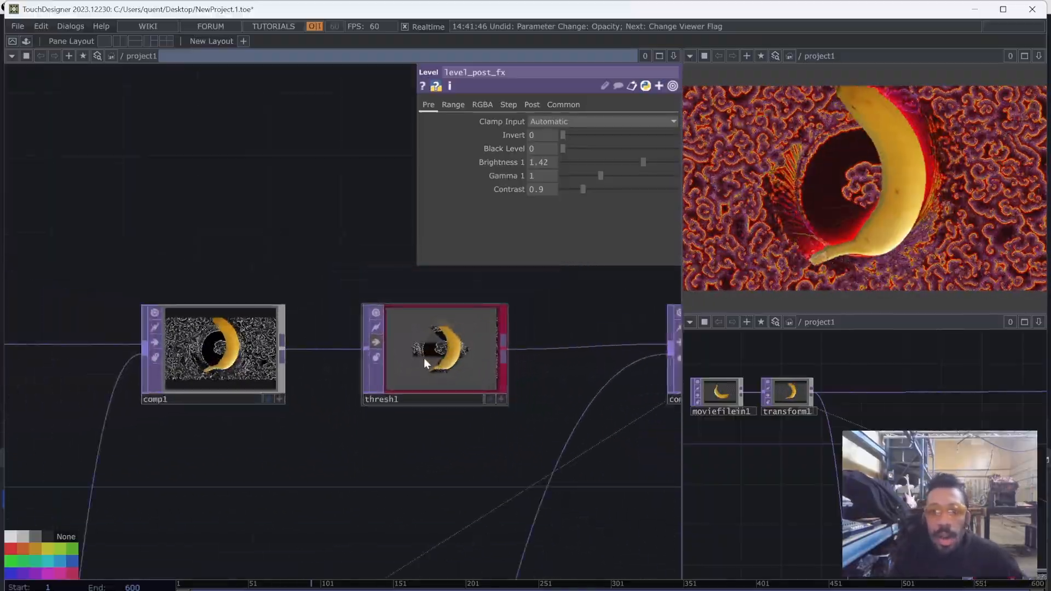
pyautogui.scroll(5, 208, 360)
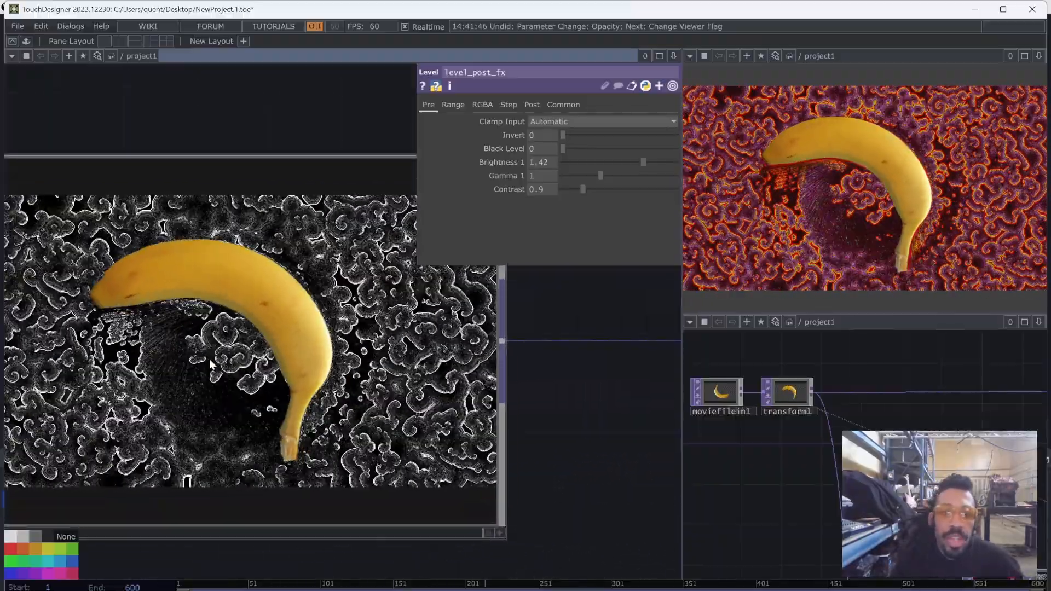
pyautogui.scroll(-6, 209, 359)
pyautogui.click(398, 353)
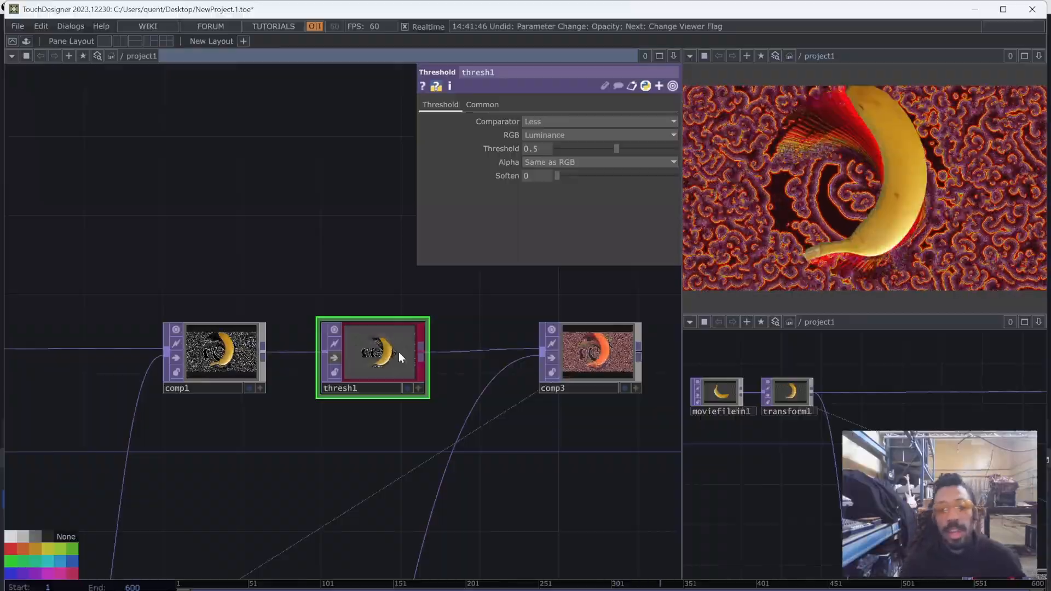
pyautogui.scroll(4, 445, 315)
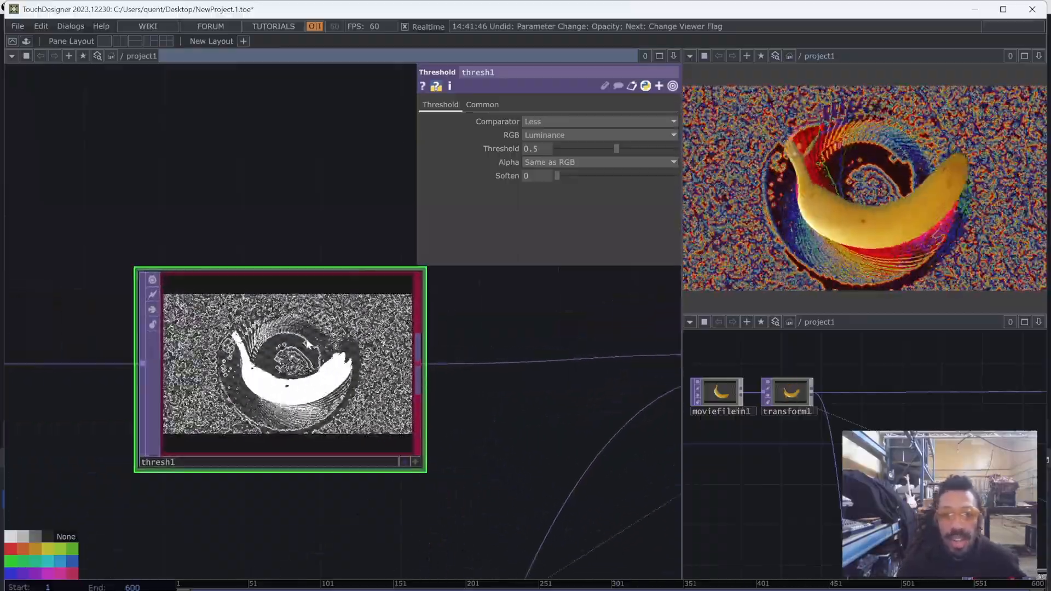
pyautogui.scroll(-4, 300, 367)
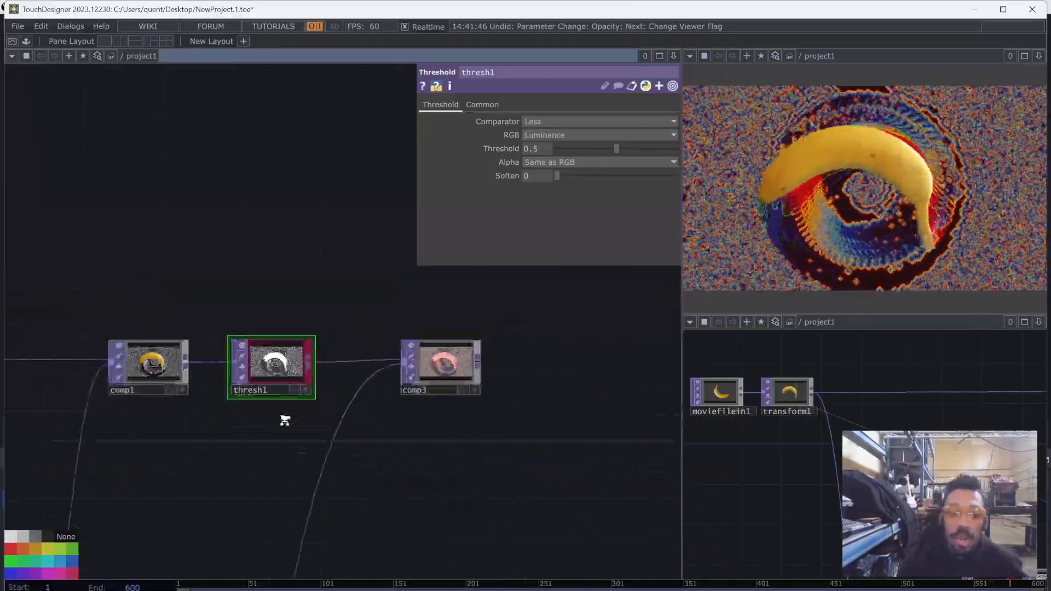
pyautogui.scroll(5, 284, 405)
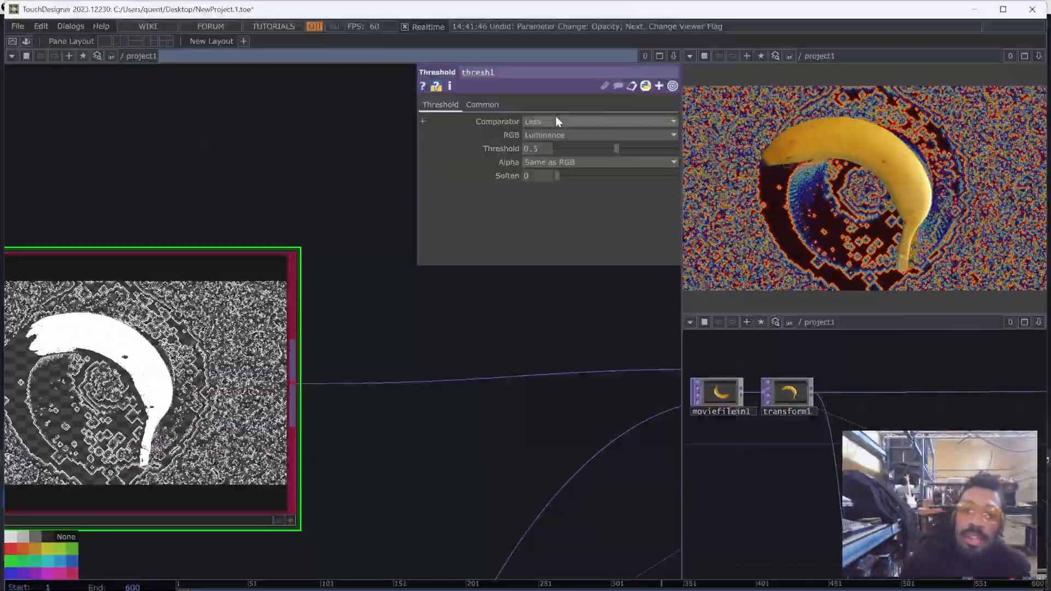
# Try the Greater and Greater or Equal comparators on thresh1, and return it to Less
pyautogui.click(557, 121)
pyautogui.click(565, 174)
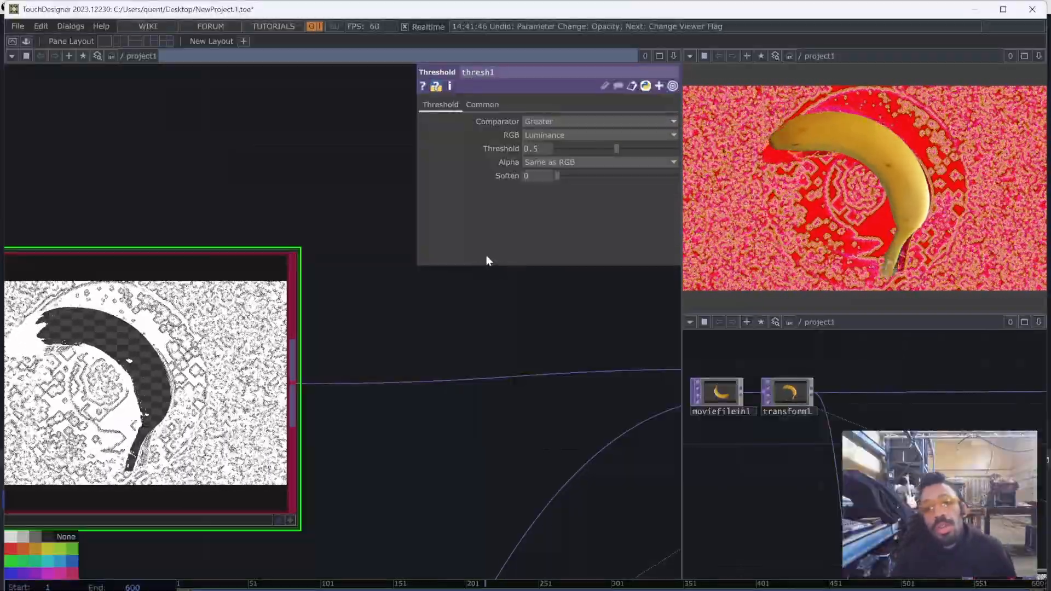
pyautogui.click(553, 123)
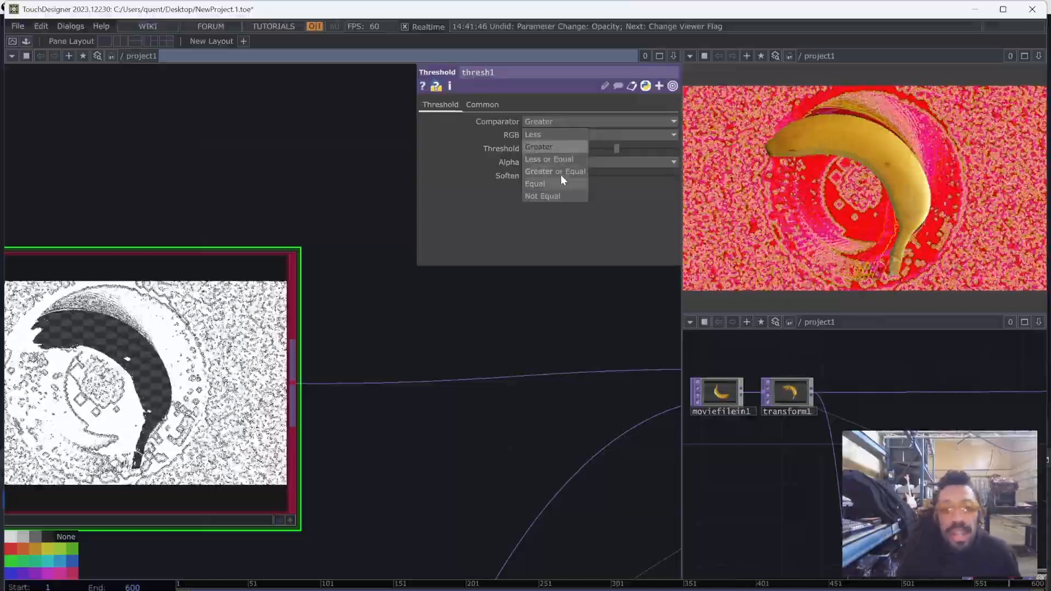
pyautogui.click(561, 174)
pyautogui.click(567, 122)
pyautogui.click(549, 135)
# Experiment with thresh1's Threshold and Soften, settling on a Threshold of 0.622 and a Soften of 0.218
pyautogui.moveTo(617, 149); pyautogui.dragTo(673, 176)
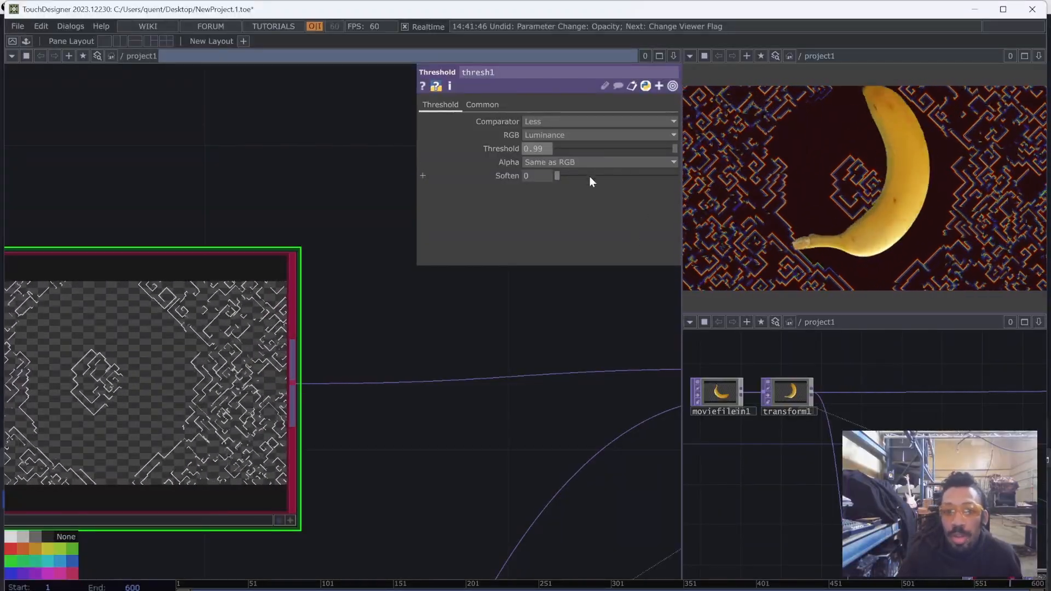
pyautogui.moveTo(558, 176)
pyautogui.mouseDown()
pyautogui.moveTo(571, 176)
pyautogui.moveTo(554, 175)
pyautogui.mouseUp()
pyautogui.moveTo(658, 146); pyautogui.dragTo(635, 148)
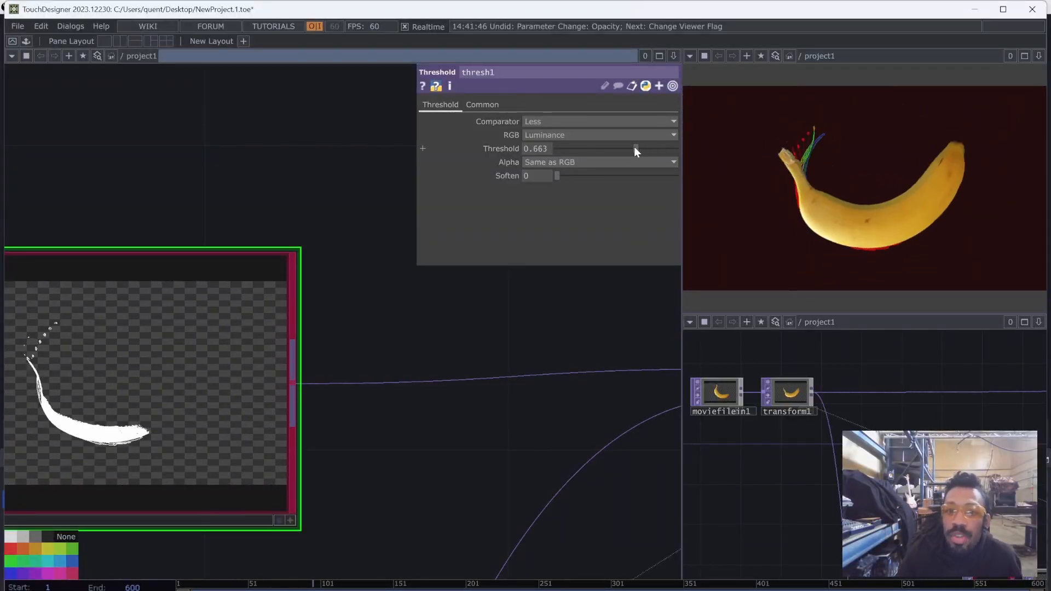
pyautogui.moveTo(580, 178); pyautogui.dragTo(587, 175)
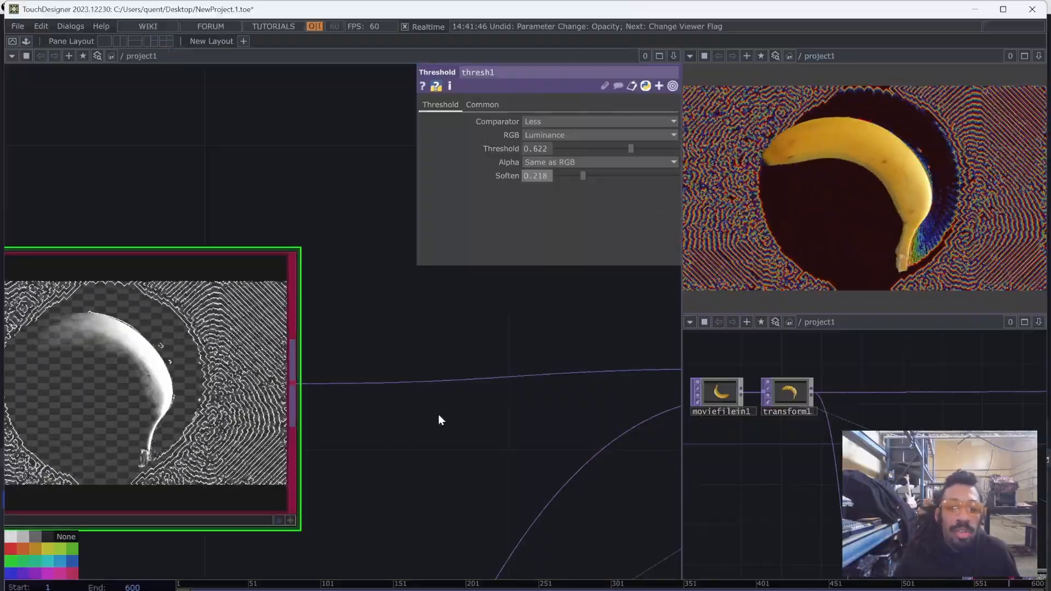
# Try thresh1's Soften at 0 to compare the edges, and set it to 0.244
pyautogui.moveTo(583, 176); pyautogui.dragTo(542, 181)
pyautogui.scroll(3, 239, 398)
pyautogui.scroll(4, 239, 398)
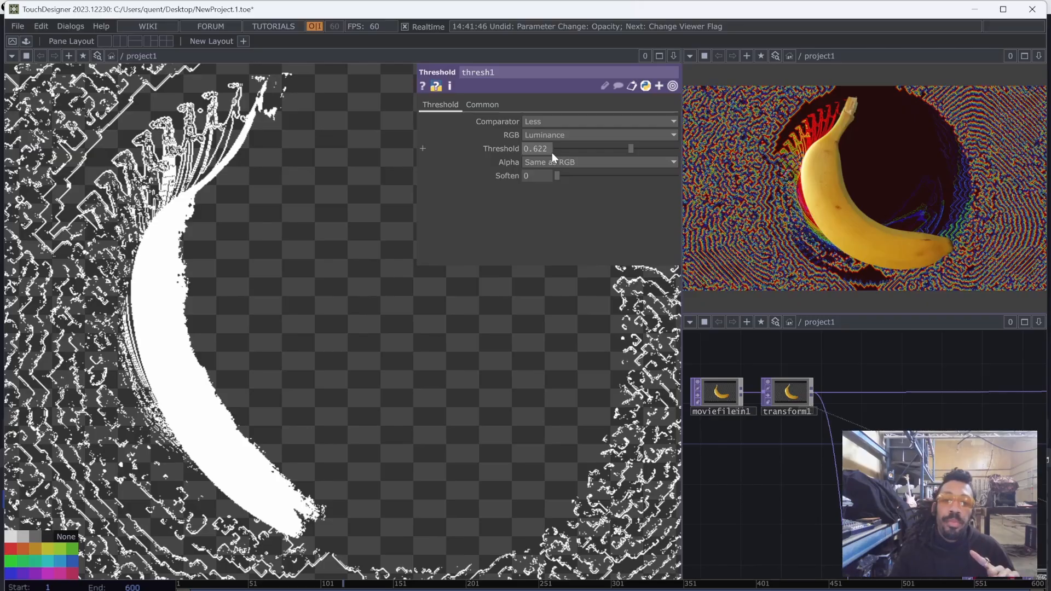
pyautogui.moveTo(557, 175); pyautogui.dragTo(587, 183)
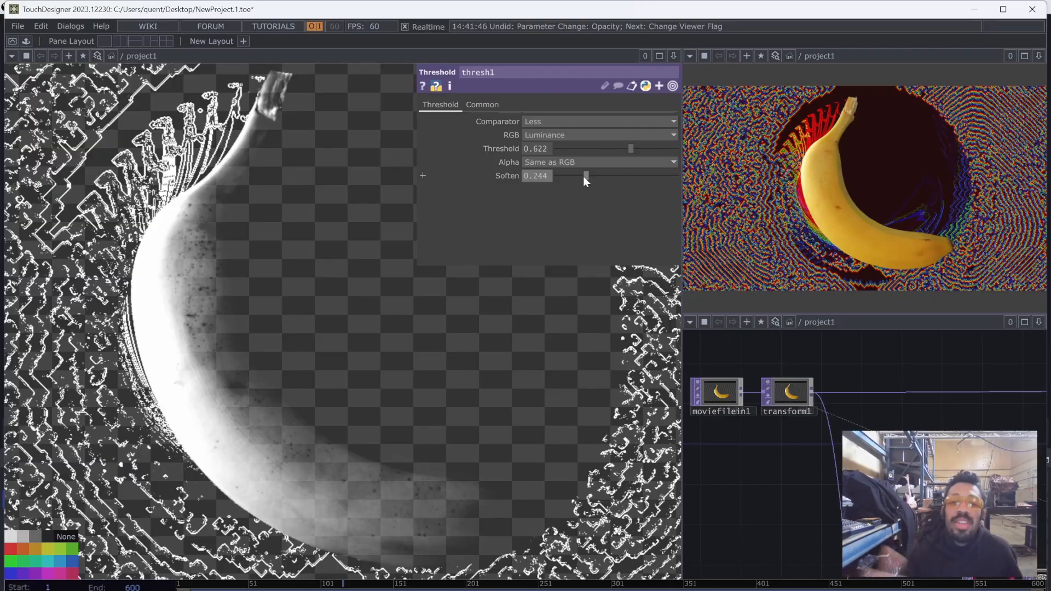
# Move out1 well away from over1 to open up space along their wire
pyautogui.scroll(-5, 396, 300)
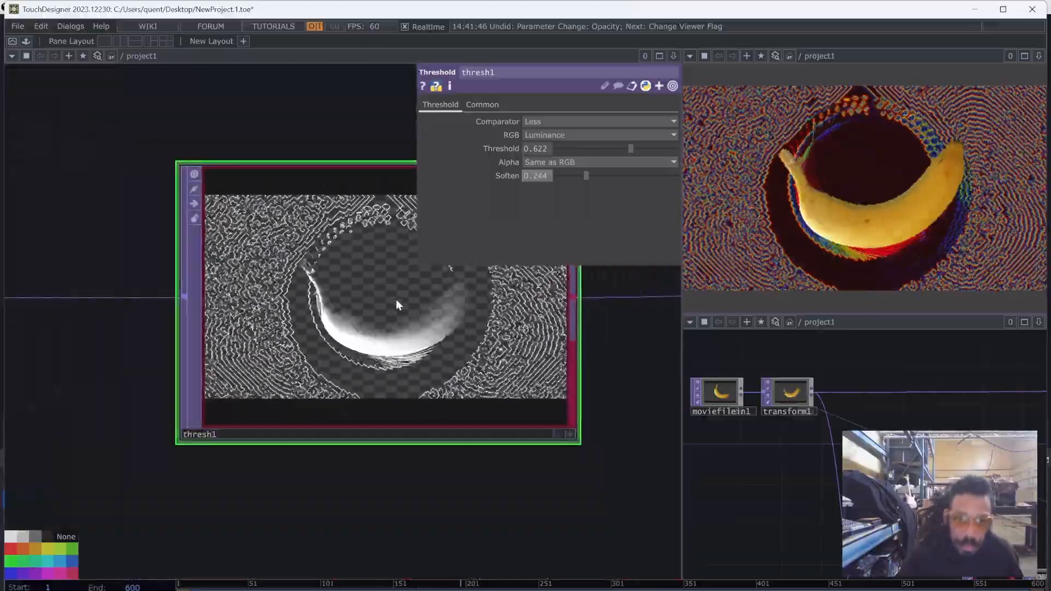
pyautogui.scroll(-2, 396, 300)
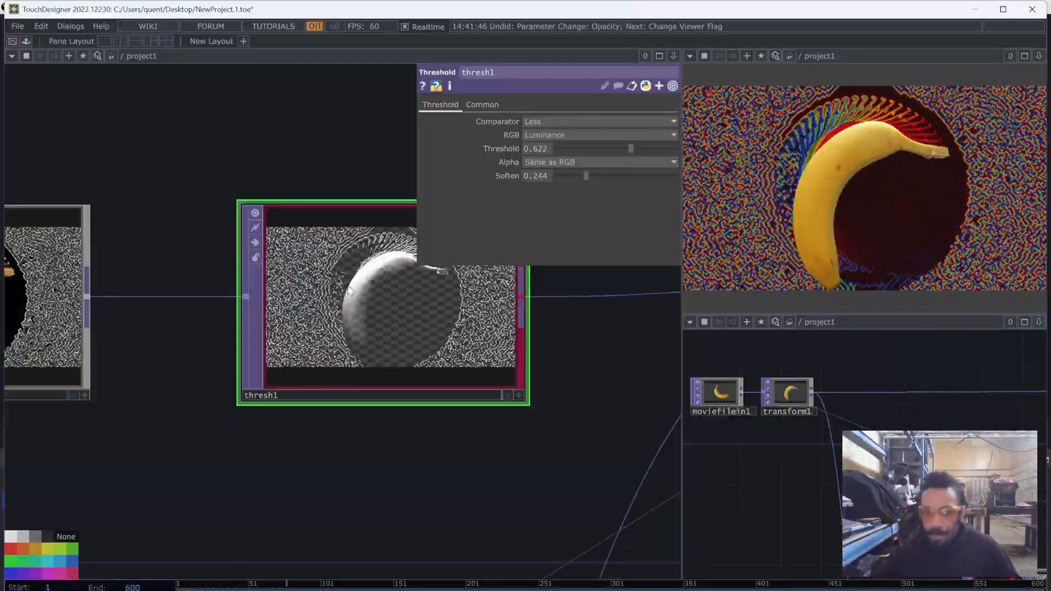
pyautogui.scroll(-5, 291, 268)
pyautogui.scroll(-3, 261, 388)
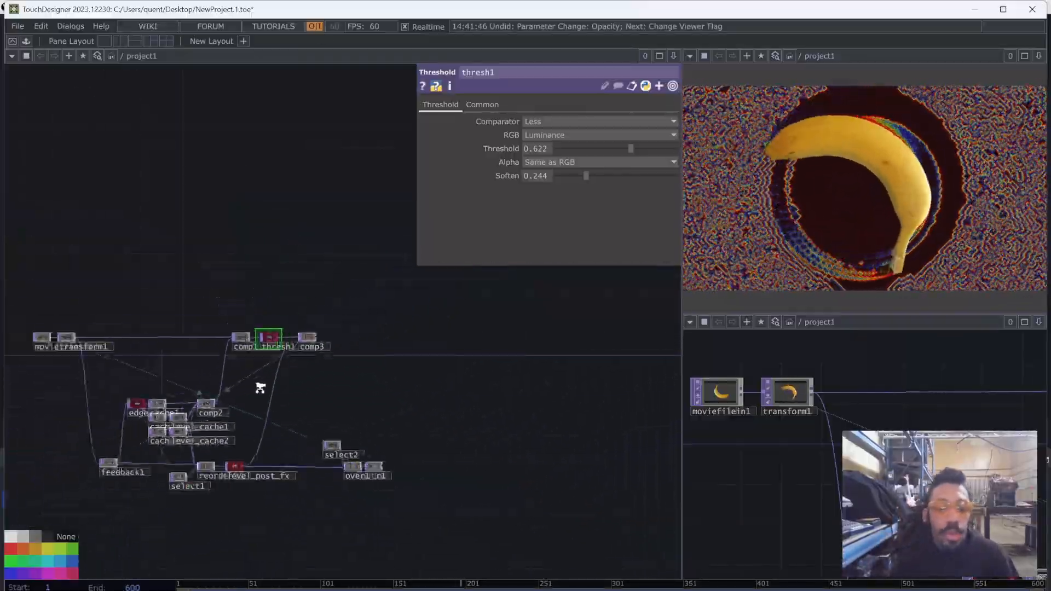
pyautogui.scroll(5, 252, 351)
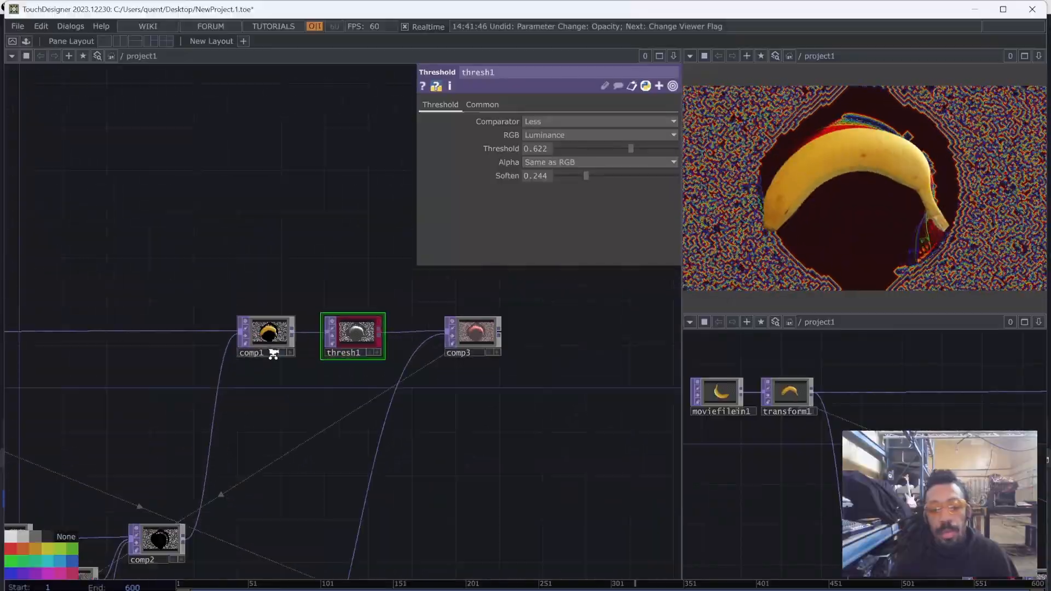
pyautogui.scroll(-3, 273, 354)
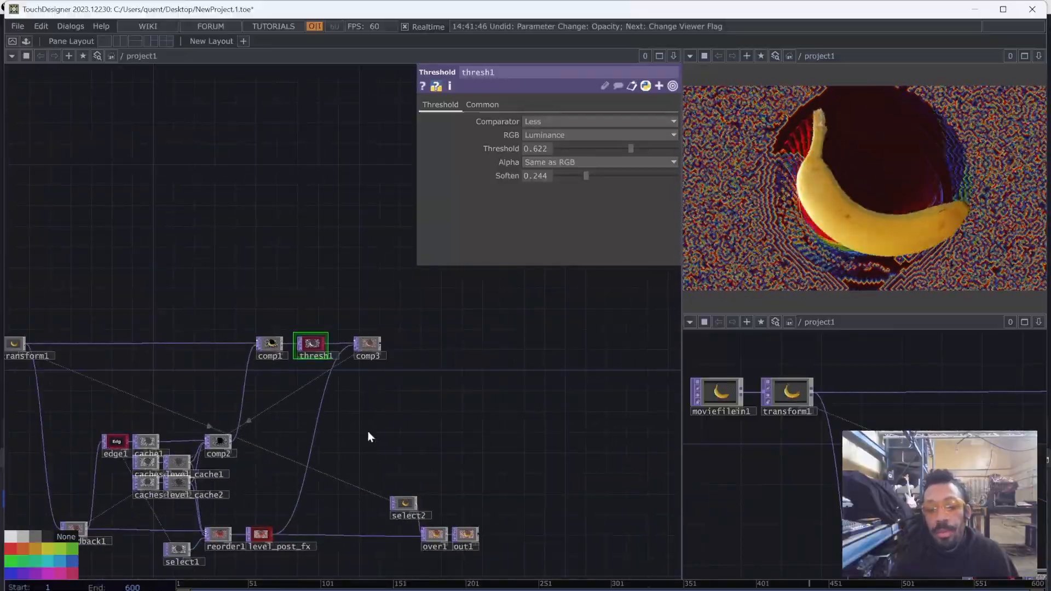
pyautogui.scroll(4, 484, 482)
pyautogui.moveTo(444, 520); pyautogui.dragTo(240, 374)
pyautogui.moveTo(254, 406); pyautogui.dragTo(605, 405)
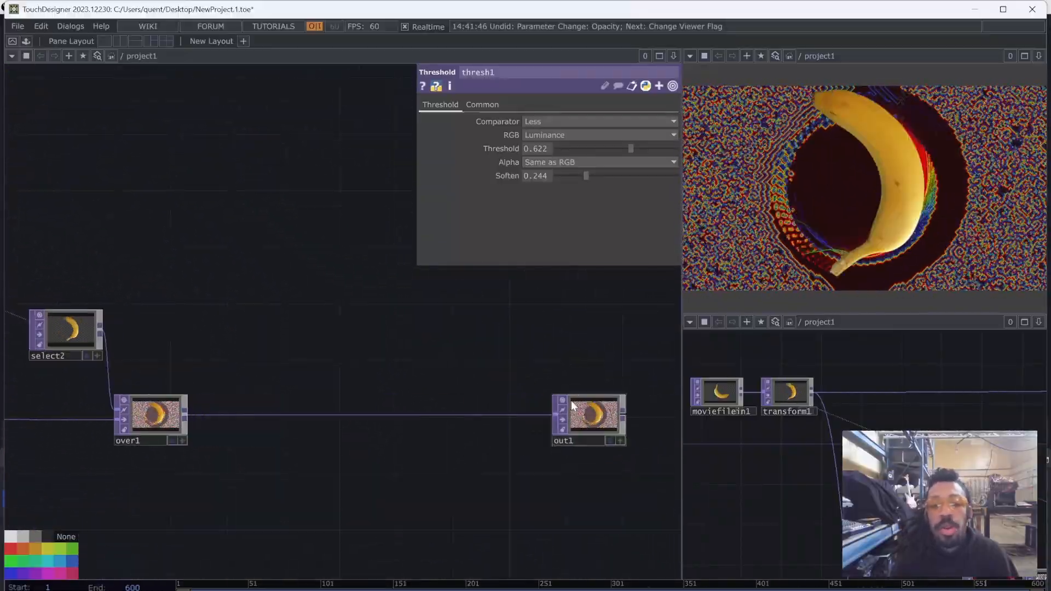
# Shift out1 a little farther downstream so more operators fit after over1
pyautogui.scroll(-5, 400, 317)
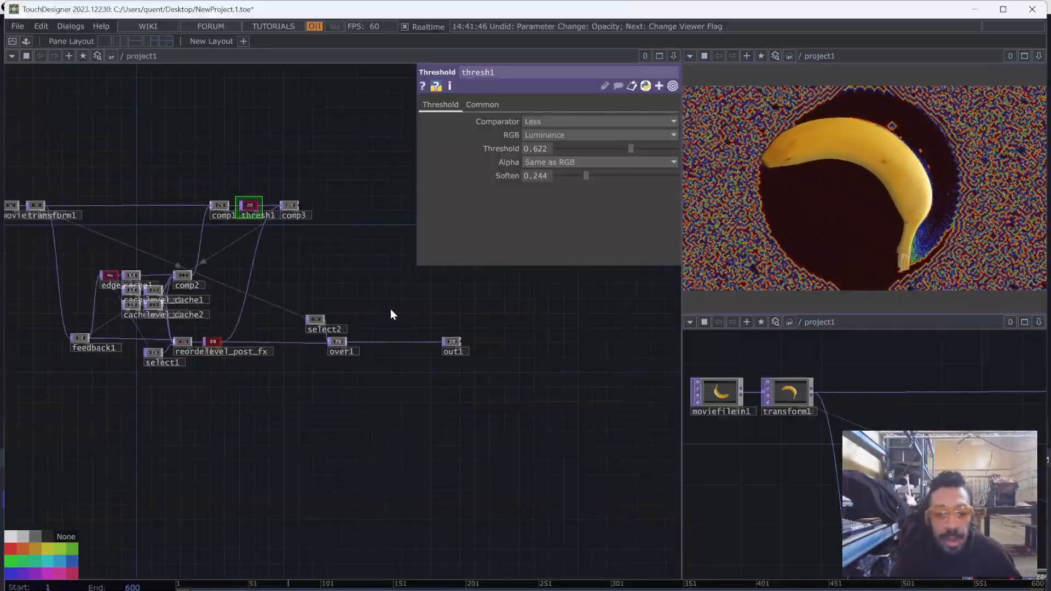
pyautogui.scroll(5, 380, 308)
pyautogui.scroll(-3, 453, 311)
pyautogui.moveTo(453, 310); pyautogui.dragTo(289, 353)
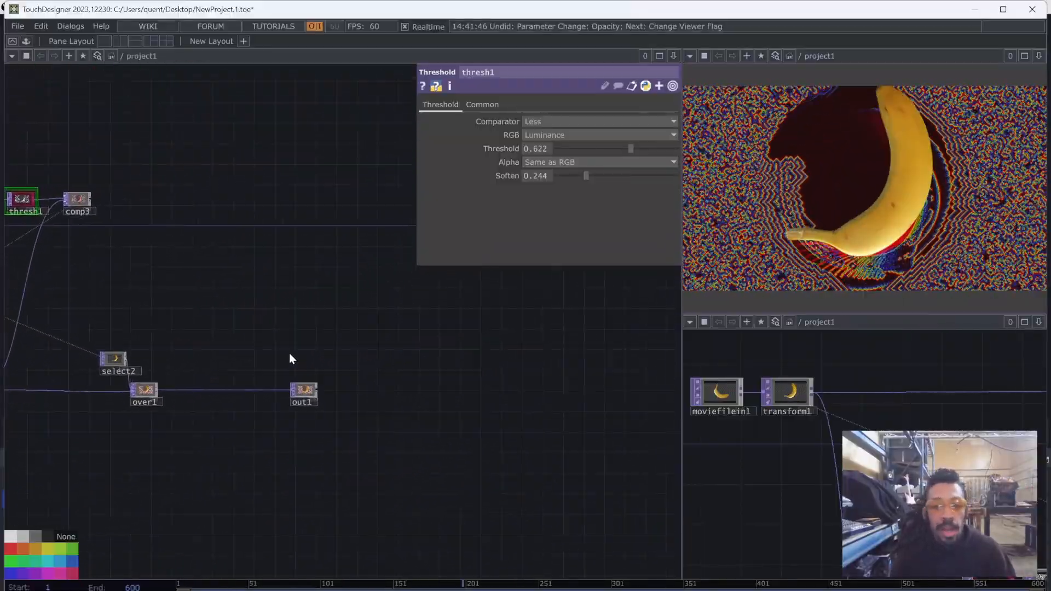
pyautogui.scroll(2, 307, 408)
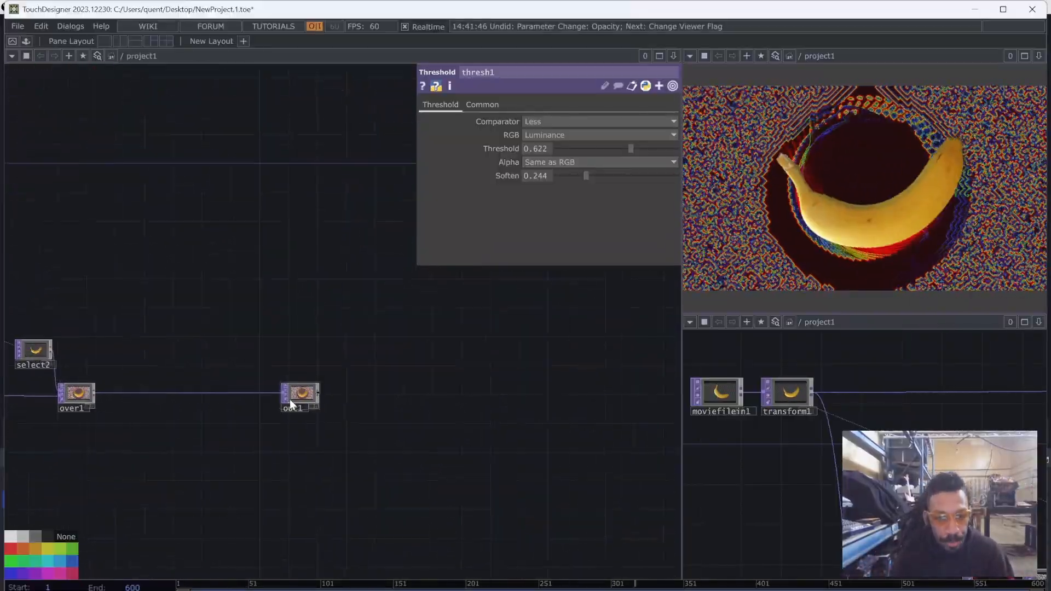
pyautogui.moveTo(291, 400); pyautogui.dragTo(374, 397)
pyautogui.scroll(3, 376, 395)
pyautogui.moveTo(219, 336); pyautogui.dragTo(442, 373)
pyautogui.moveTo(103, 323); pyautogui.dragTo(168, 314)
pyautogui.scroll(-2, 167, 314)
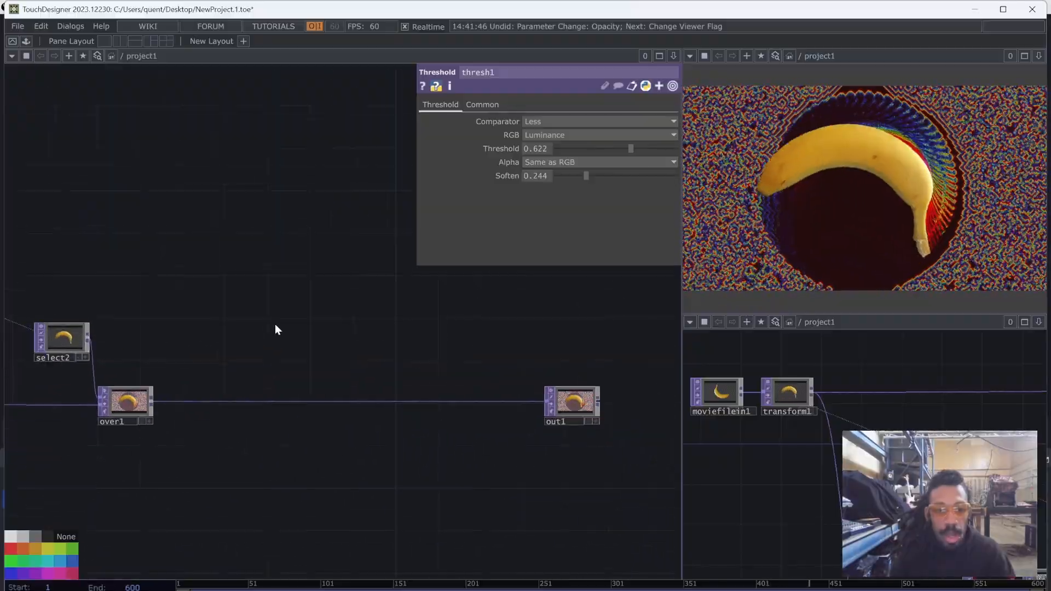
# Add a Circle TOP in the empty space above the wire between over1 and out1
pyautogui.press('Tab')
pyautogui.write('circl')
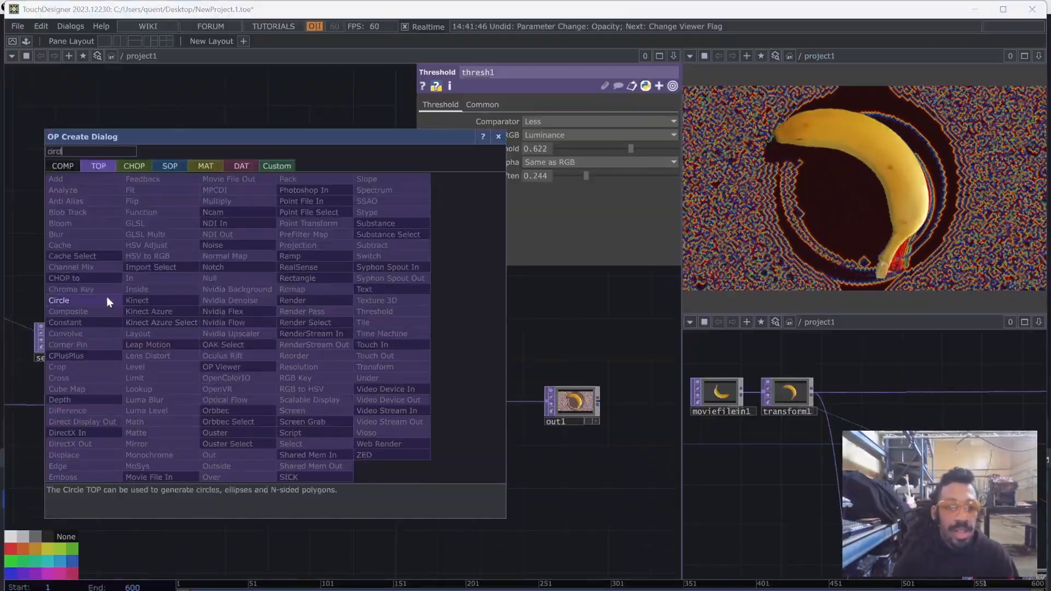
pyautogui.click(107, 300)
pyautogui.click(301, 333)
pyautogui.scroll(4, 340, 344)
pyautogui.moveTo(339, 344); pyautogui.dragTo(275, 328)
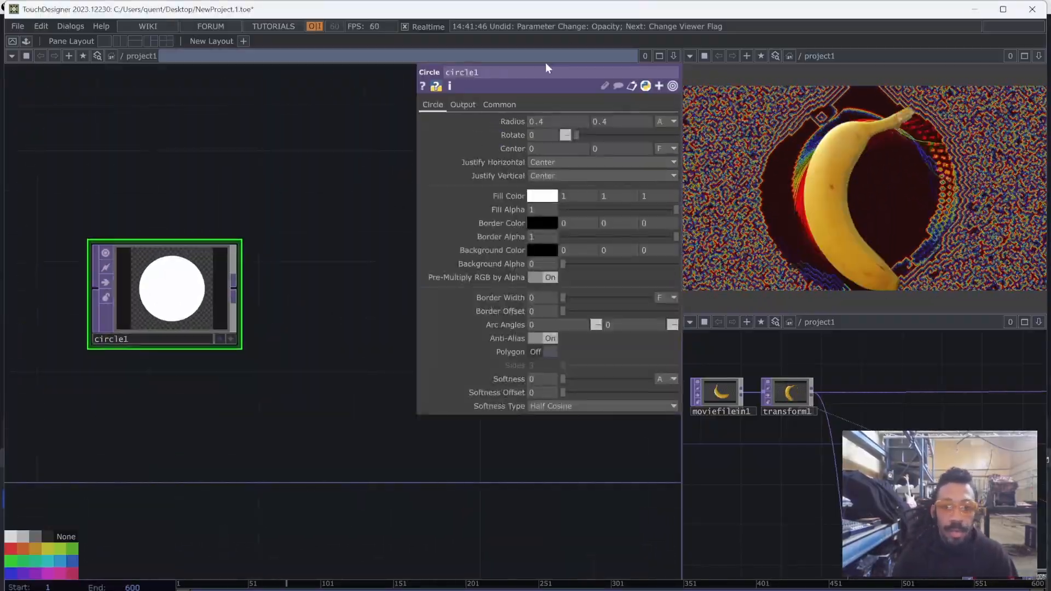
# Switch circle1 to Custom Resolution and drive its resolution width with the expression me.parent().width
pyautogui.click(499, 104)
pyautogui.click(577, 121)
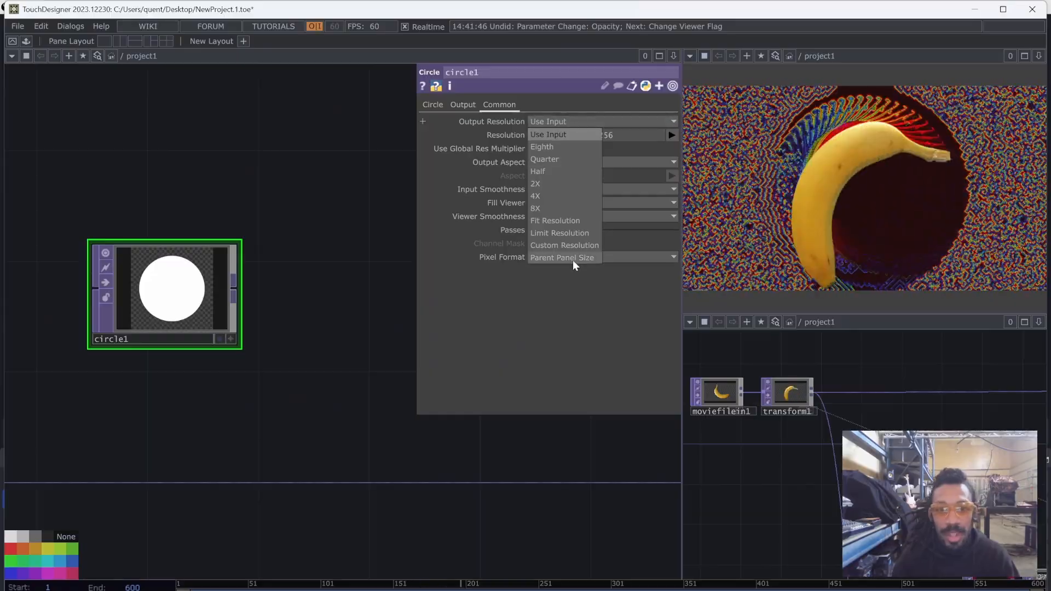
pyautogui.click(564, 245)
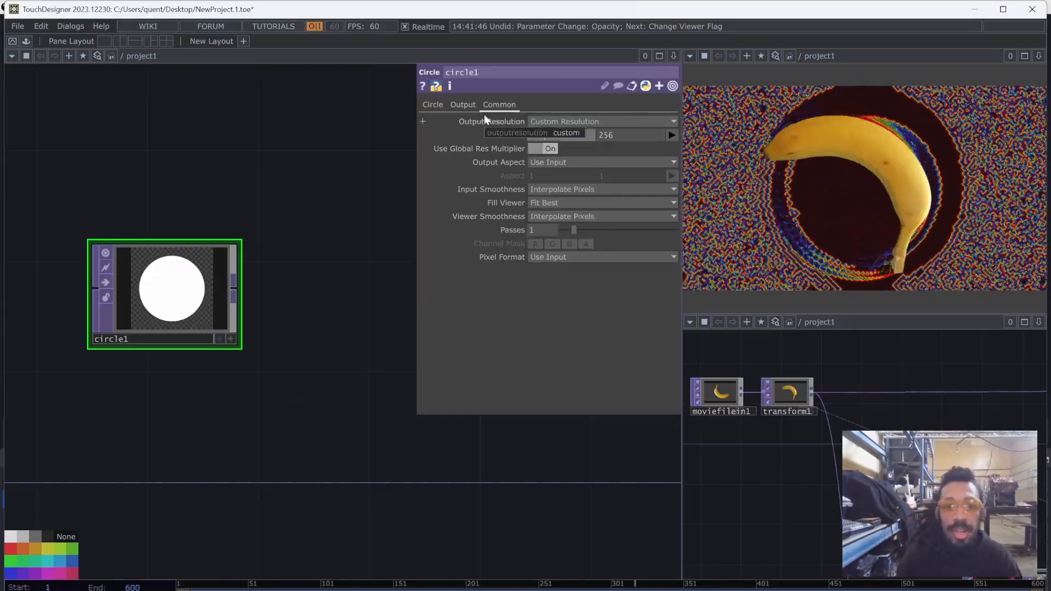
pyautogui.write('me.parent')
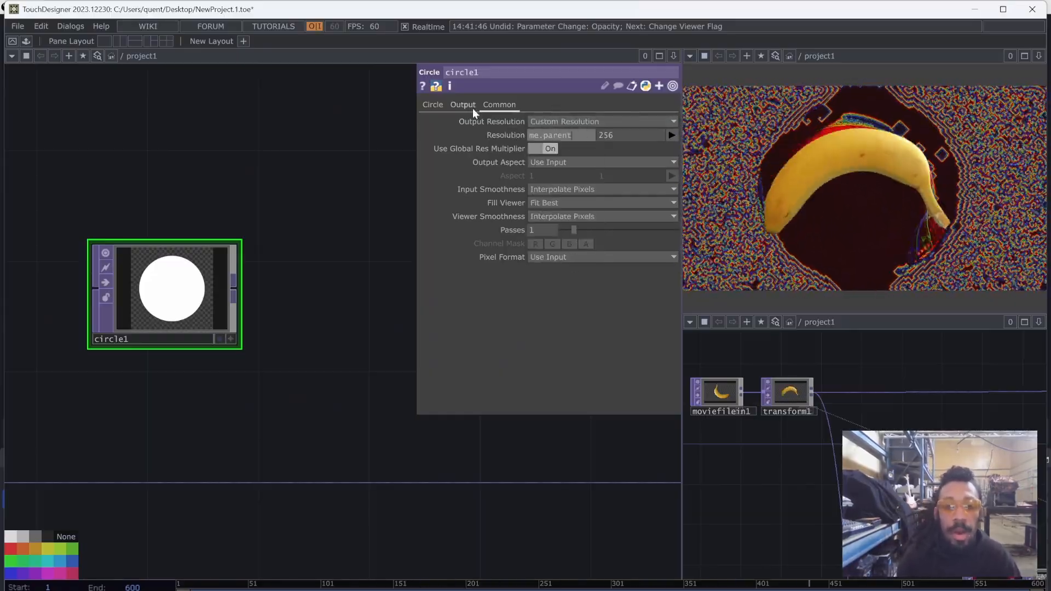
pyautogui.write('().width')
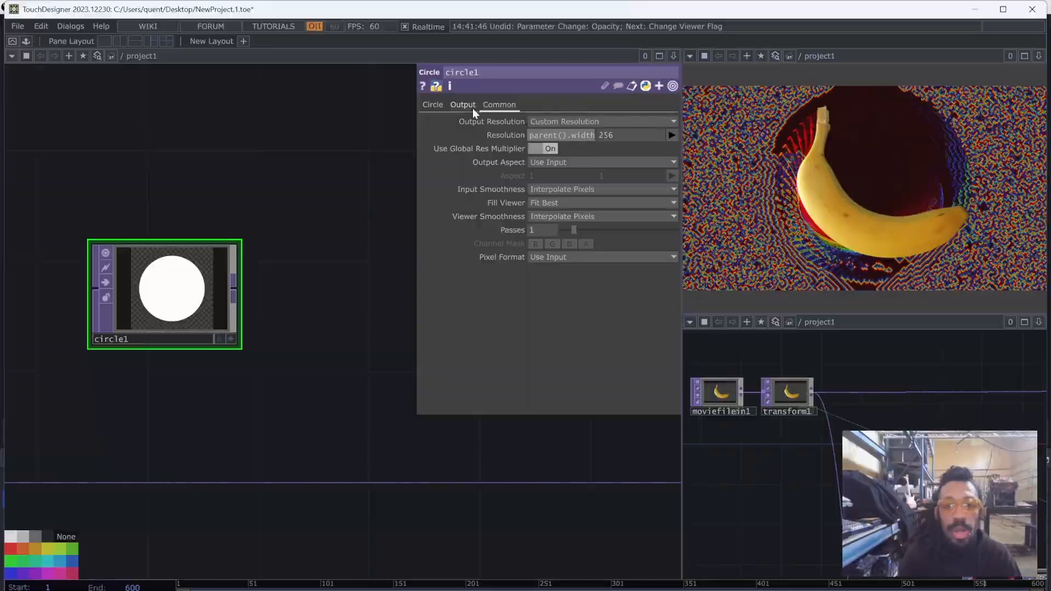
pyautogui.press('Return')
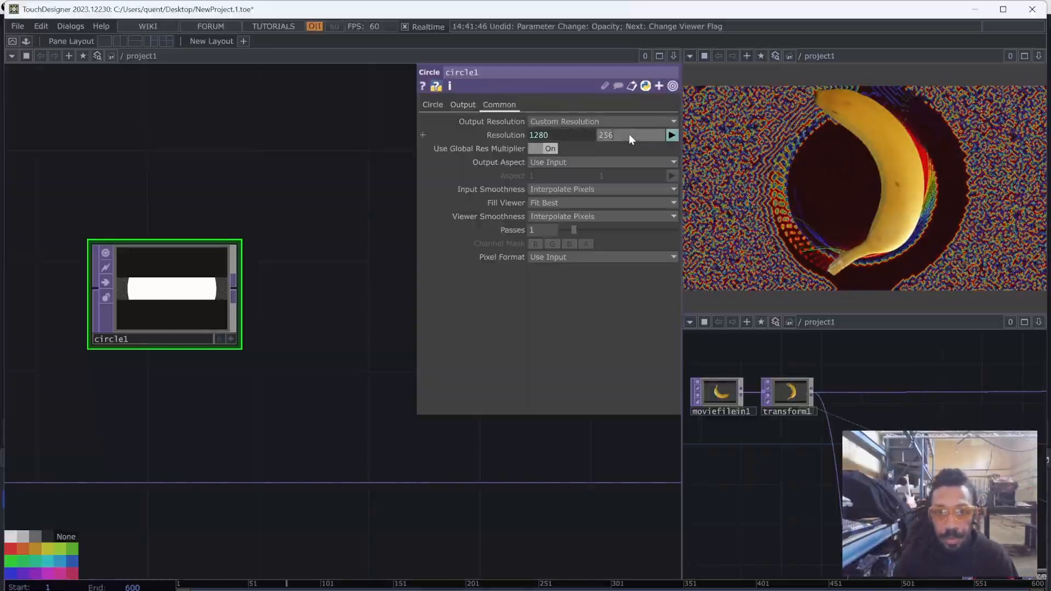
# Drive circle1's resolution height with the expression me.parent().height, removing the stray 256 in front of it
pyautogui.click(629, 135)
pyautogui.write('parent().')
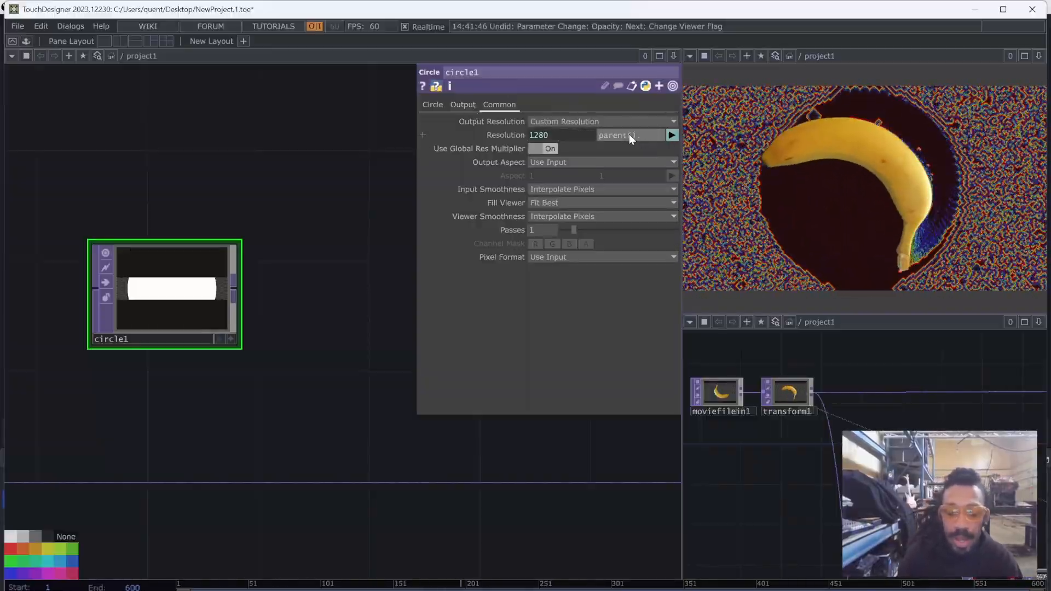
pyautogui.write('height')
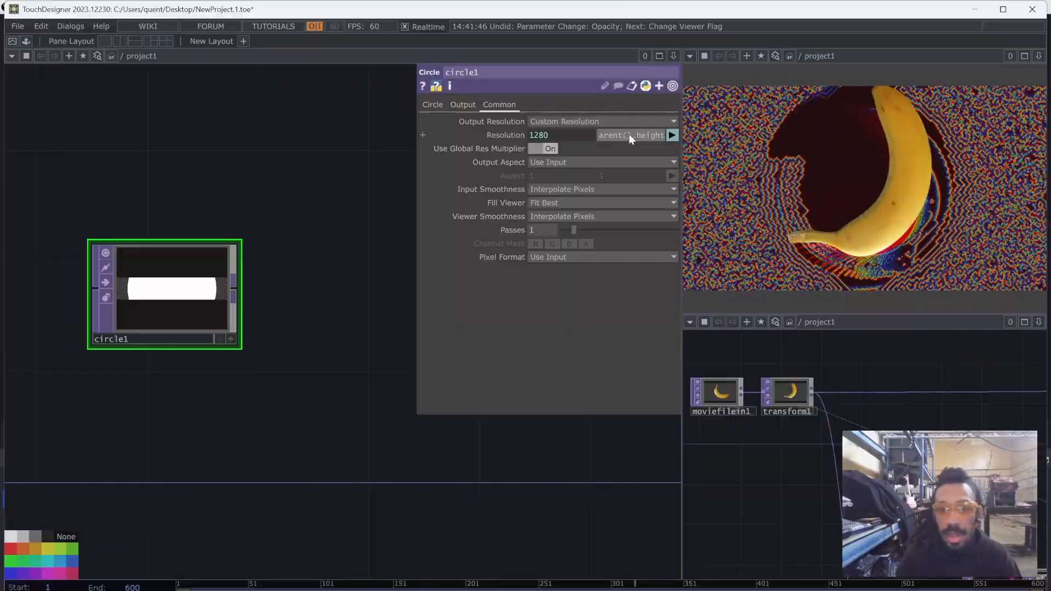
pyautogui.press('Return')
pyautogui.click(607, 135)
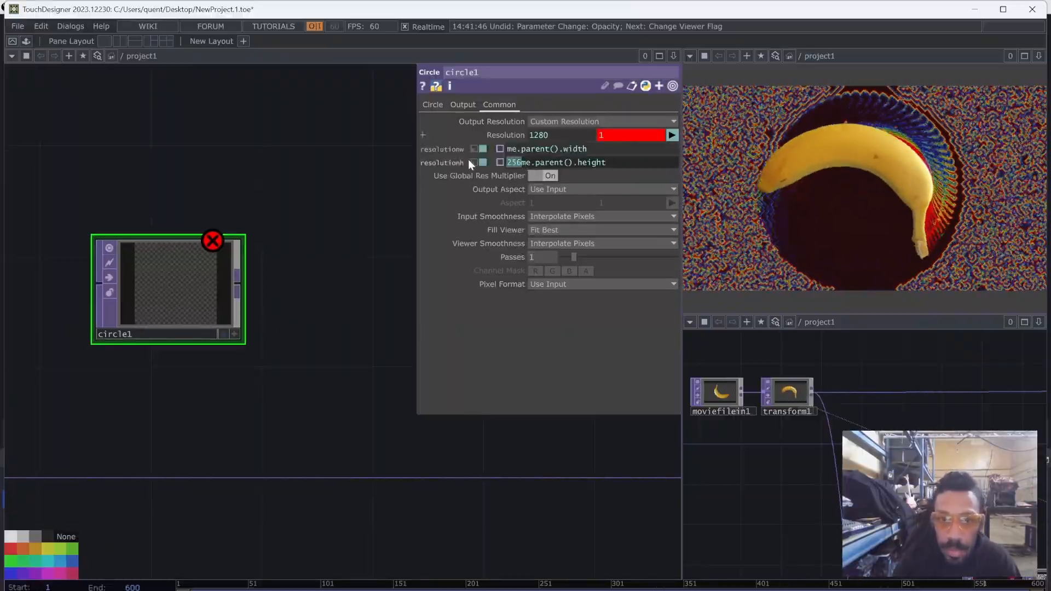
pyautogui.press('BackSpace')
pyautogui.scroll(-3, 298, 365)
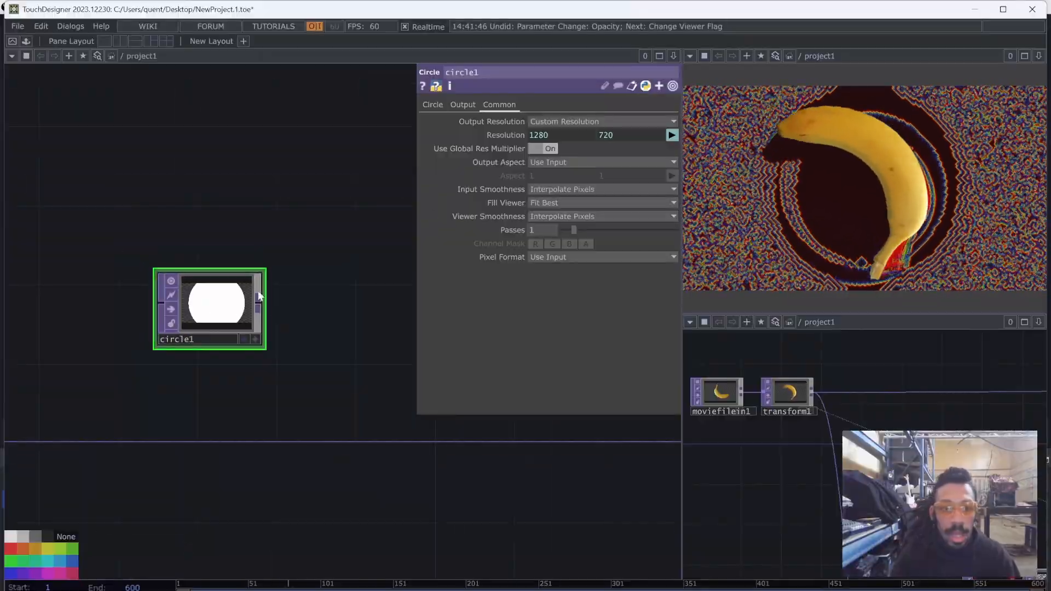
# Set both of circle1's Radius values to 0.2
pyautogui.click(433, 105)
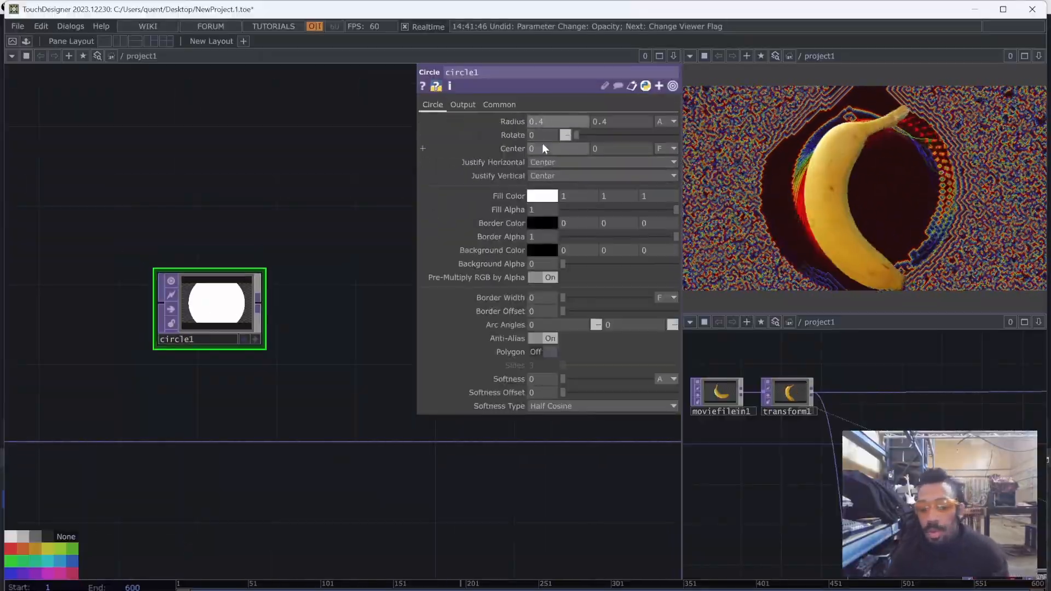
pyautogui.click(609, 124)
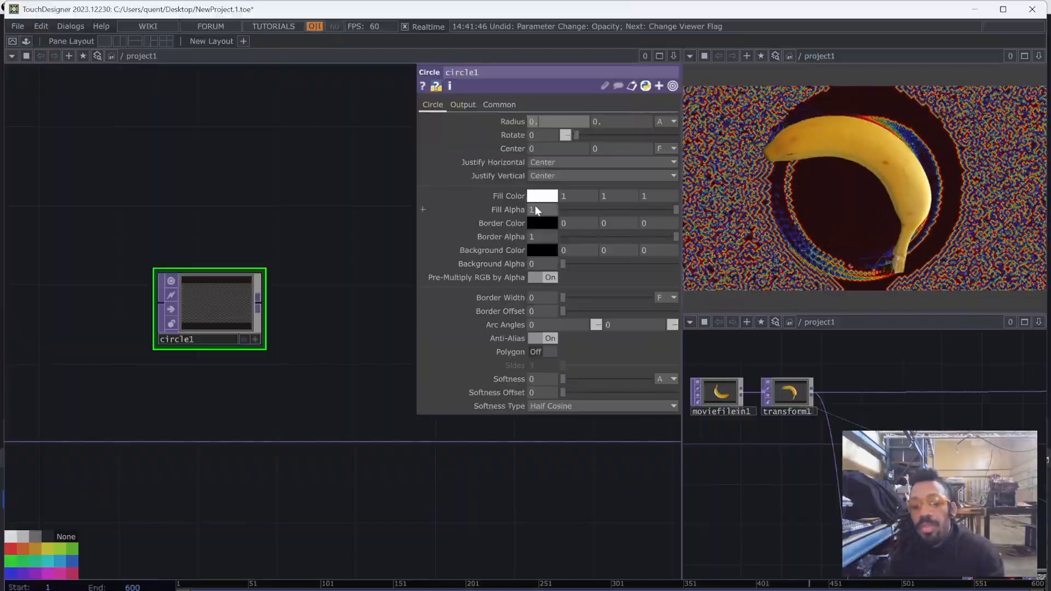
pyautogui.write('2')
pyautogui.click(612, 118)
pyautogui.write('2')
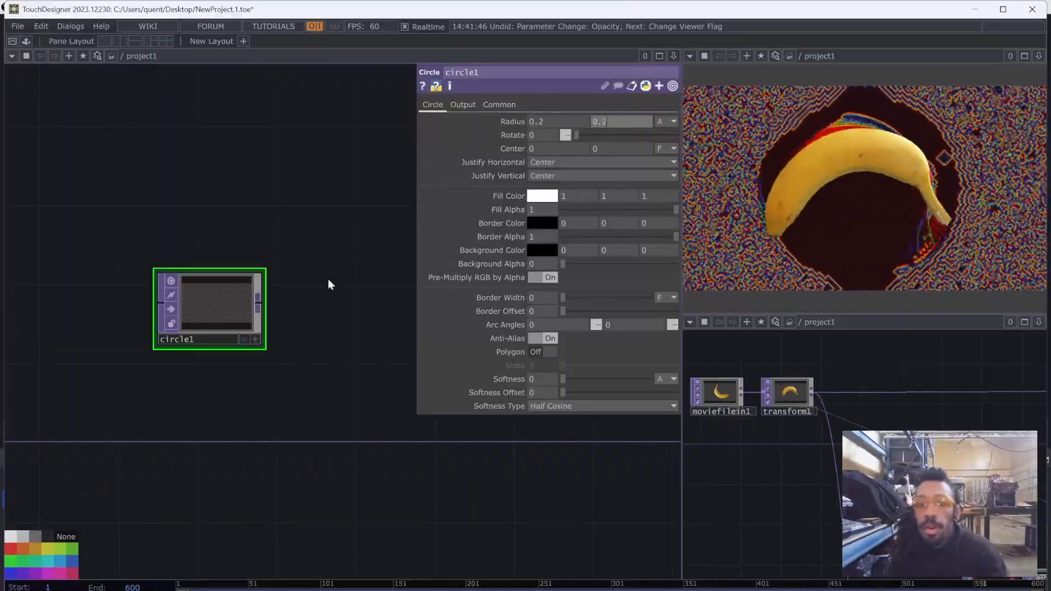
pyautogui.scroll(-3, 329, 279)
pyautogui.moveTo(328, 255); pyautogui.dragTo(331, 260)
pyautogui.scroll(5, 288, 274)
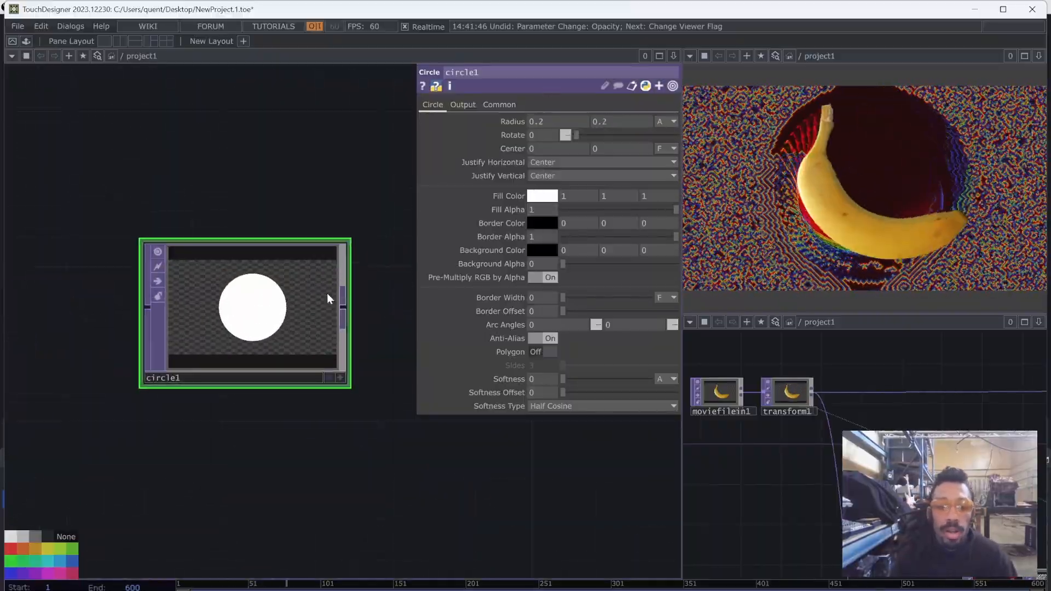
pyautogui.scroll(-3, 323, 281)
# Insert a Blur TOP on the wire between over1 and out1, placed below circle1
pyautogui.rightClick(158, 437)
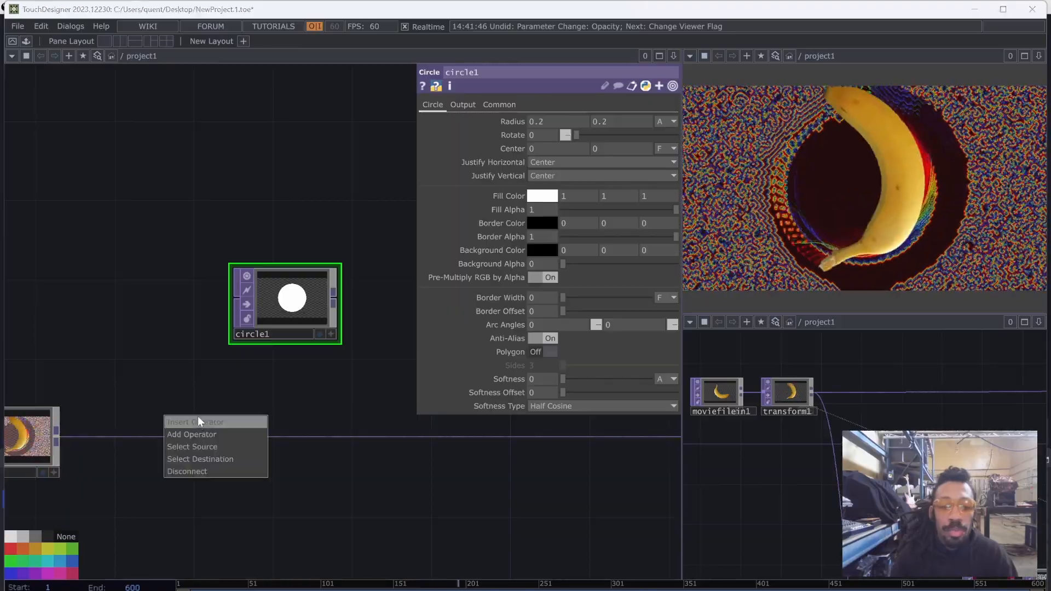
pyautogui.click(180, 423)
pyautogui.write('blur')
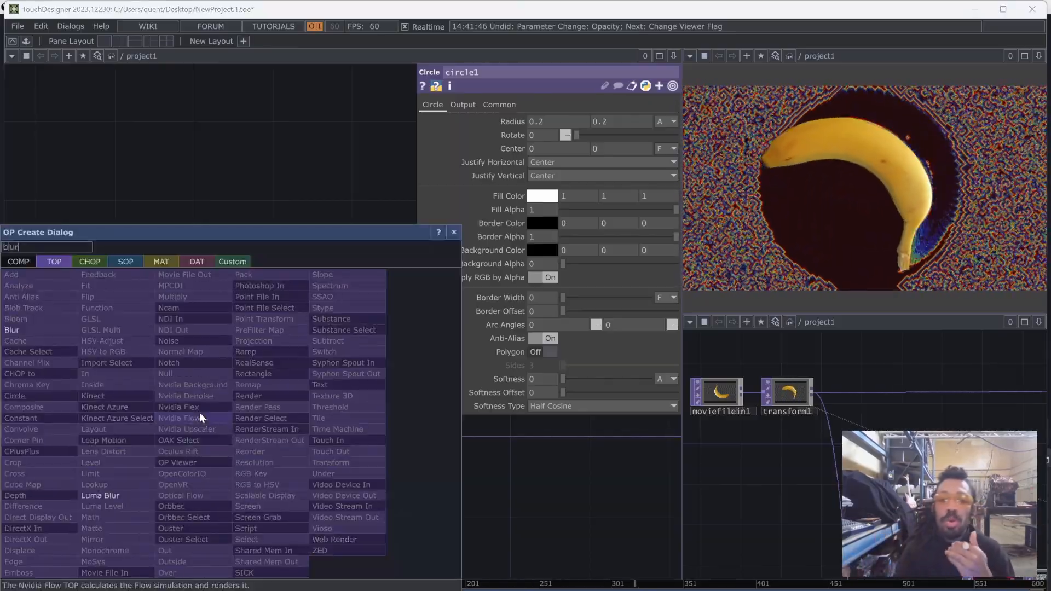
pyautogui.click(12, 330)
pyautogui.click(292, 443)
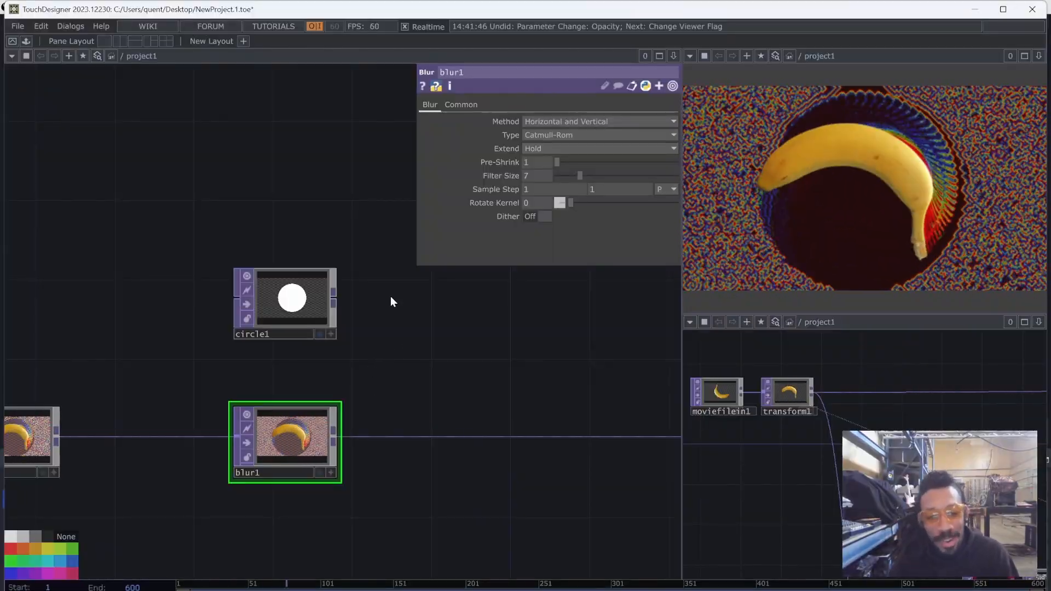
pyautogui.moveTo(397, 343); pyautogui.dragTo(345, 390)
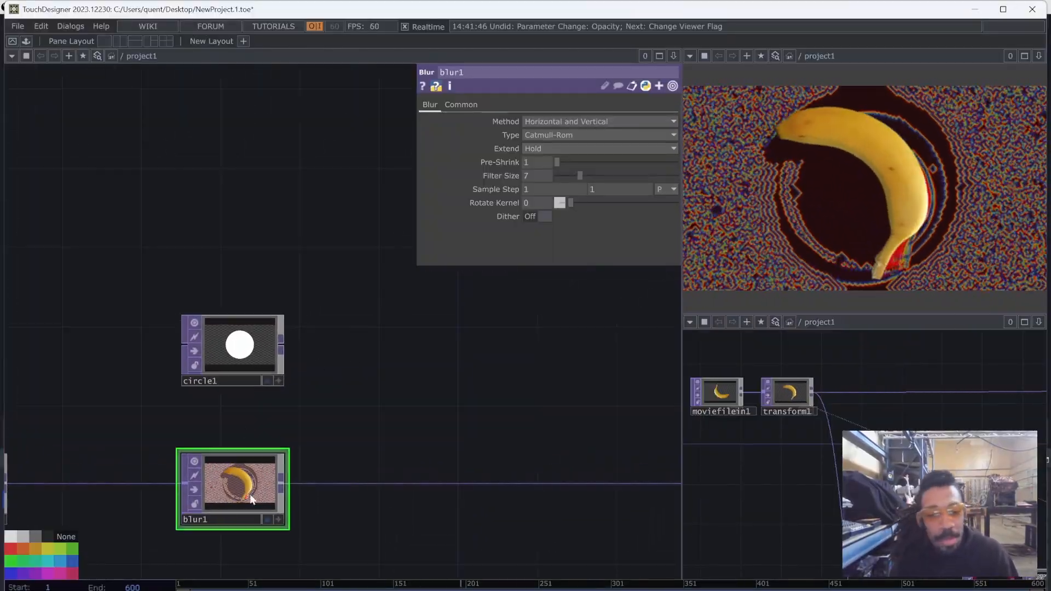
# Set blur1's Pre-Shrink to 4 and move circle1 farther above it
pyautogui.moveTo(563, 162); pyautogui.dragTo(610, 167)
pyautogui.scroll(-3, 342, 312)
pyautogui.moveTo(288, 326); pyautogui.dragTo(287, 269)
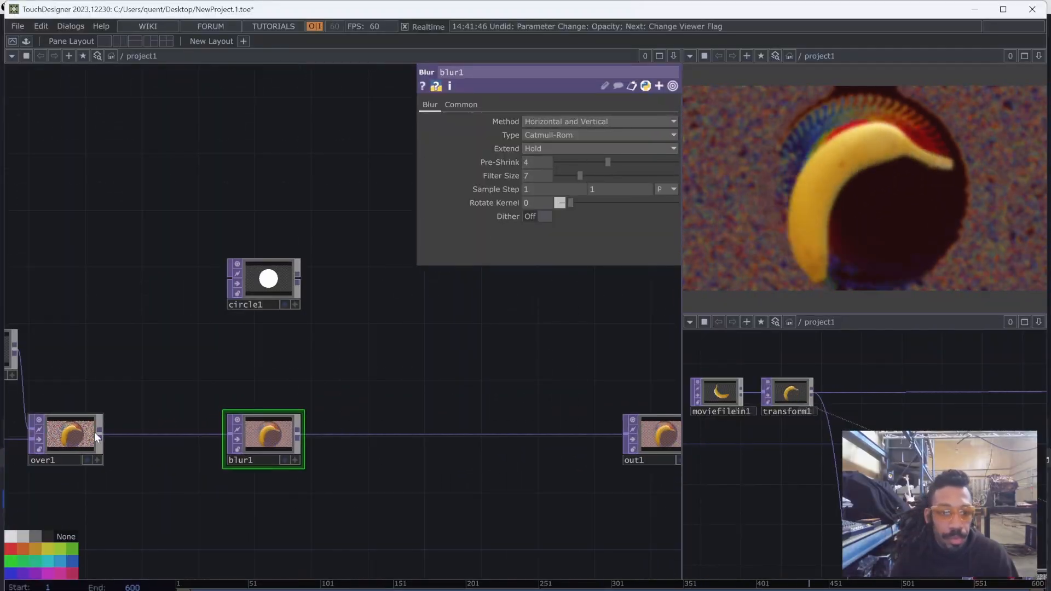
# Add a Multiply TOP between circle1 and blur1, and move it downstream of them
pyautogui.press('Tab')
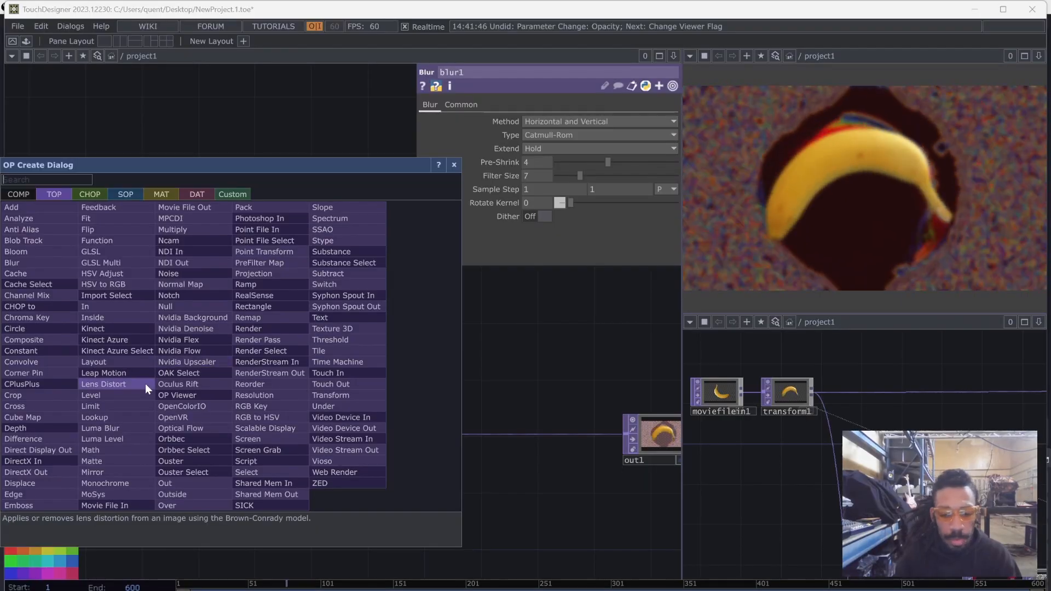
pyautogui.write('mu')
pyautogui.click(174, 230)
pyautogui.click(261, 340)
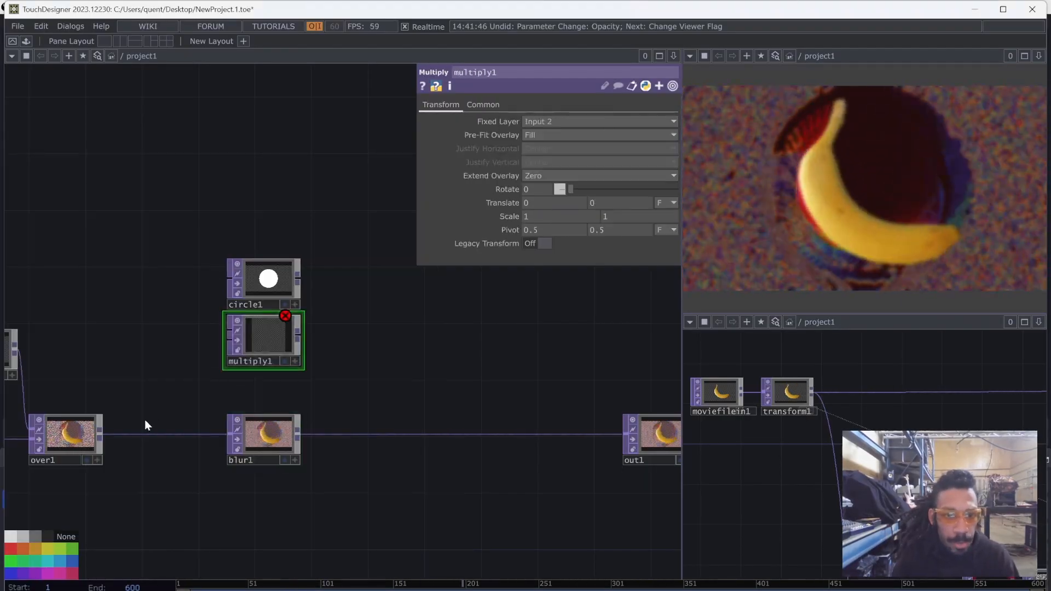
pyautogui.moveTo(269, 327); pyautogui.dragTo(447, 331)
# Insert a Blur TOP between circle1 and multiply1 so that it blurs the circle mask
pyautogui.rightClick(343, 298)
pyautogui.click(365, 282)
pyautogui.write('blur')
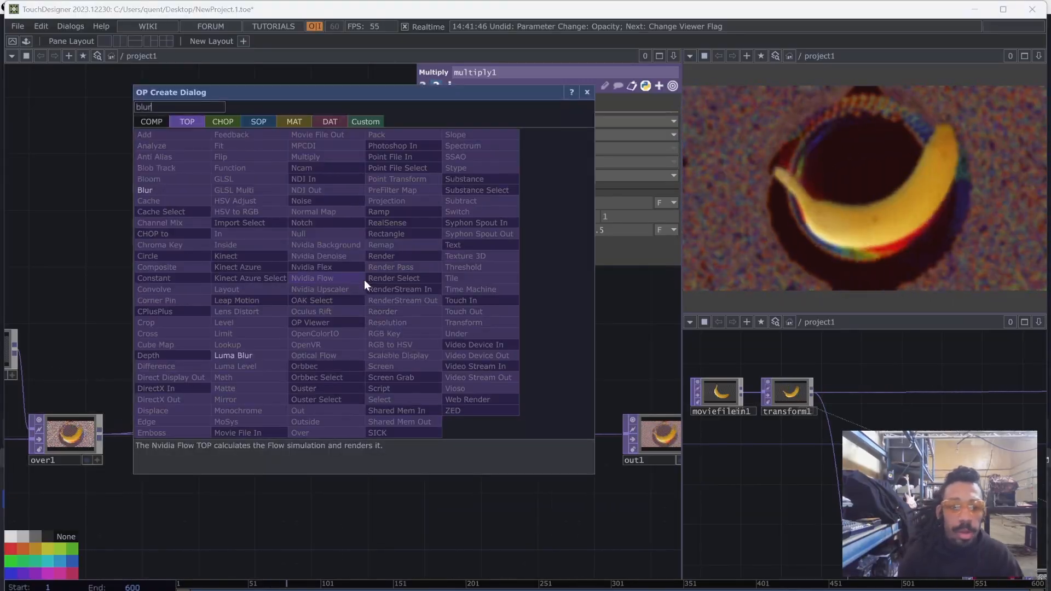
pyautogui.click(157, 190)
pyautogui.click(352, 281)
pyautogui.scroll(4, 358, 280)
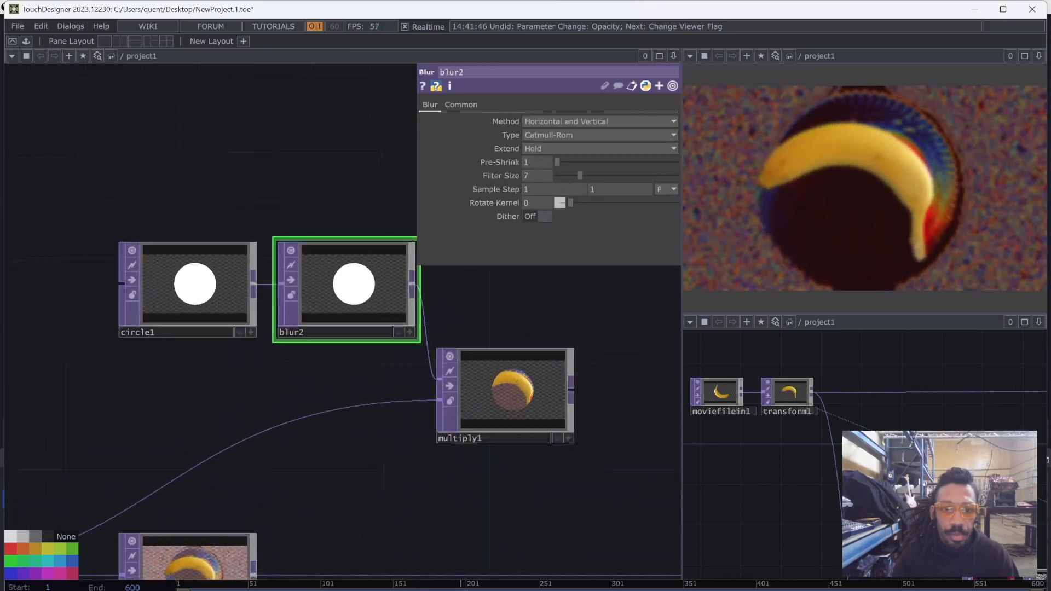
# Set blur2's Pre-Shrink to 7 and its Filter Size to 29
pyautogui.click(608, 163)
pyautogui.click(623, 176)
pyautogui.click(641, 163)
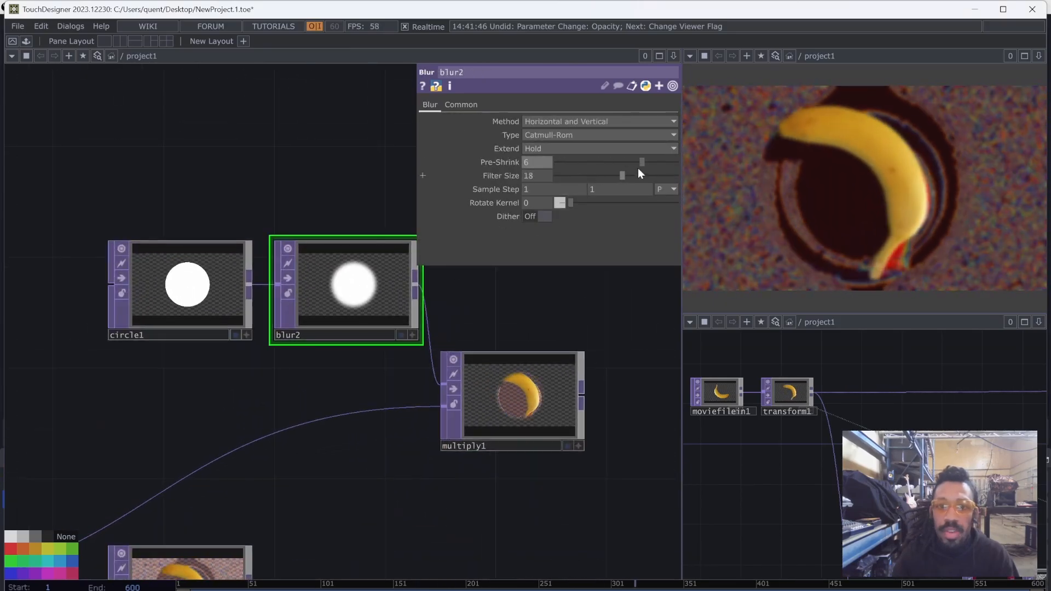
pyautogui.click(657, 176)
pyautogui.scroll(4, 349, 292)
pyautogui.scroll(3, 341, 299)
pyautogui.click(665, 176)
pyautogui.click(660, 163)
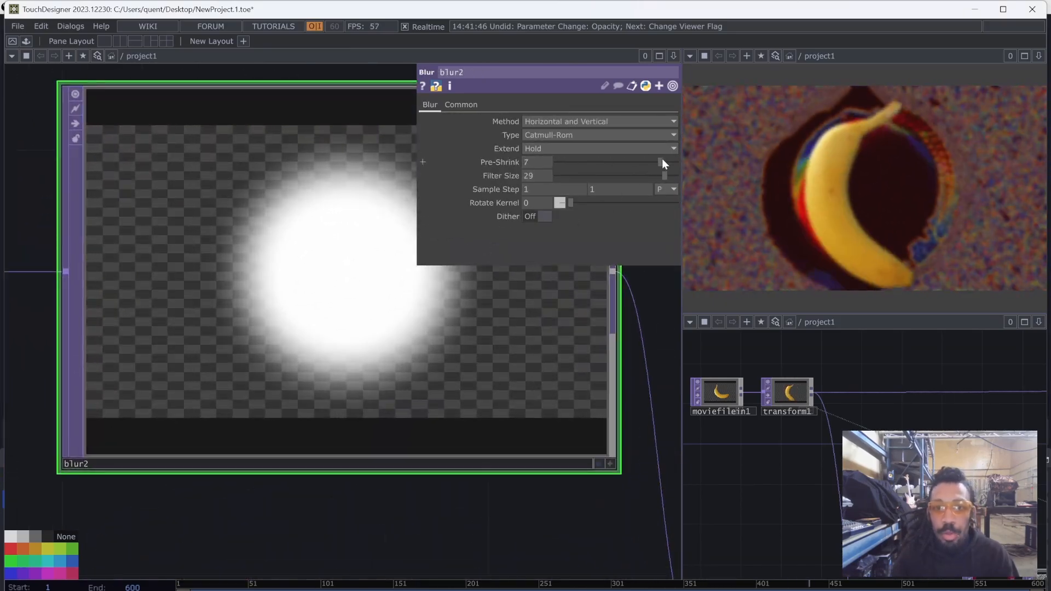
# Examine the previews of blur2, multiply1 and blur1 up close to check the softened mask
pyautogui.scroll(-8, 343, 220)
pyautogui.scroll(6, 382, 216)
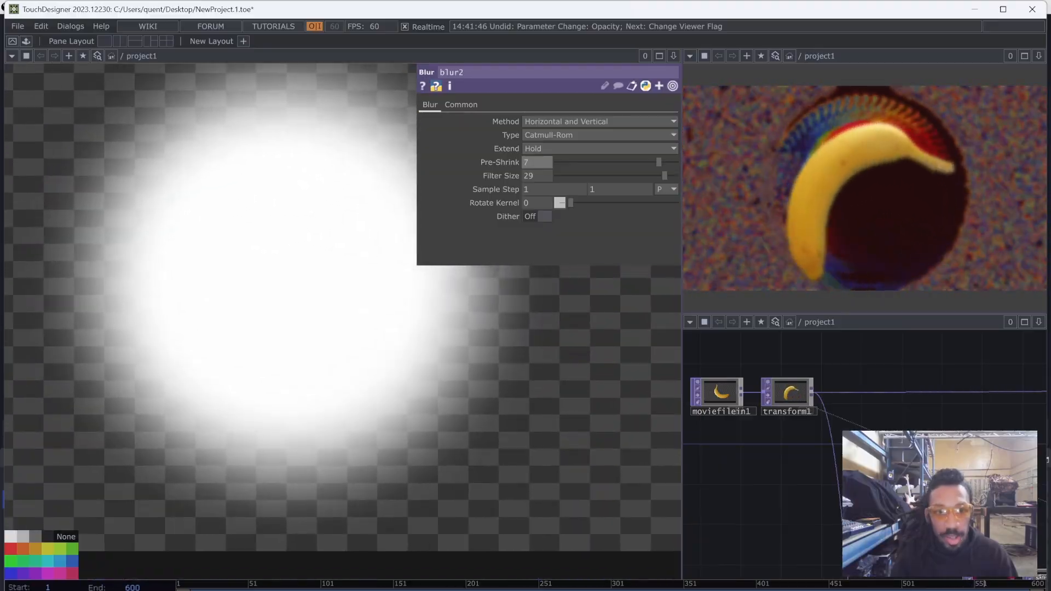
pyautogui.scroll(-8, 300, 252)
pyautogui.scroll(5, 300, 247)
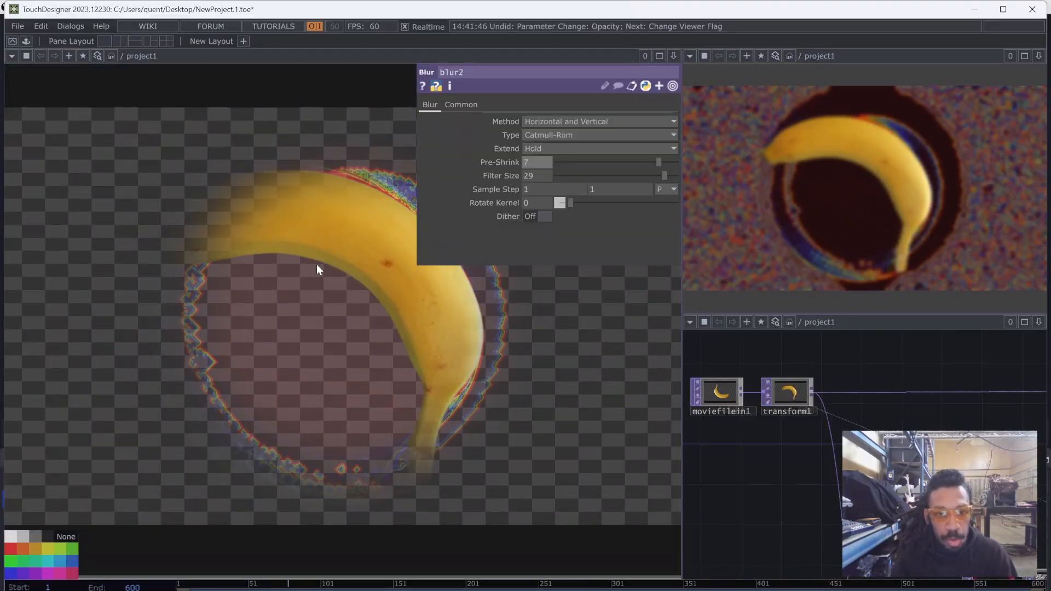
pyautogui.scroll(-5, 317, 264)
pyautogui.scroll(5, 157, 366)
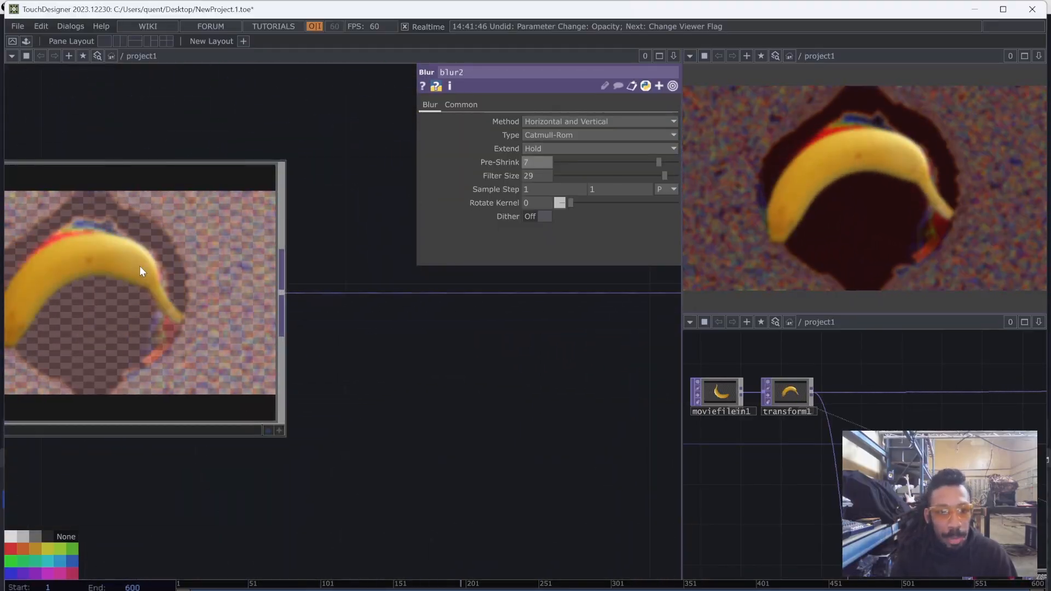
pyautogui.scroll(-4, 141, 270)
# Add an Over TOP fed by multiply1 first and blur1 second, and place it between them and out1
pyautogui.moveTo(336, 284); pyautogui.dragTo(356, 304)
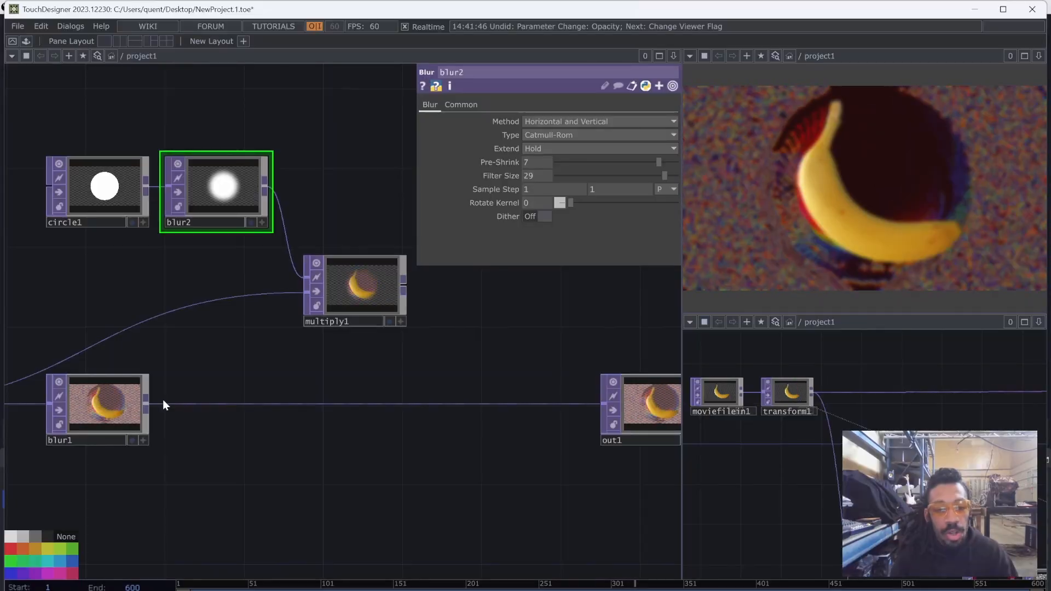
pyautogui.click(402, 284)
pyautogui.click(449, 352)
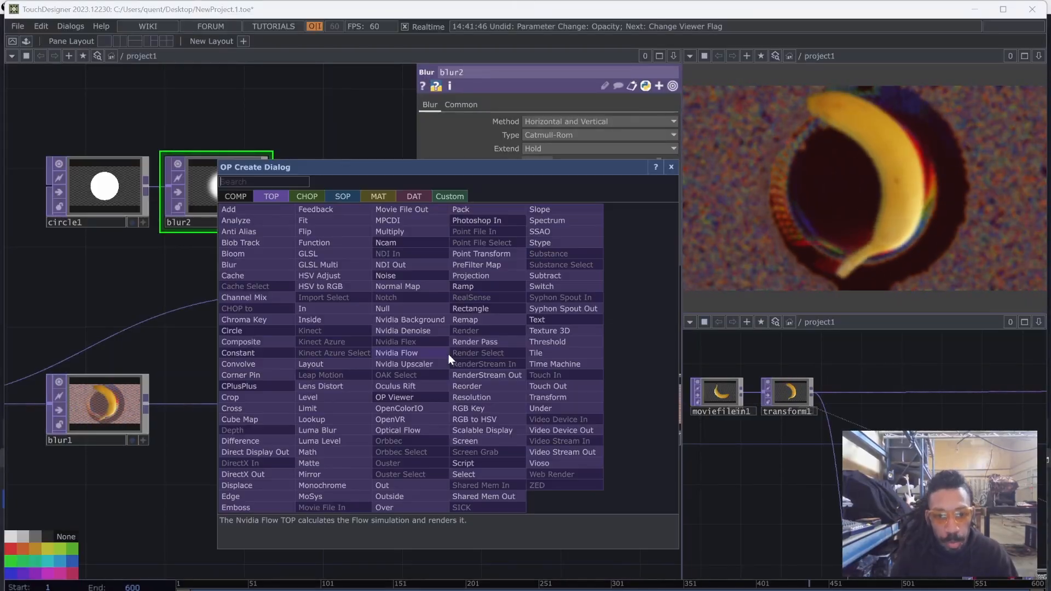
pyautogui.write('over')
pyautogui.press('Return')
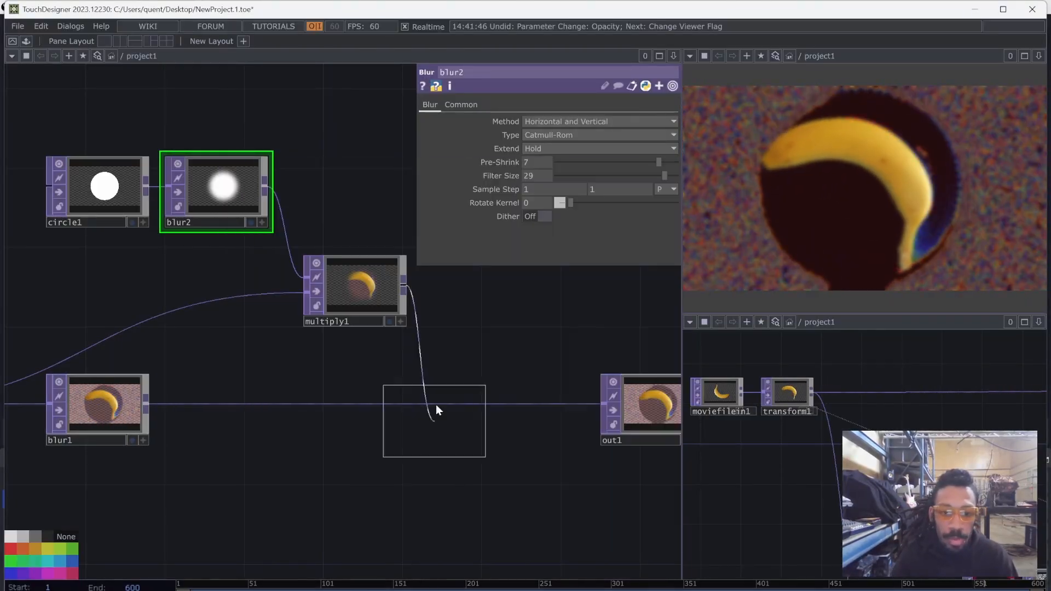
pyautogui.click(436, 405)
pyautogui.click(146, 402)
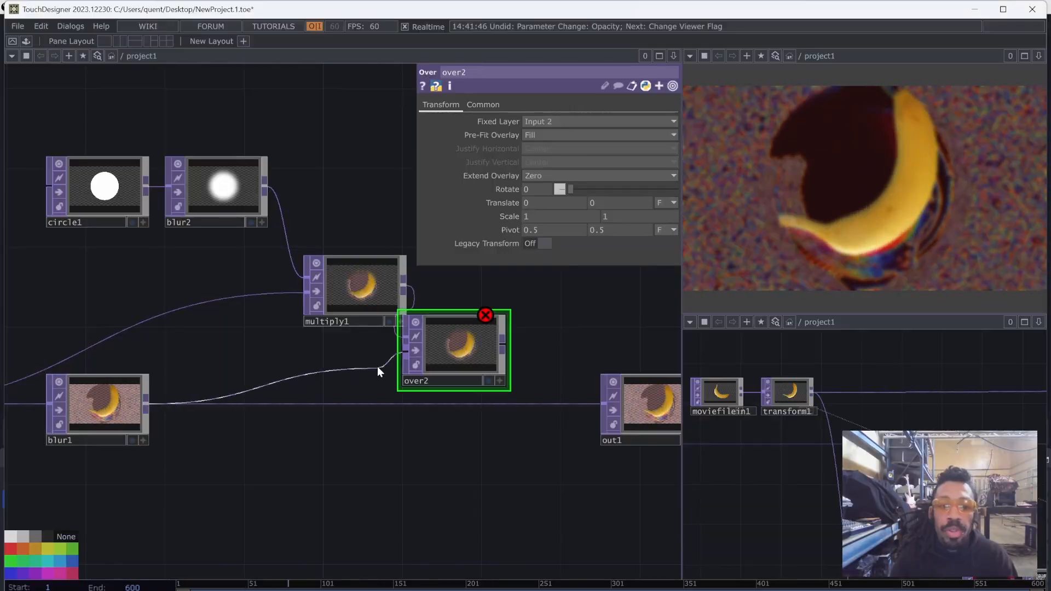
pyautogui.click(438, 354)
pyautogui.moveTo(452, 323); pyautogui.dragTo(472, 362)
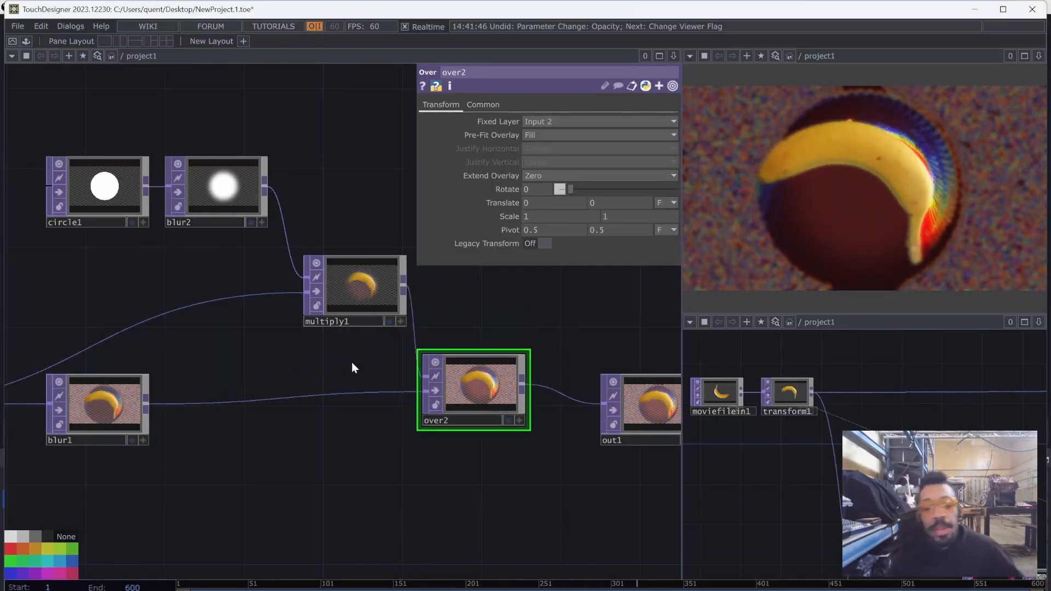
# Set blur2's Pre-Shrink to 8 and both of circle1's Radius values to 0.35
pyautogui.click(242, 201)
pyautogui.moveTo(659, 162); pyautogui.dragTo(699, 164)
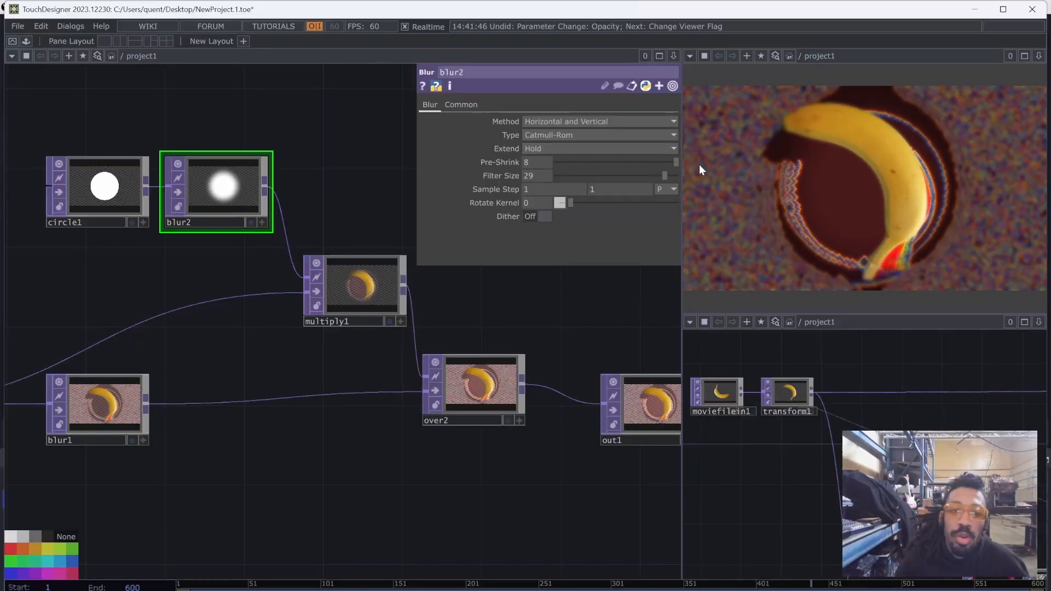
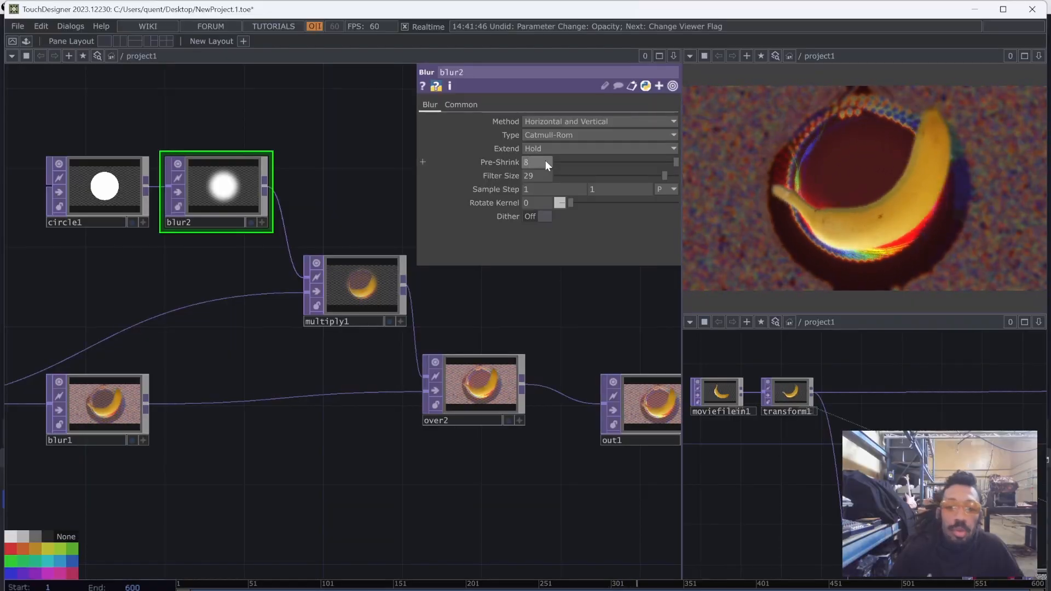
pyautogui.click(104, 189)
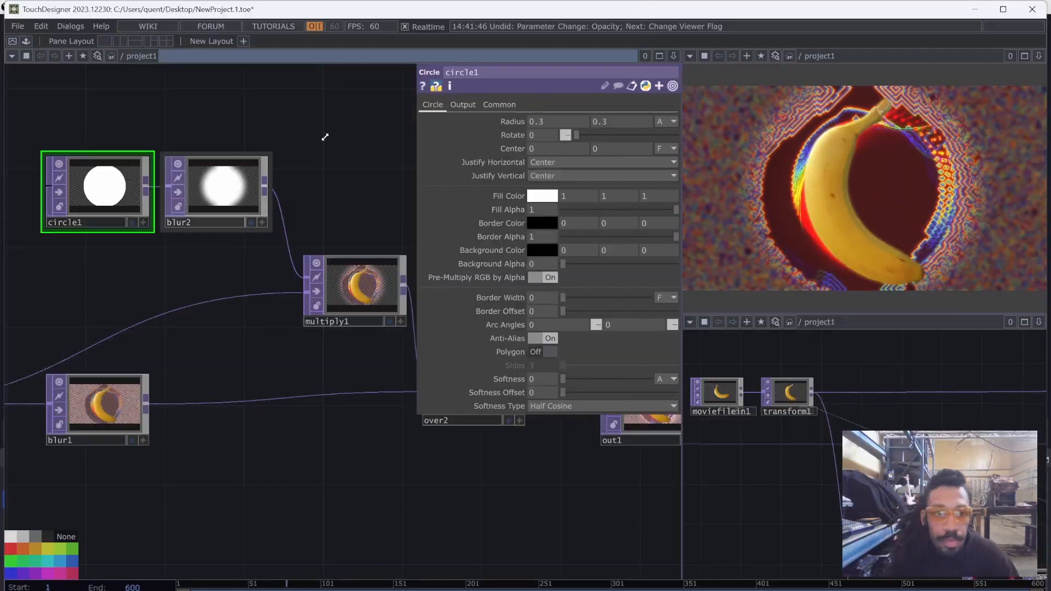
pyautogui.click(579, 119)
pyautogui.write('5')
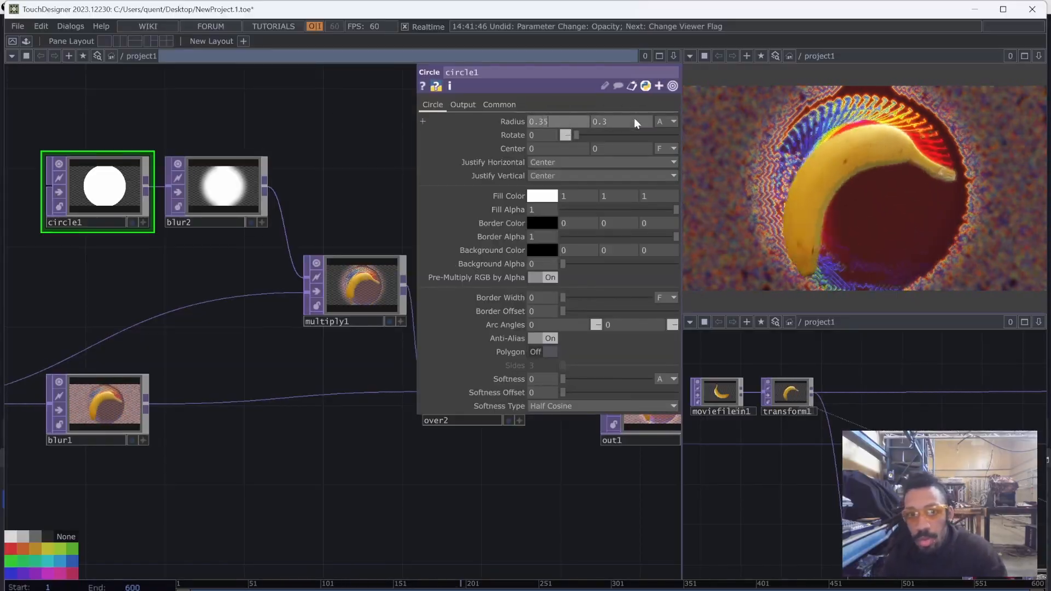
pyautogui.click(634, 119)
pyautogui.write('5')
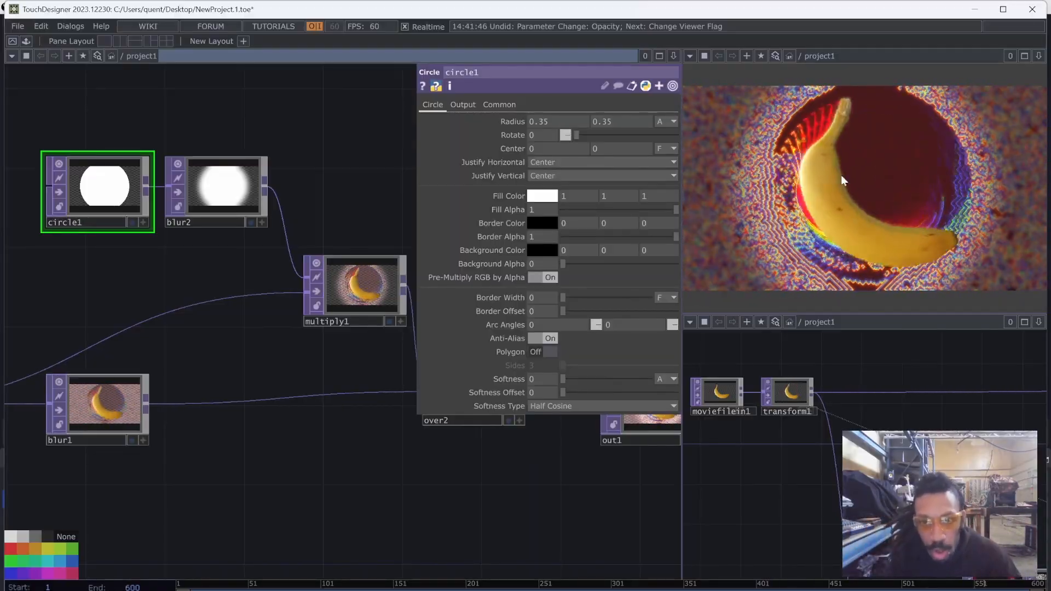
pyautogui.press('p')
# Move over2 in line with out1, and shift blur1 closer to over2
pyautogui.moveTo(352, 475); pyautogui.dragTo(305, 485)
pyautogui.scroll(-4, 329, 474)
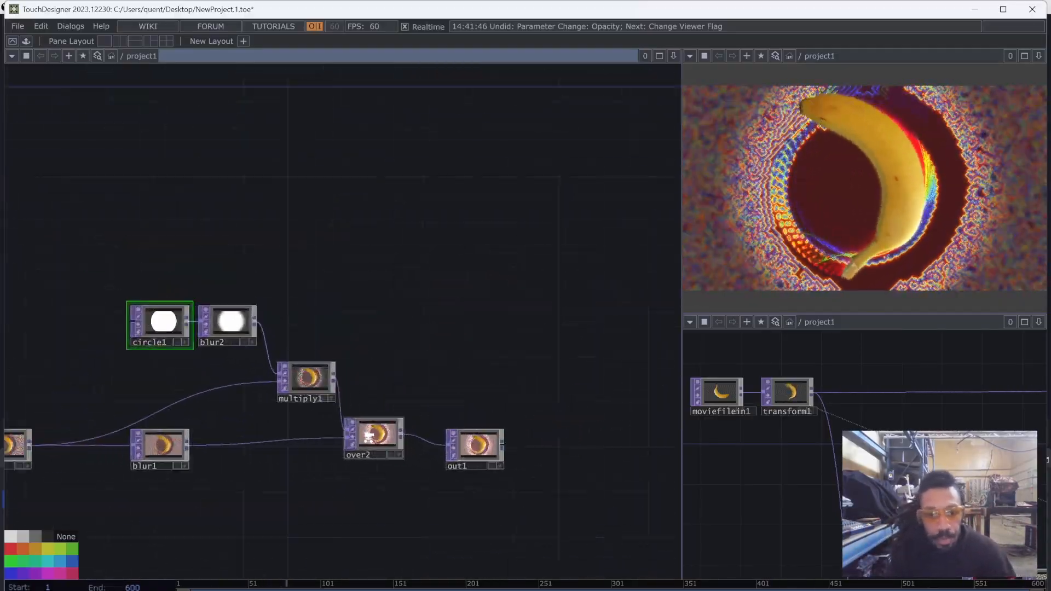
pyautogui.scroll(2, 368, 435)
pyautogui.moveTo(370, 431); pyautogui.dragTo(355, 466)
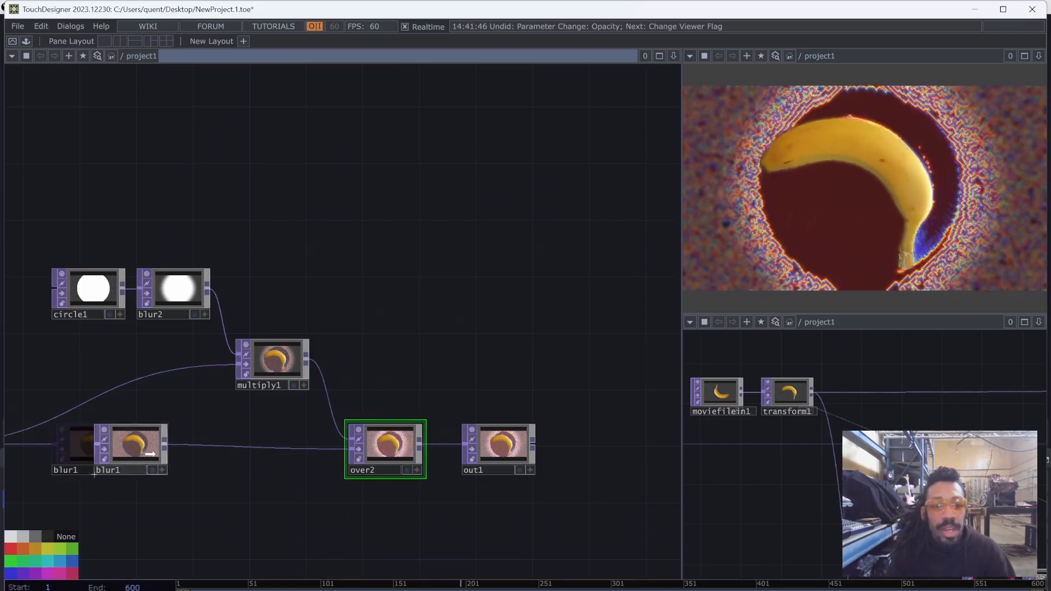
pyautogui.moveTo(150, 454); pyautogui.dragTo(164, 454)
# Examine the whole network from the movie source through the feedback and cache nodes to the output
pyautogui.scroll(-5, 331, 374)
pyautogui.moveTo(119, 337); pyautogui.dragTo(265, 338)
pyautogui.scroll(-7, 265, 338)
pyautogui.scroll(5, 24, 288)
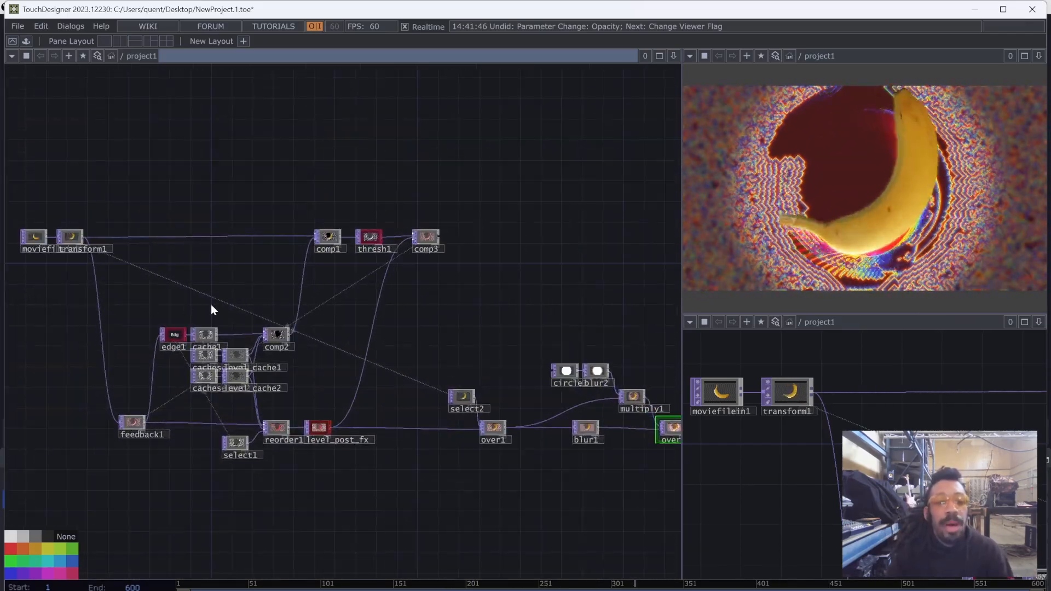
pyautogui.moveTo(610, 379); pyautogui.dragTo(307, 361)
pyautogui.scroll(7, 306, 362)
pyautogui.moveTo(143, 218); pyautogui.dragTo(177, 251)
pyautogui.scroll(-3, 169, 251)
pyautogui.moveTo(32, 340); pyautogui.dragTo(140, 336)
pyautogui.moveTo(296, 310); pyautogui.dragTo(514, 310)
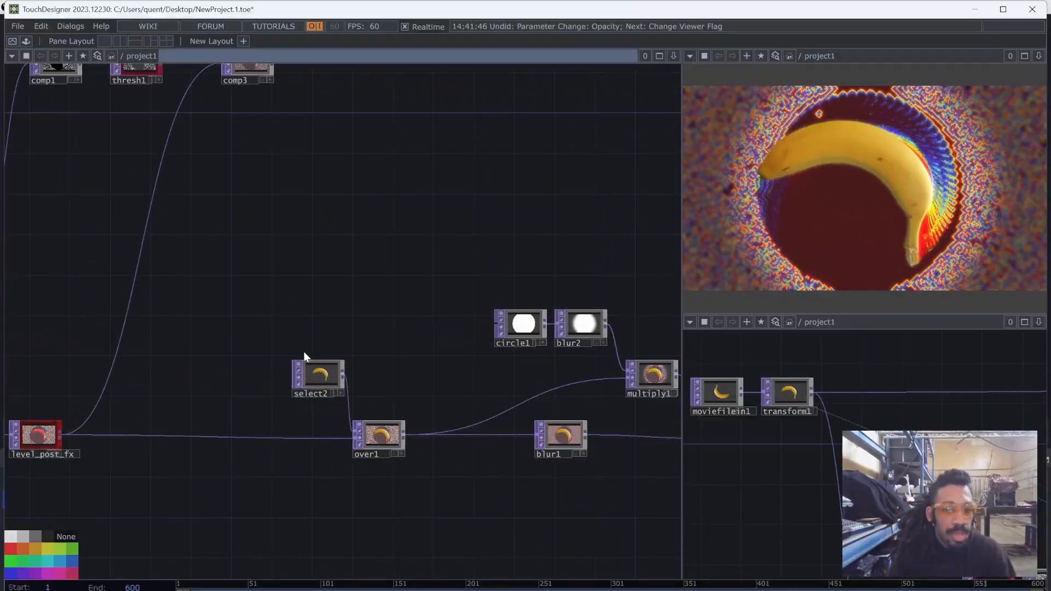
# Move over1 away from blur1, and shift multiply1, blur1, circle1 and blur2 into a compact group near over2
pyautogui.scroll(2, 446, 485)
pyautogui.moveTo(446, 485); pyautogui.dragTo(413, 461)
pyautogui.scroll(-3, 413, 460)
pyautogui.scroll(-2, 368, 430)
pyautogui.moveTo(363, 429); pyautogui.dragTo(435, 429)
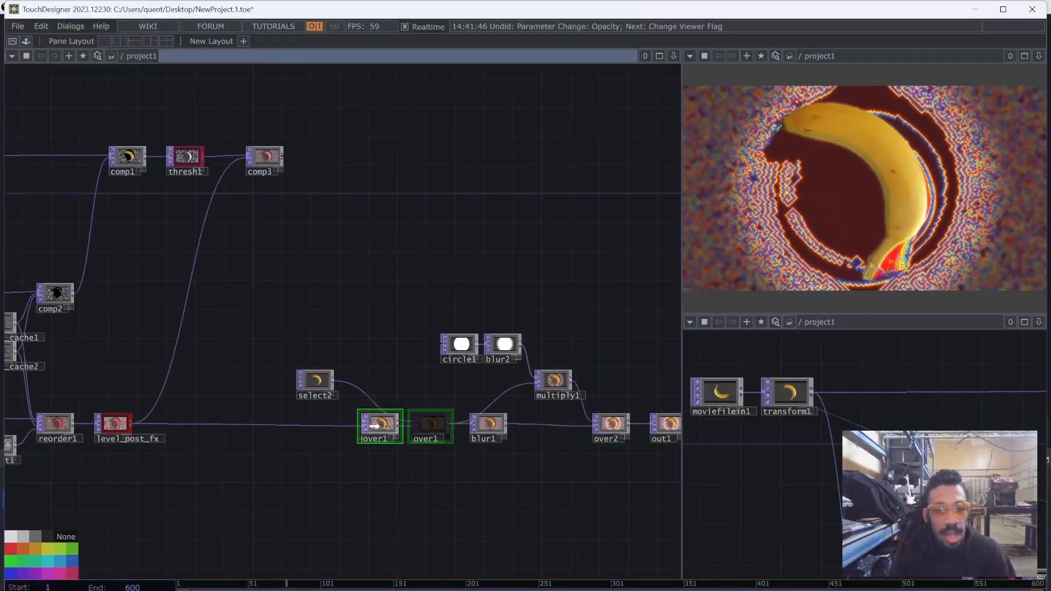
pyautogui.moveTo(398, 354); pyautogui.dragTo(232, 349)
pyautogui.scroll(5, 390, 362)
pyautogui.moveTo(388, 383); pyautogui.dragTo(458, 385)
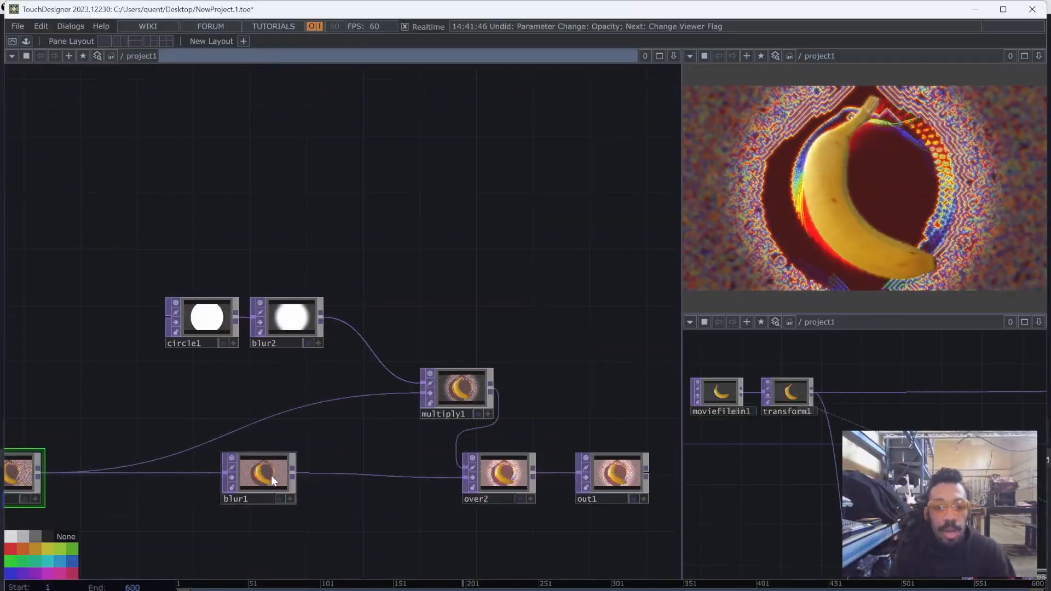
pyautogui.moveTo(268, 475); pyautogui.dragTo(325, 476)
pyautogui.moveTo(293, 327); pyautogui.dragTo(406, 327)
# Add an Annotate COMP, fit it around circle1, blur2, multiply1, blur1 and over2, and title it "post fx blur"
pyautogui.press('Tab')
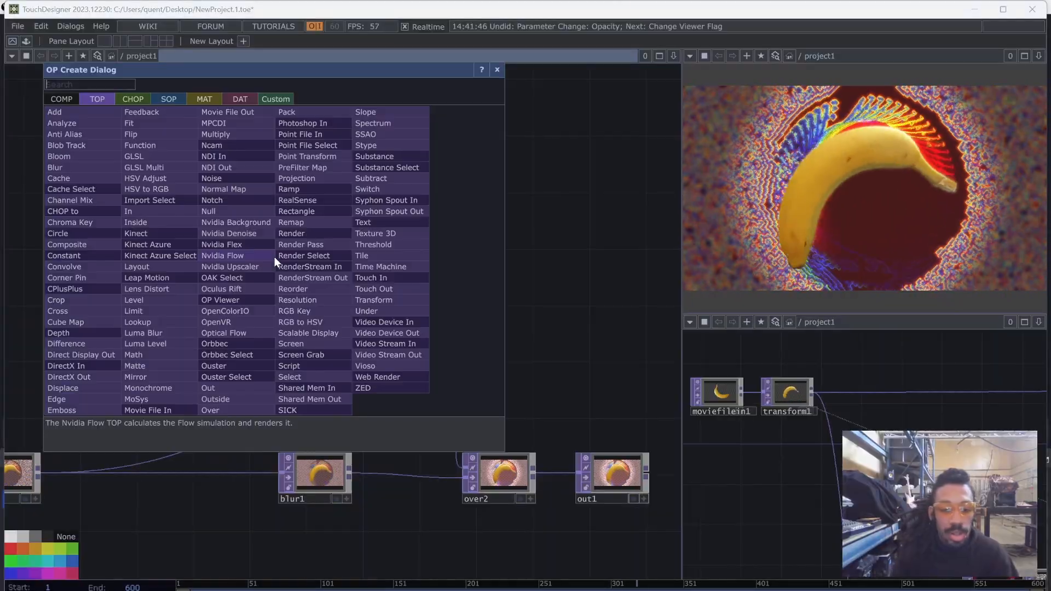
pyautogui.write('anno')
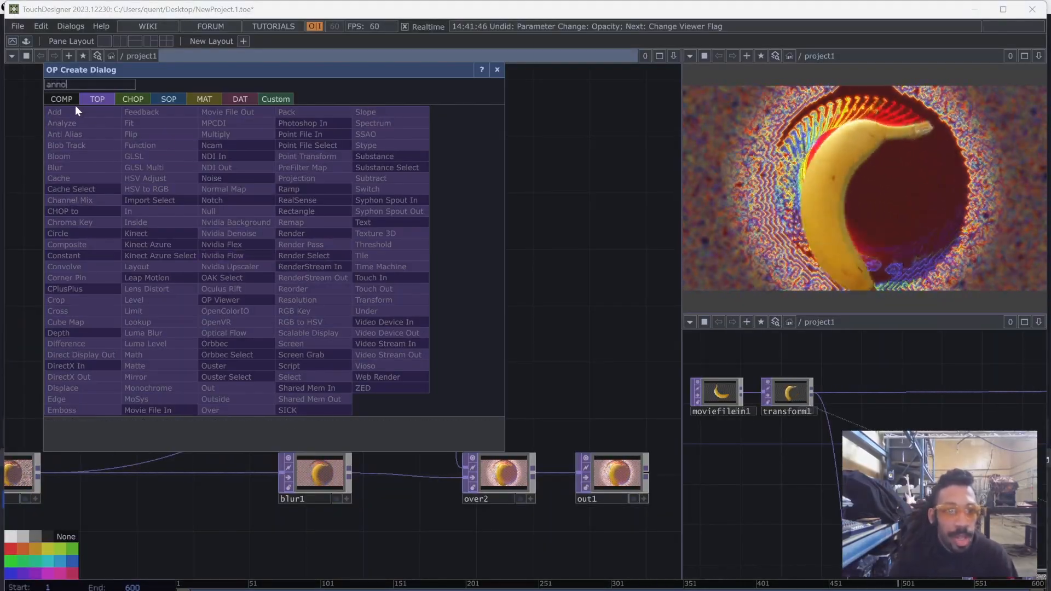
pyautogui.click(62, 99)
pyautogui.click(123, 125)
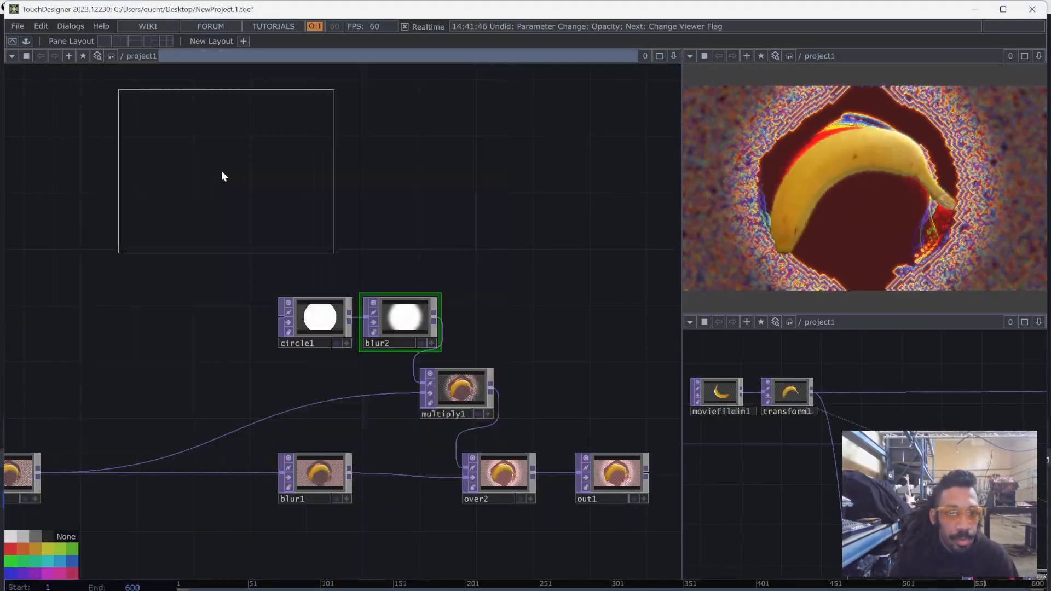
pyautogui.click(203, 210)
pyautogui.moveTo(311, 289)
pyautogui.mouseDown()
pyautogui.moveTo(546, 573)
pyautogui.moveTo(554, 541)
pyautogui.mouseUp()
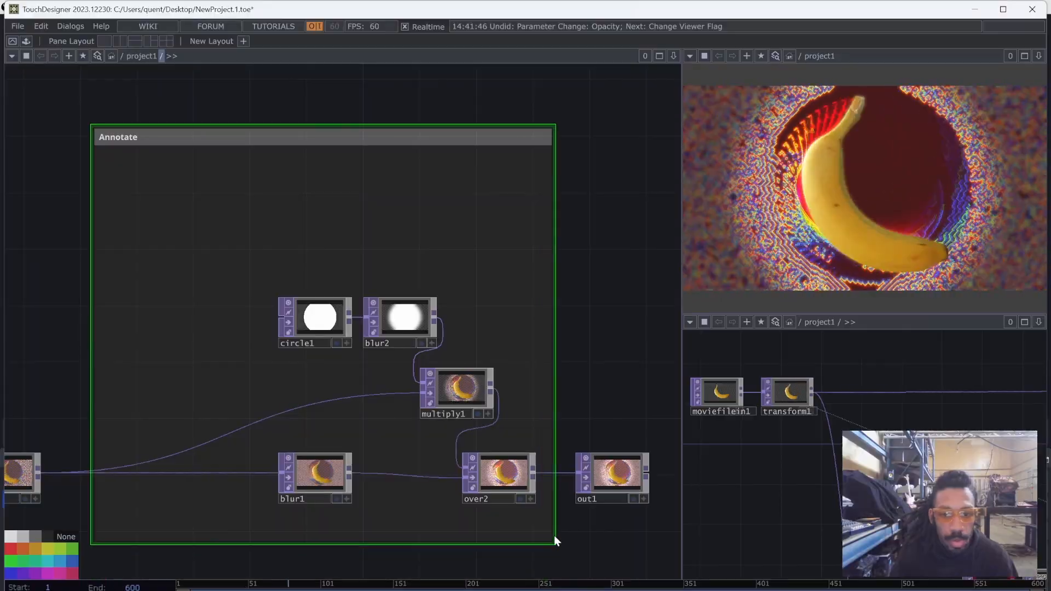
pyautogui.moveTo(100, 137); pyautogui.dragTo(263, 278)
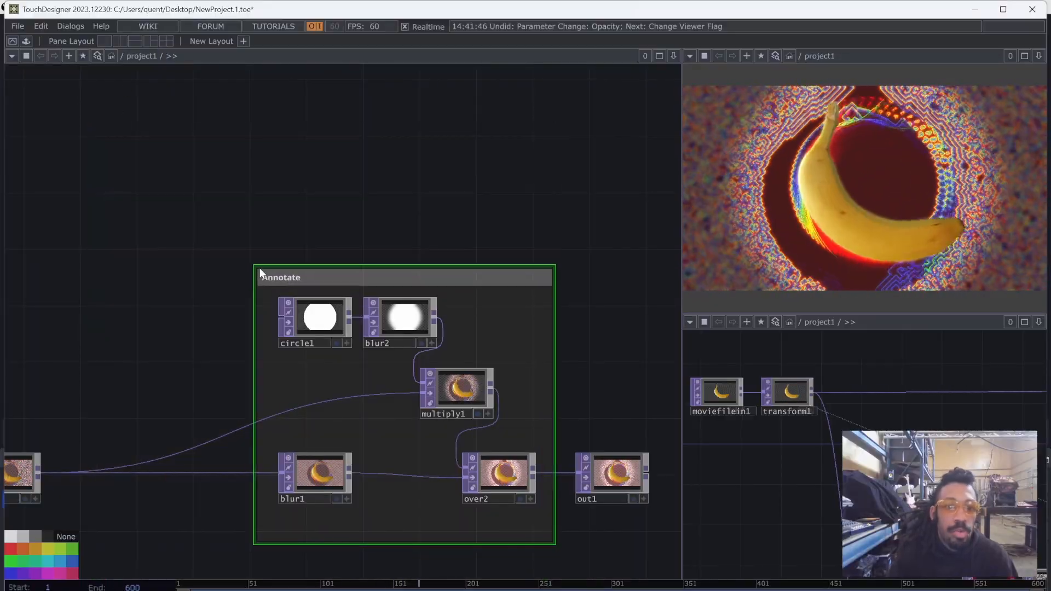
pyautogui.doubleClick(292, 277)
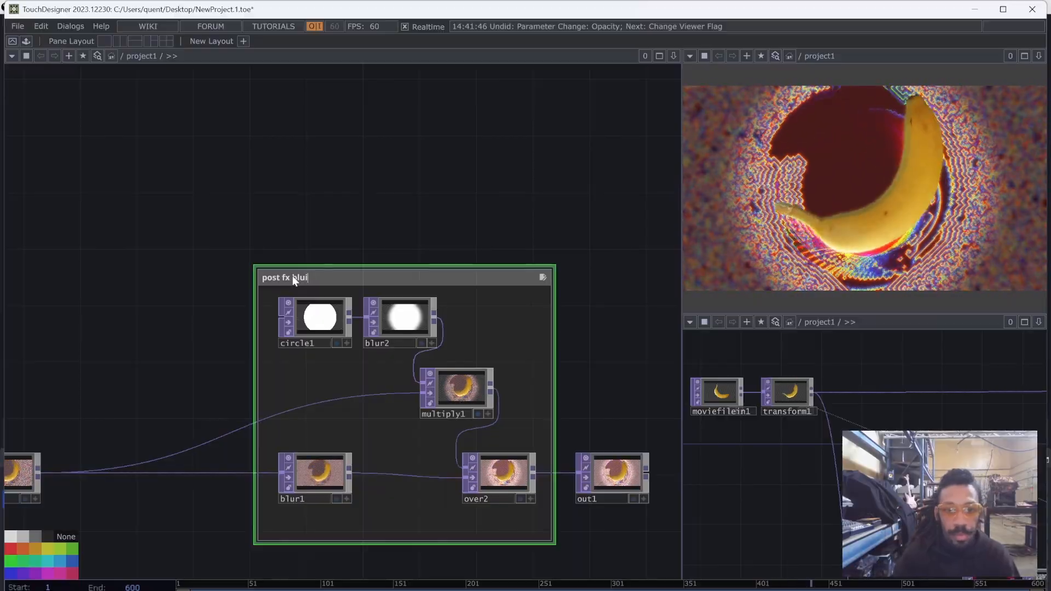
# Open the Component Editor for project1 and move its window fully into view
pyautogui.scroll(-10, 208, 163)
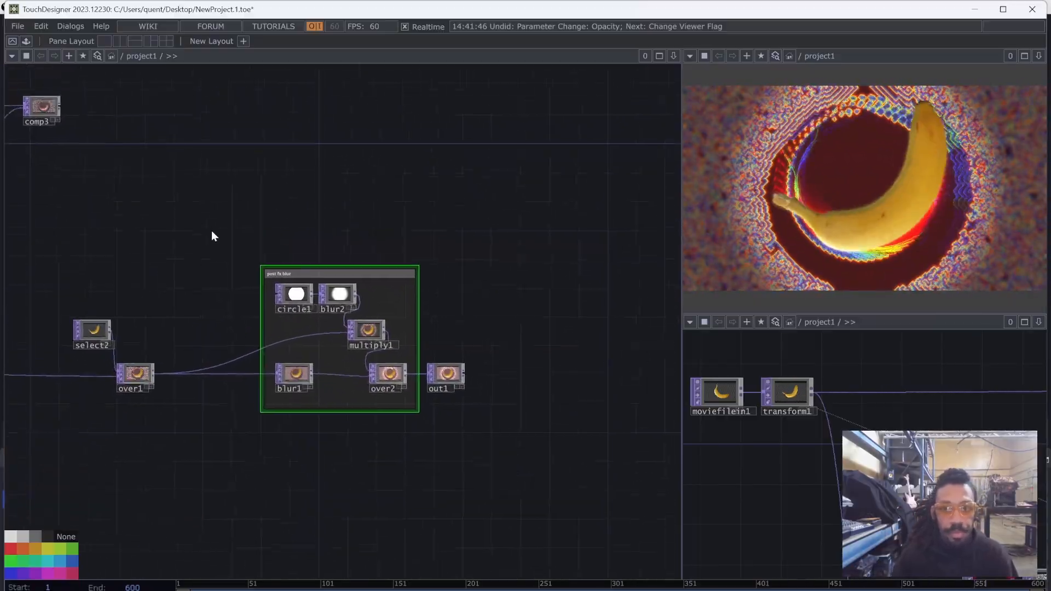
pyautogui.scroll(10, 323, 241)
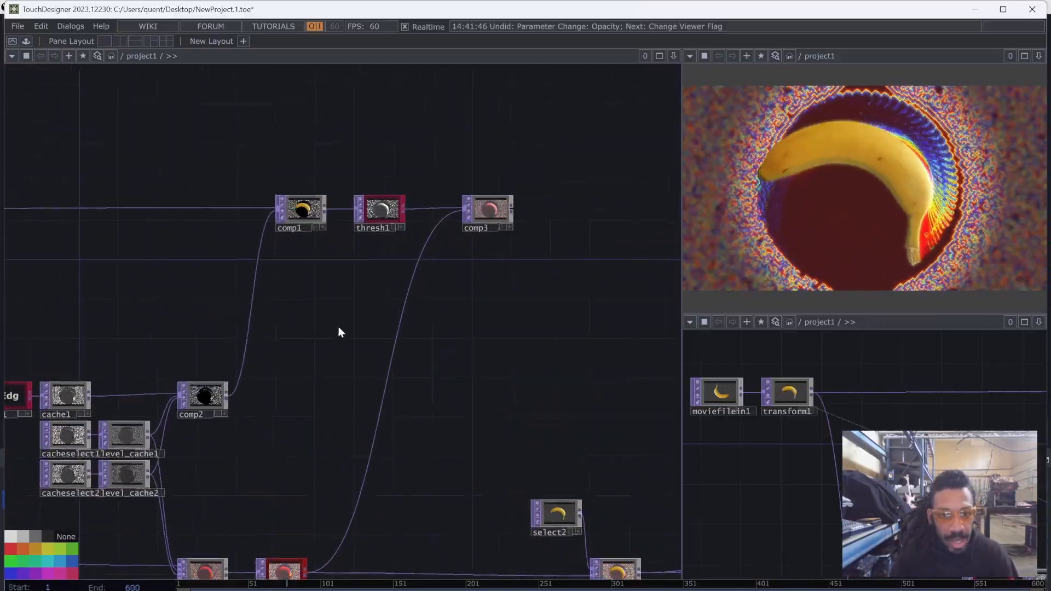
pyautogui.moveTo(168, 337); pyautogui.dragTo(268, 241)
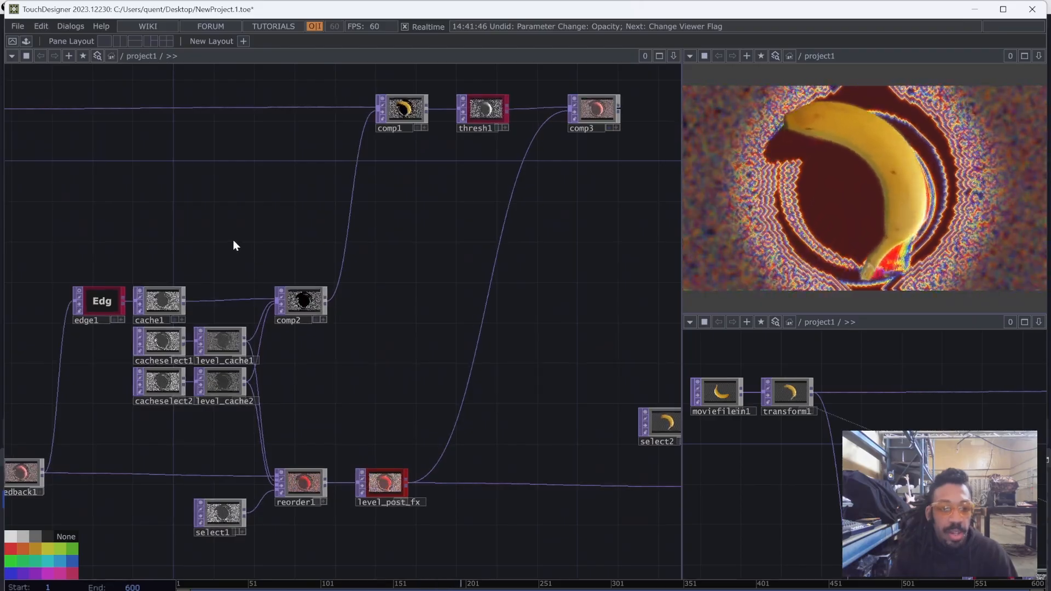
pyautogui.scroll(-3, 232, 241)
pyautogui.scroll(3, 226, 462)
pyautogui.moveTo(294, 320); pyautogui.dragTo(340, 388)
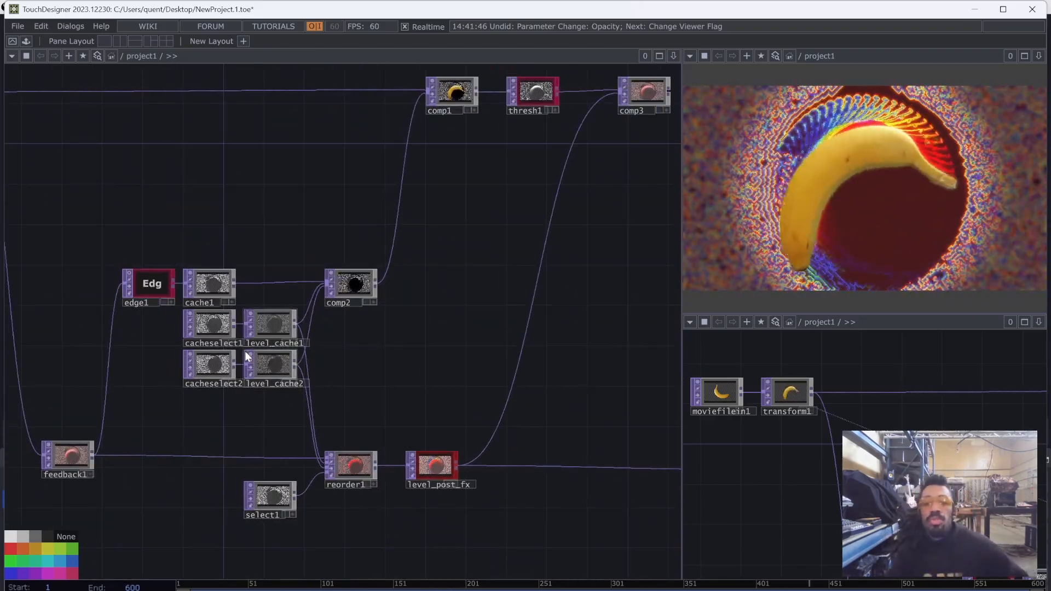
pyautogui.rightClick(277, 206)
pyautogui.click(326, 192)
pyautogui.moveTo(238, 19); pyautogui.dragTo(585, 219)
# Add a custom parameter page named "mappable" to project1
pyautogui.click(586, 268)
pyautogui.write('mappa')
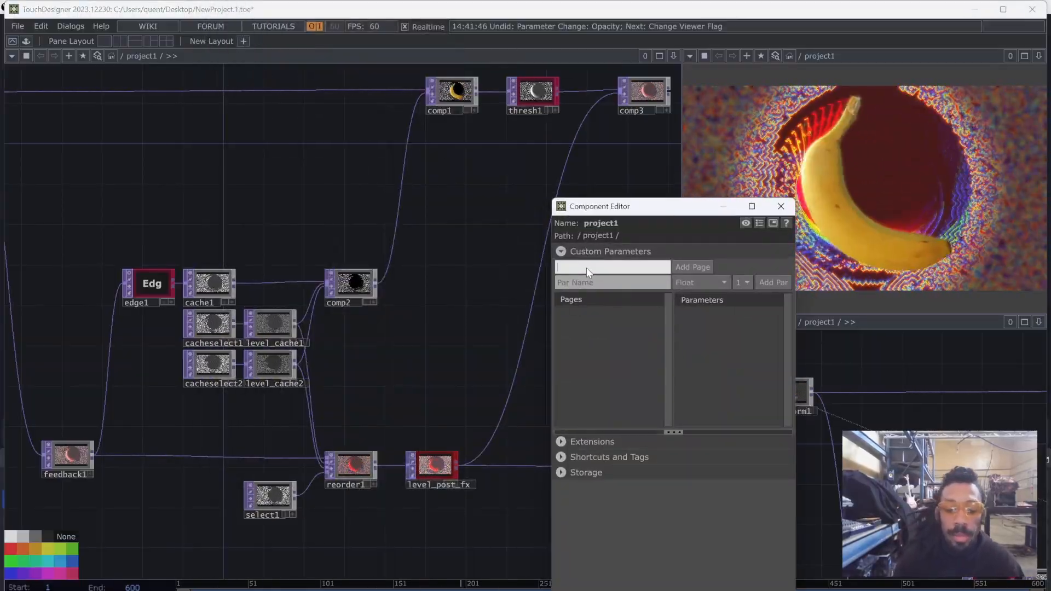
pyautogui.write('blie')
pyautogui.press('BackSpace')
pyautogui.press('BackSpace')
pyautogui.write('ie')
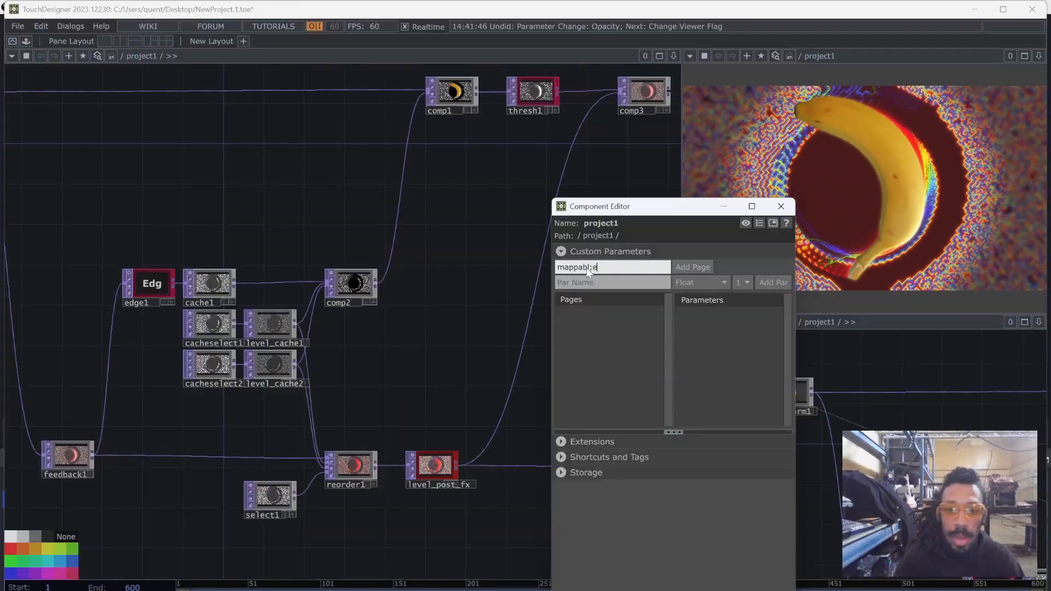
pyautogui.press('BackSpace')
pyautogui.press('BackSpace')
pyautogui.write('e')
pyautogui.click(693, 268)
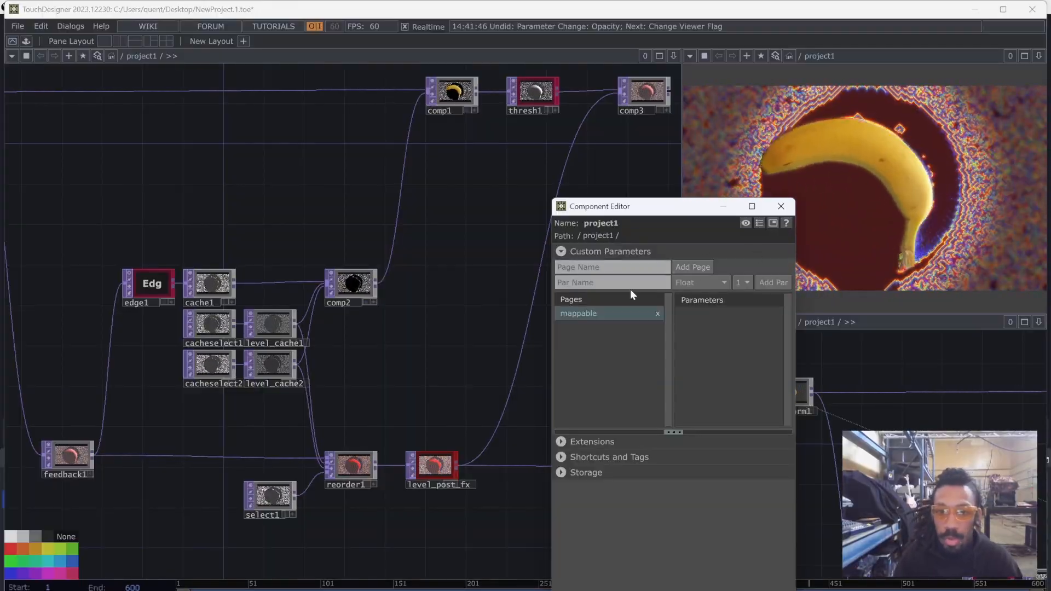
# Add a single Float parameter named "strenght" to the mappable page
pyautogui.click(629, 284)
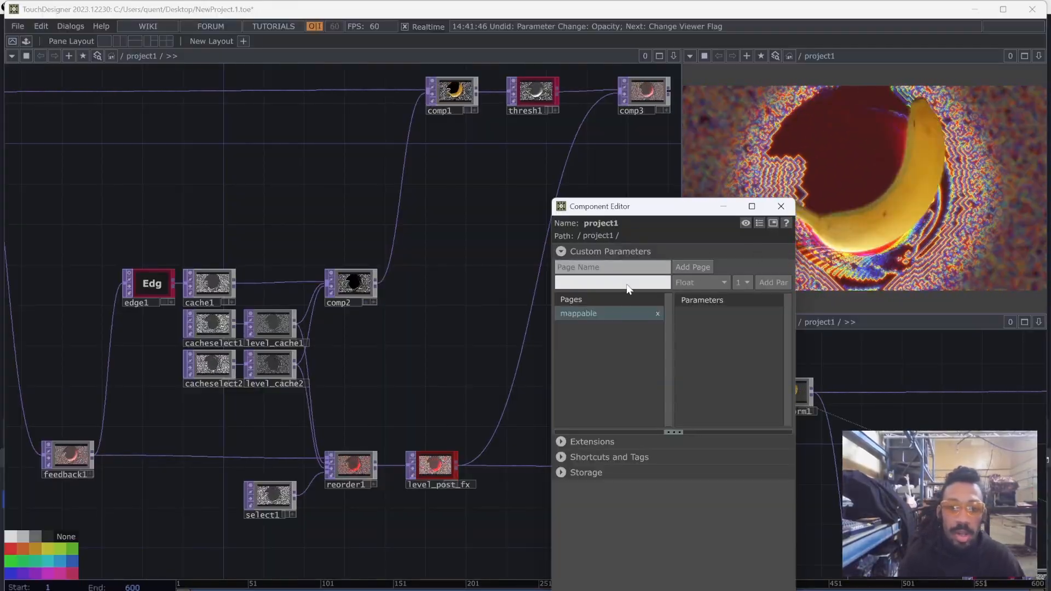
pyautogui.write('stremnght')
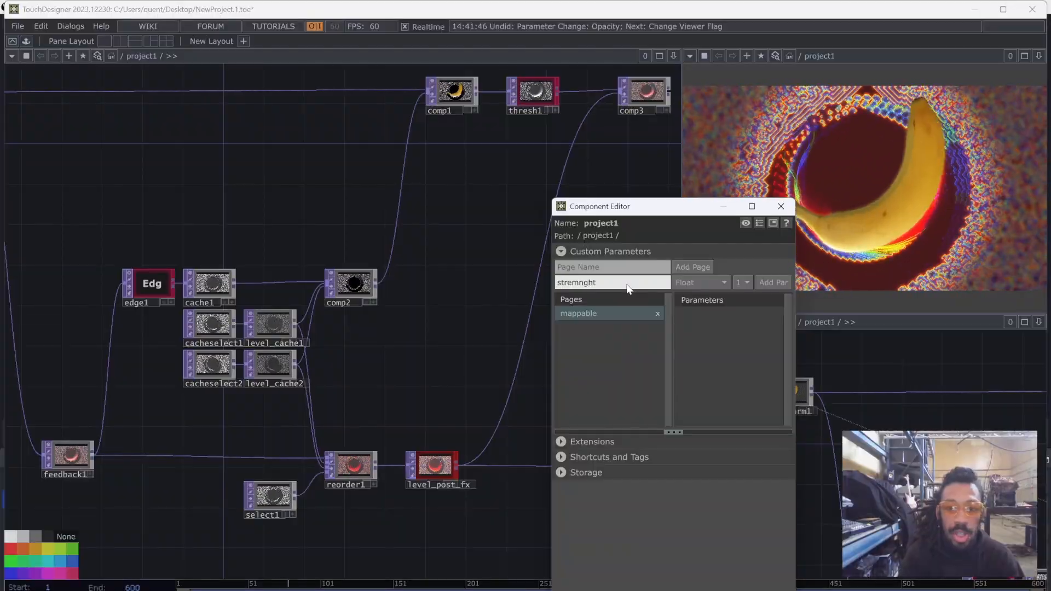
pyautogui.press('BackSpace')
pyautogui.press('BackSpace')
pyautogui.press('BackSpace')
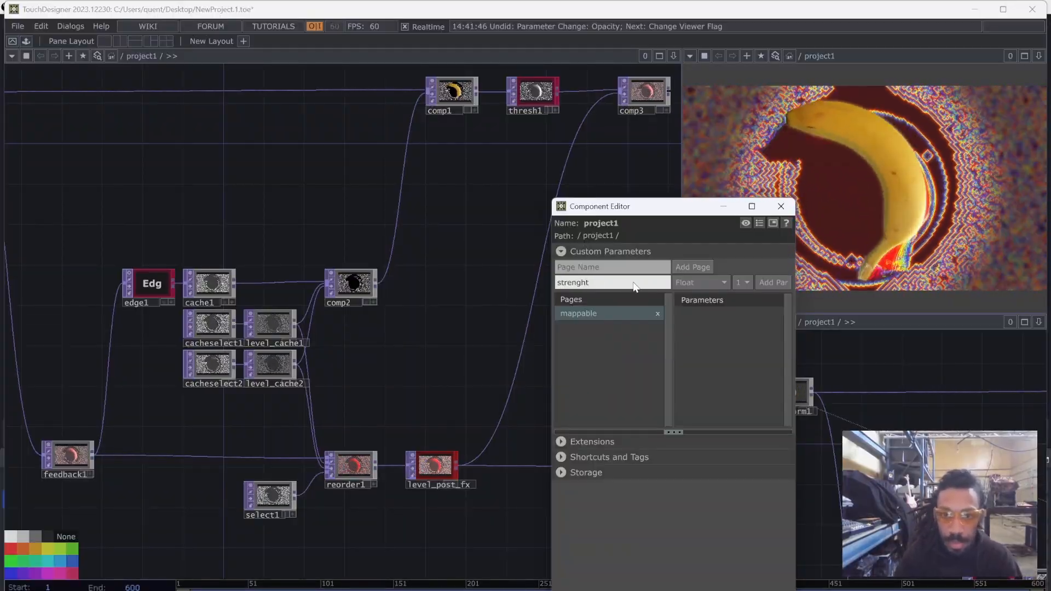
pyautogui.press('BackSpace')
pyautogui.write('nght')
pyautogui.click(761, 282)
# Add a Header parameter named "Edge" to the mappable page and place it above strenght
pyautogui.click(612, 285)
pyautogui.write('Edge')
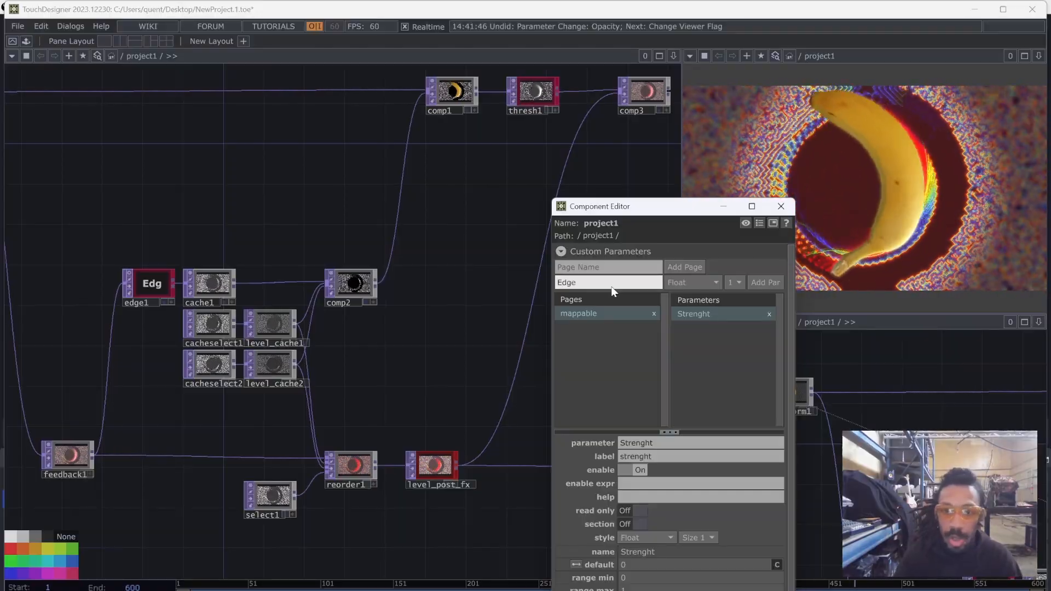
pyautogui.click(694, 282)
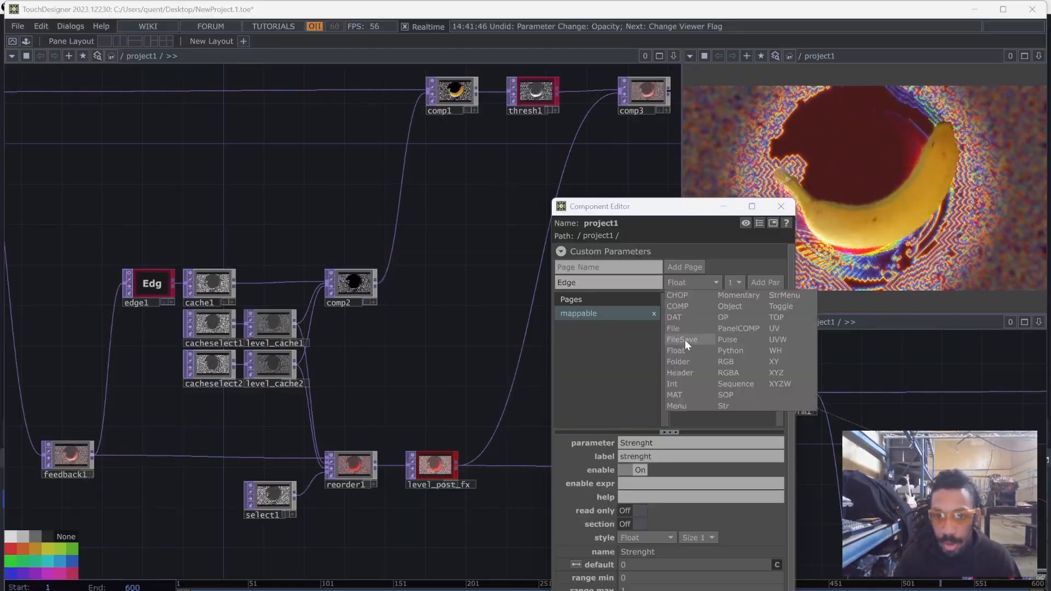
pyautogui.click(686, 371)
pyautogui.click(776, 279)
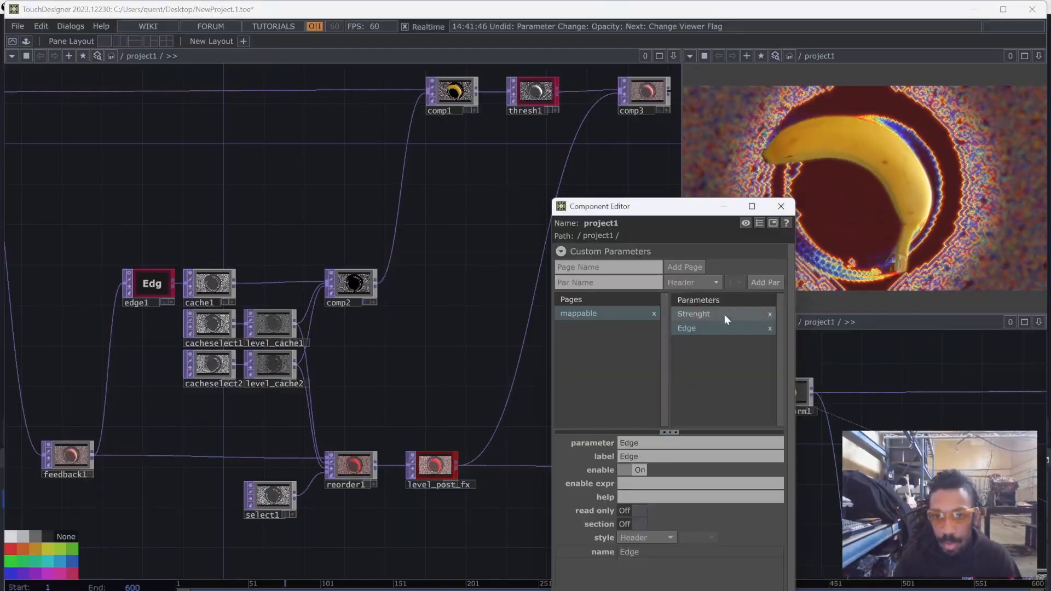
# Close the Component Editor, open project1's parameters in a floating window, and show edge1's parameters beside them
pyautogui.click(781, 206)
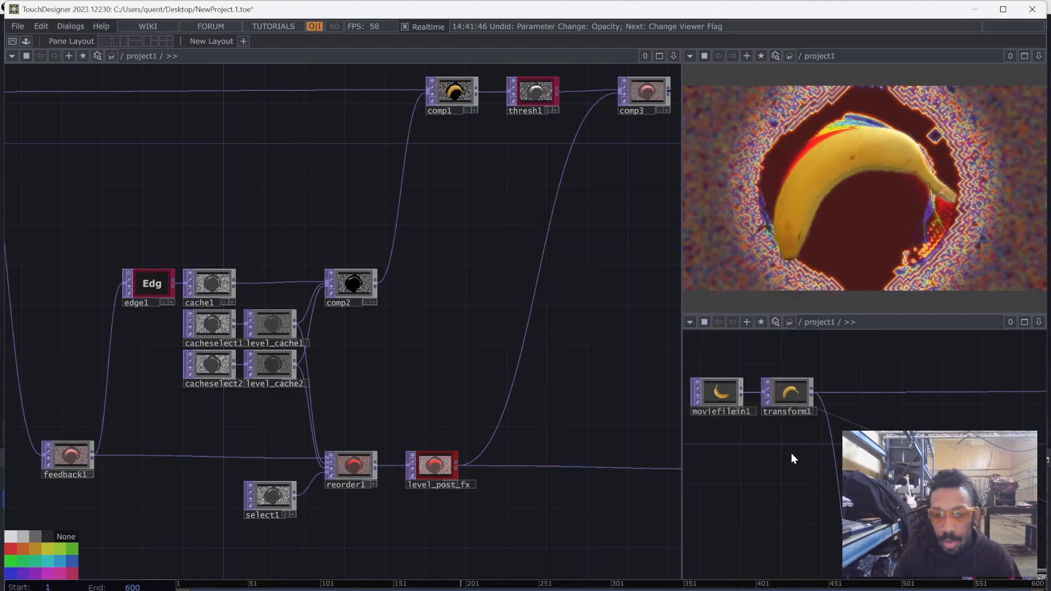
pyautogui.rightClick(795, 457)
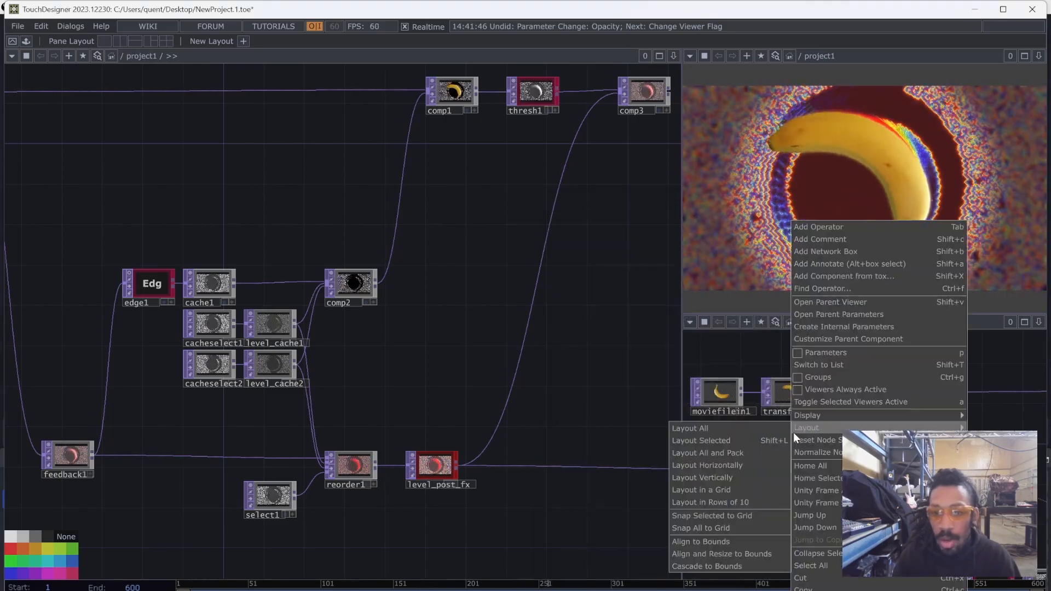
pyautogui.click(856, 314)
pyautogui.click(744, 165)
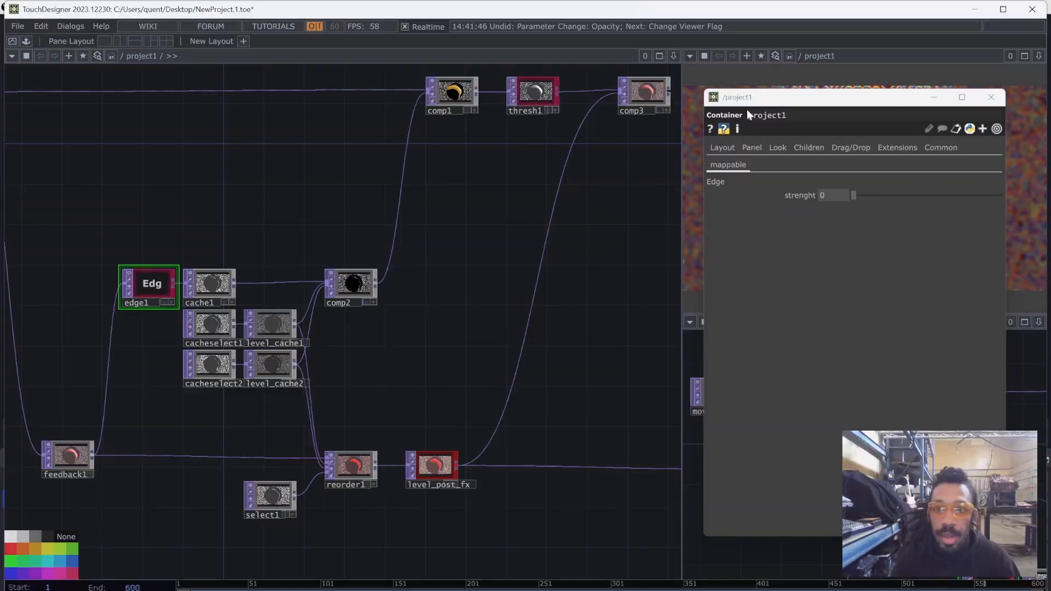
pyautogui.moveTo(746, 110); pyautogui.dragTo(501, 267)
pyautogui.press('p')
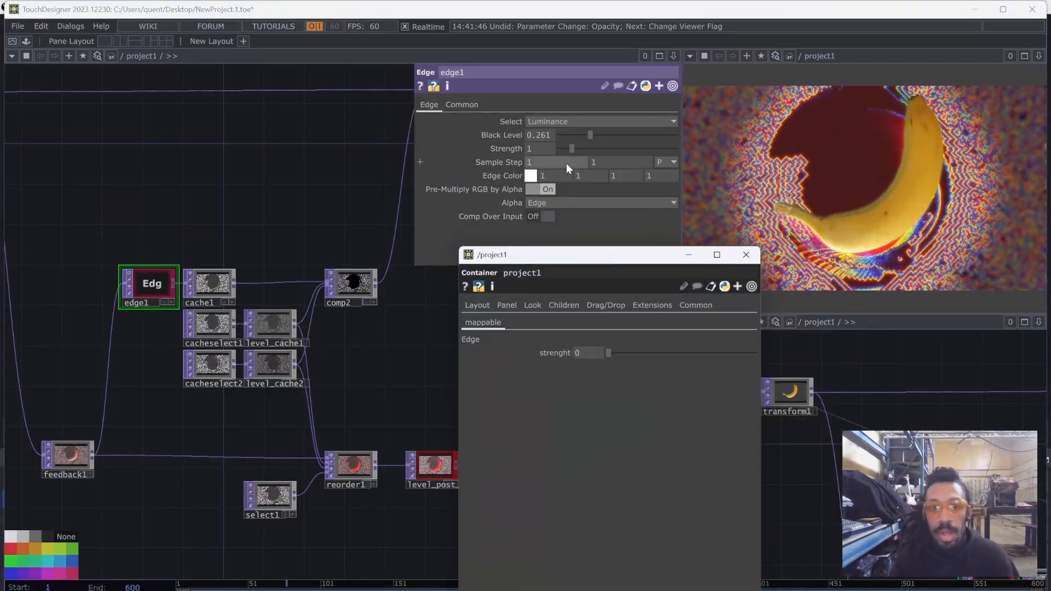
# Bind edge1's Strength to project1's strenght parameter and raise strenght to 1
pyautogui.moveTo(563, 357); pyautogui.dragTo(540, 149)
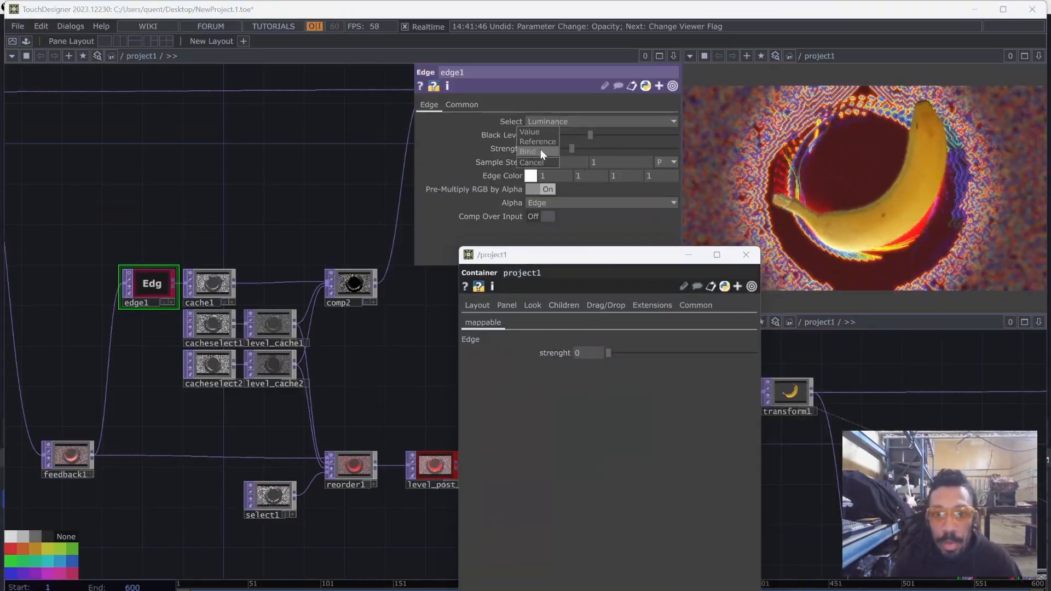
pyautogui.click(540, 152)
pyautogui.moveTo(608, 353); pyautogui.dragTo(773, 363)
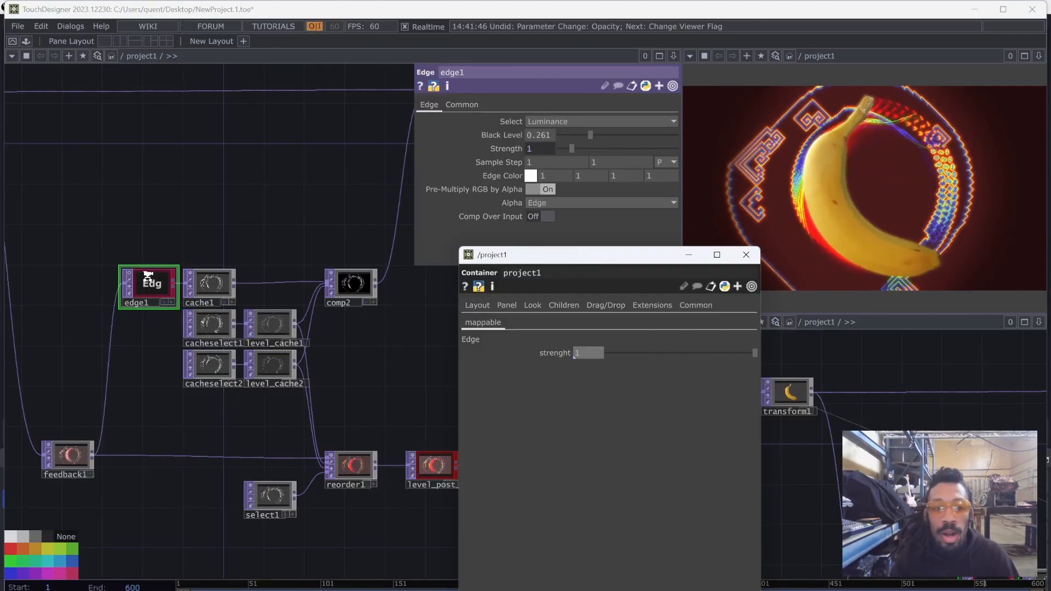
# Reopen the Component Editor for project1 and add a Header parameter named "Threshold" below Strenght
pyautogui.scroll(-5, 148, 275)
pyautogui.scroll(4, 131, 291)
pyautogui.scroll(-6, 265, 235)
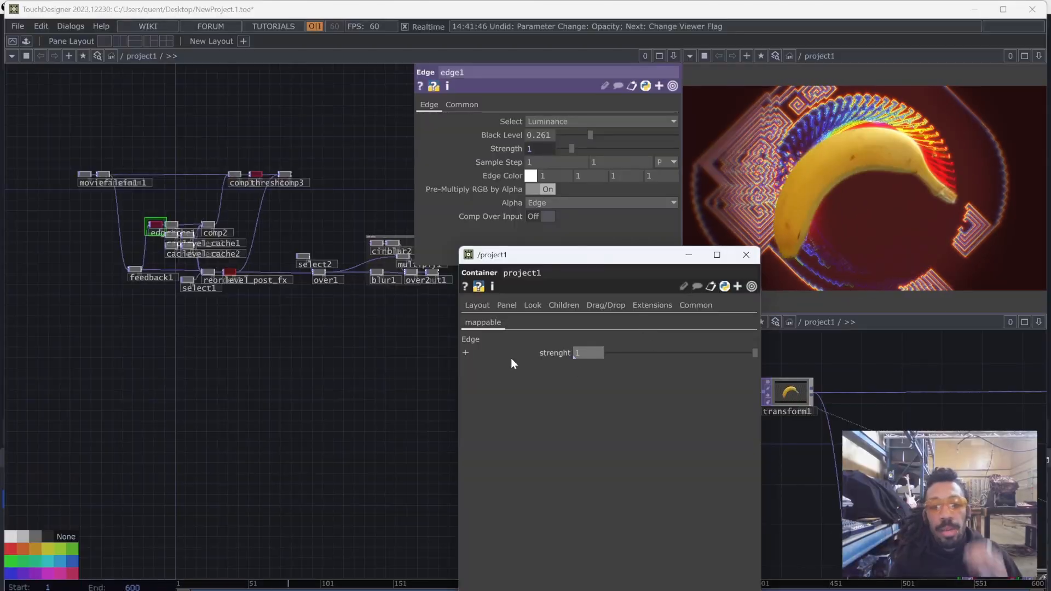
pyautogui.scroll(6, 311, 236)
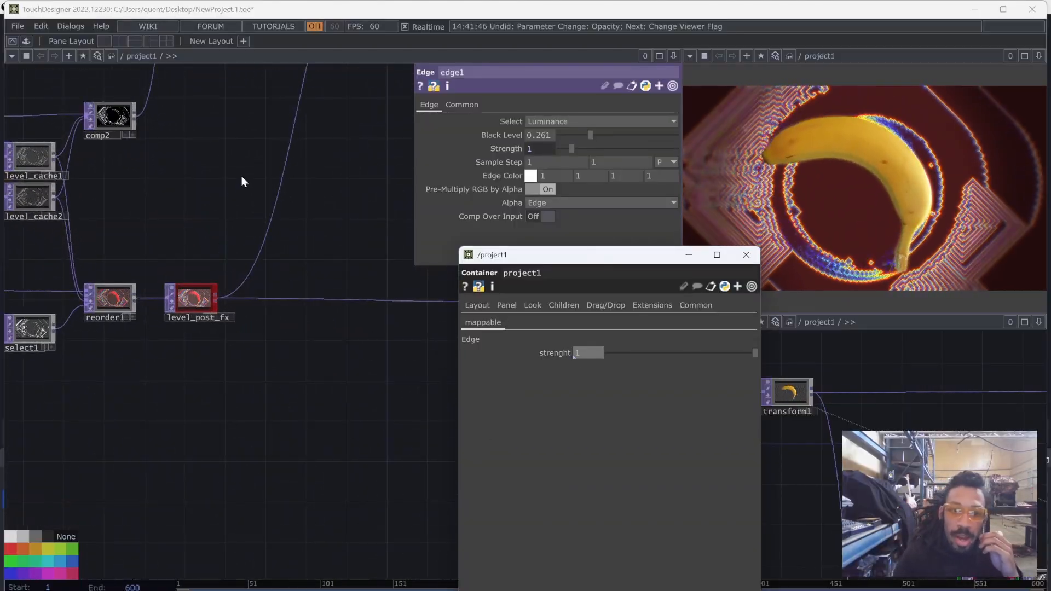
pyautogui.moveTo(159, 133); pyautogui.dragTo(285, 254)
pyautogui.rightClick(305, 293)
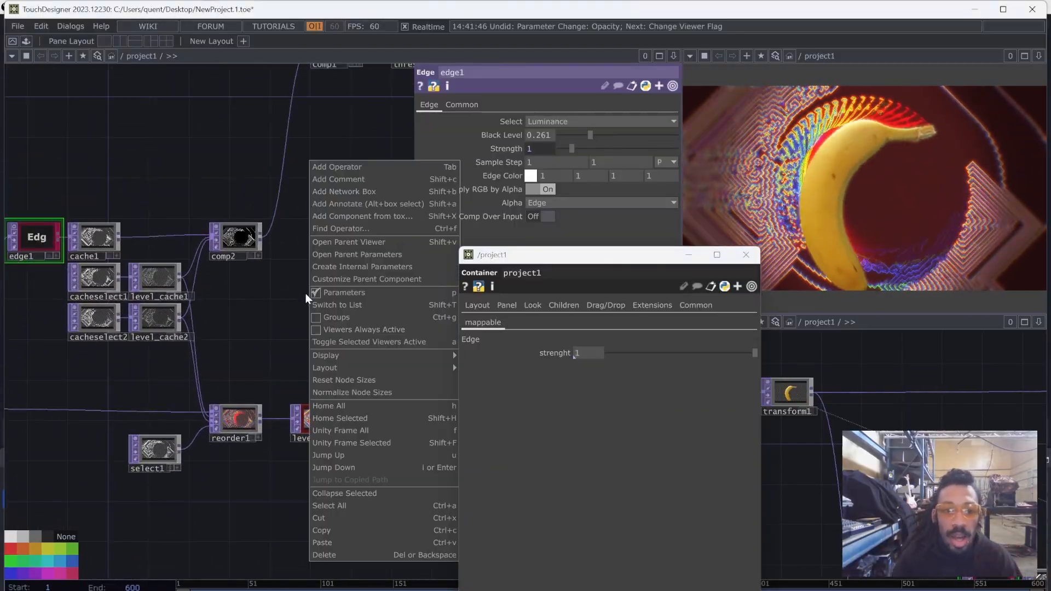
pyautogui.click(354, 280)
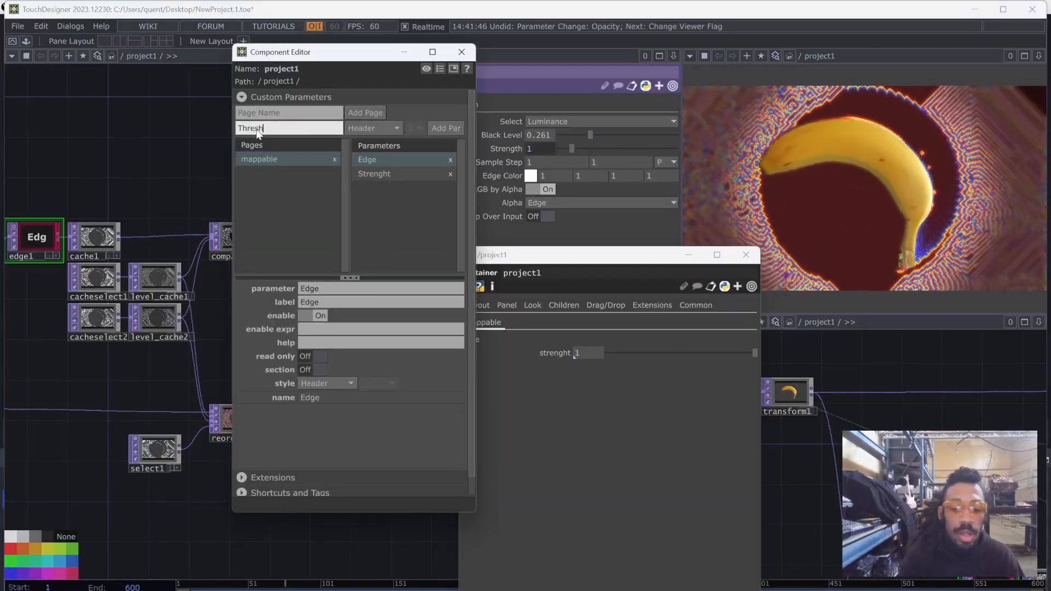
pyautogui.click(385, 127)
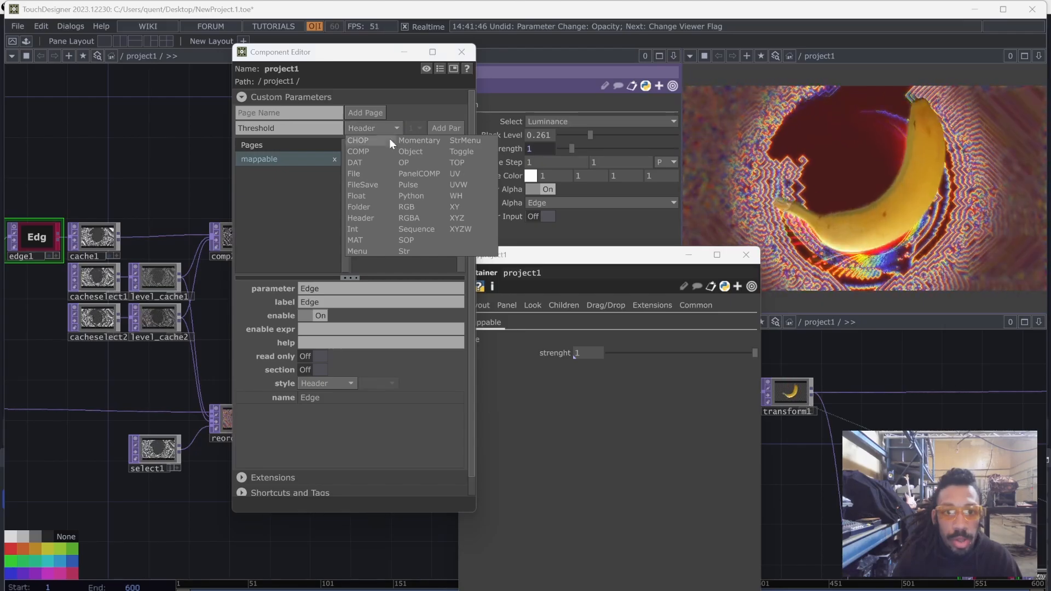
pyautogui.click(304, 216)
pyautogui.click(300, 157)
pyautogui.click(361, 172)
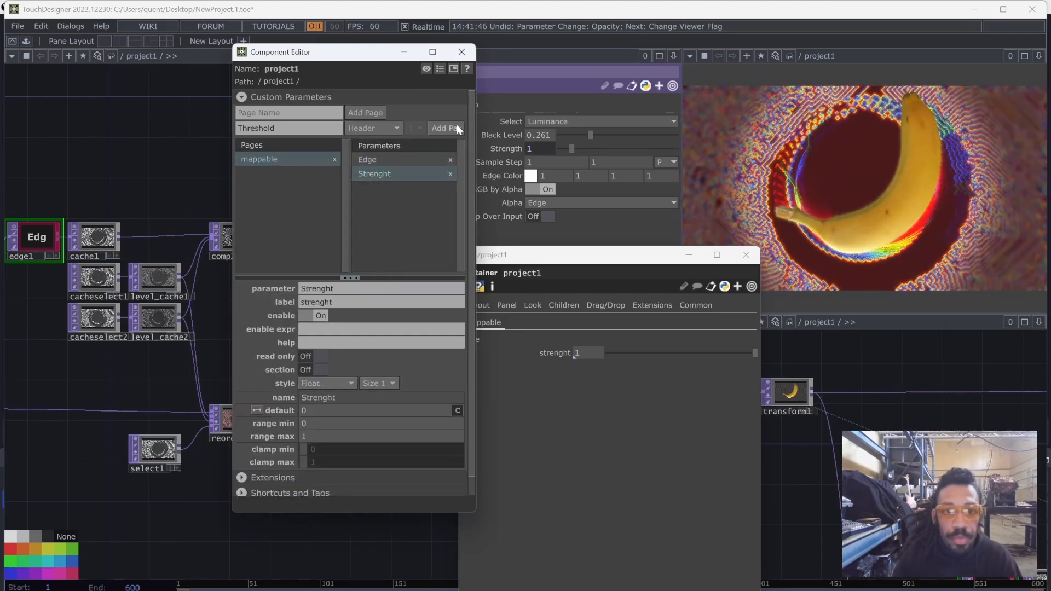
pyautogui.click(456, 126)
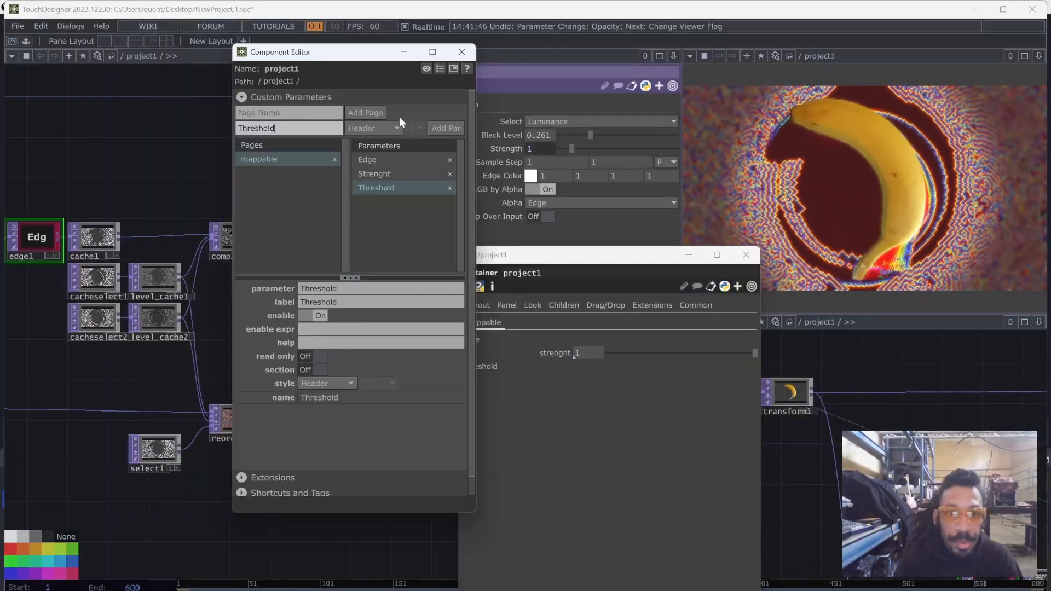
# Add a single Float parameter named "Threshold float" to the mappable page
pyautogui.click(383, 128)
pyautogui.click(286, 130)
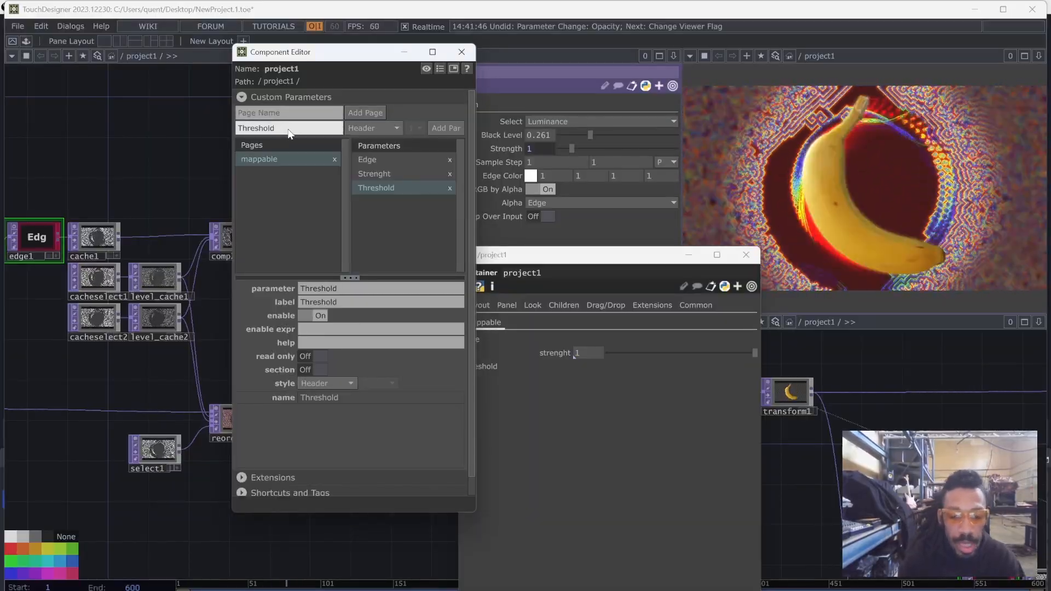
pyautogui.click(374, 127)
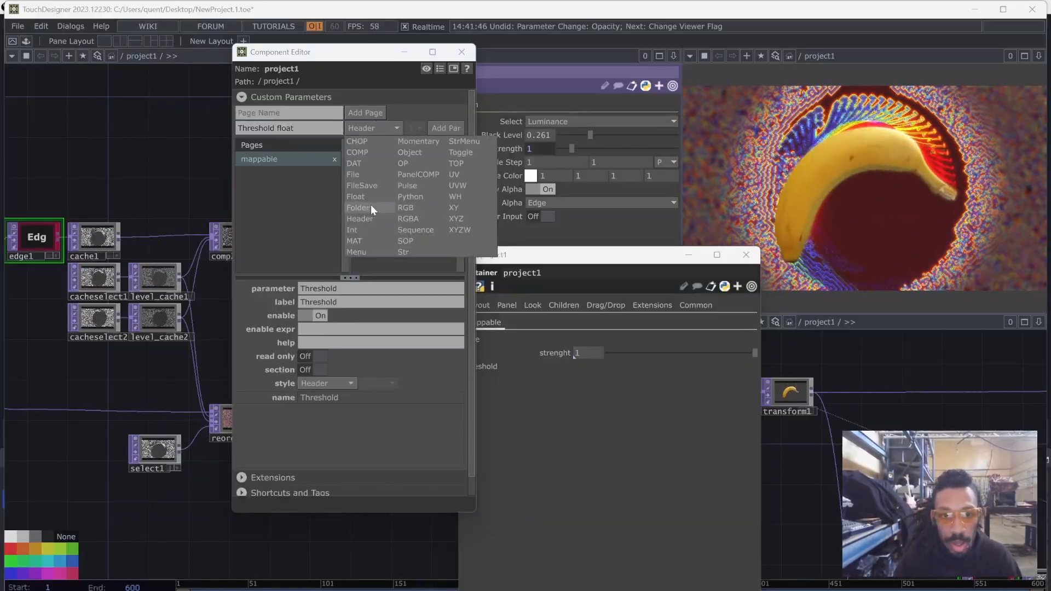
pyautogui.click(363, 198)
pyautogui.click(461, 129)
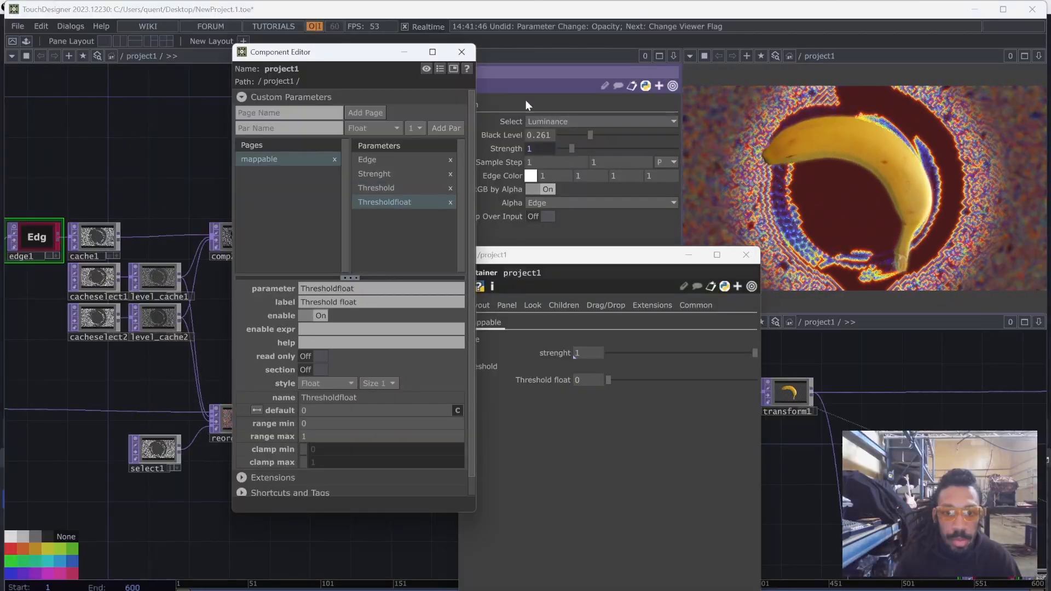
# Close the Component Editor, bind thresh1's Threshold to project1's Threshold float, and set that parameter to 0.706
pyautogui.click(462, 52)
pyautogui.scroll(-3, 314, 138)
pyautogui.moveTo(315, 139); pyautogui.dragTo(260, 243)
pyautogui.scroll(3, 376, 188)
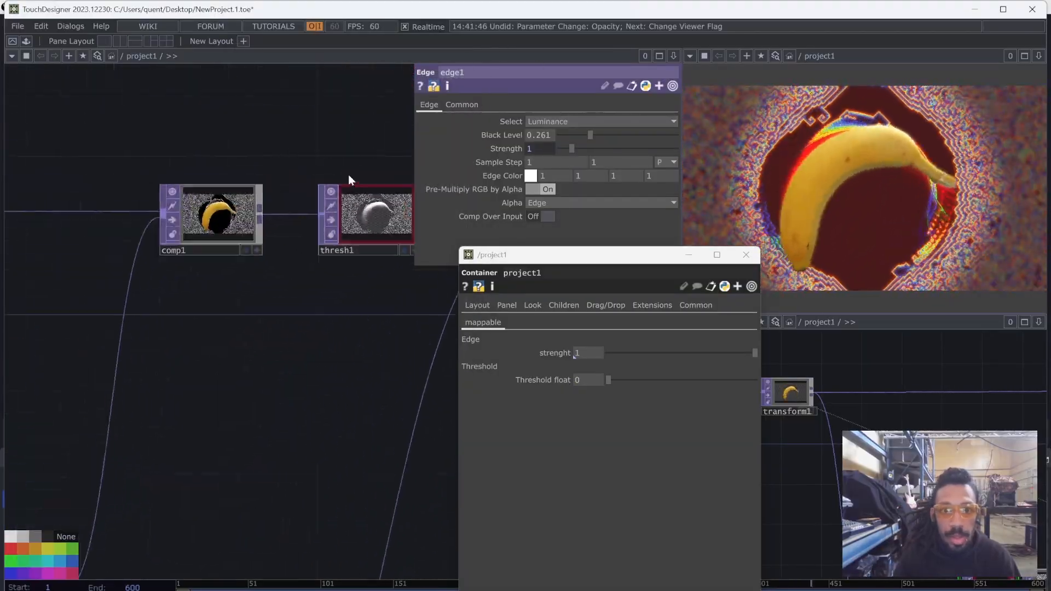
pyautogui.click(350, 197)
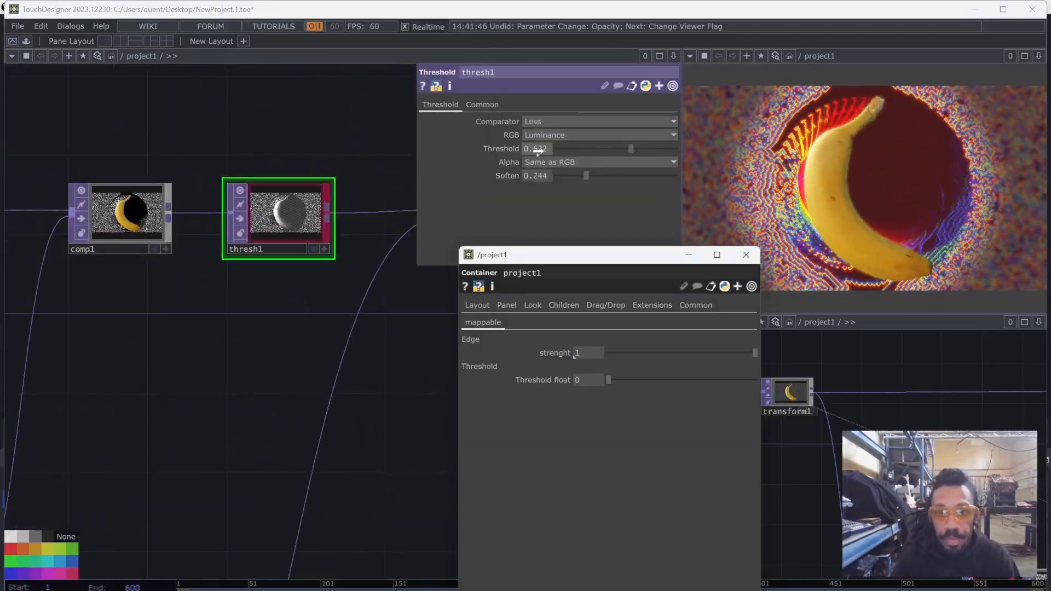
pyautogui.click(542, 157)
pyautogui.moveTo(611, 380); pyautogui.dragTo(710, 382)
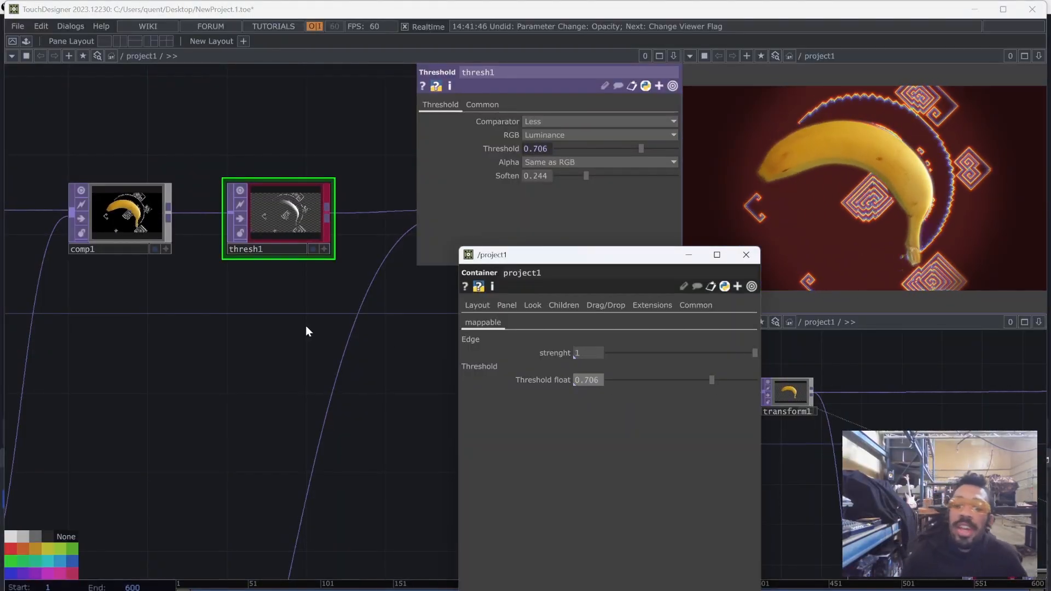
# Find 8_Sekret_Molekule.tox on the computer, open its folder, and load the file into the project1 network above comp1
pyautogui.scroll(-4, 252, 319)
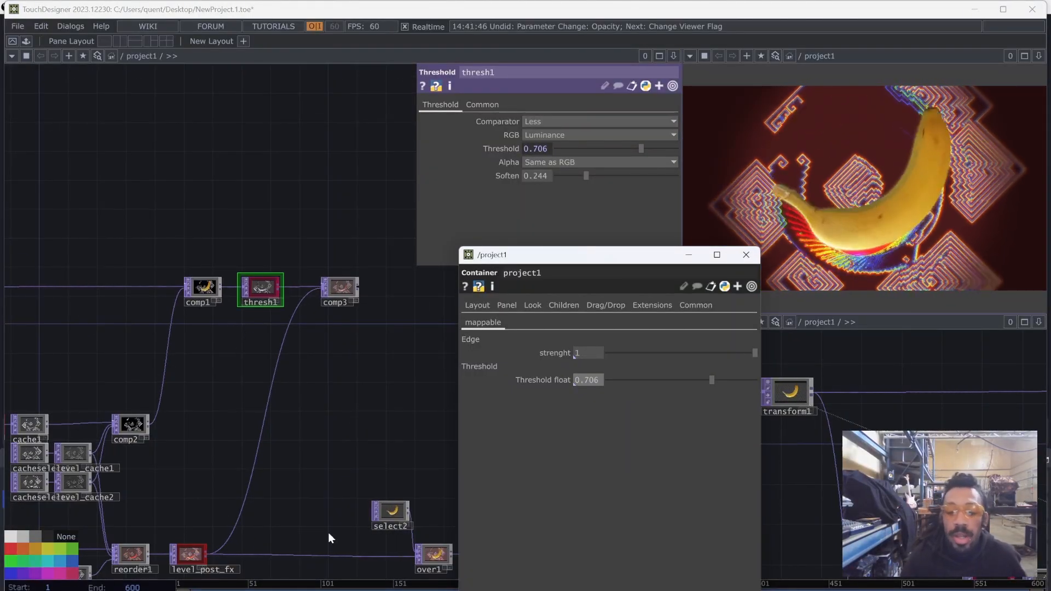
pyautogui.press('super')
pyautogui.write('sek')
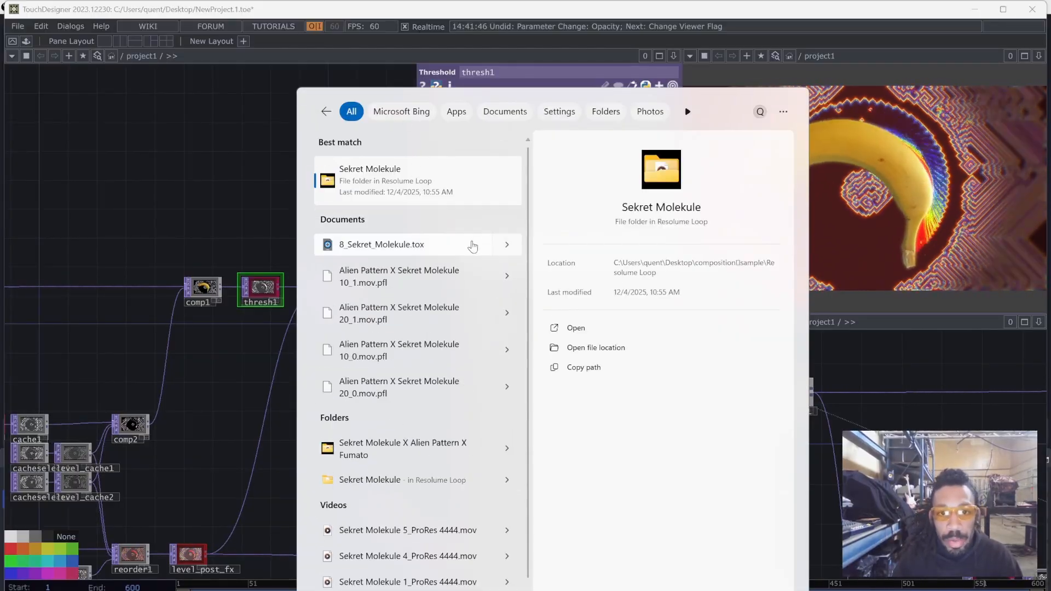
pyautogui.click(507, 246)
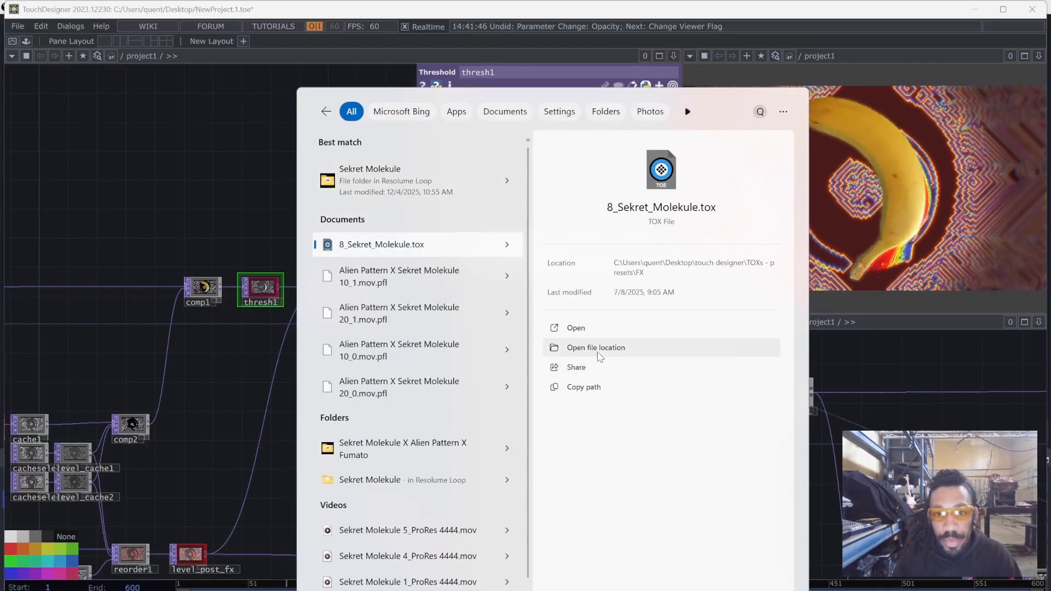
pyautogui.click(603, 348)
pyautogui.moveTo(566, 381); pyautogui.dragTo(240, 219)
pyautogui.click(186, 196)
pyautogui.scroll(5, 226, 201)
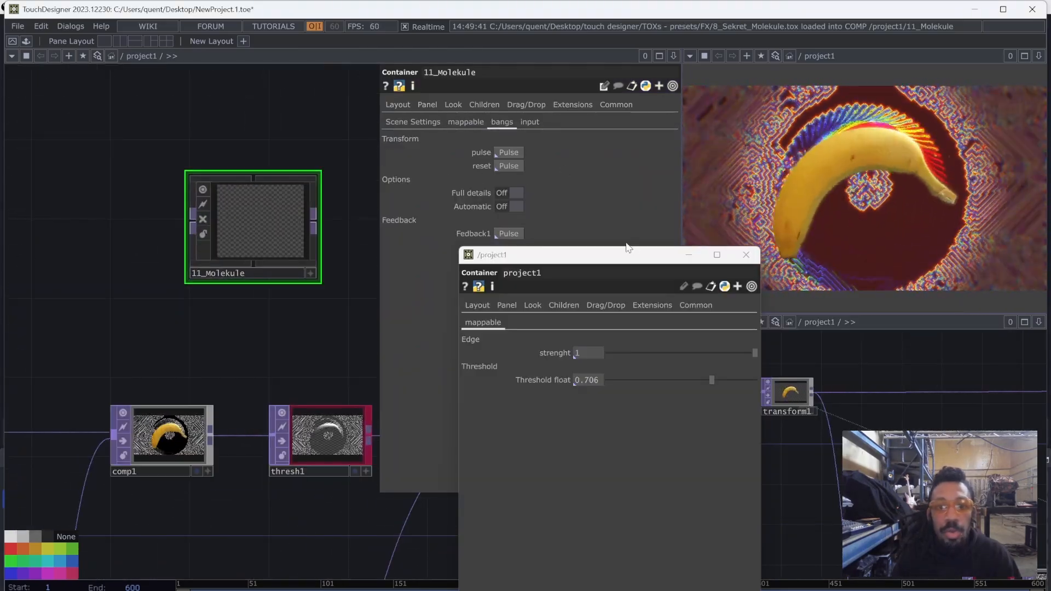
# Move the project1 parameter window aside, wire transform1 into 11_Molekule, and inspect the component's output up close
pyautogui.moveTo(628, 250); pyautogui.dragTo(887, 282)
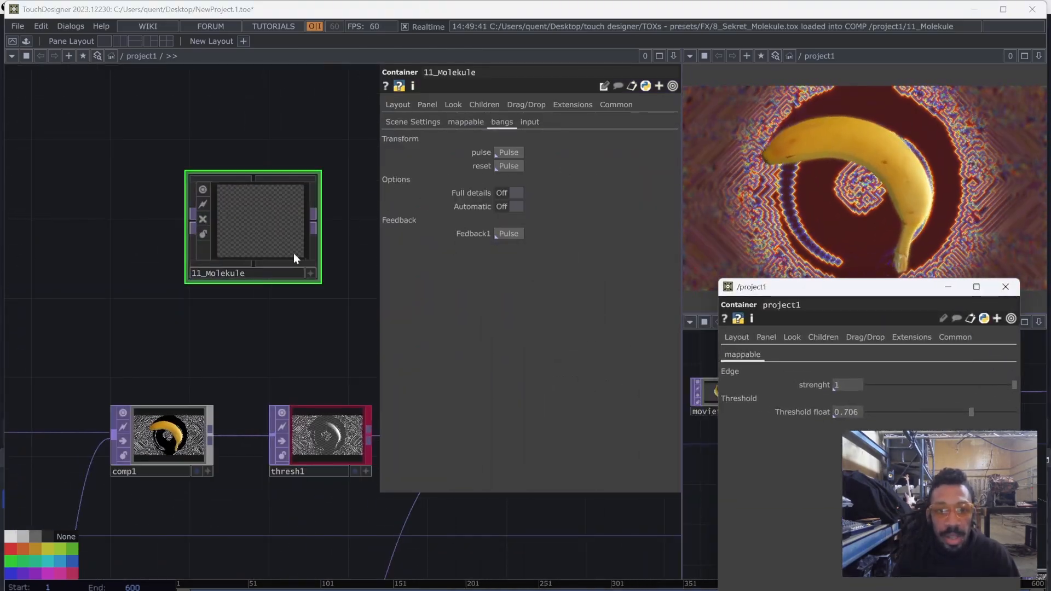
pyautogui.scroll(-8, 178, 215)
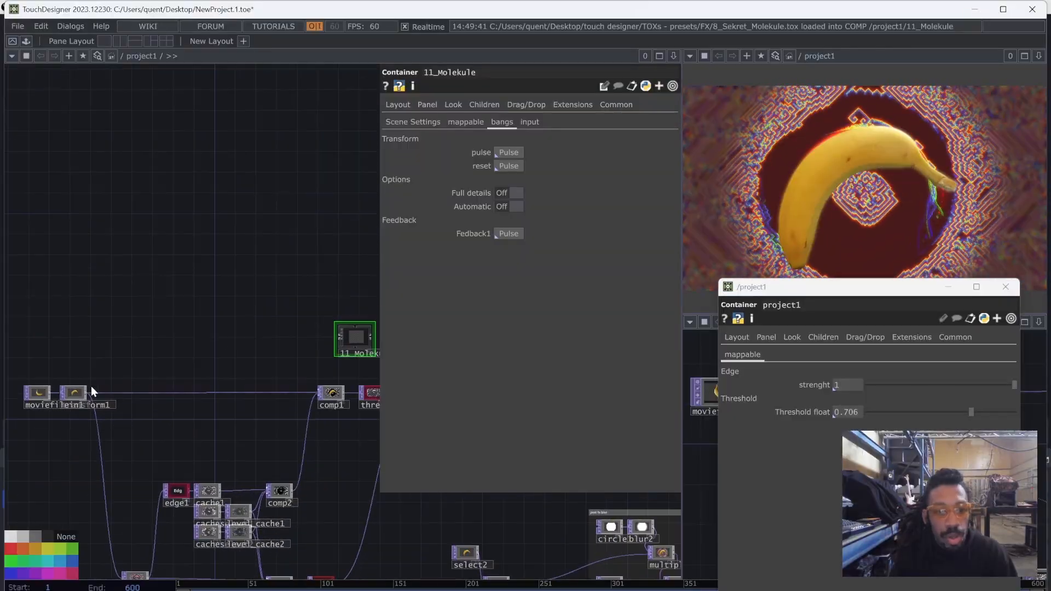
pyautogui.click(338, 340)
pyautogui.scroll(6, 300, 318)
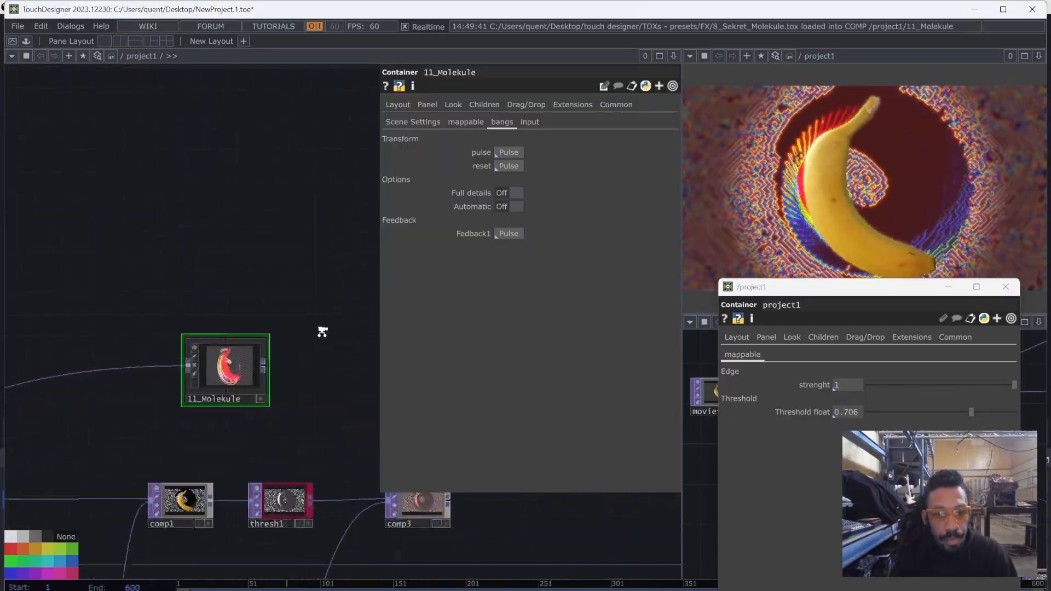
pyautogui.scroll(1, 180, 362)
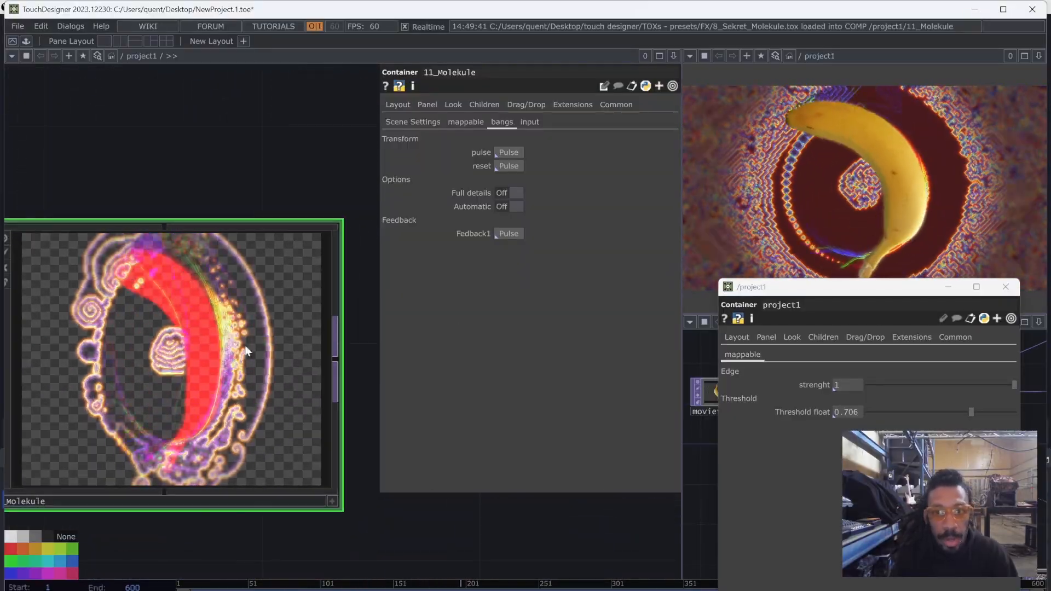
# Delete the 11_Molekule component from the network
pyautogui.press('Delete')
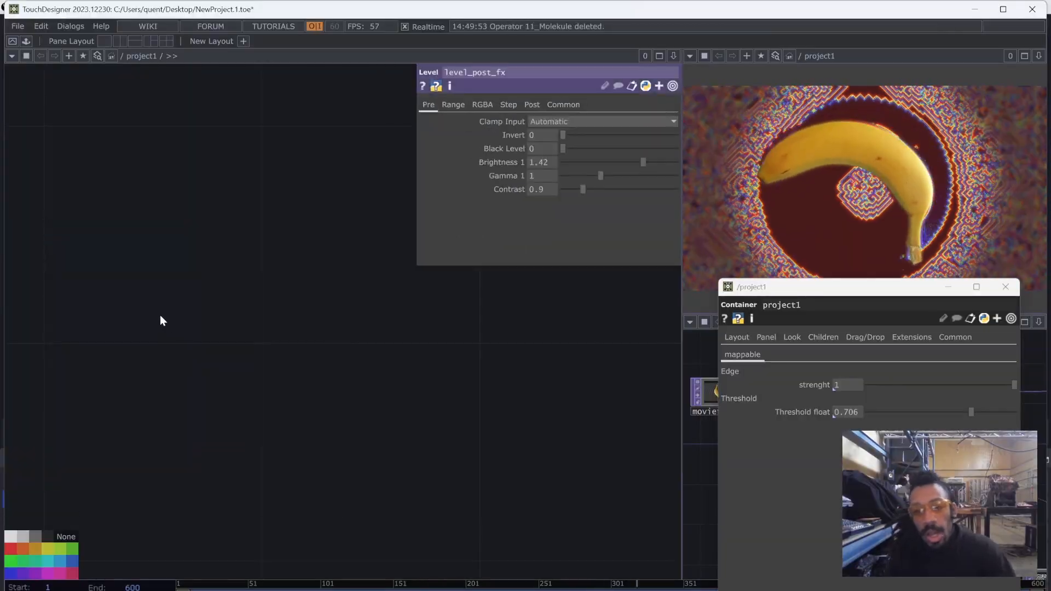
pyautogui.scroll(-3, 185, 298)
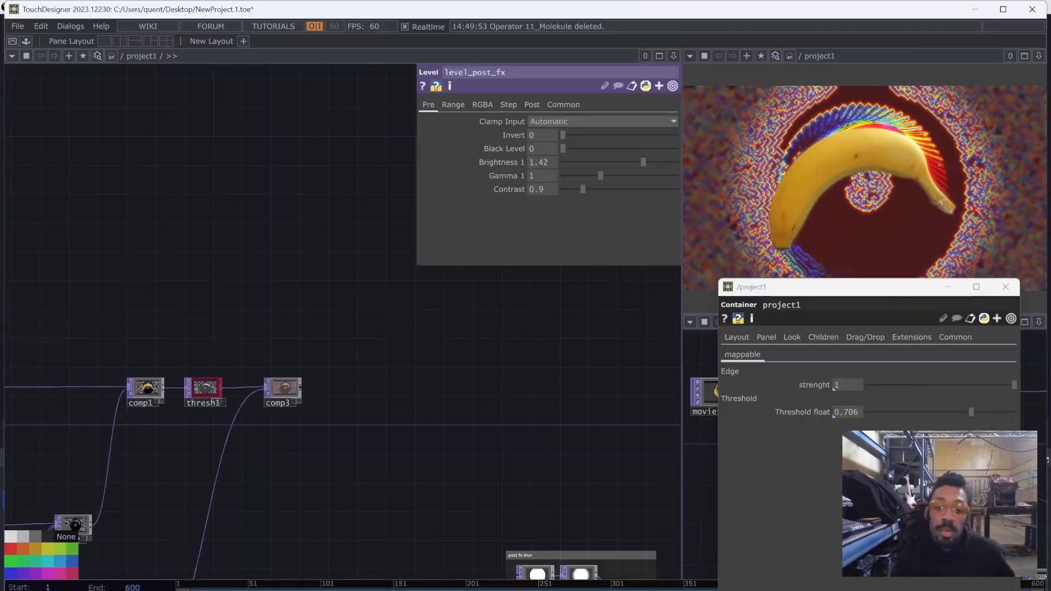
pyautogui.click(582, 579)
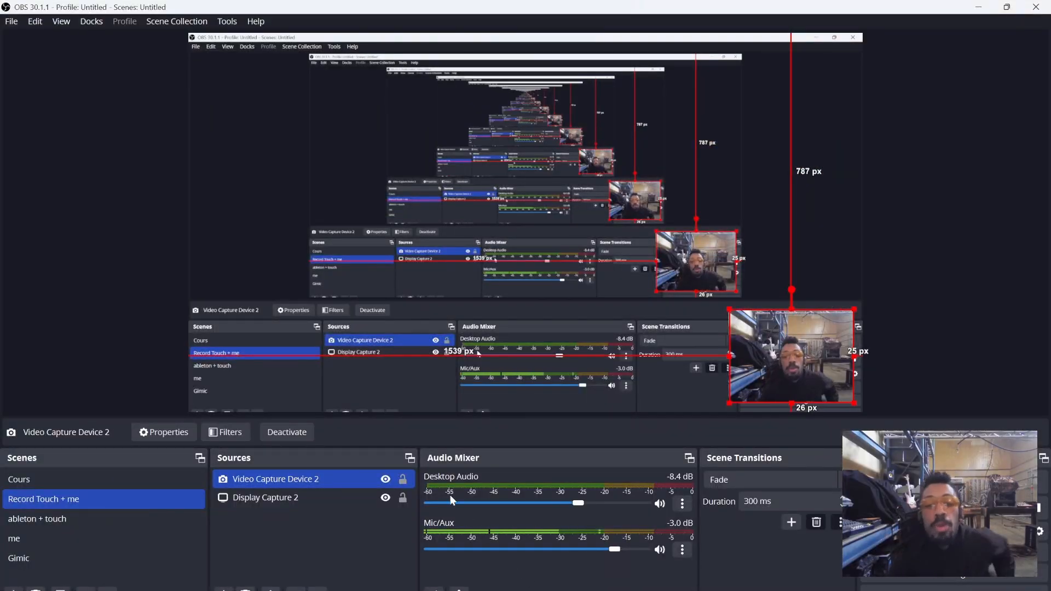